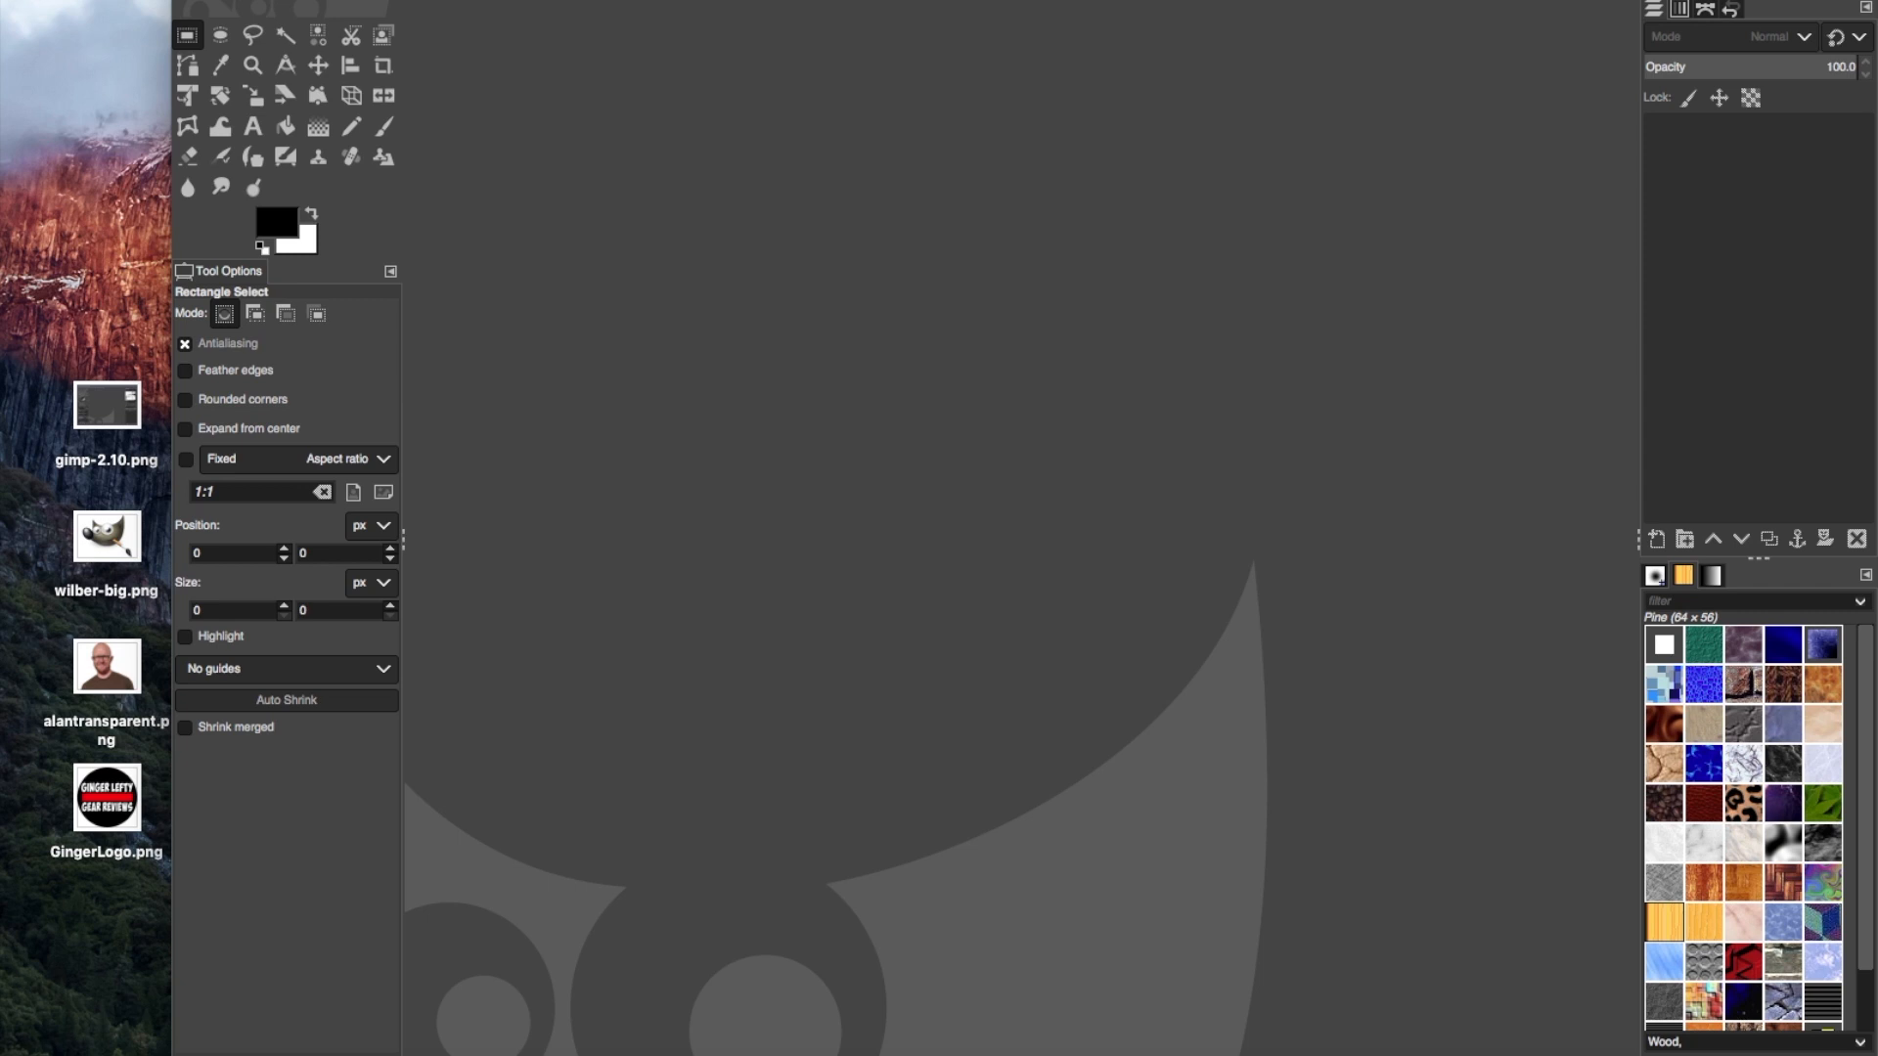
Create a new 1920 × 1080 px image from the YT Thumb template, filled with transparency
click(119, 0)
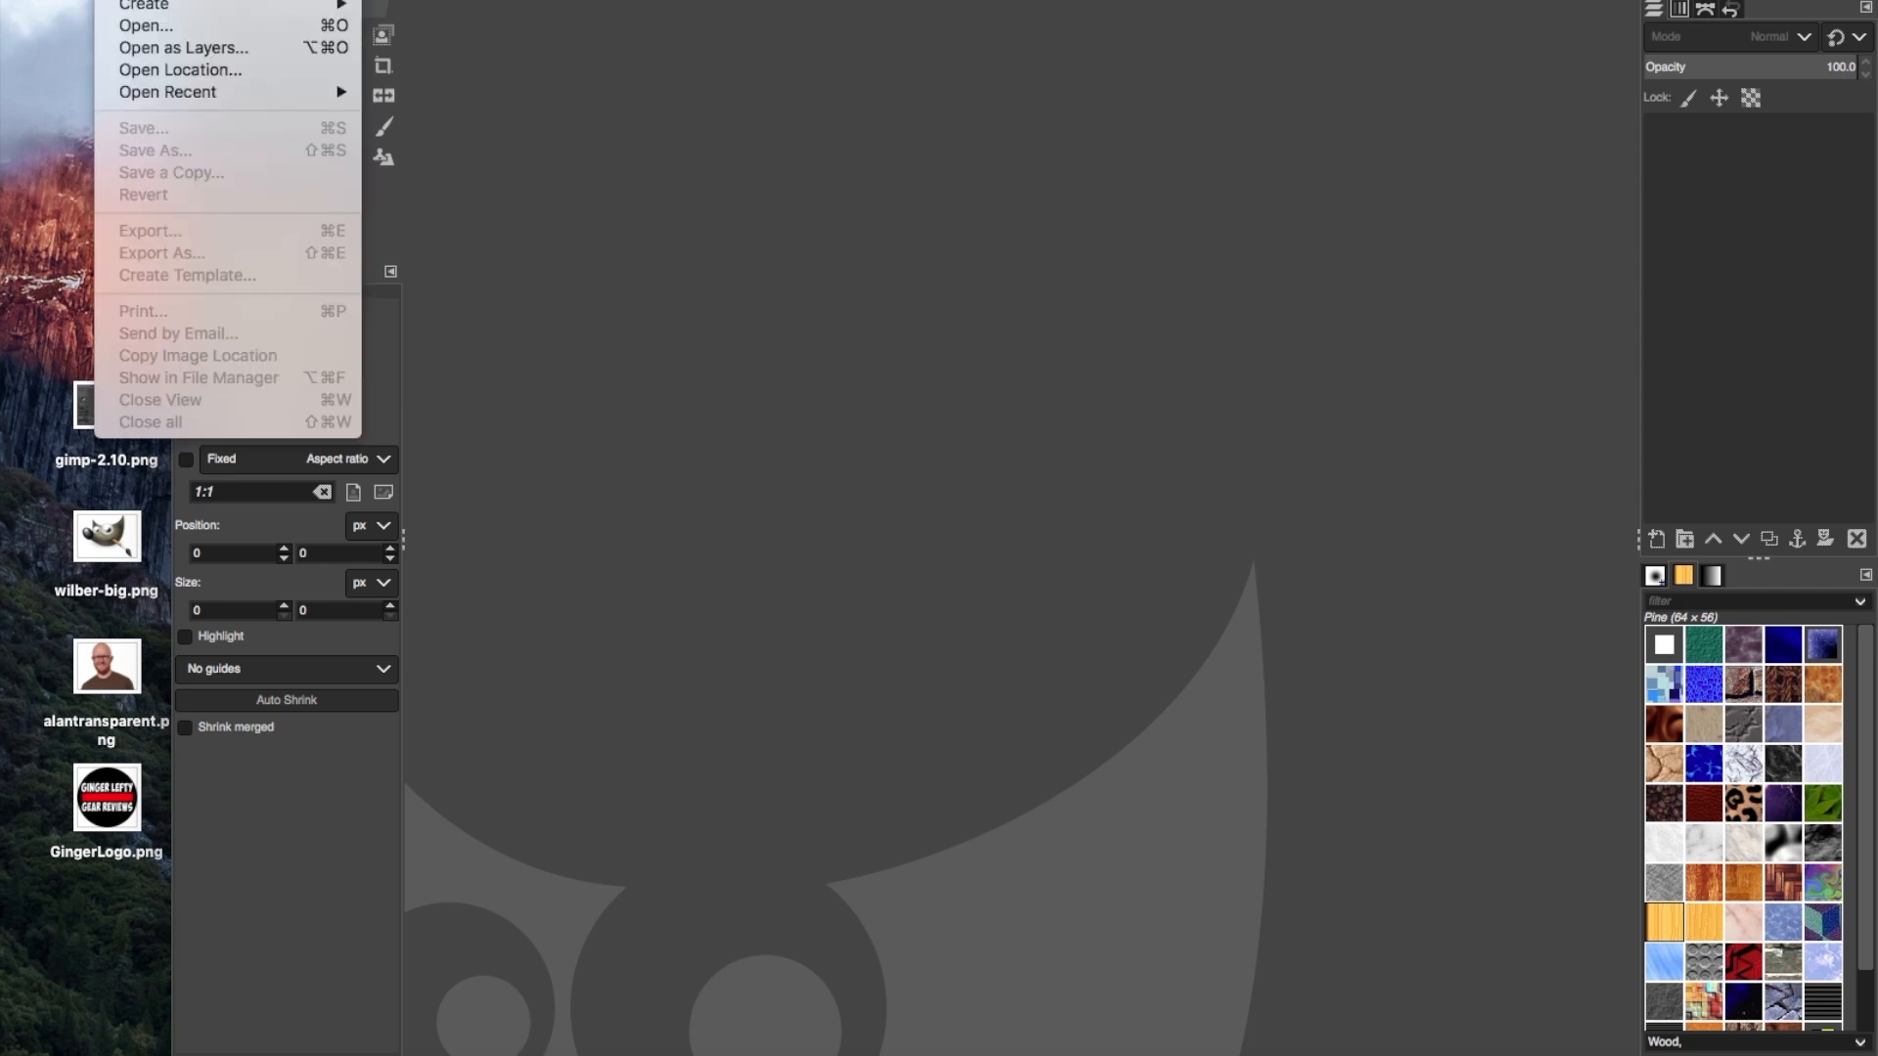
click(142, 0)
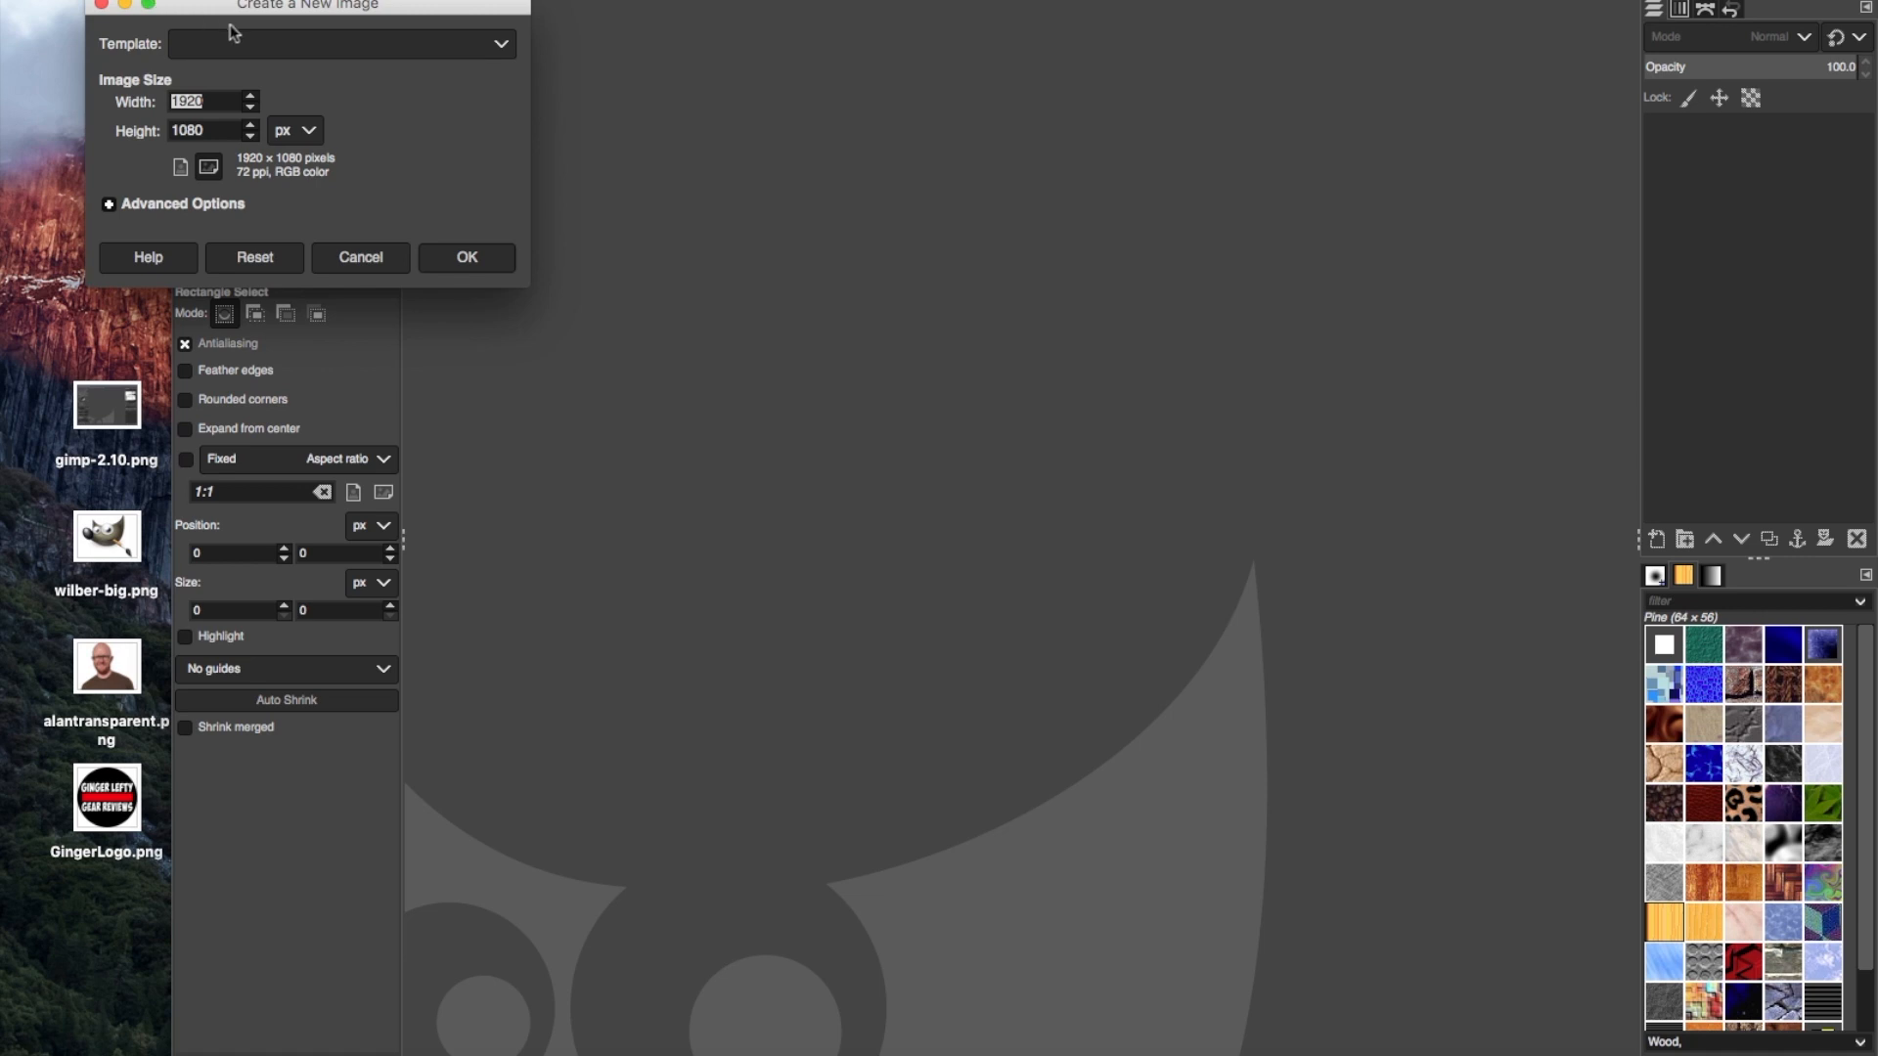
drag(225, 5, 338, 102)
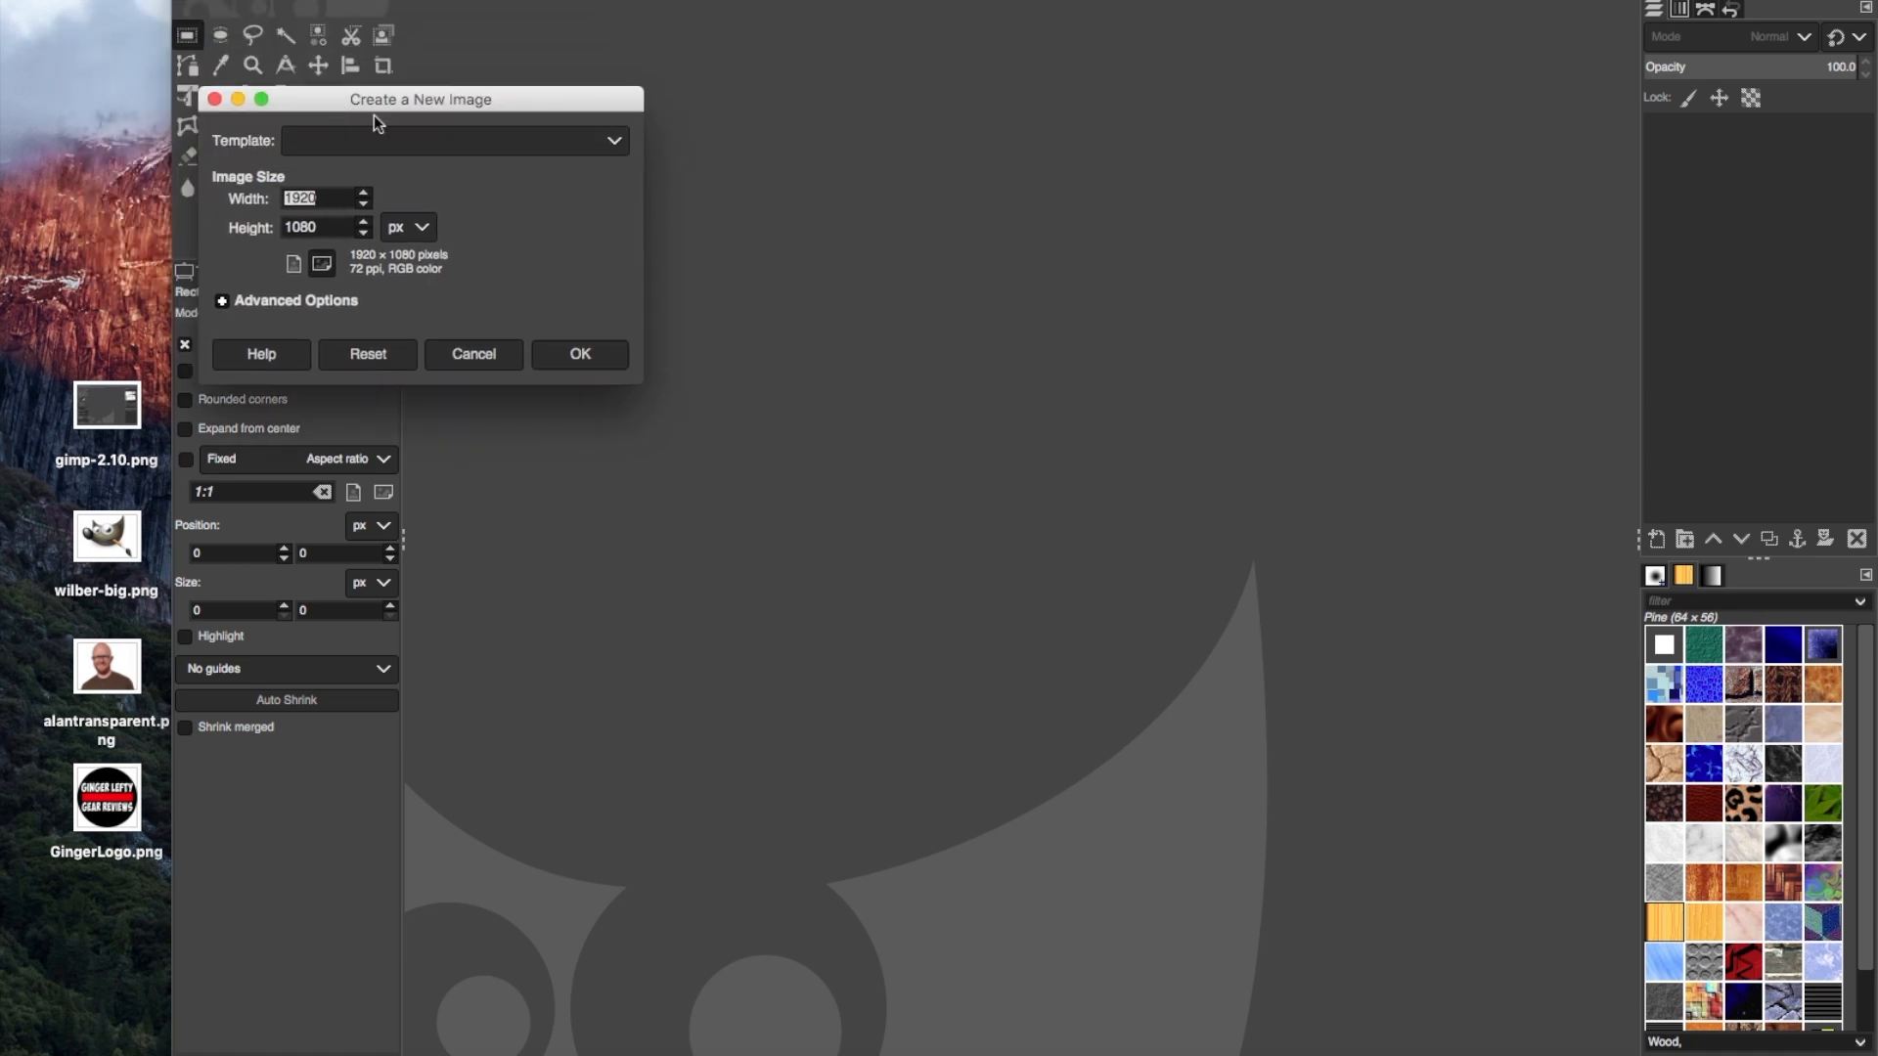
click(564, 146)
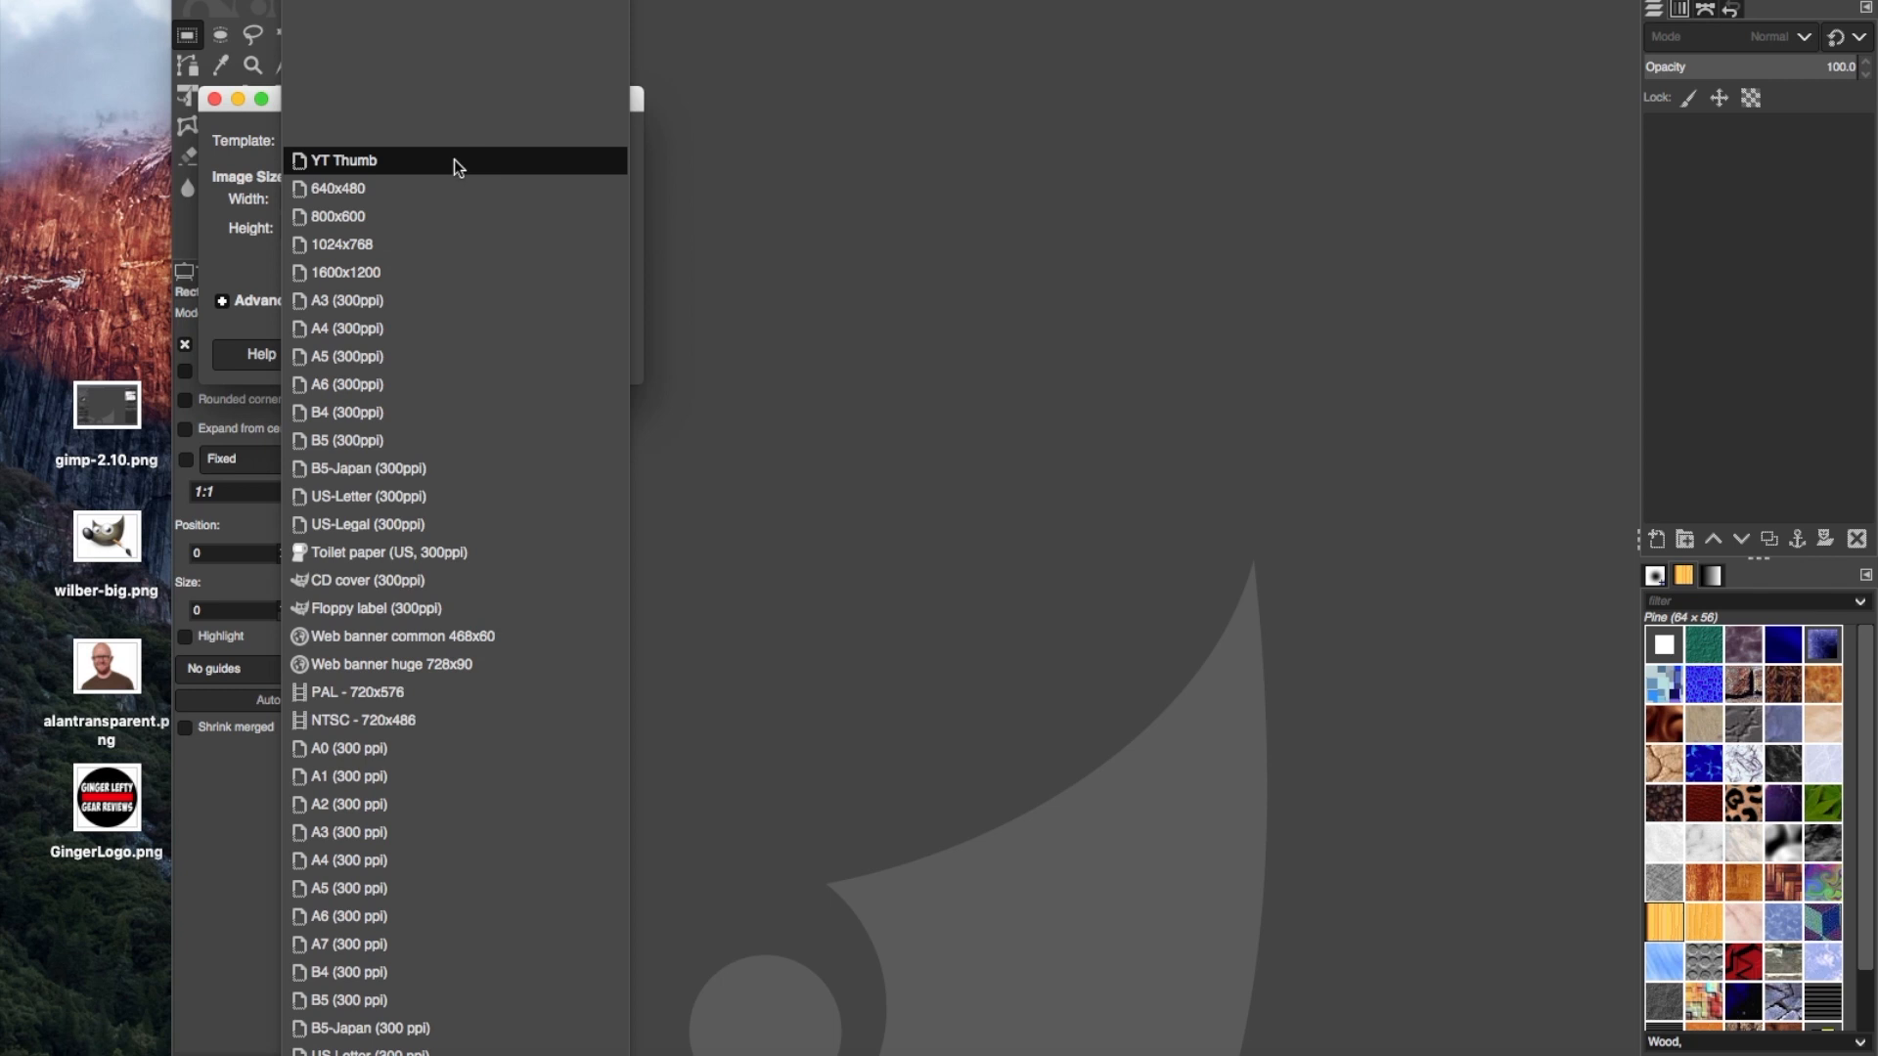
click(379, 161)
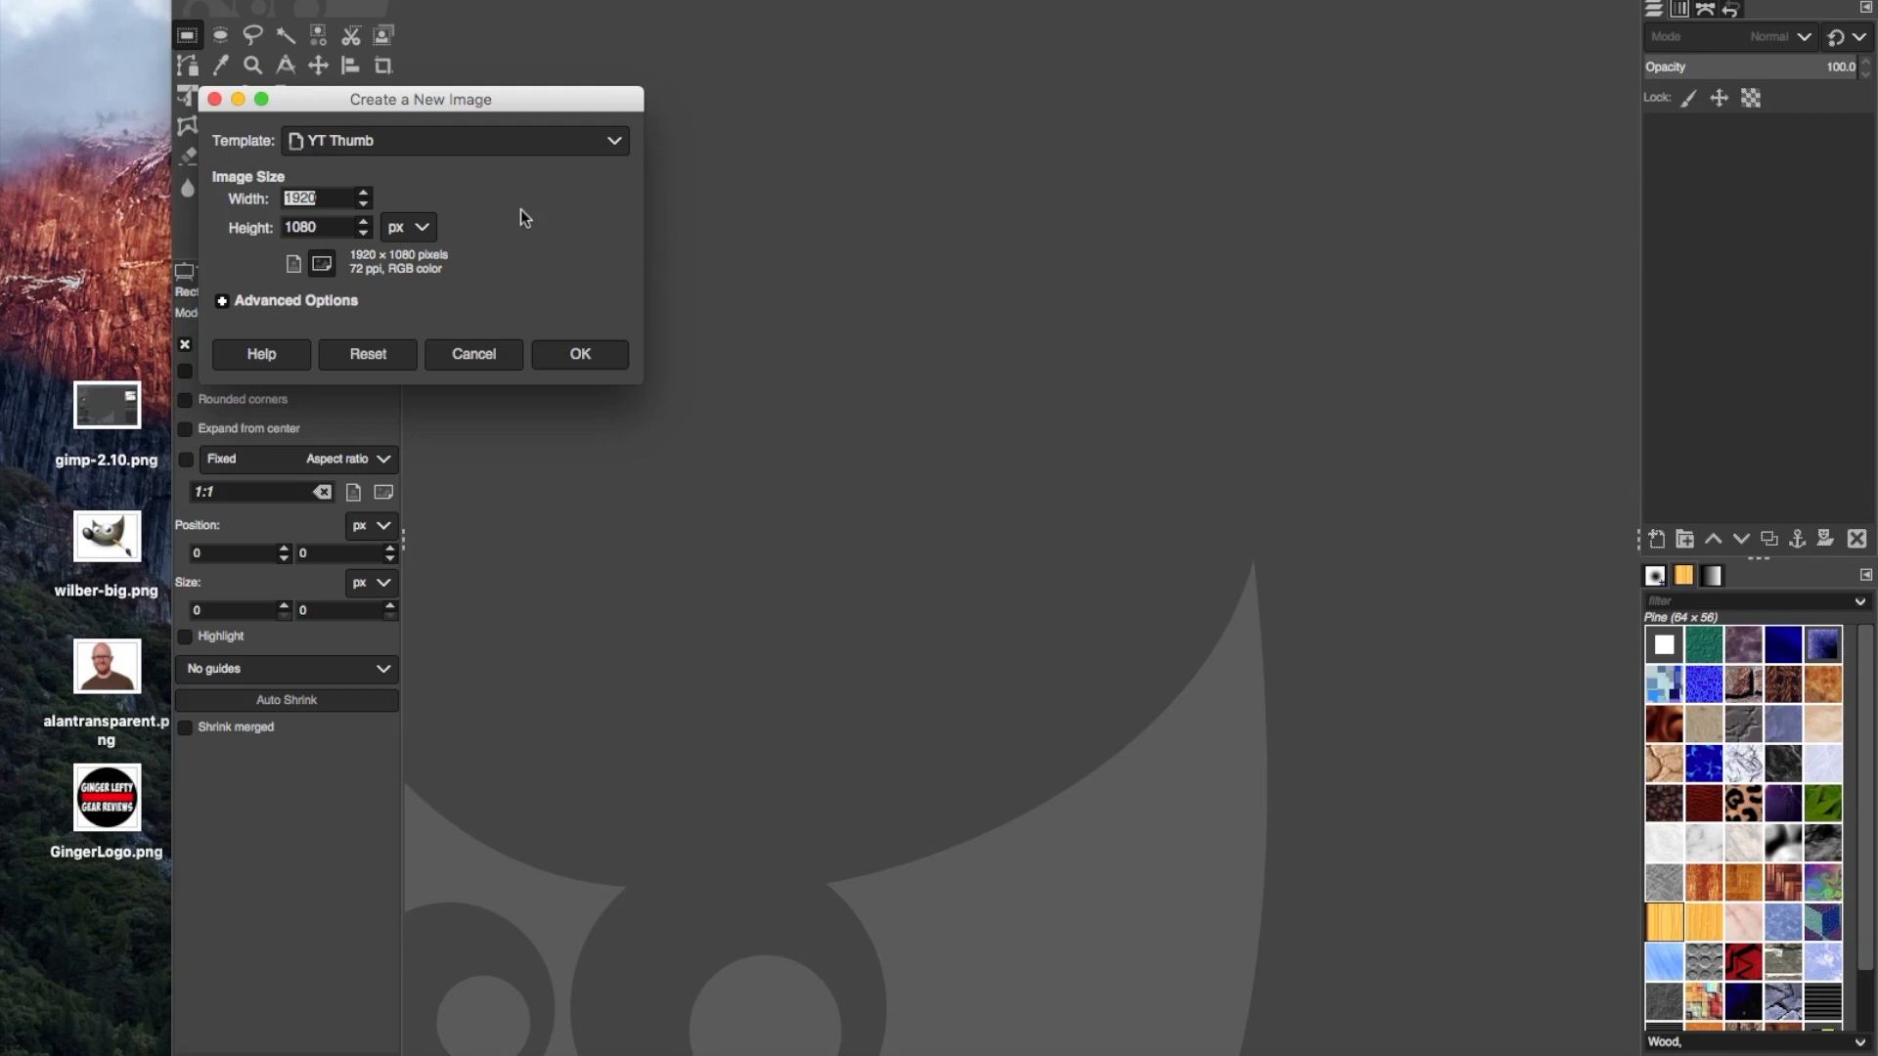
click(221, 301)
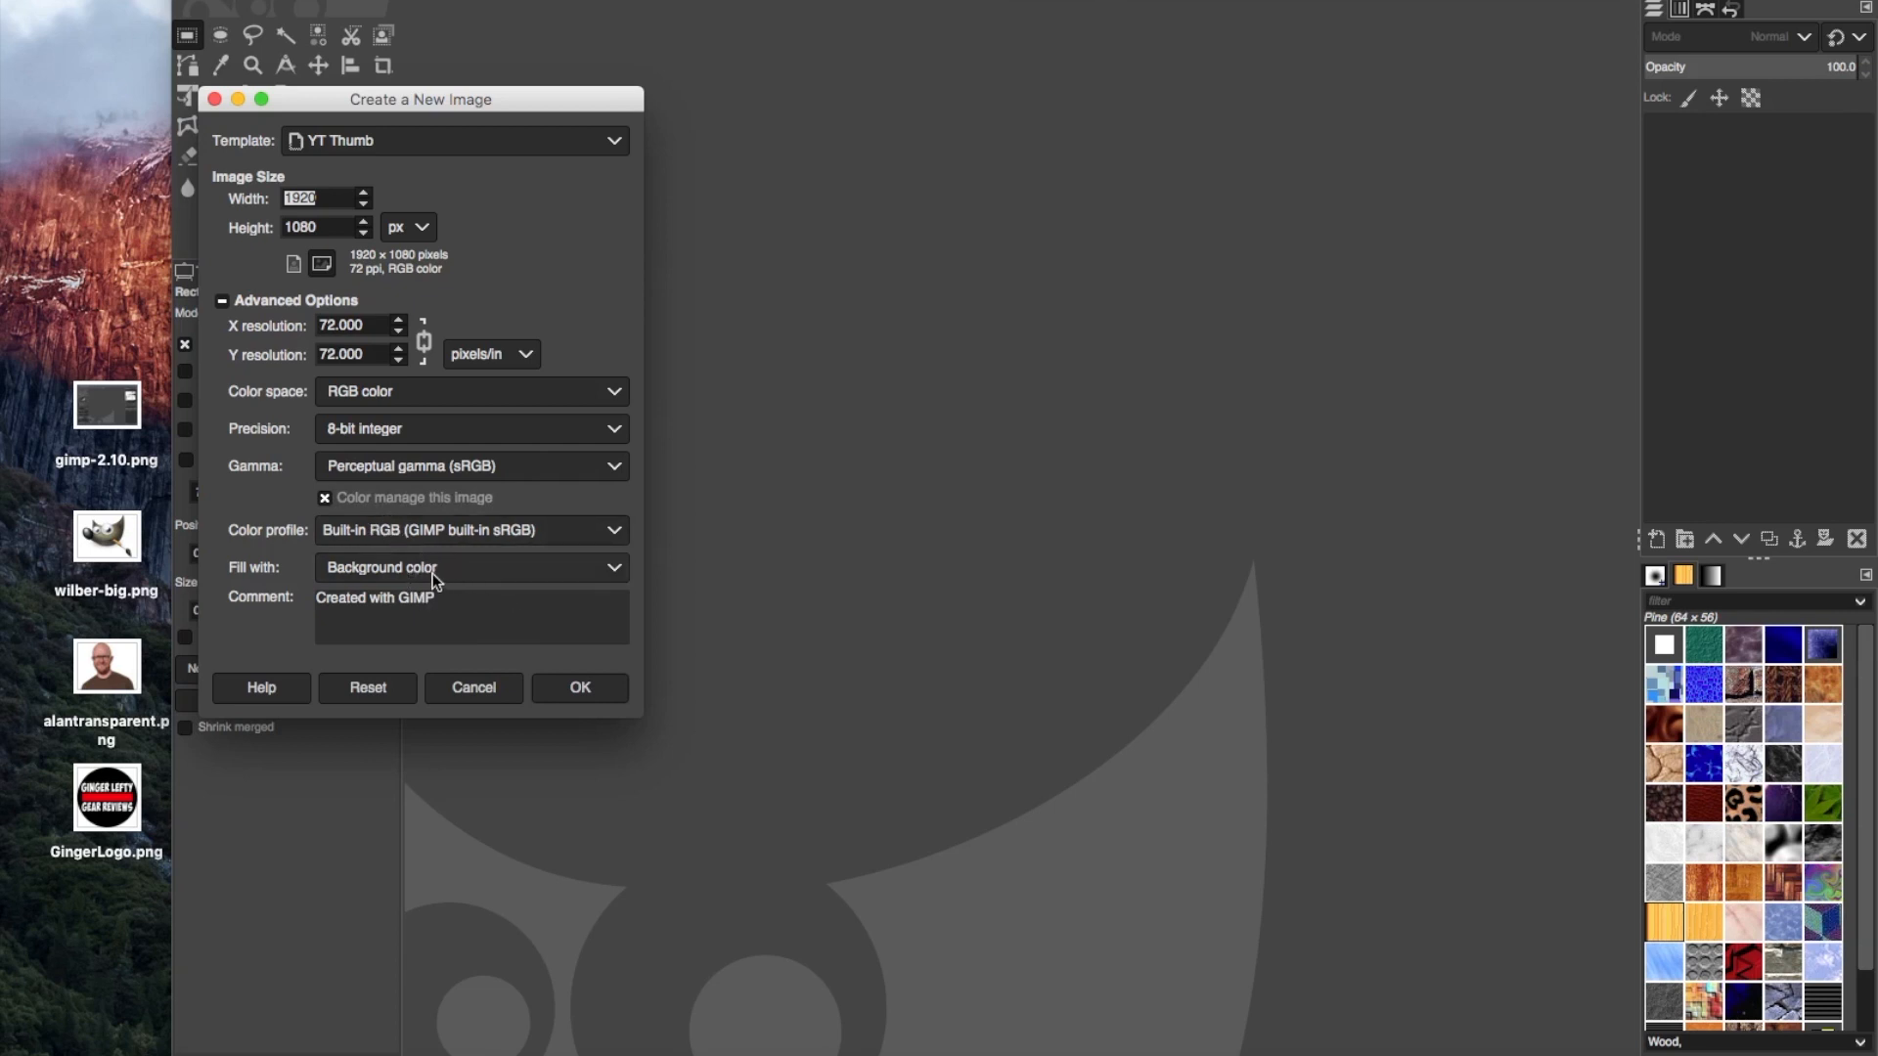
click(615, 571)
click(474, 624)
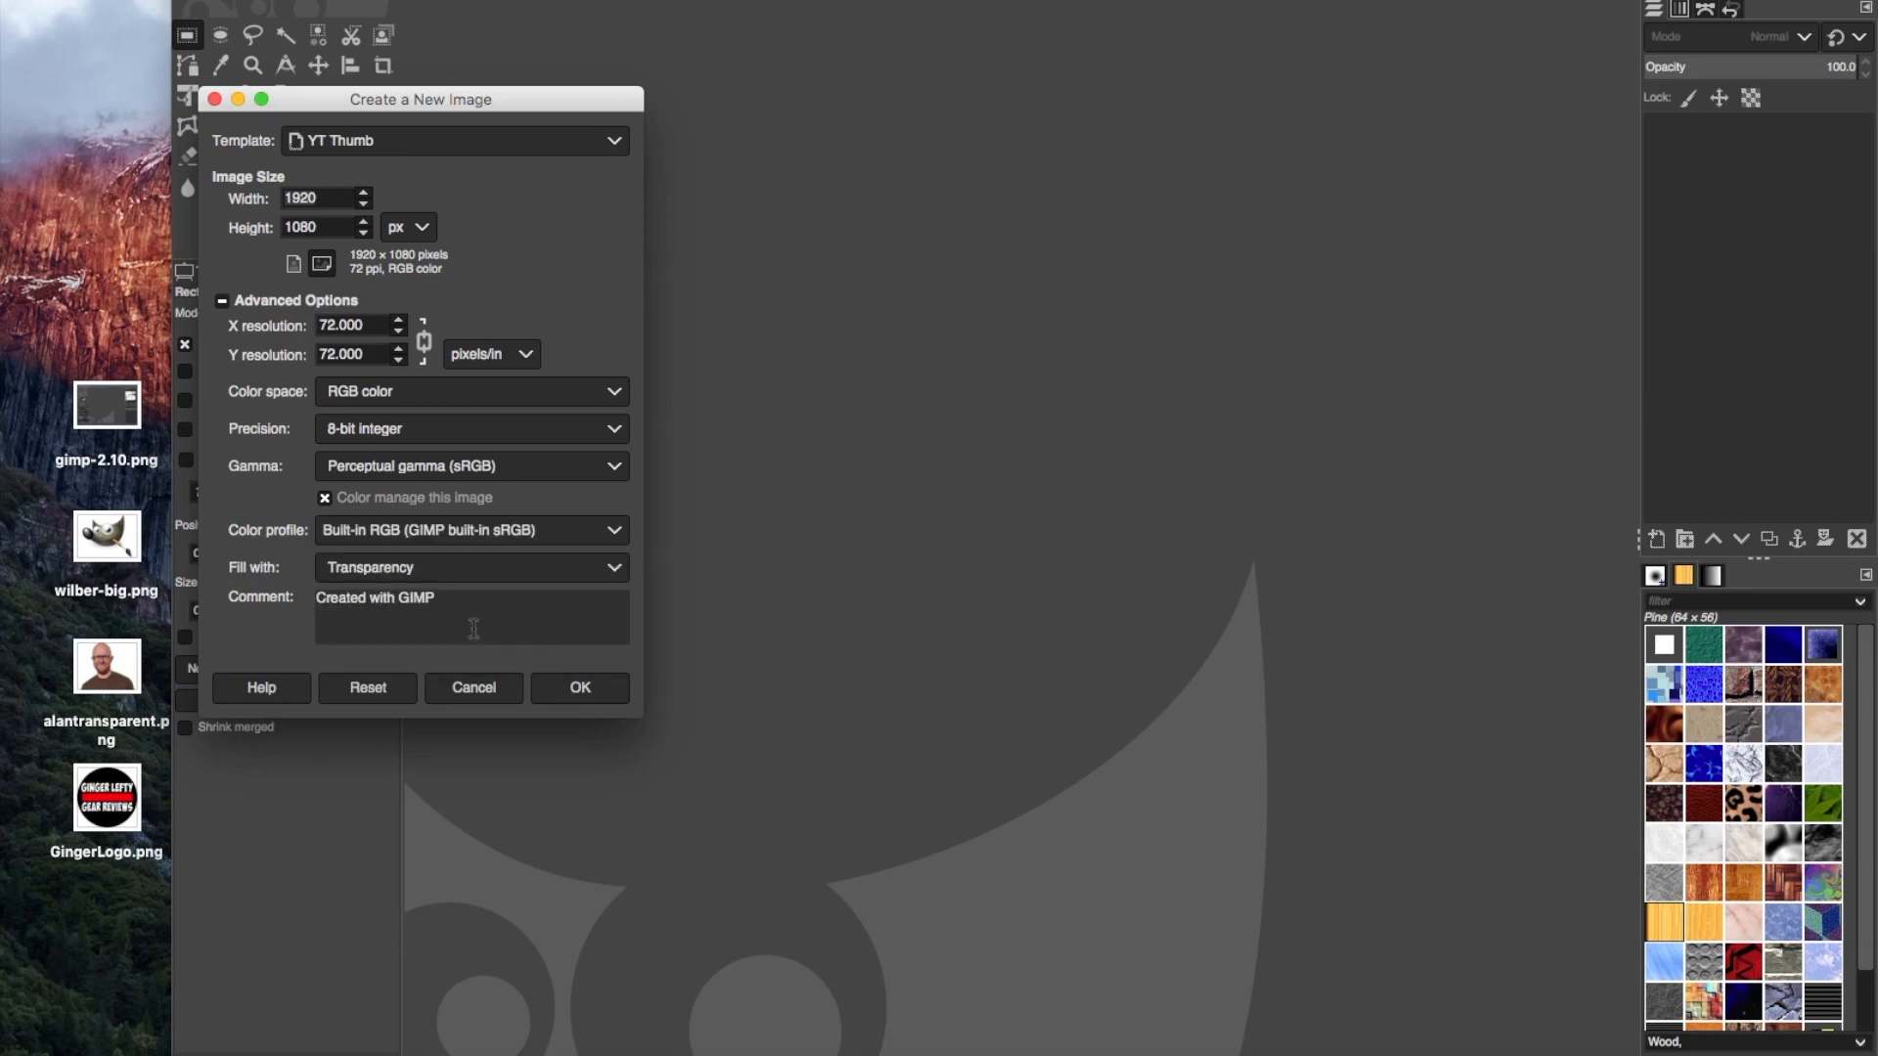
click(579, 689)
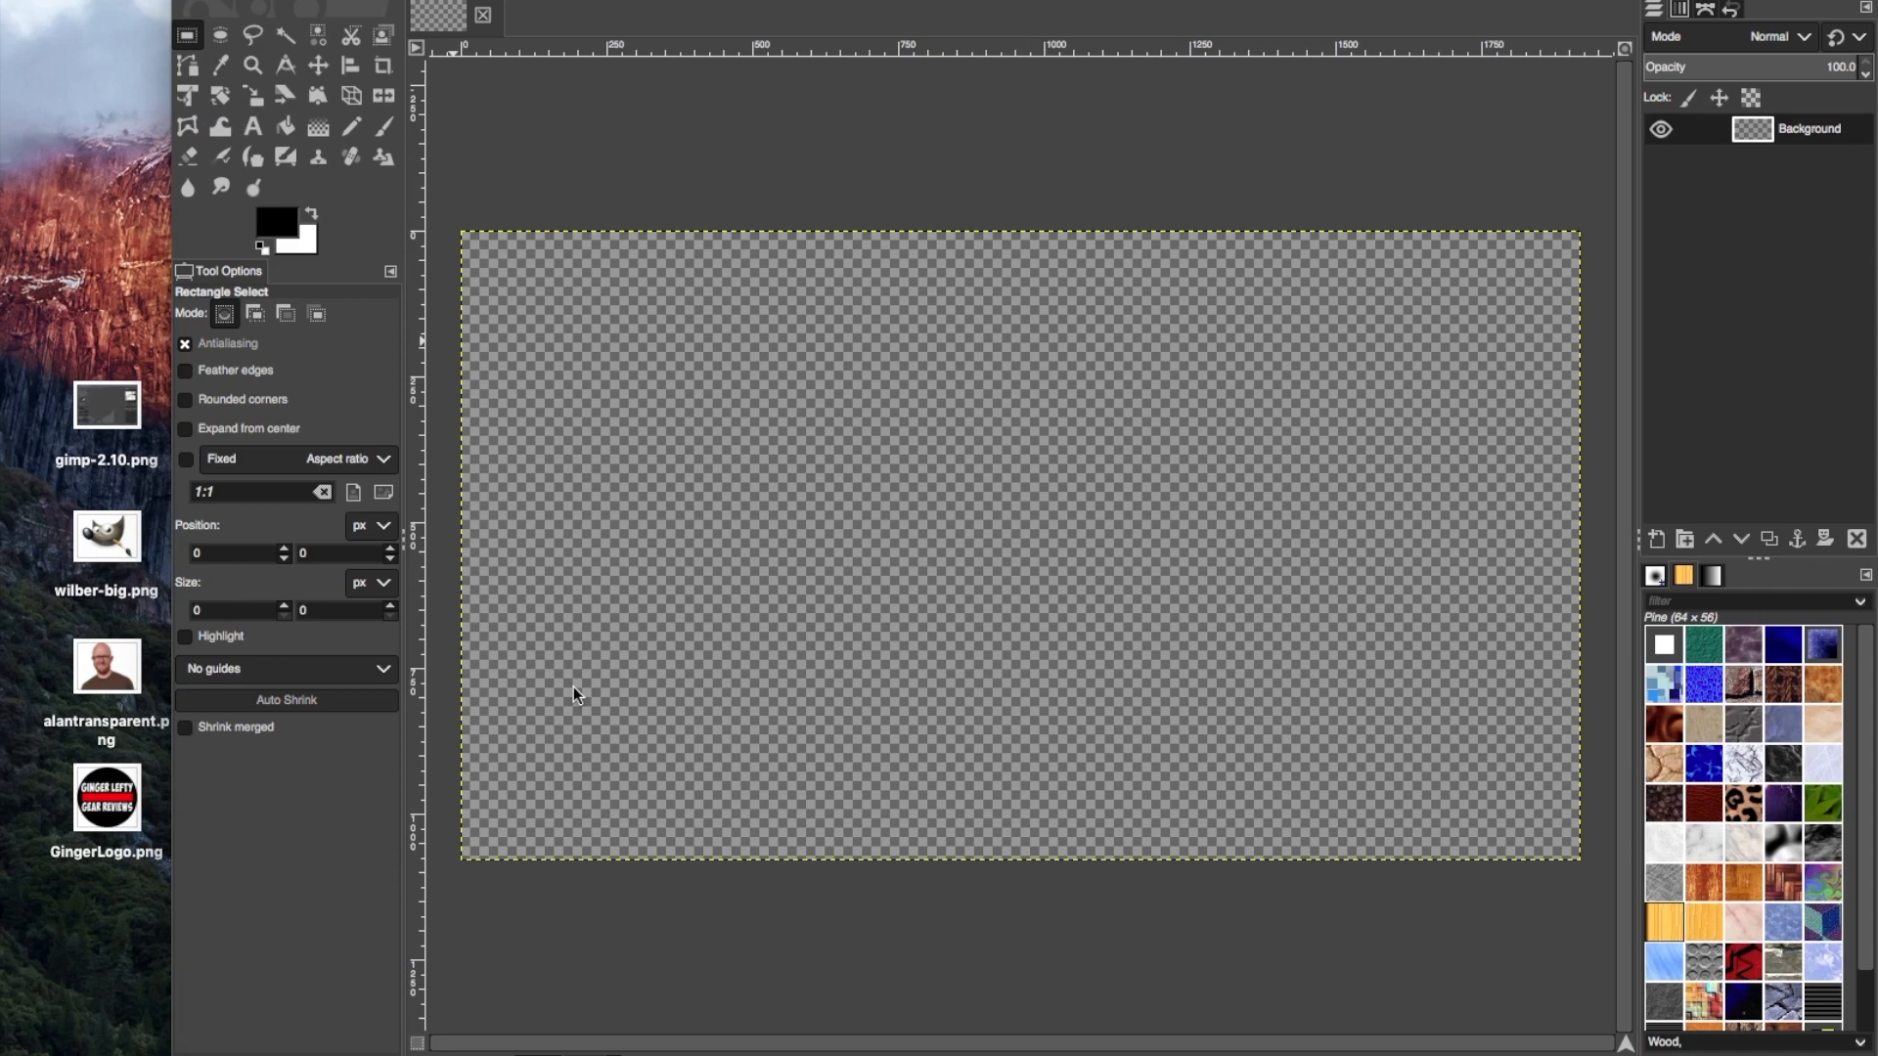
Set the foreground color to light blue (08b7f3)
click(275, 221)
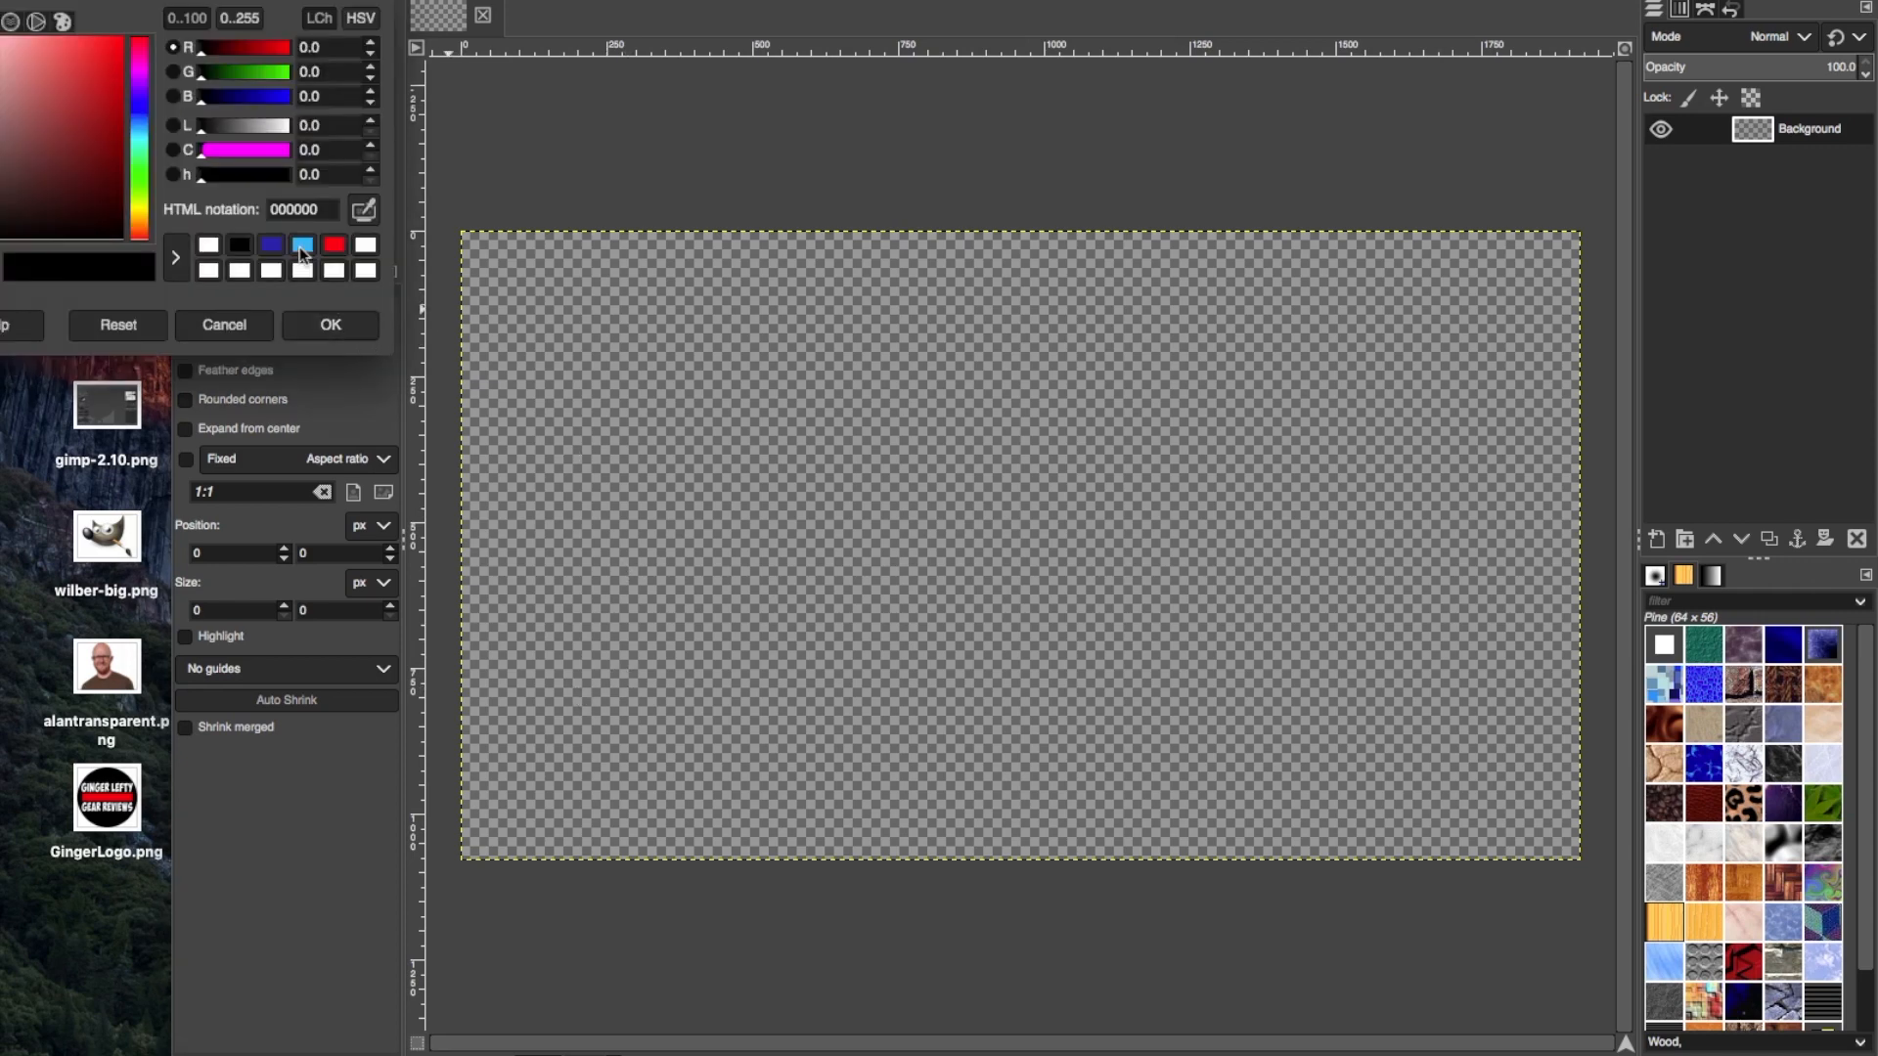
click(302, 247)
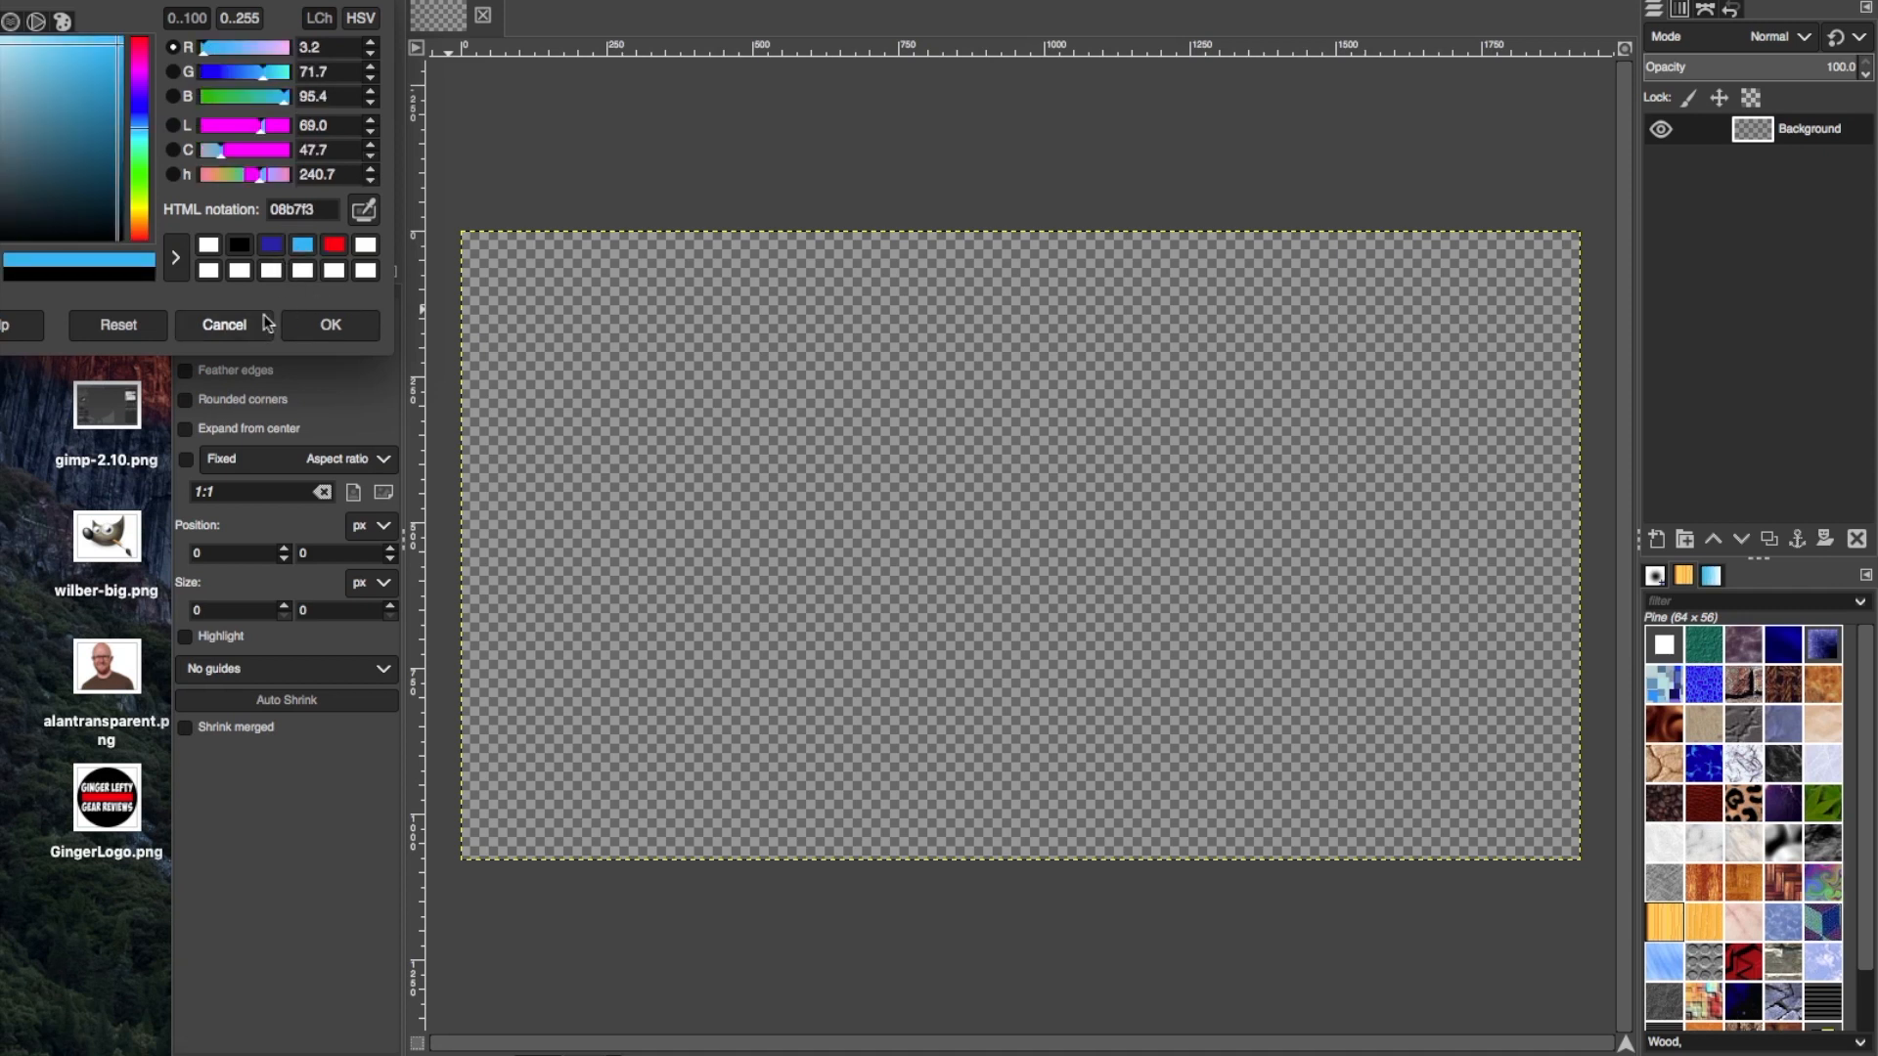
click(333, 327)
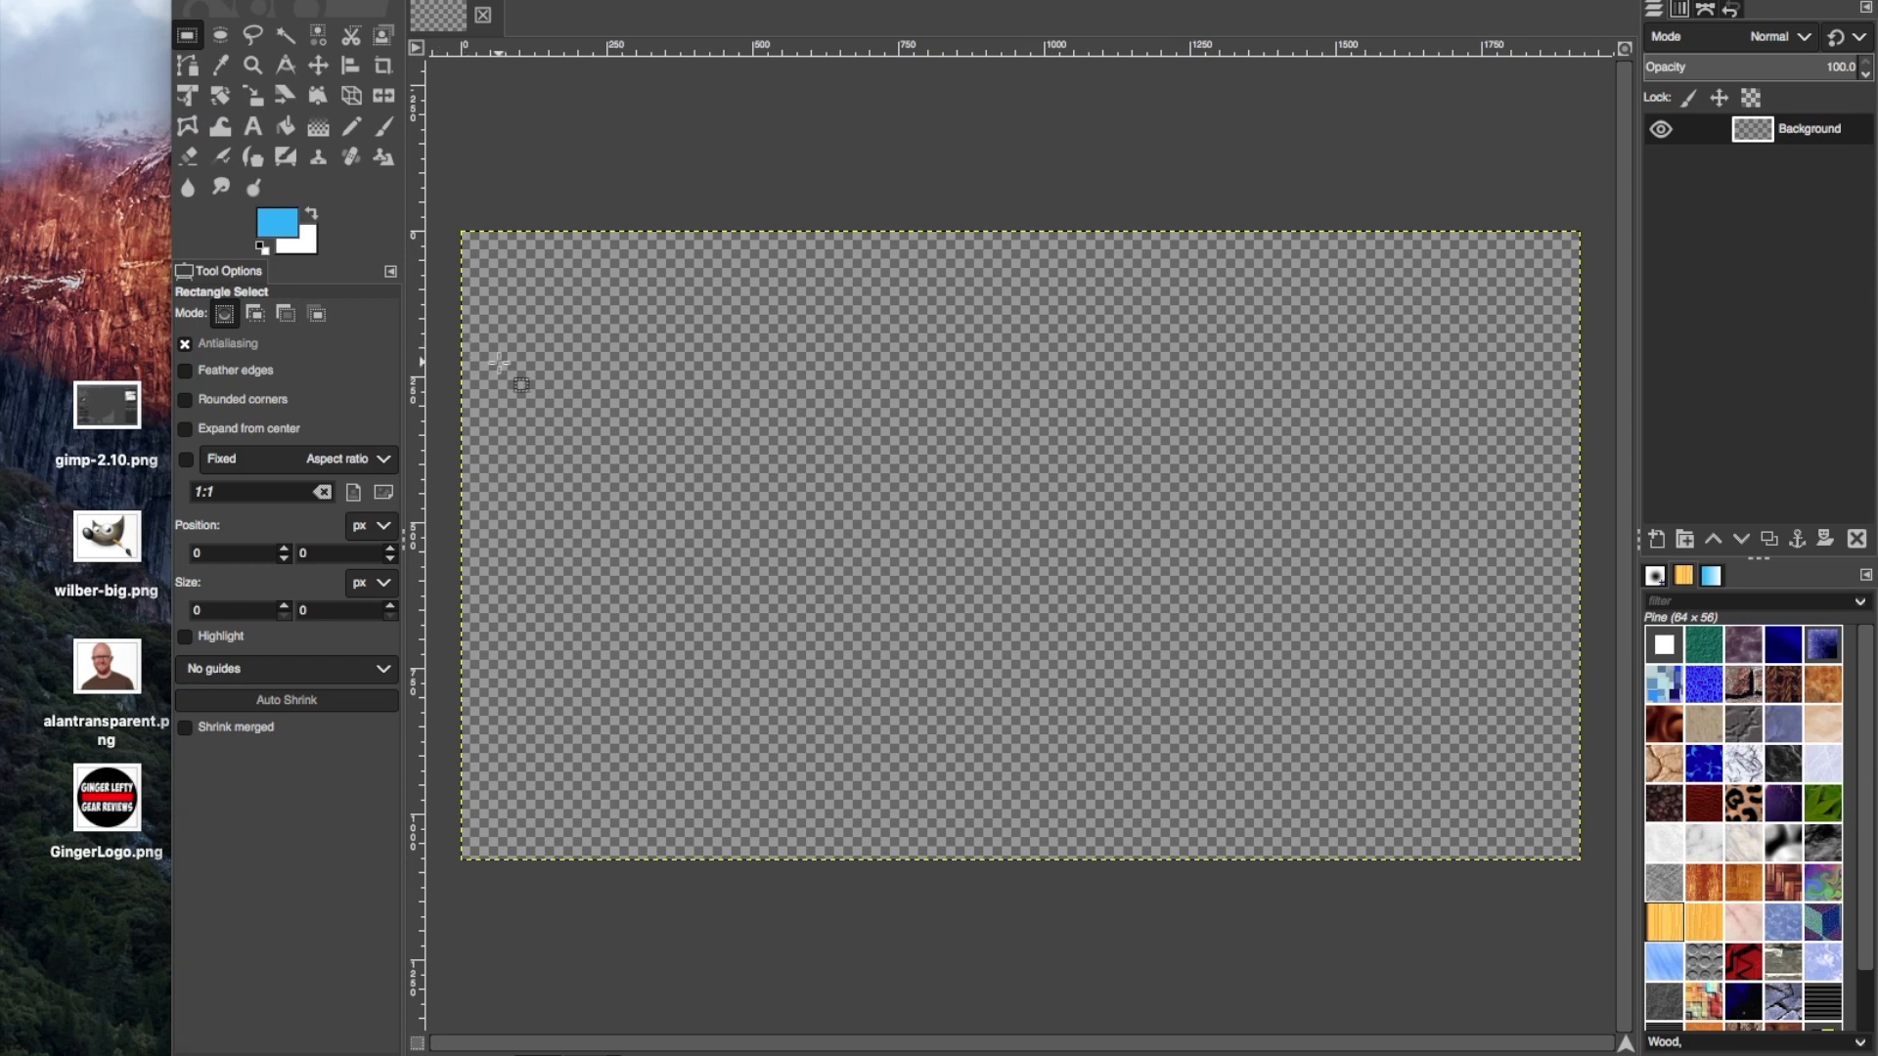
Select the whole transparent canvas with Fuzzy Select and turn the selection into a 16 px hard border
click(285, 35)
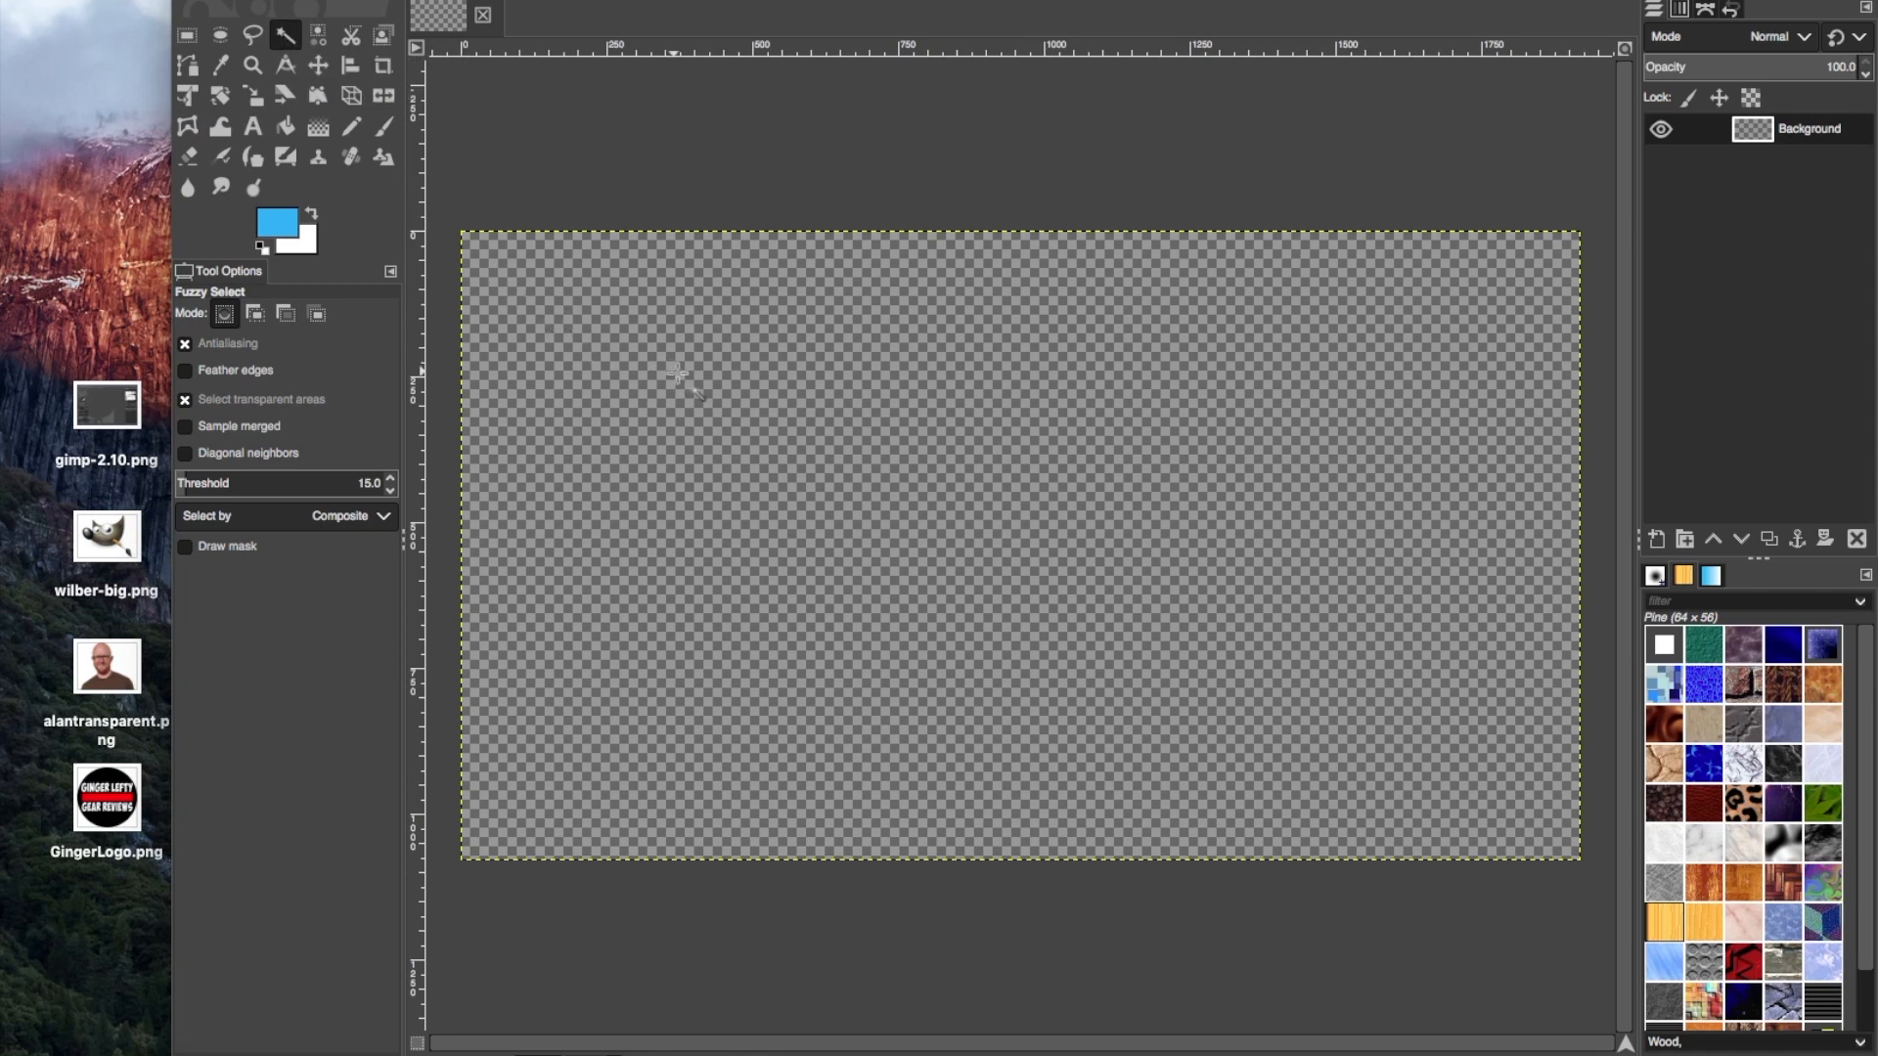
click(883, 471)
click(224, 1)
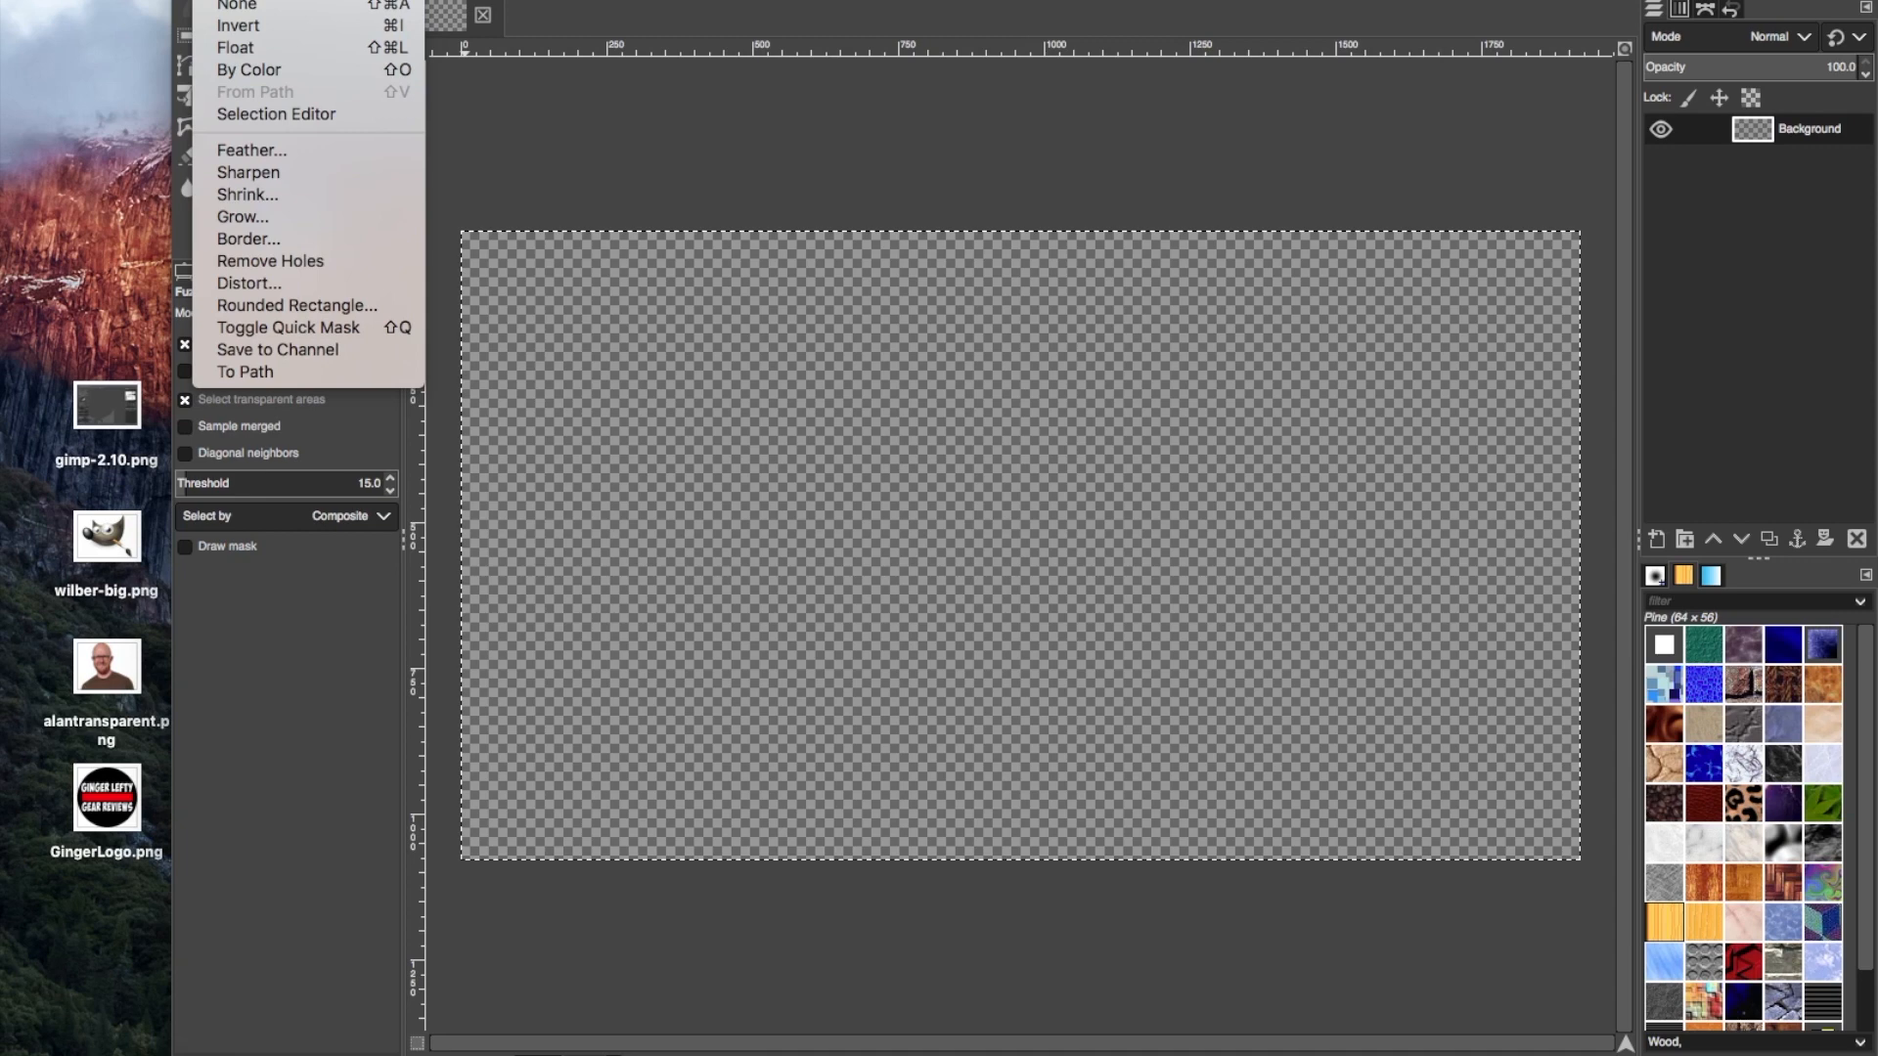
click(260, 242)
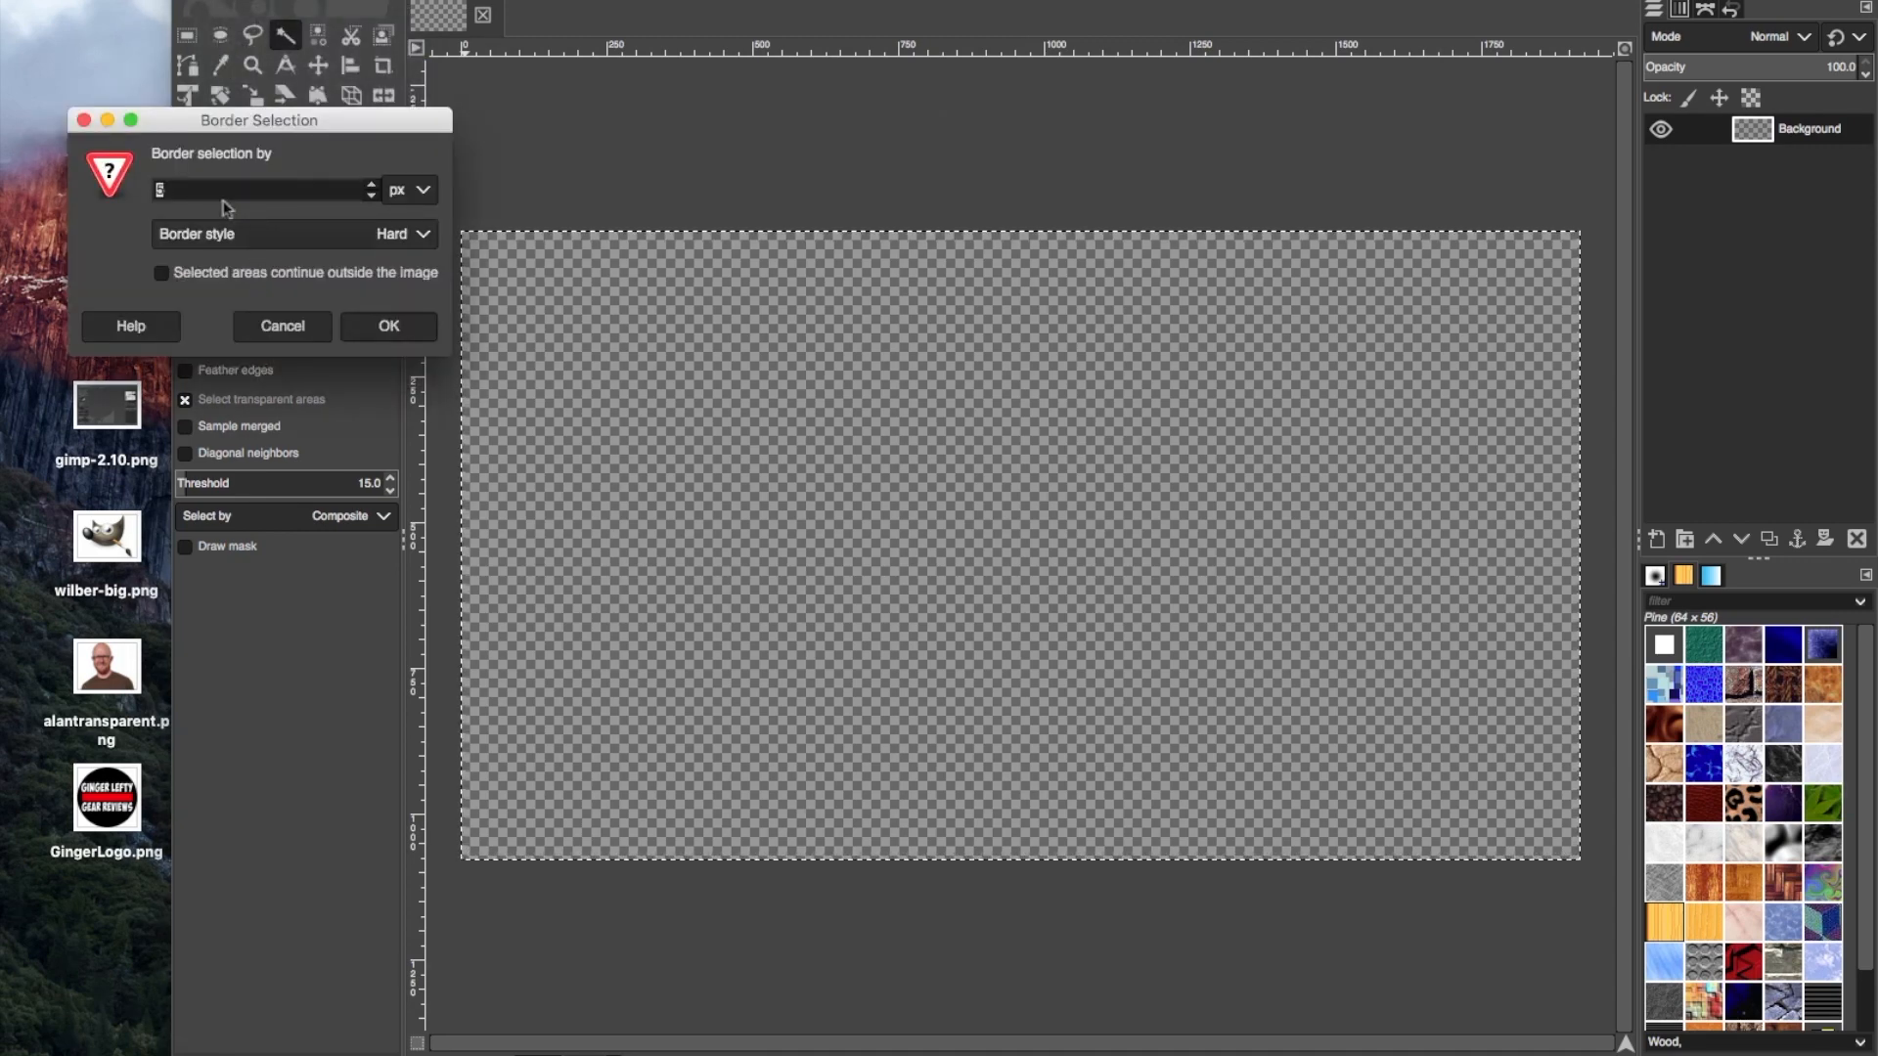
text(16)
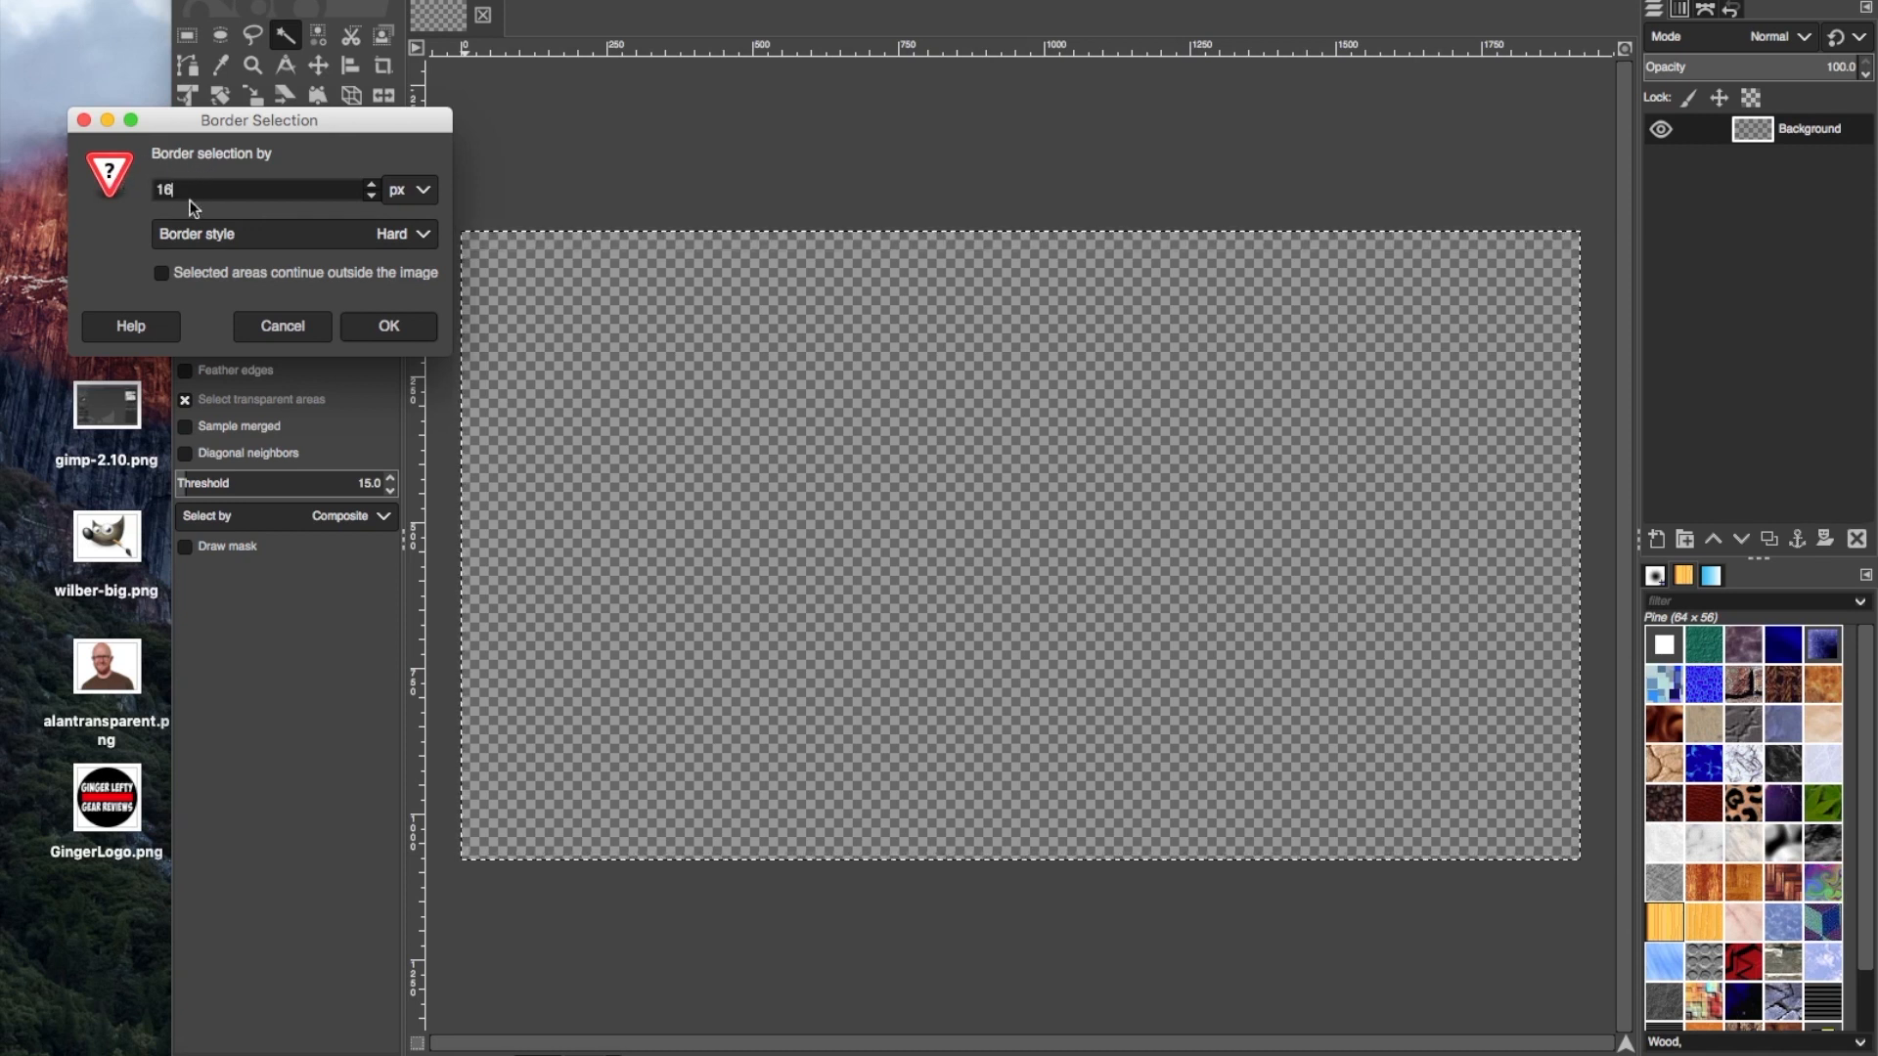
click(388, 329)
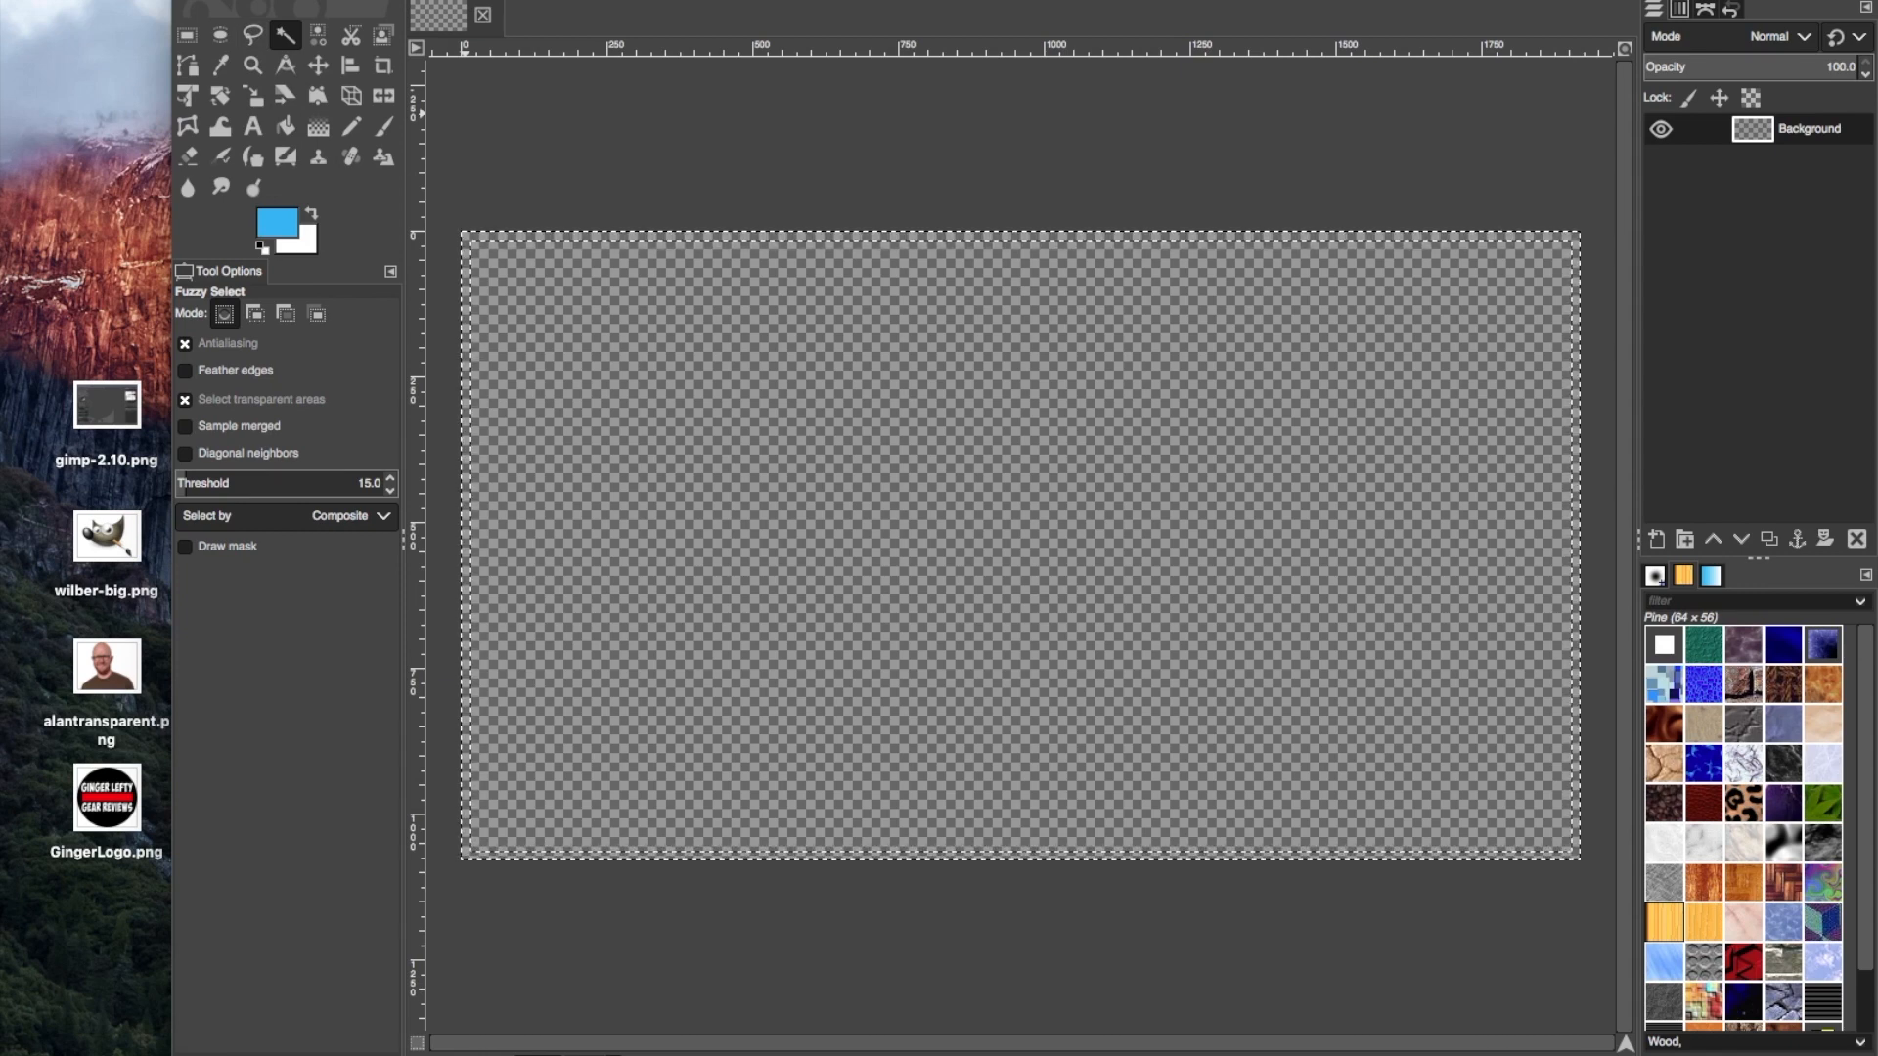
Fill the border selection with the foreground color and clear the selection
click(160, 1)
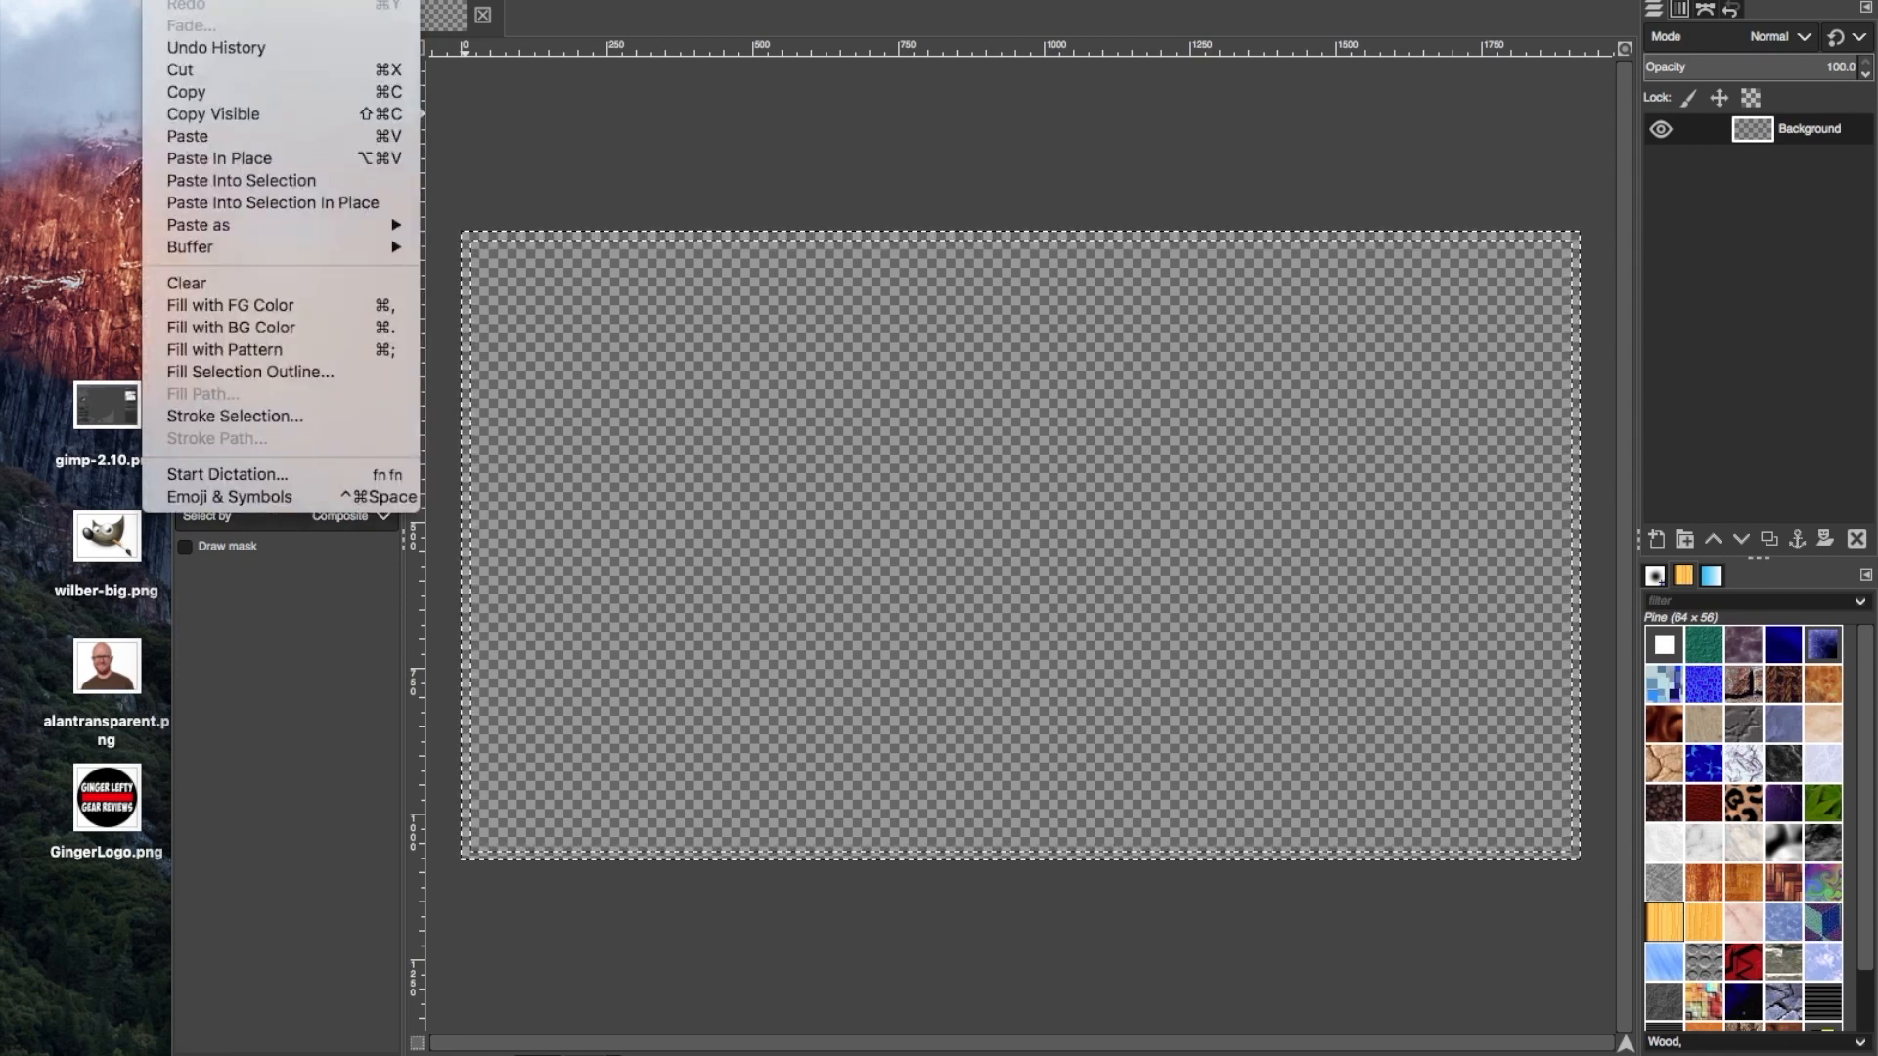
click(244, 306)
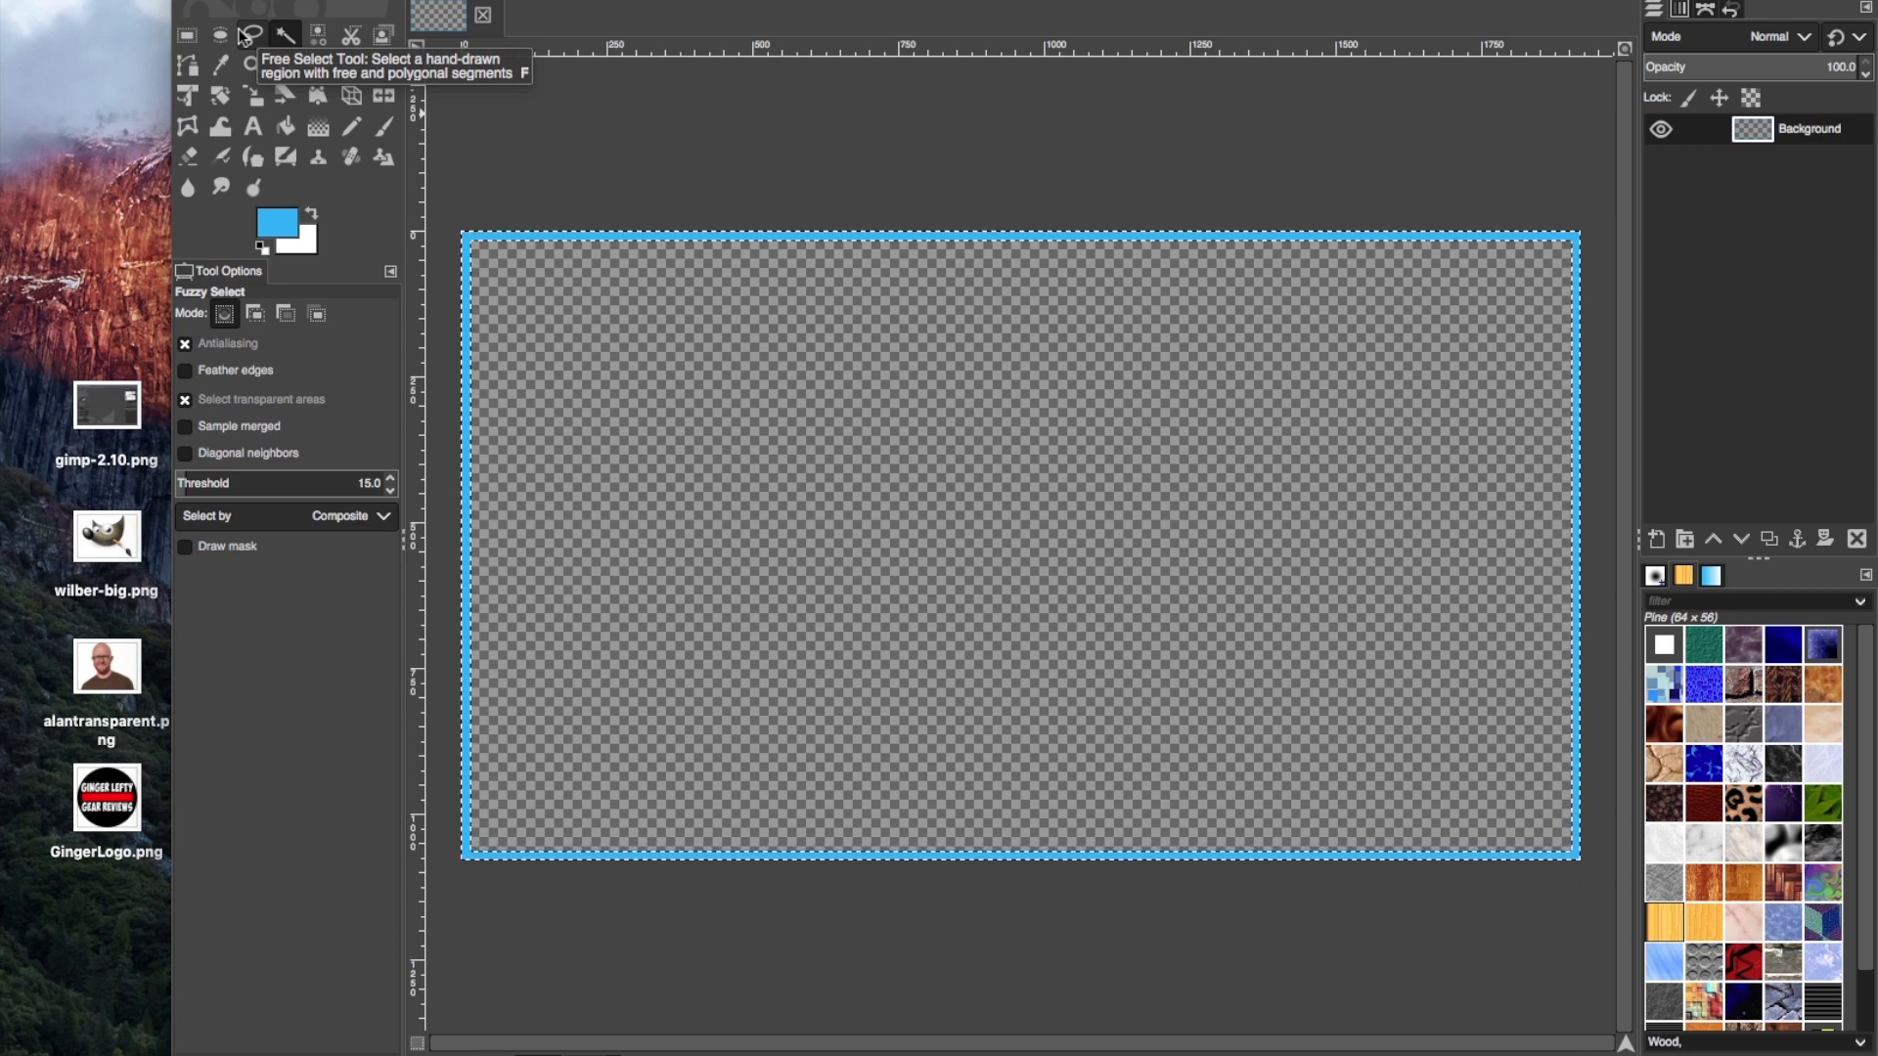
click(222, 0)
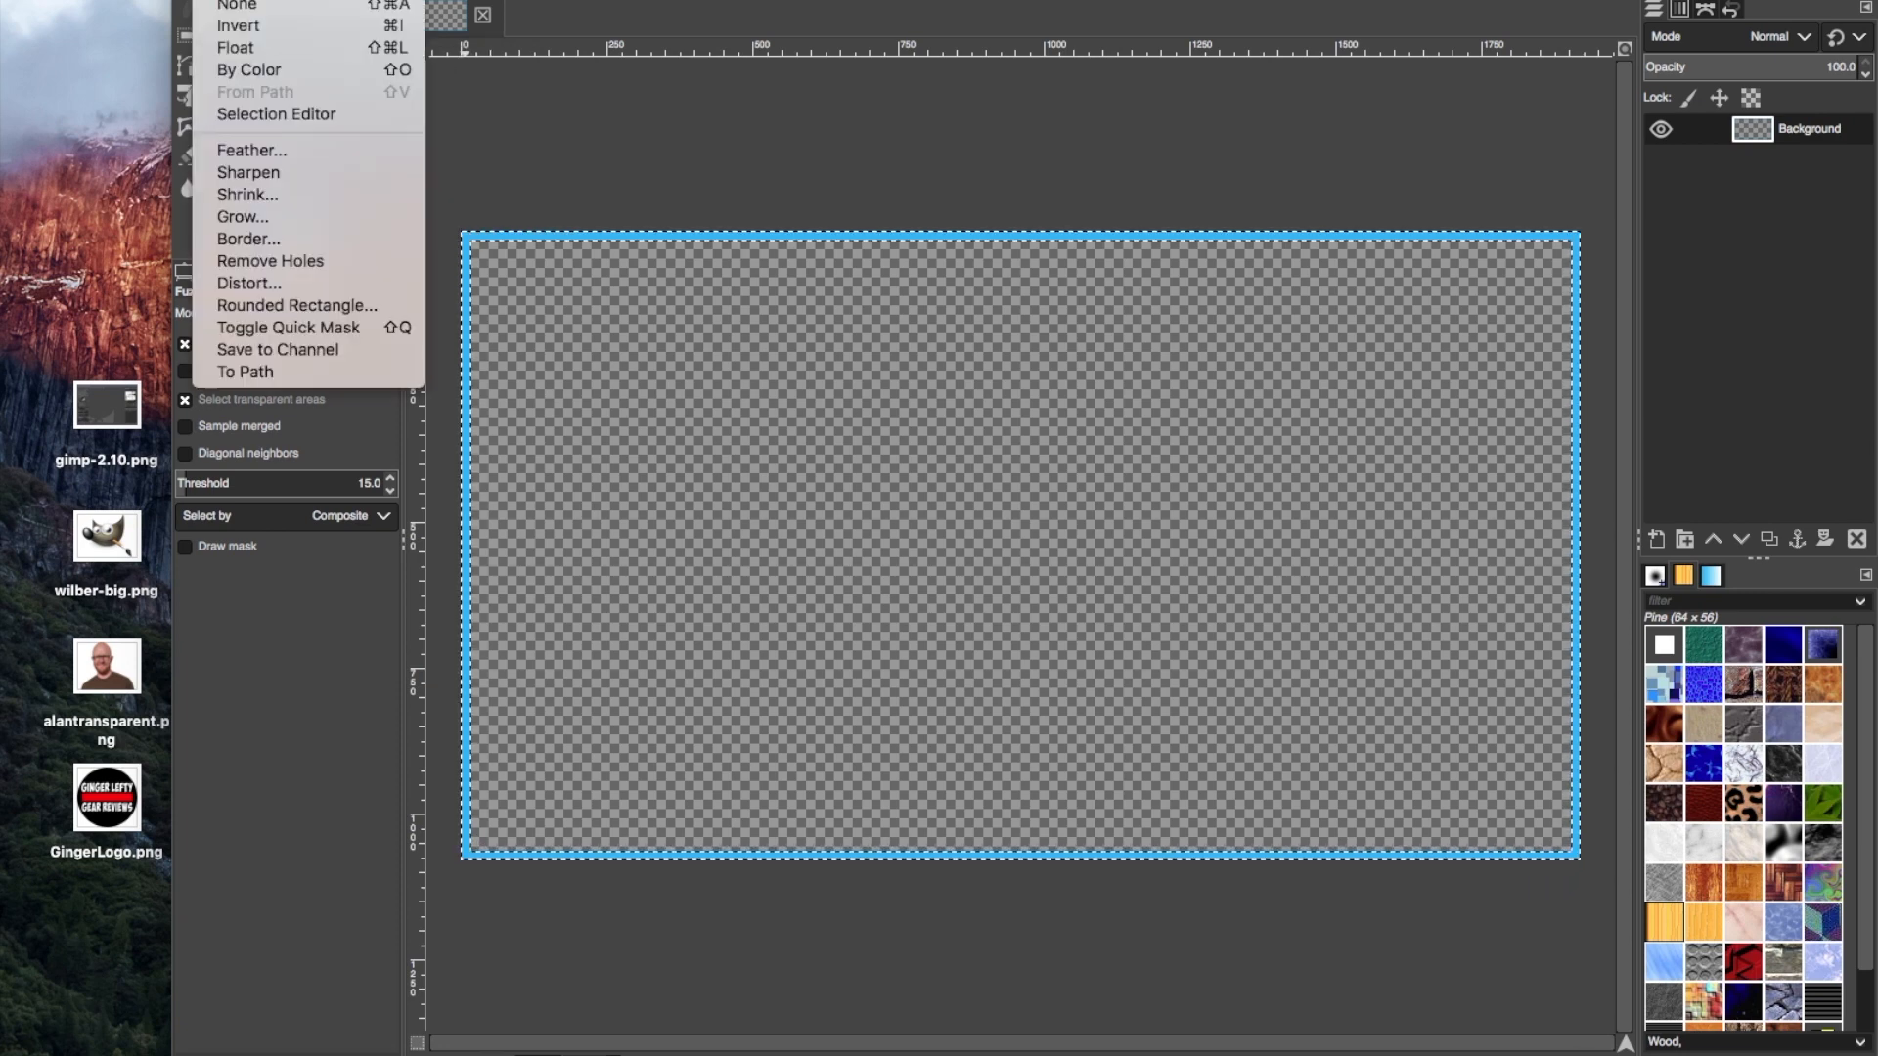
click(248, 10)
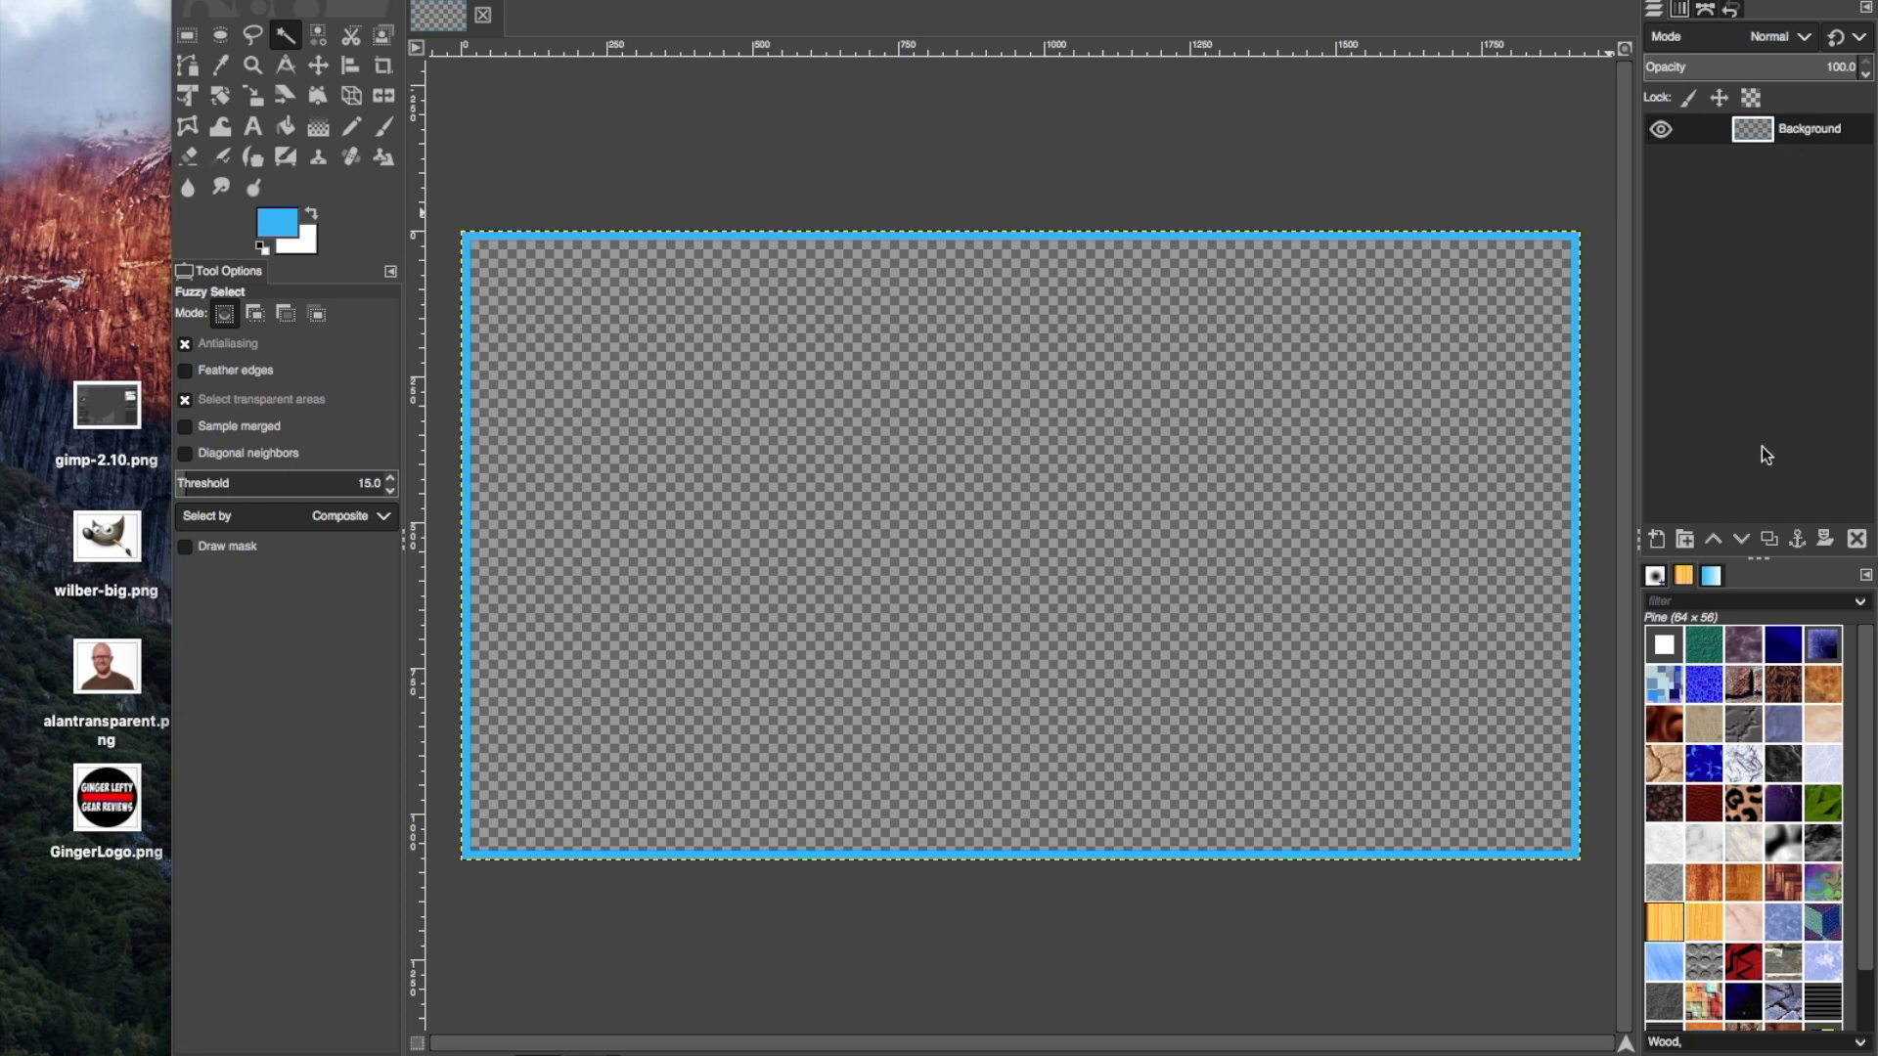
Rename the Background layer as Top and add gimp-2.10.png as a layer beneath it
double_click(1799, 131)
drag(108, 409, 868, 504)
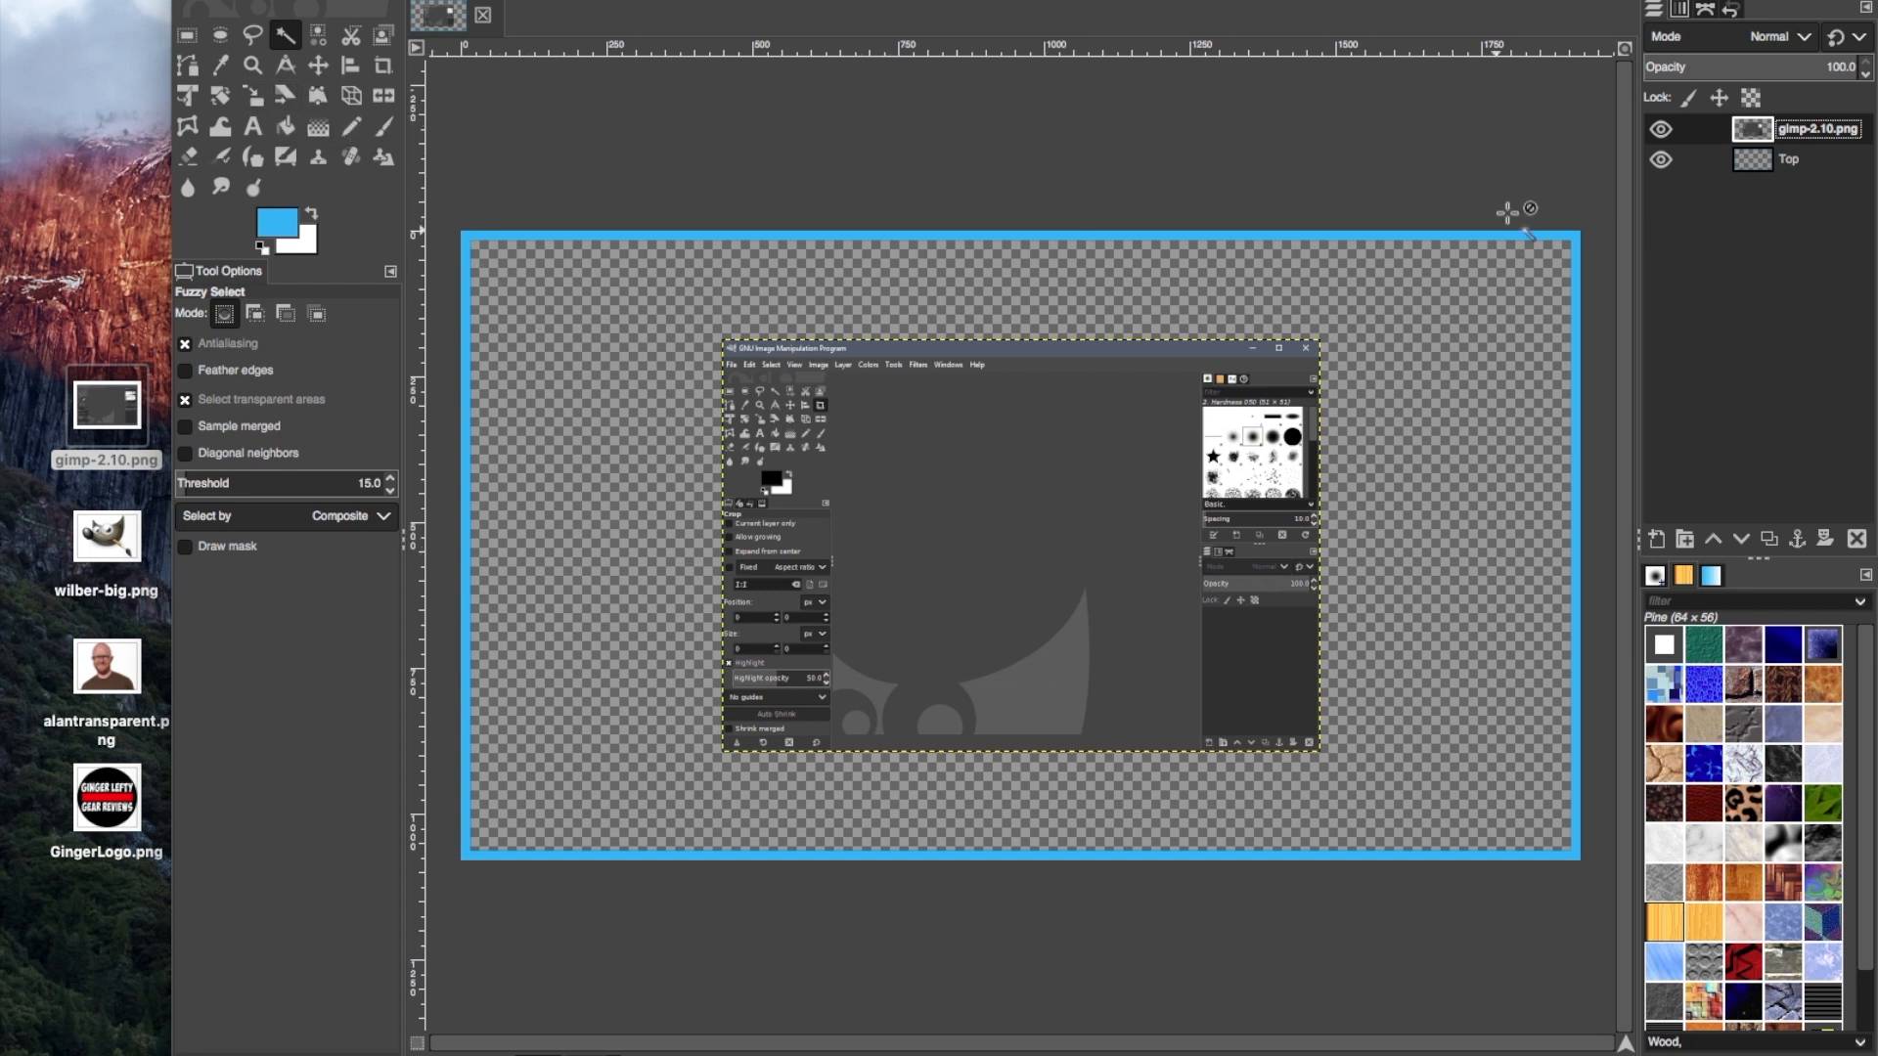
drag(1811, 134, 1790, 196)
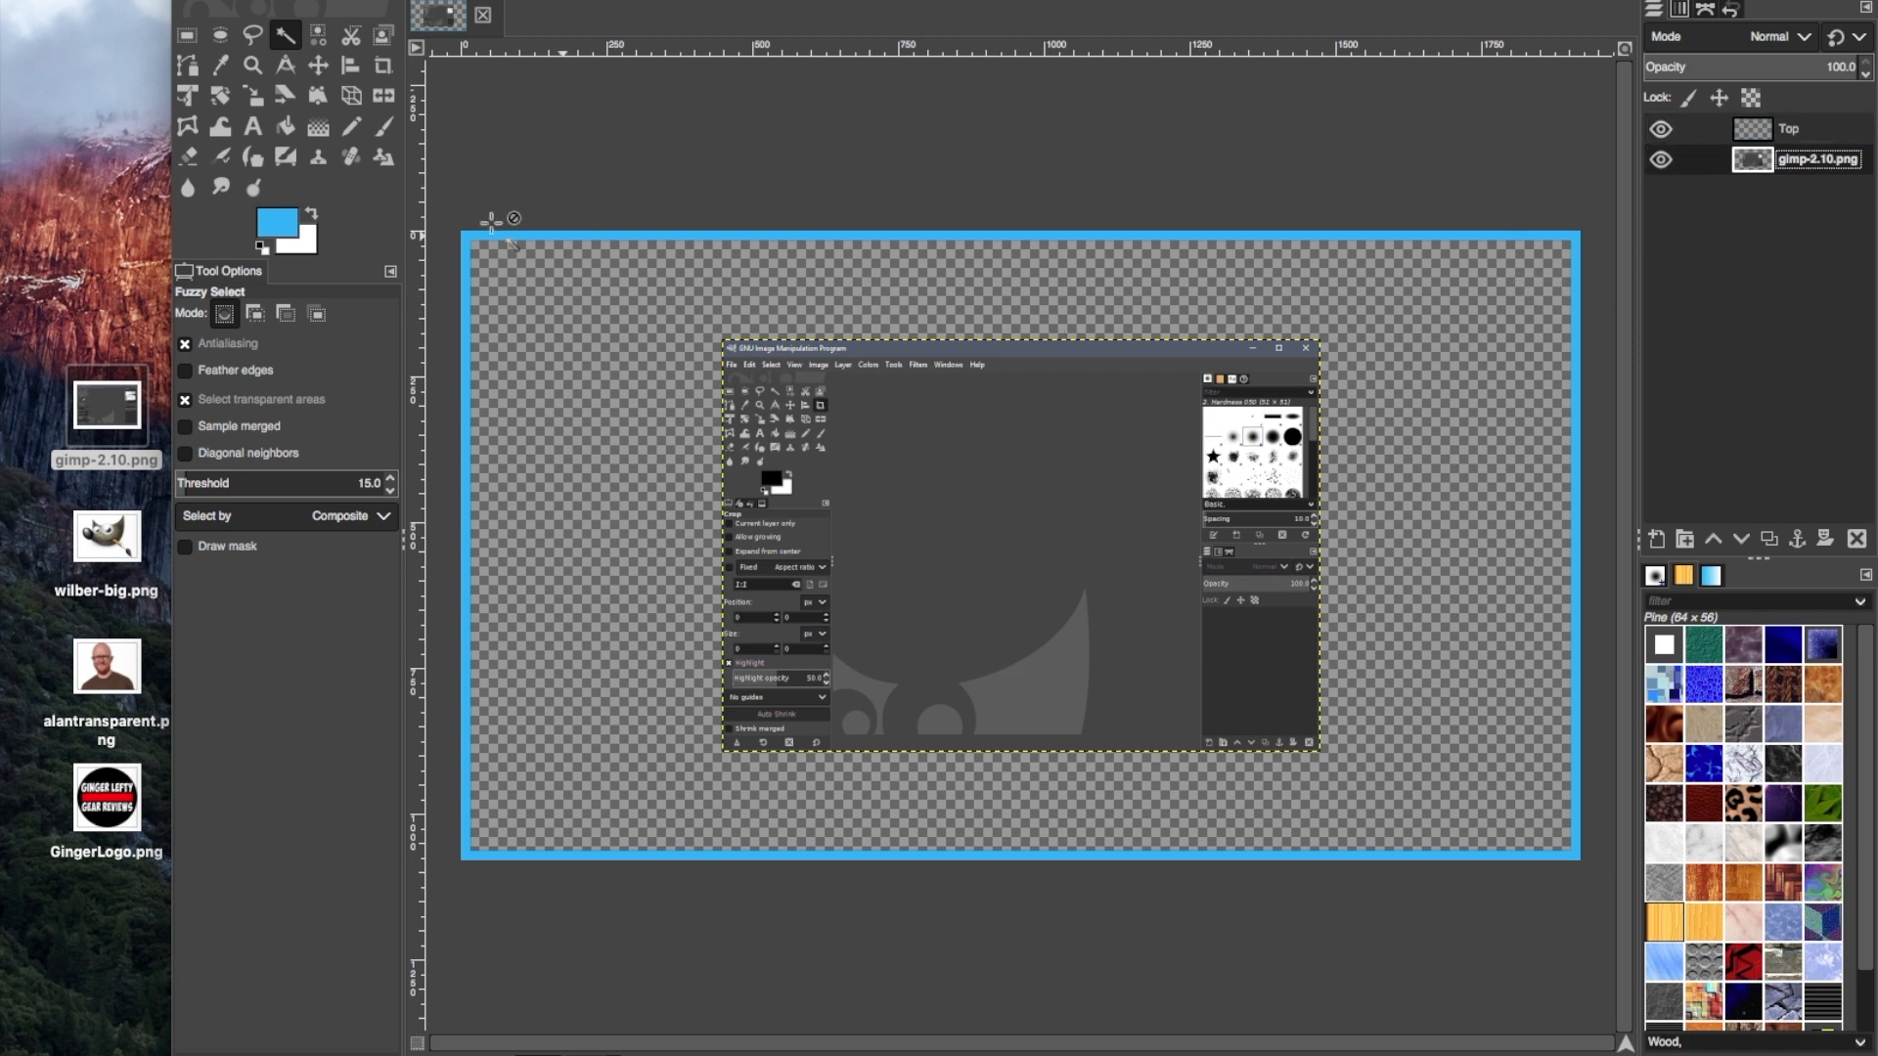
Scale the gimp-2.10.png layer to a width of 1920 px, keeping its aspect ratio
click(254, 98)
click(994, 510)
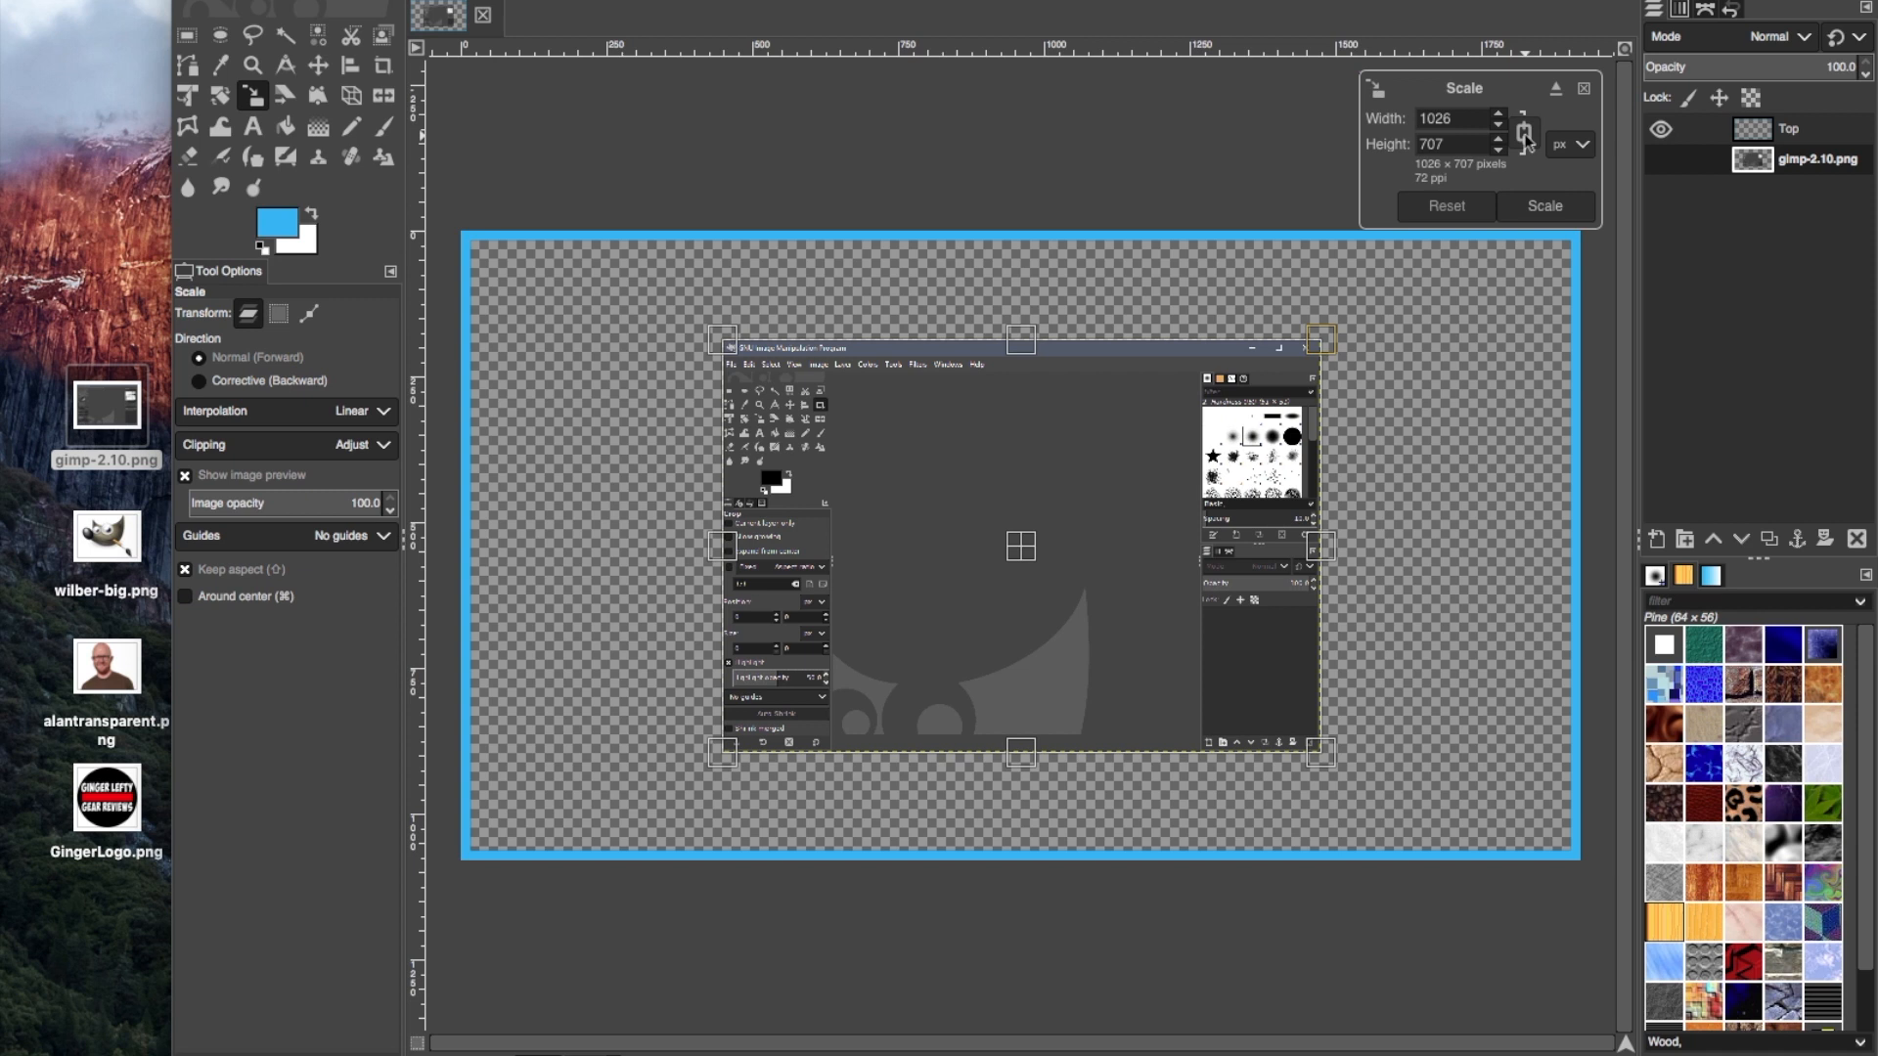
double_click(1457, 117)
text(1920)
key(Tab)
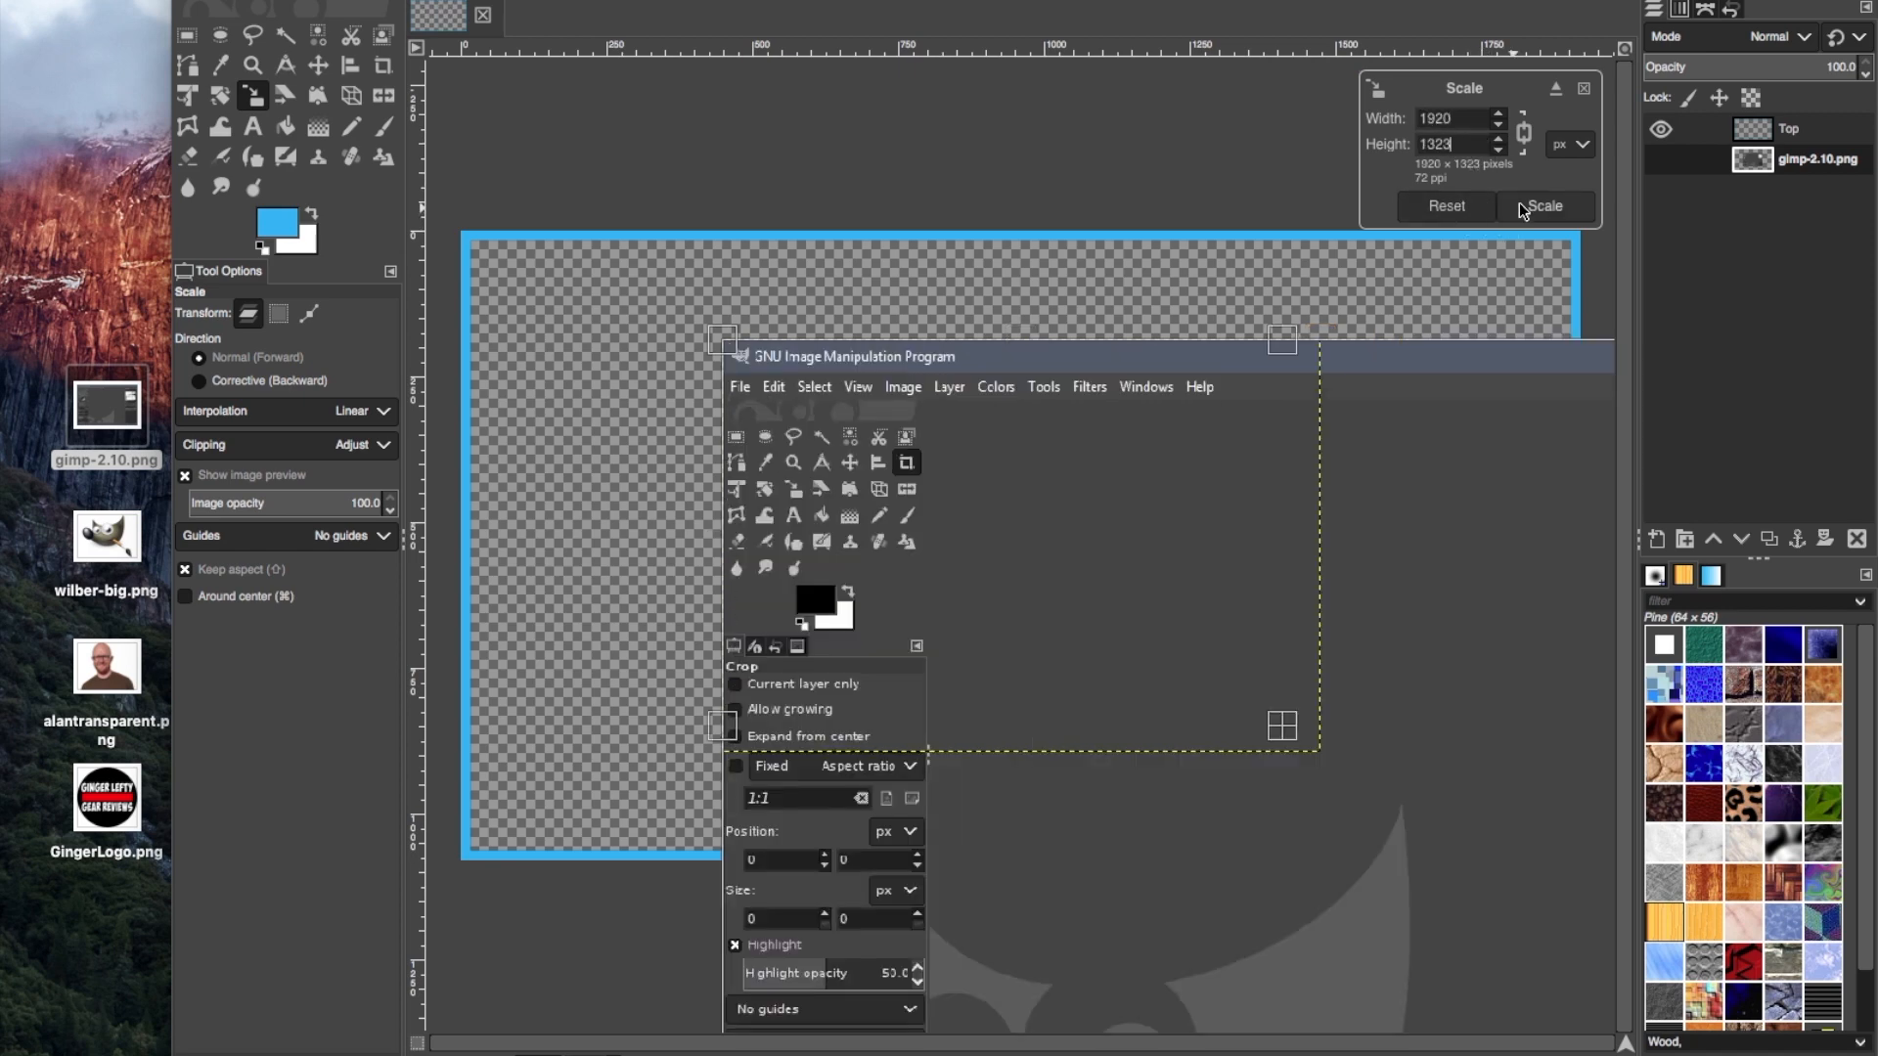
click(1541, 205)
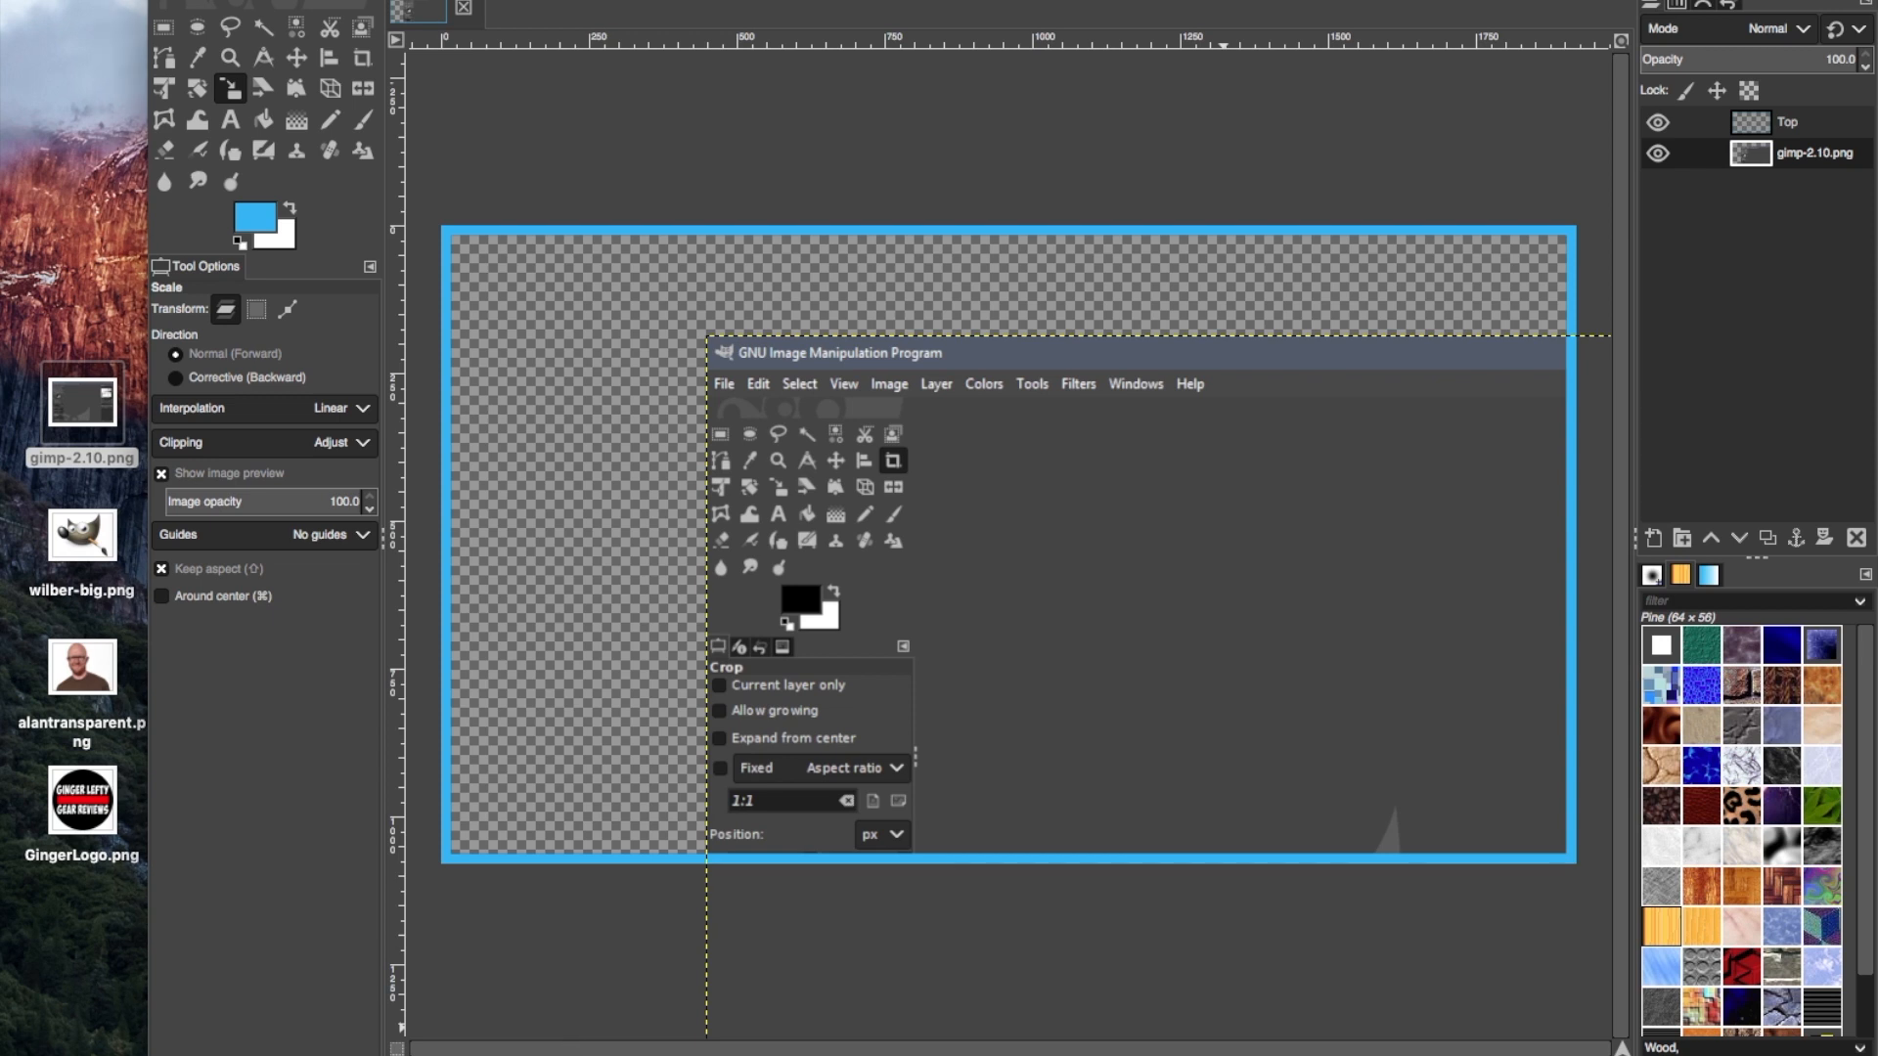
Align the gimp-2.10.png layer to the horizontal center and vertical middle of the image
click(582, 1048)
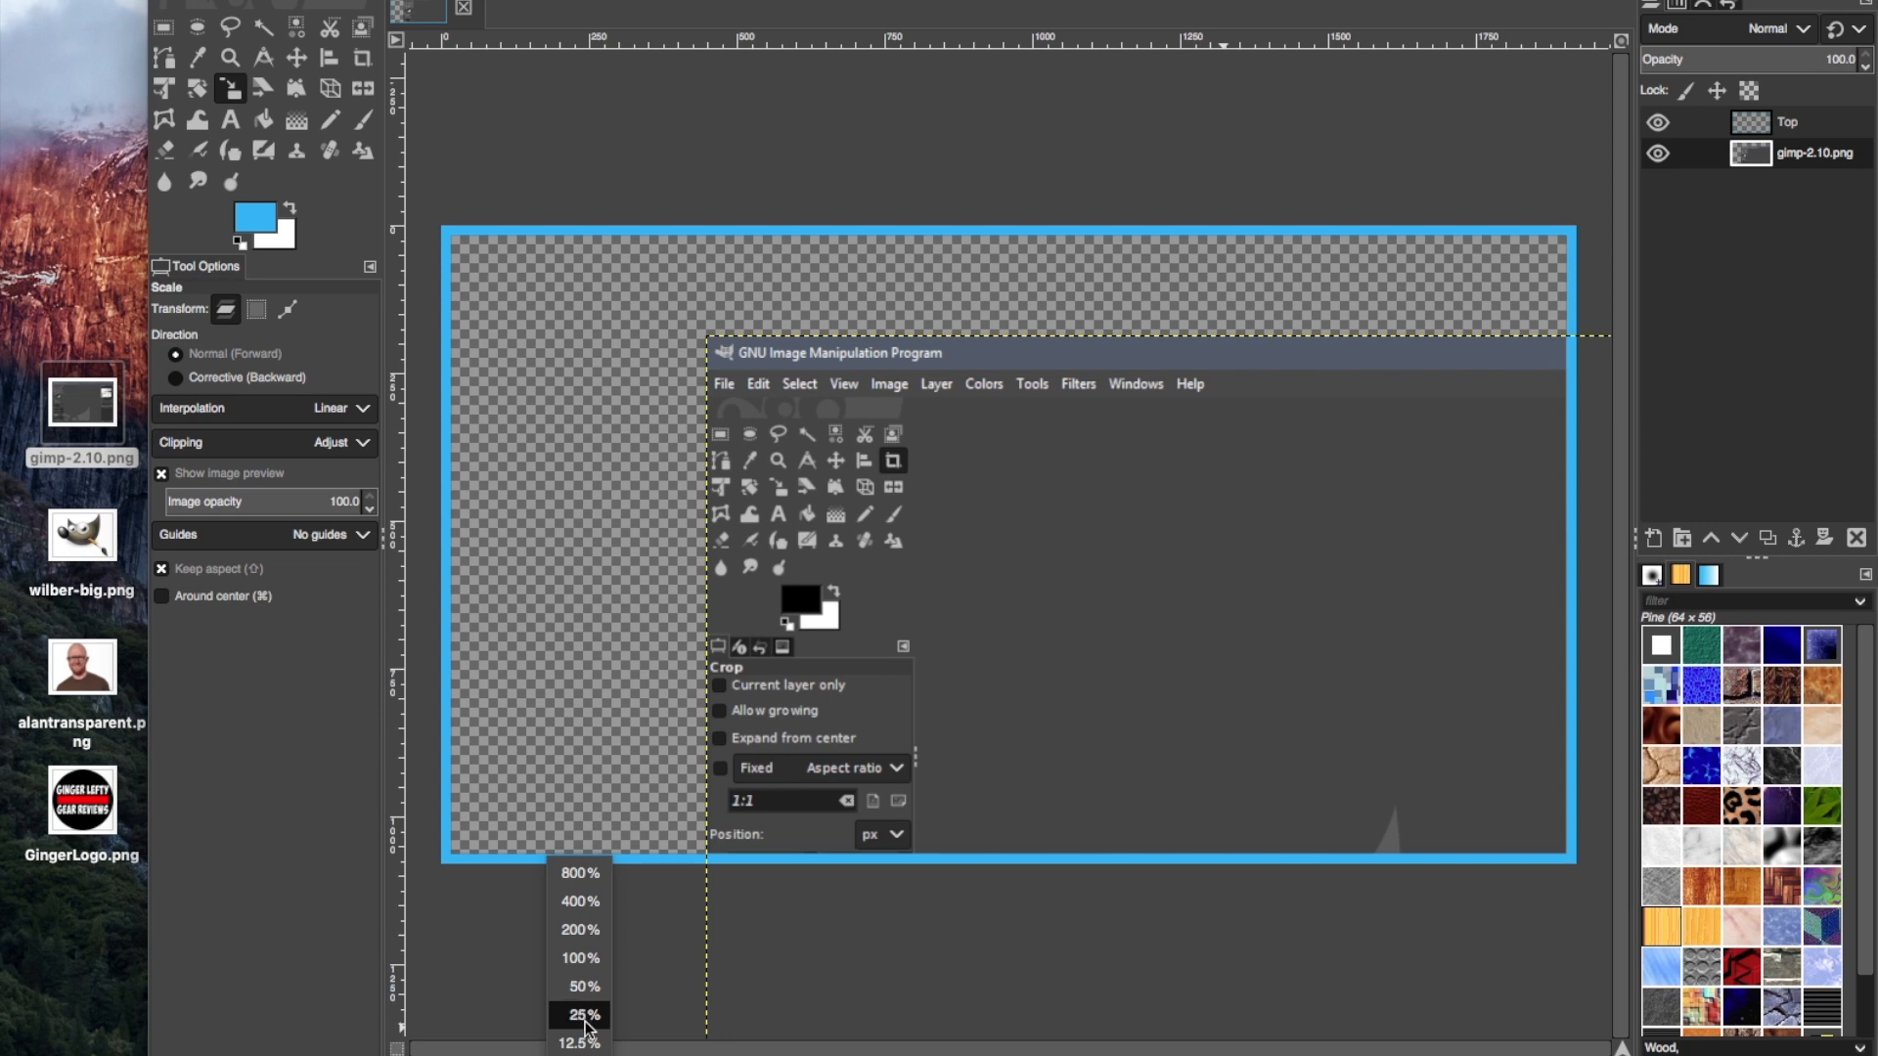
click(585, 988)
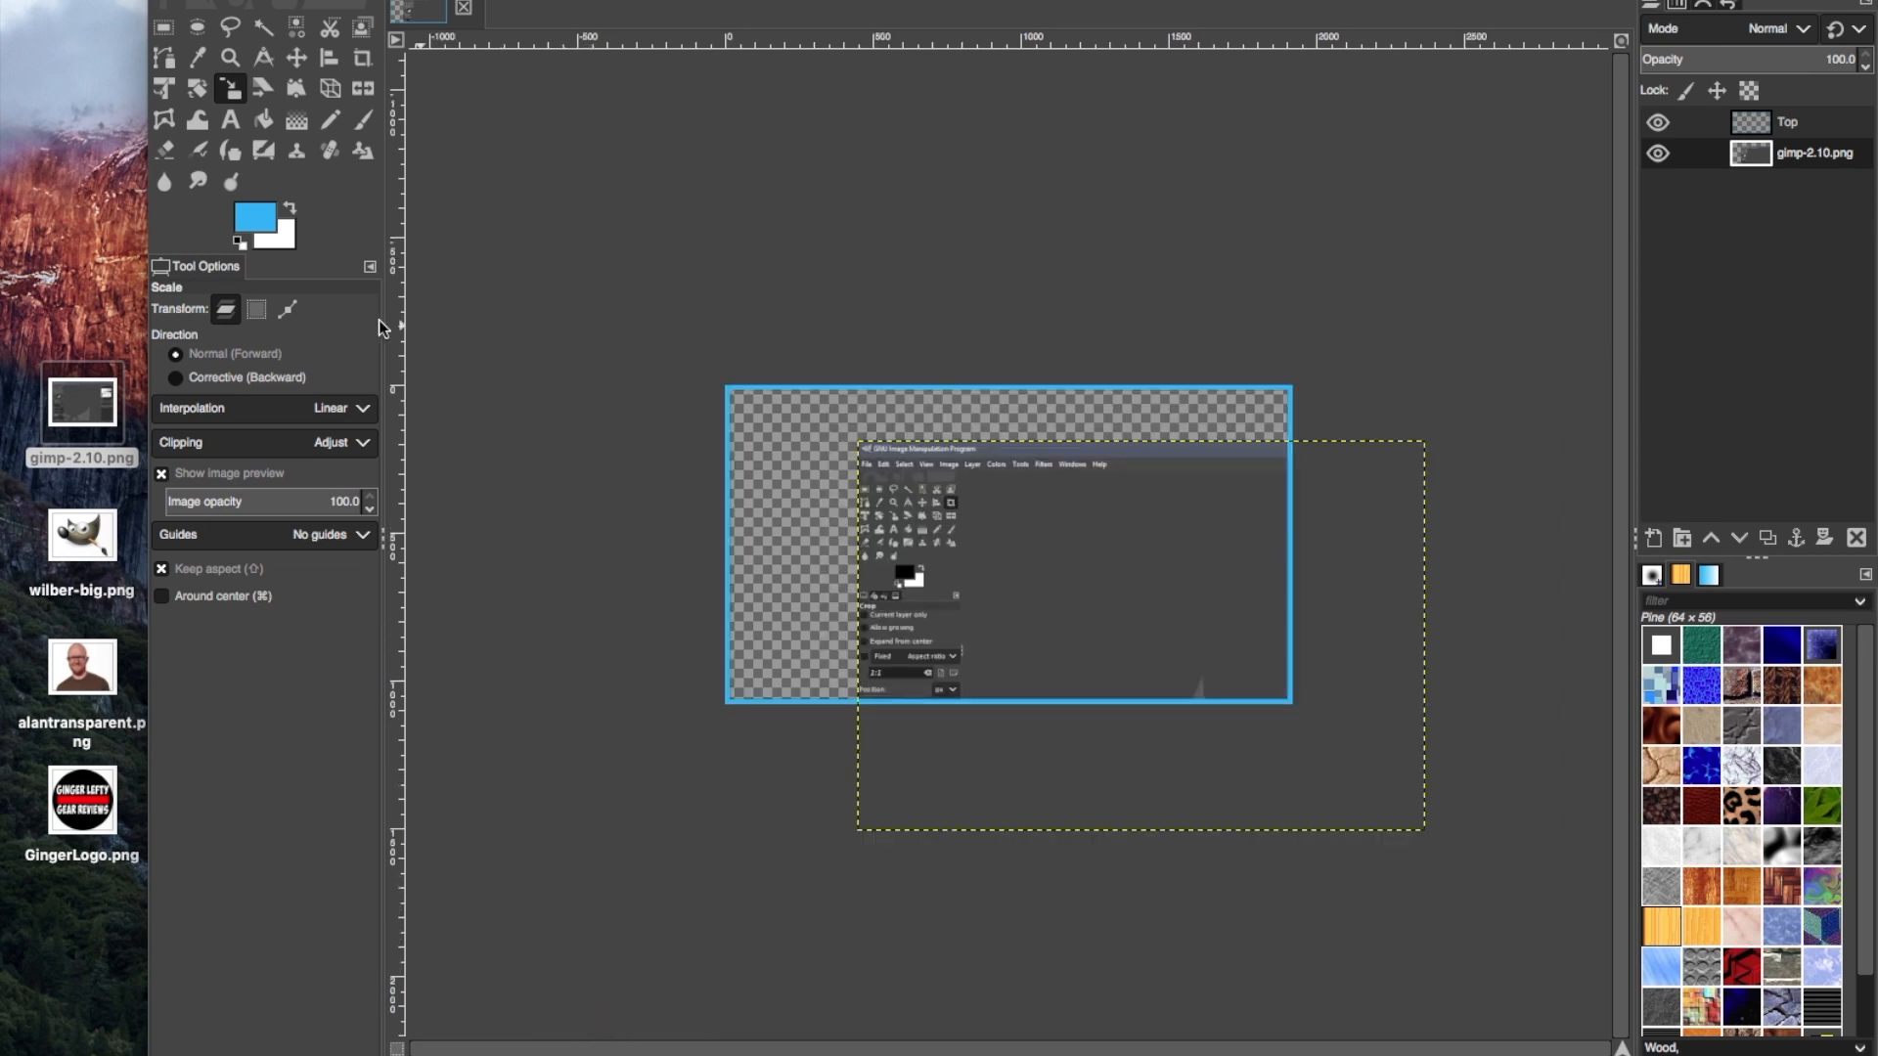
click(329, 62)
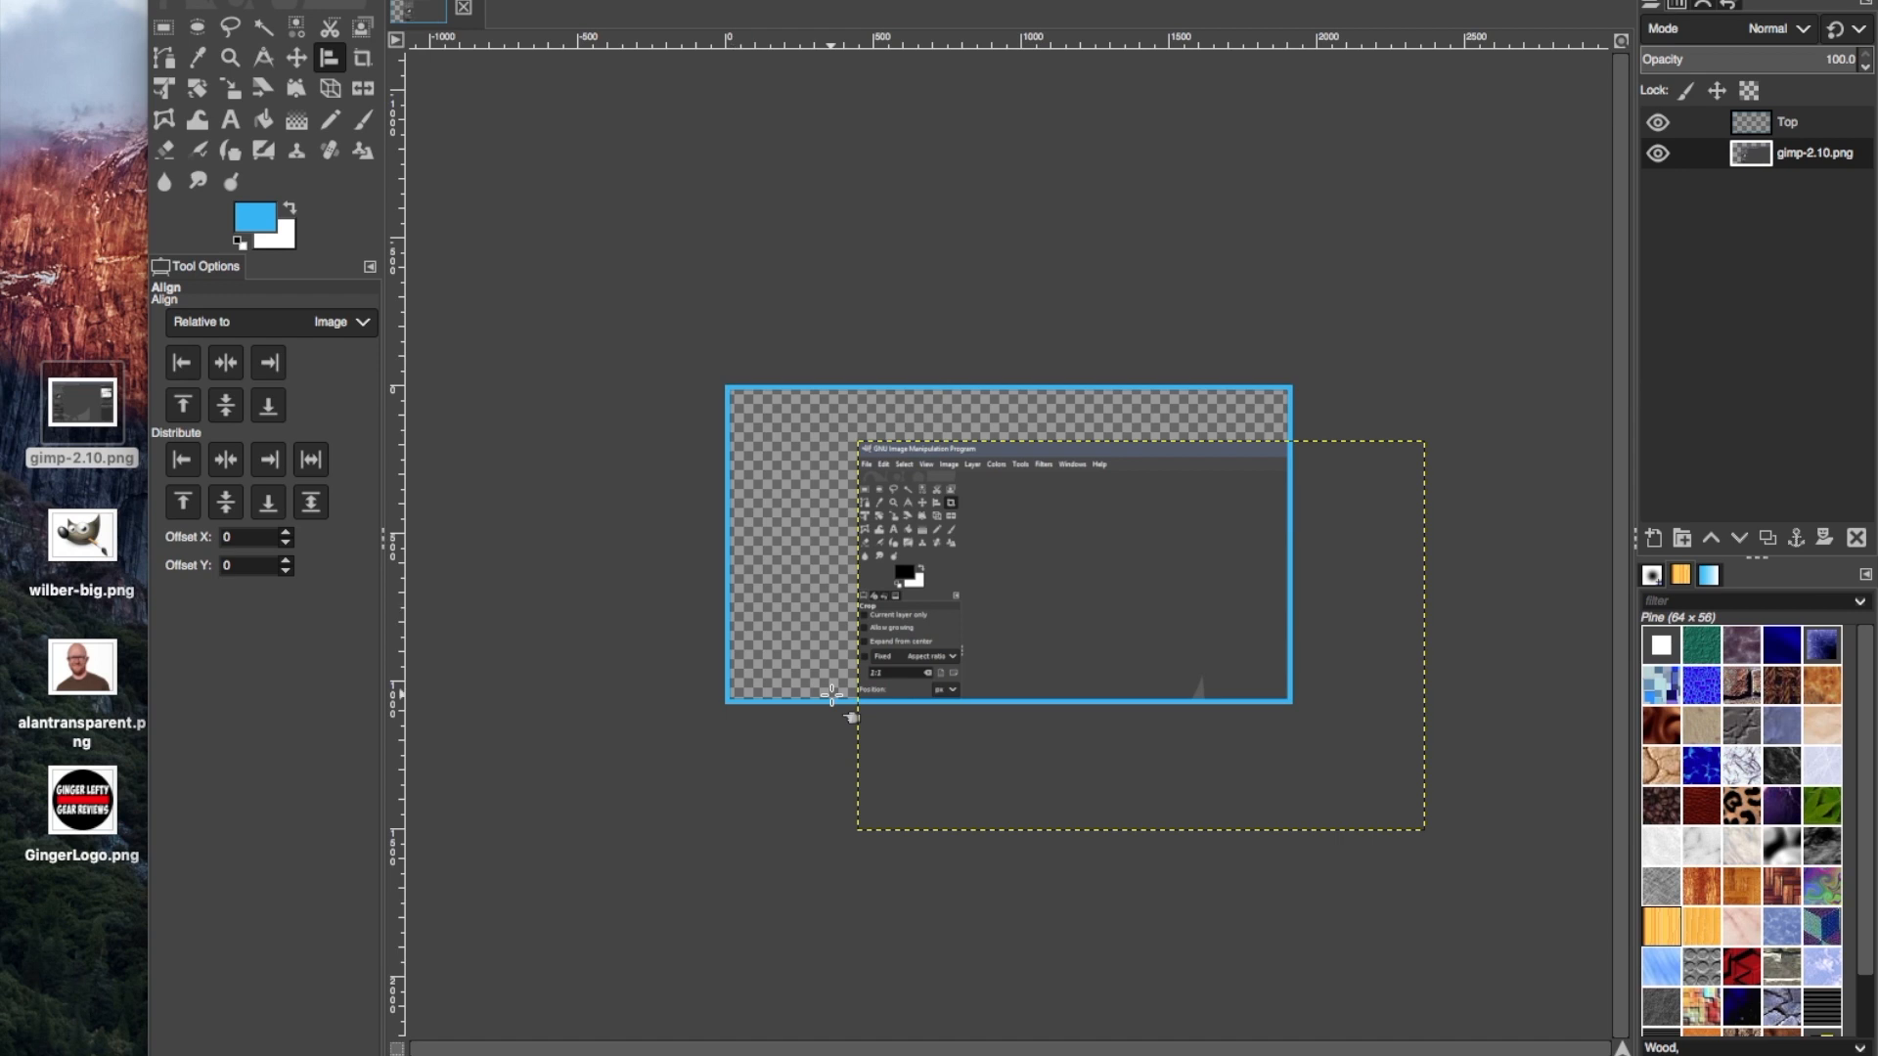
click(1207, 785)
click(226, 363)
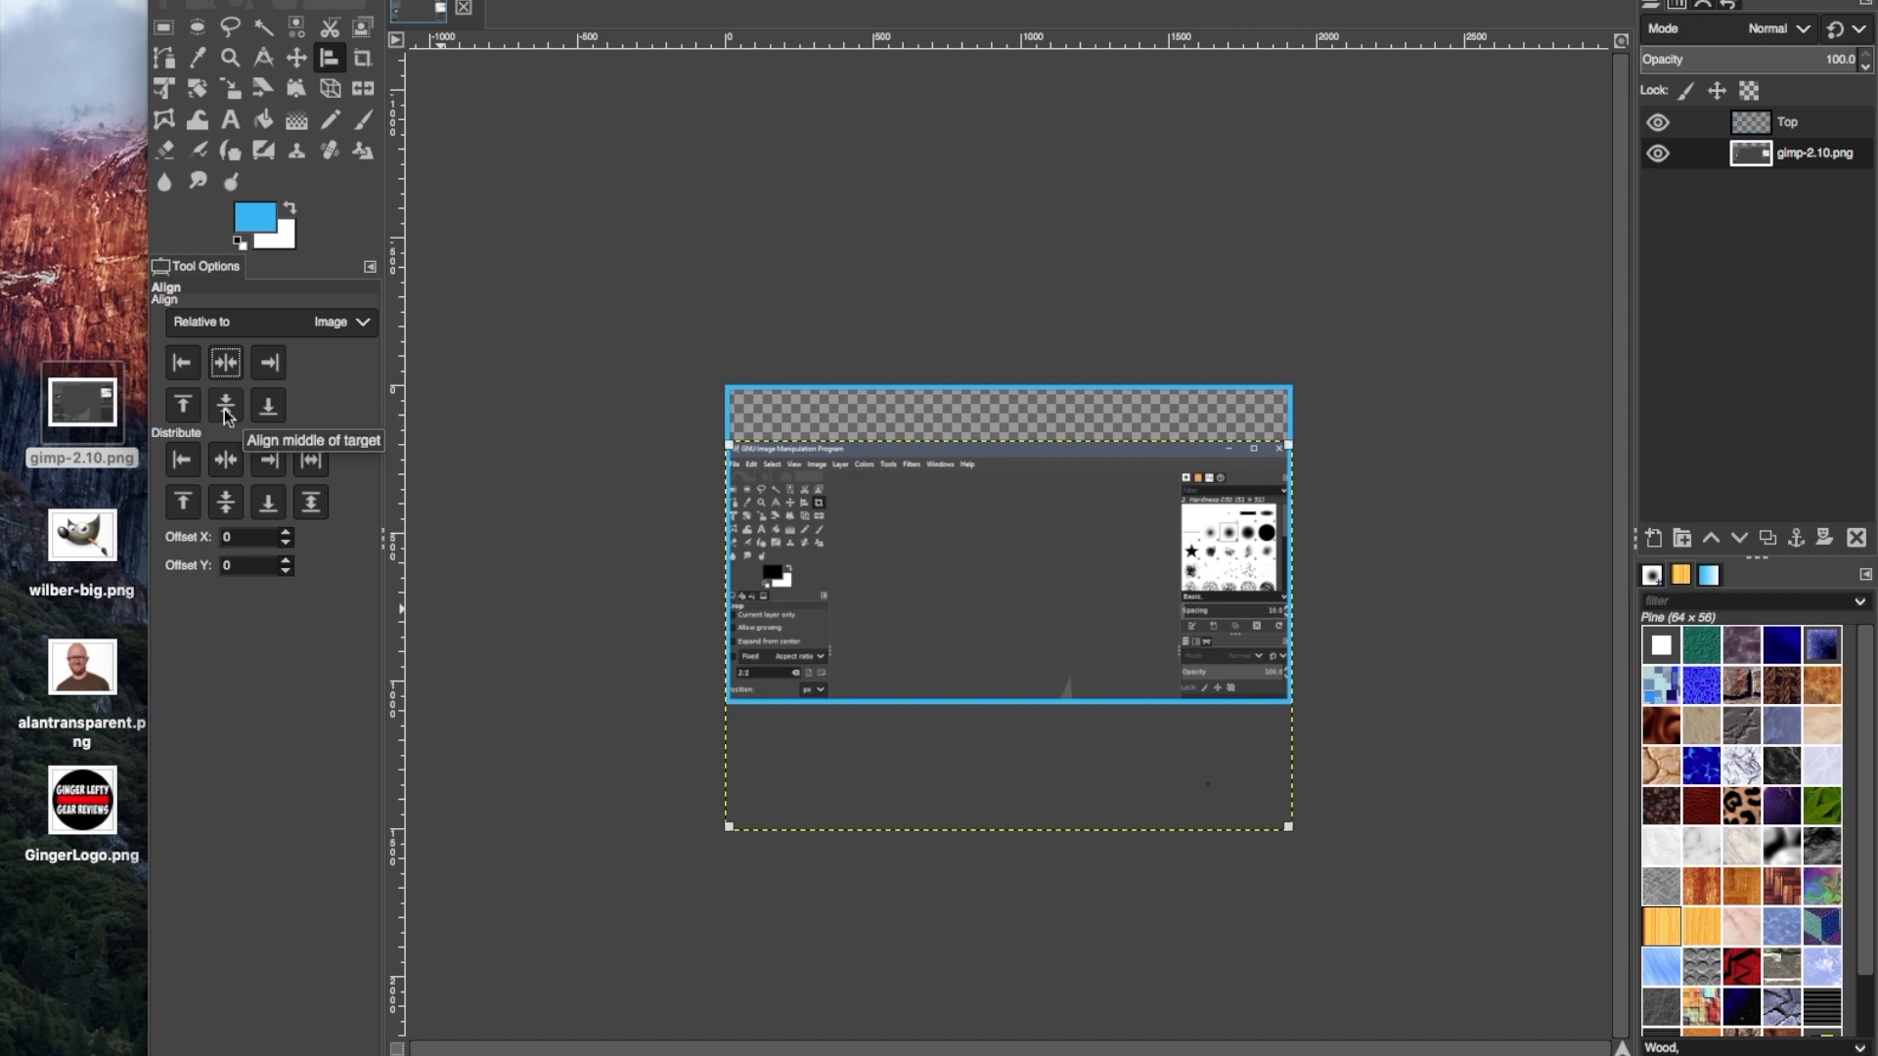
click(225, 409)
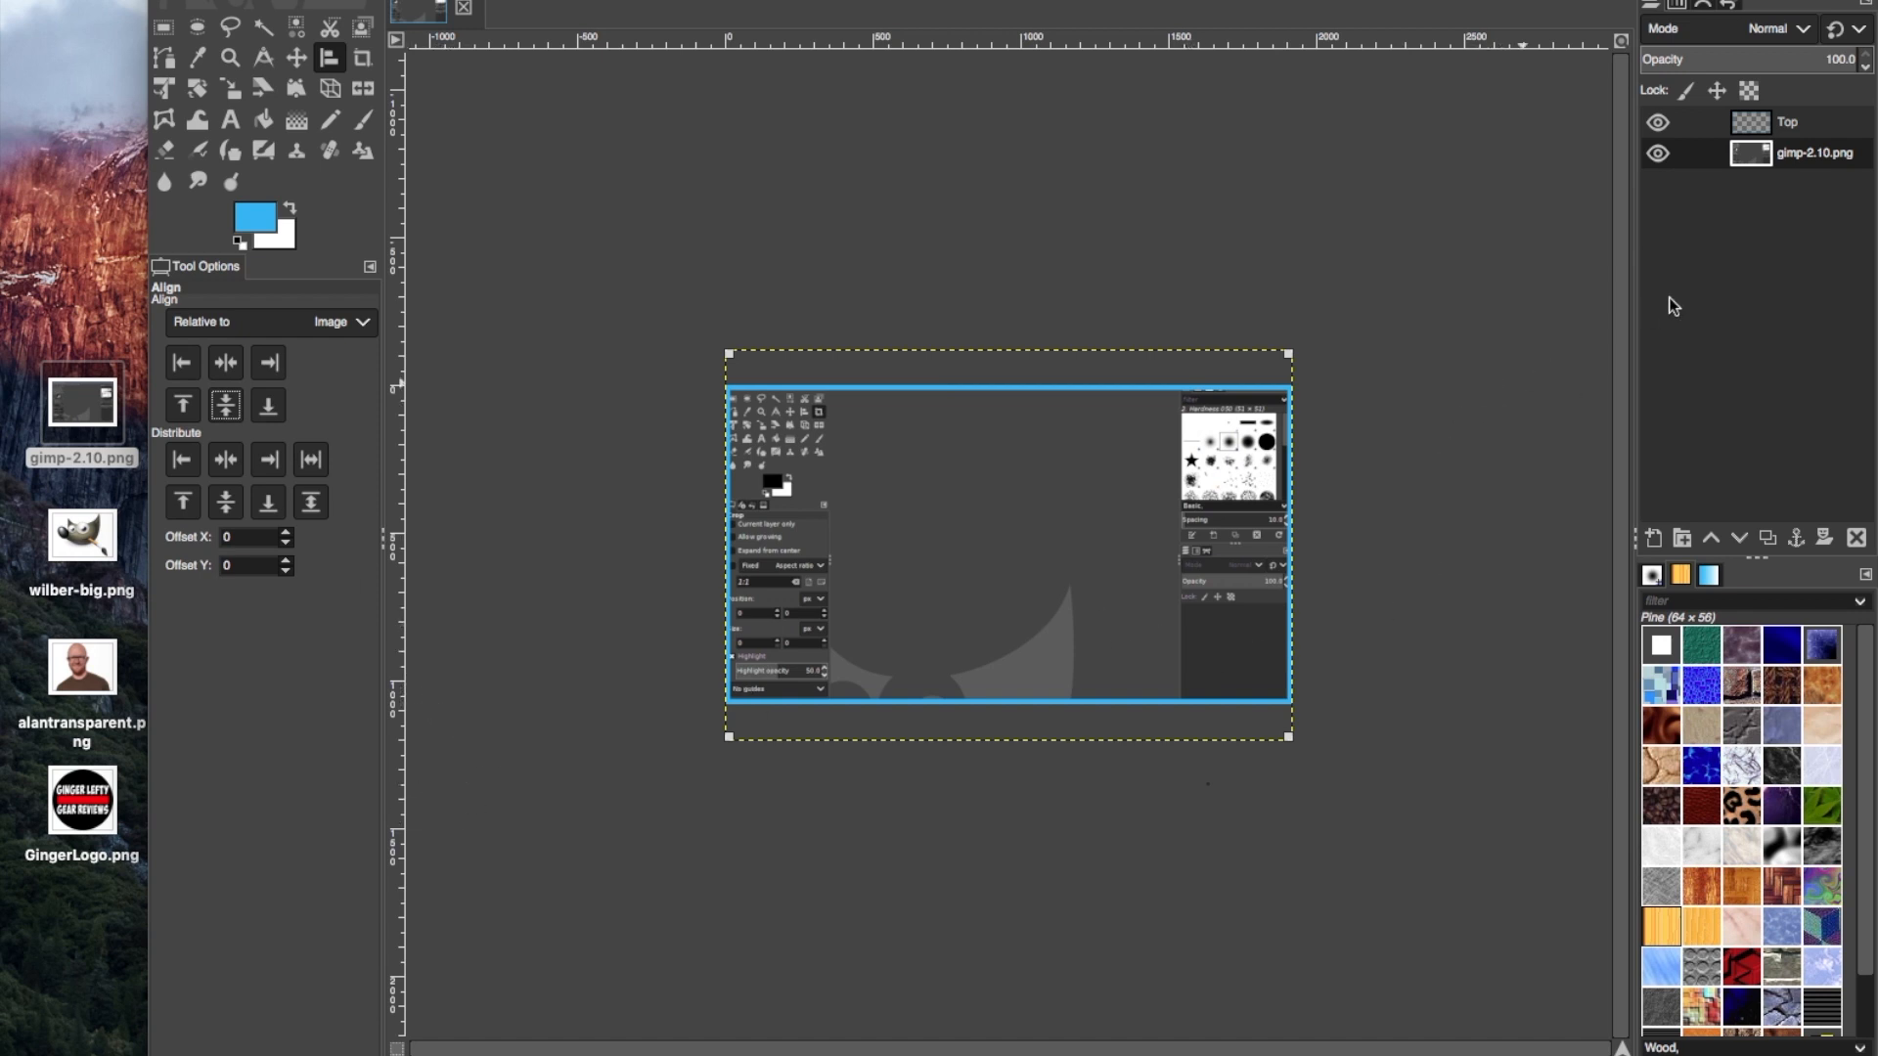
Trim the gimp-2.10.png layer to the image size
right_click(1810, 158)
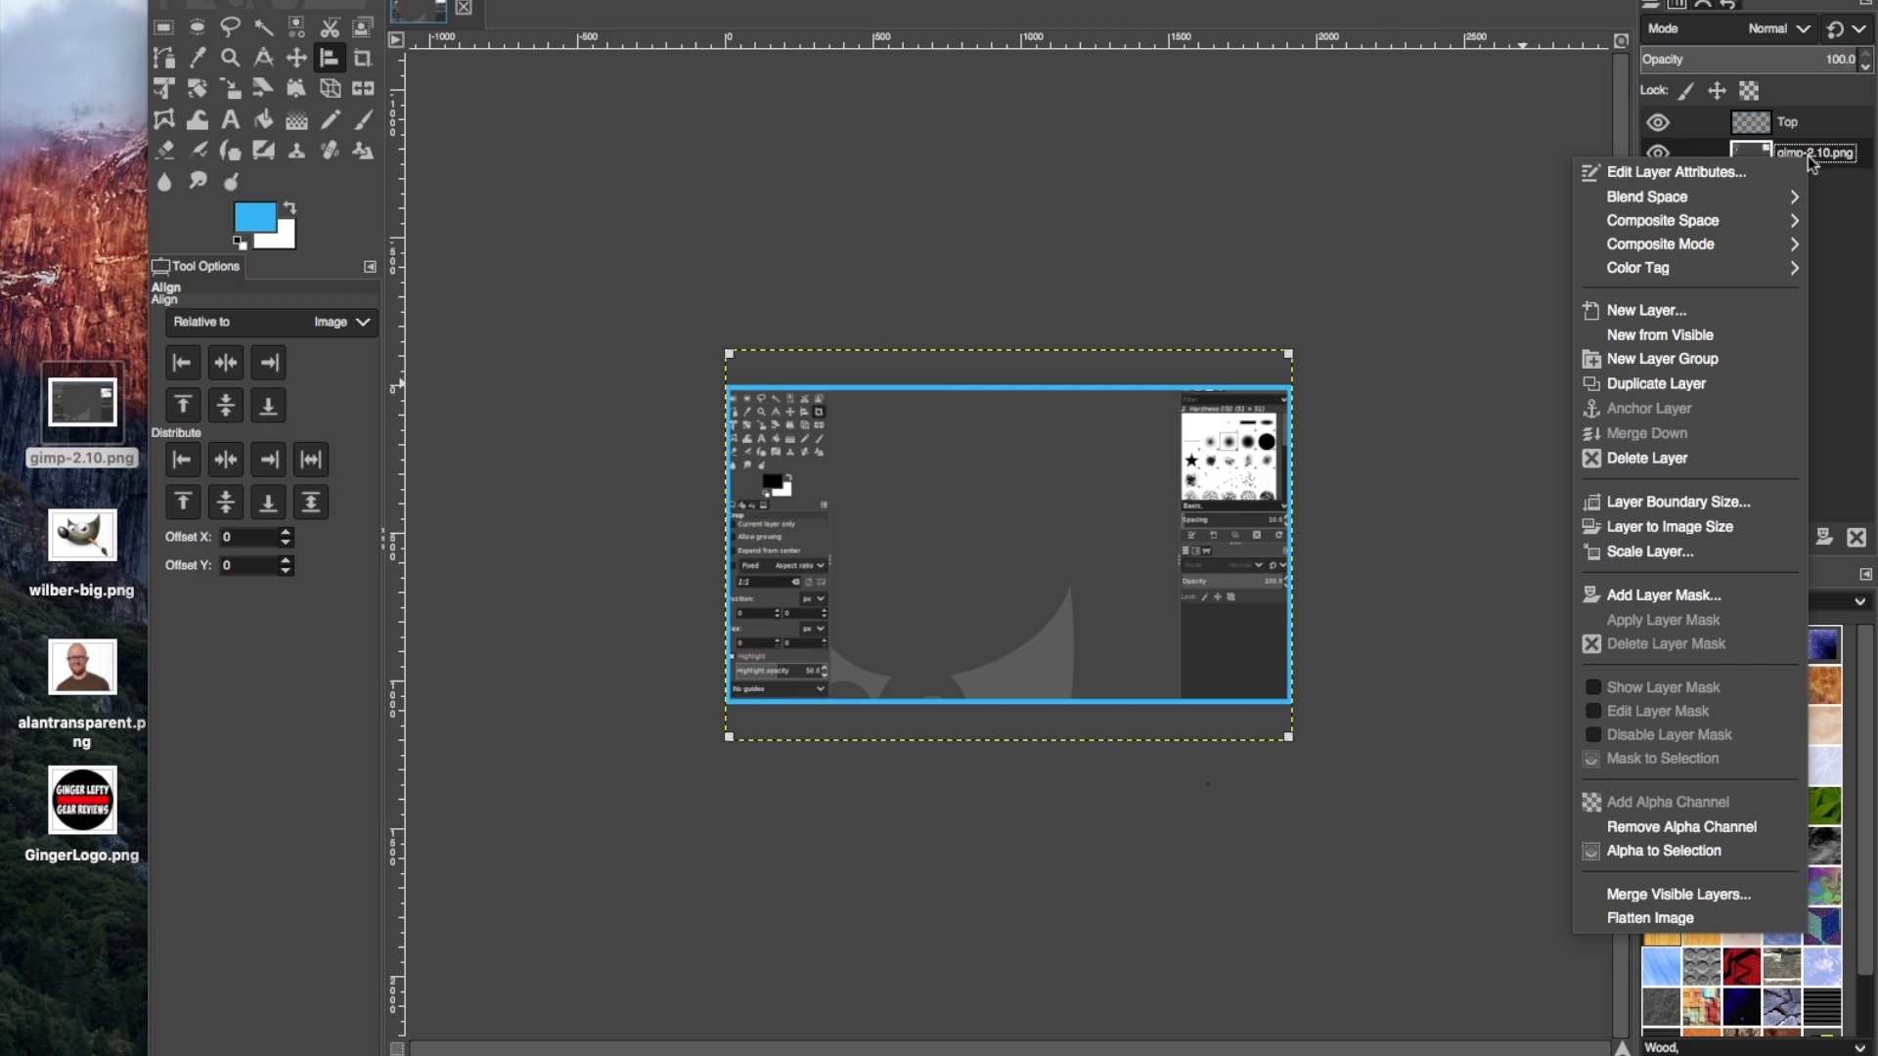
click(1653, 528)
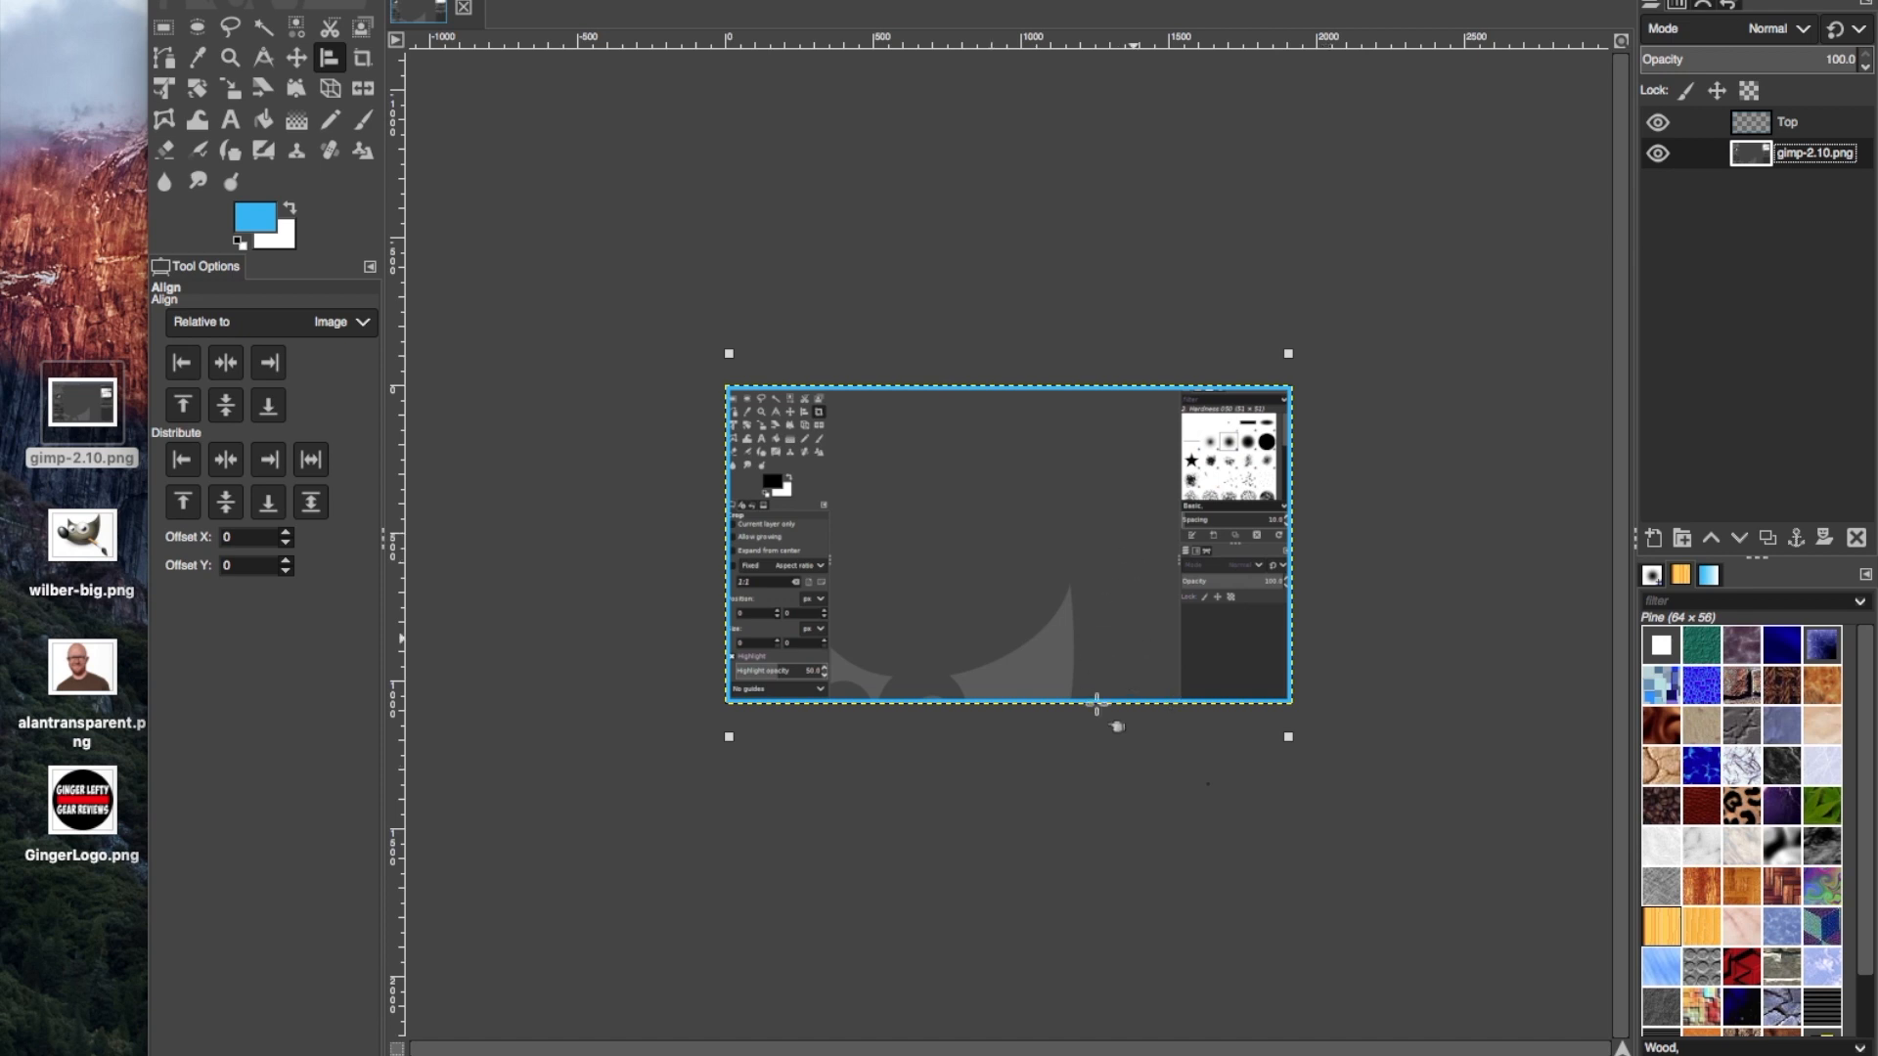
key(plus)
key(plus)
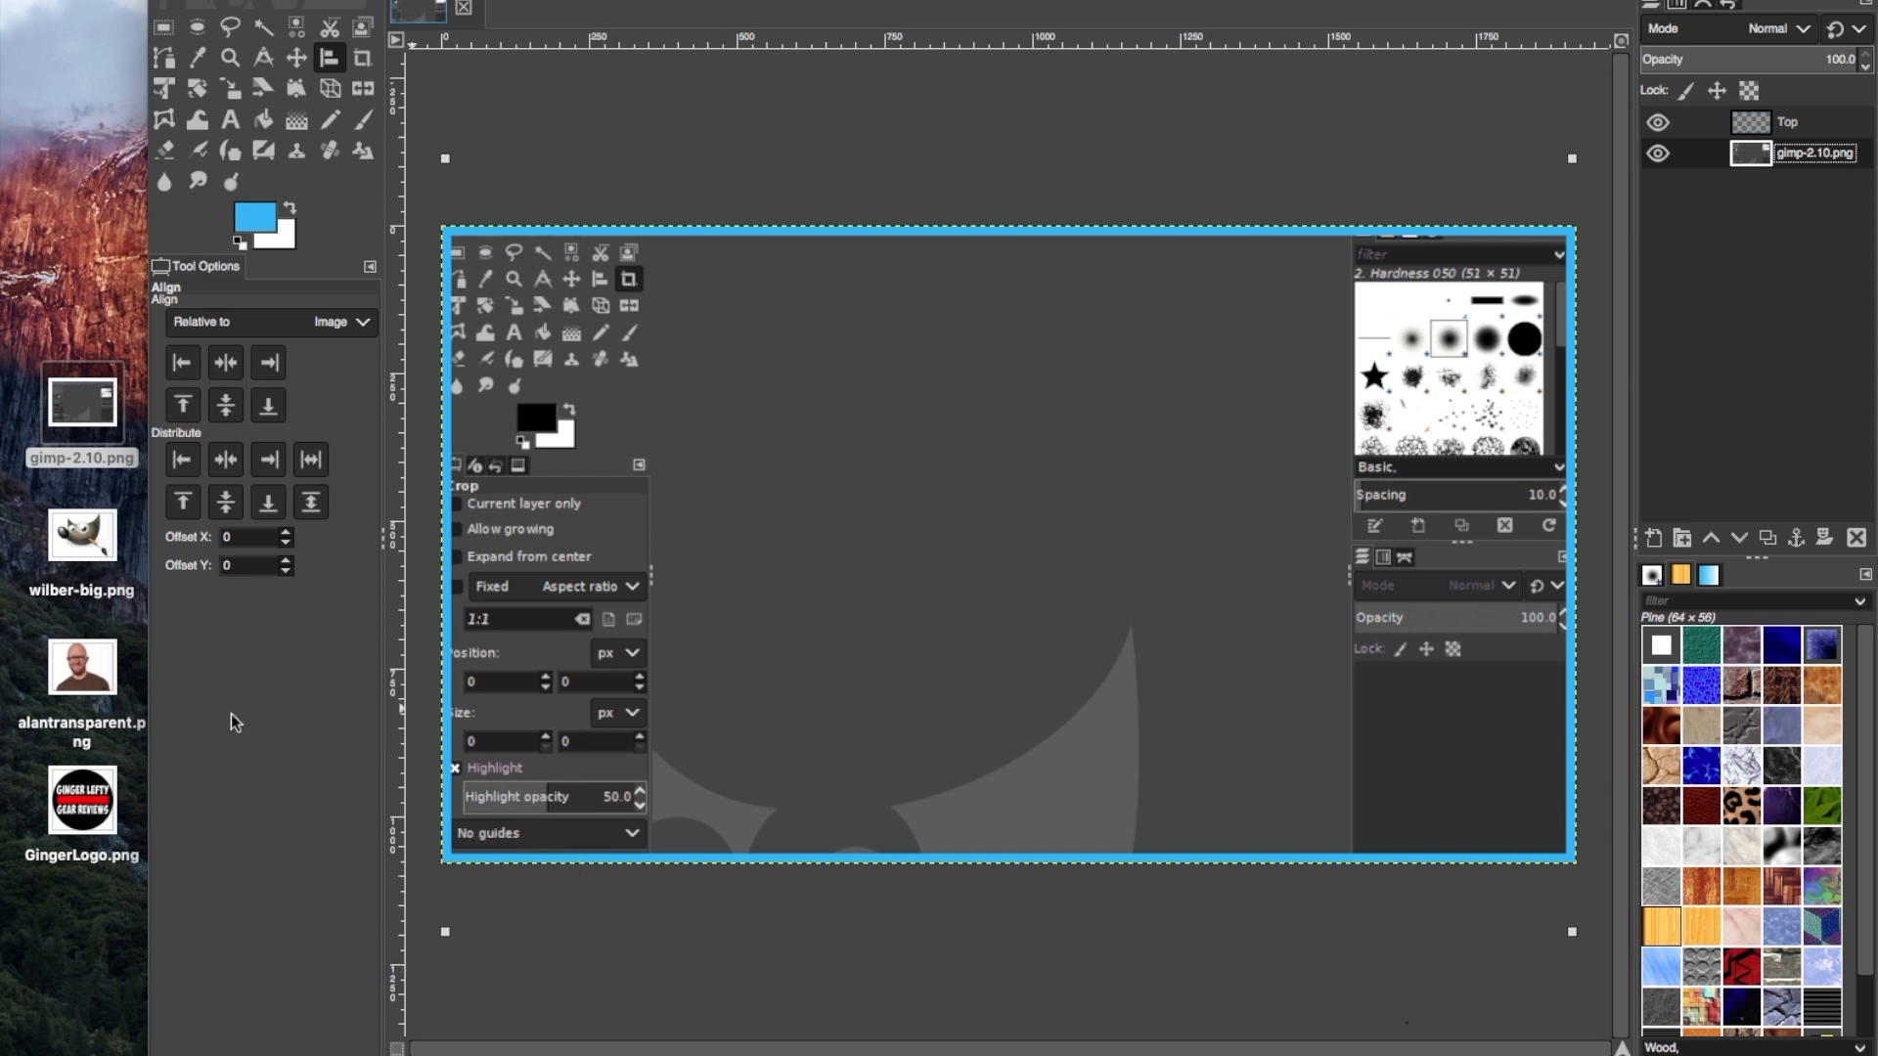
Add the transparent portrait PNG as a layer above gimp-2.10.png and move it to the lower-right area of the image
drag(95, 696, 994, 605)
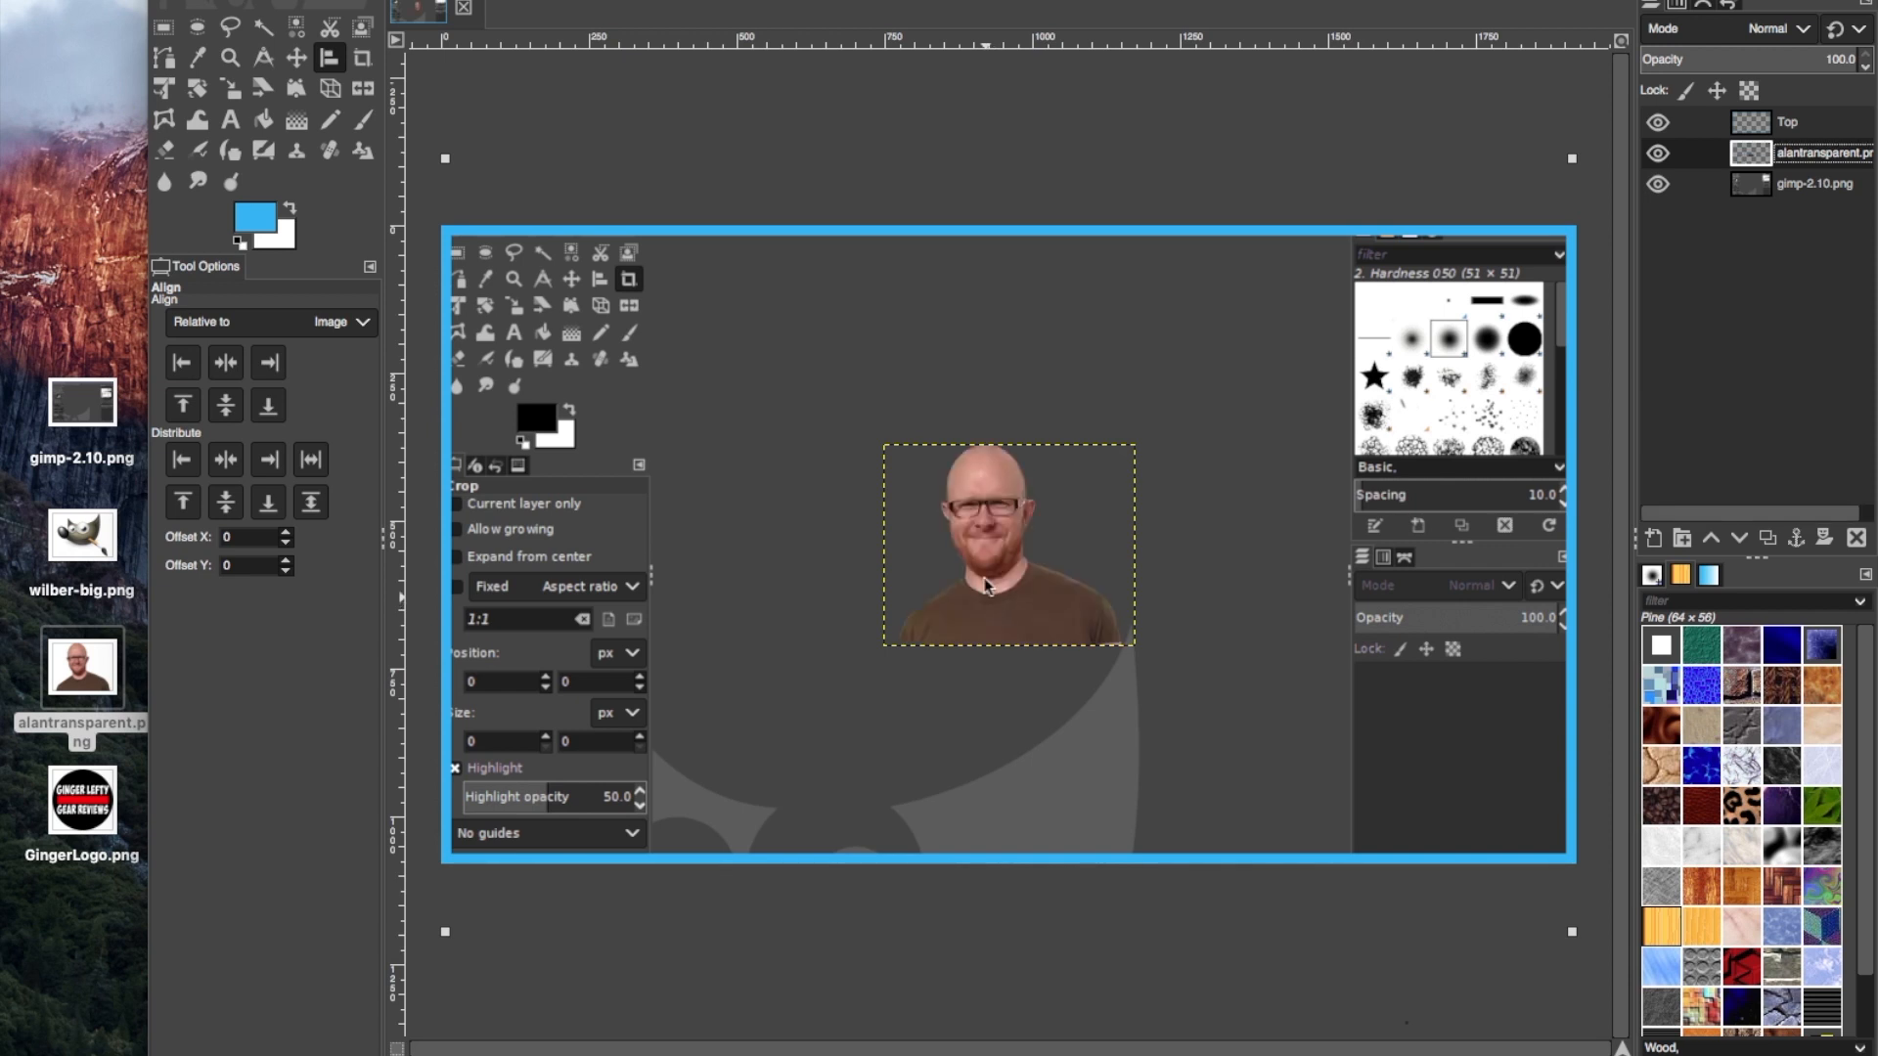
click(299, 61)
click(185, 384)
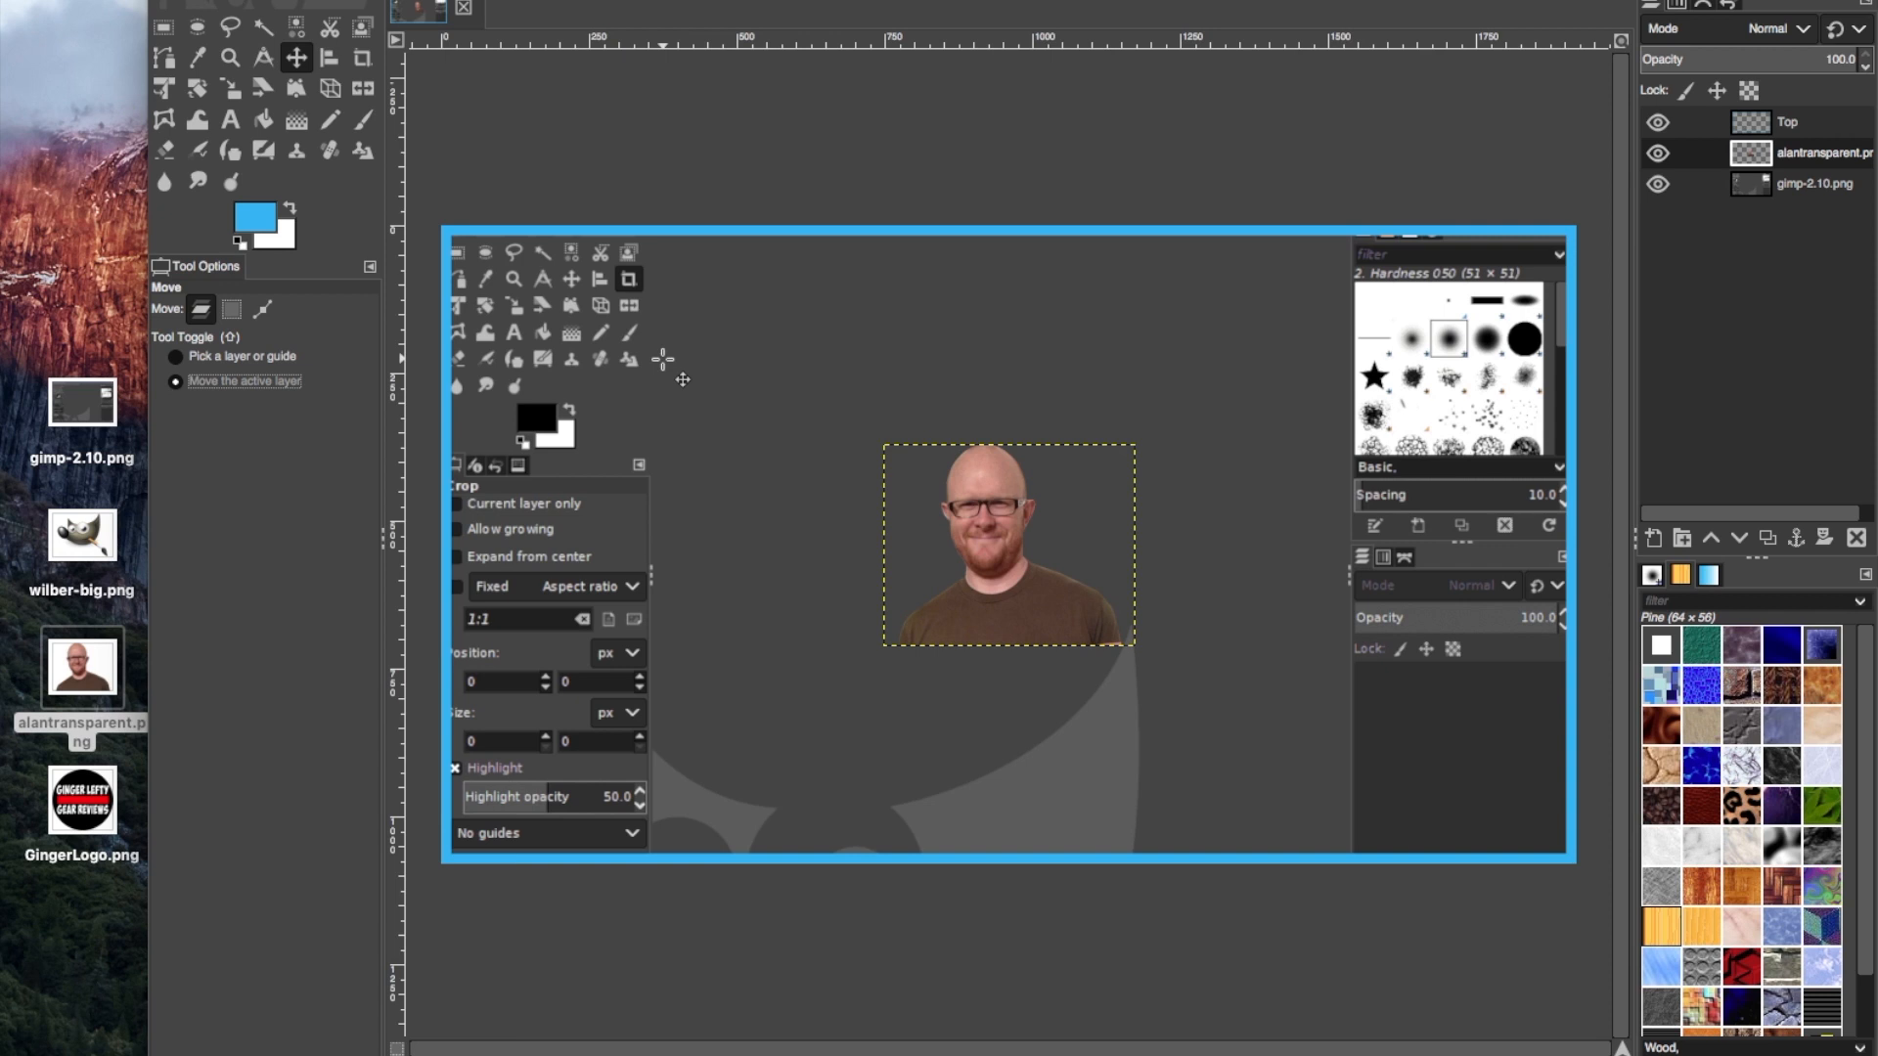
drag(984, 523, 790, 503)
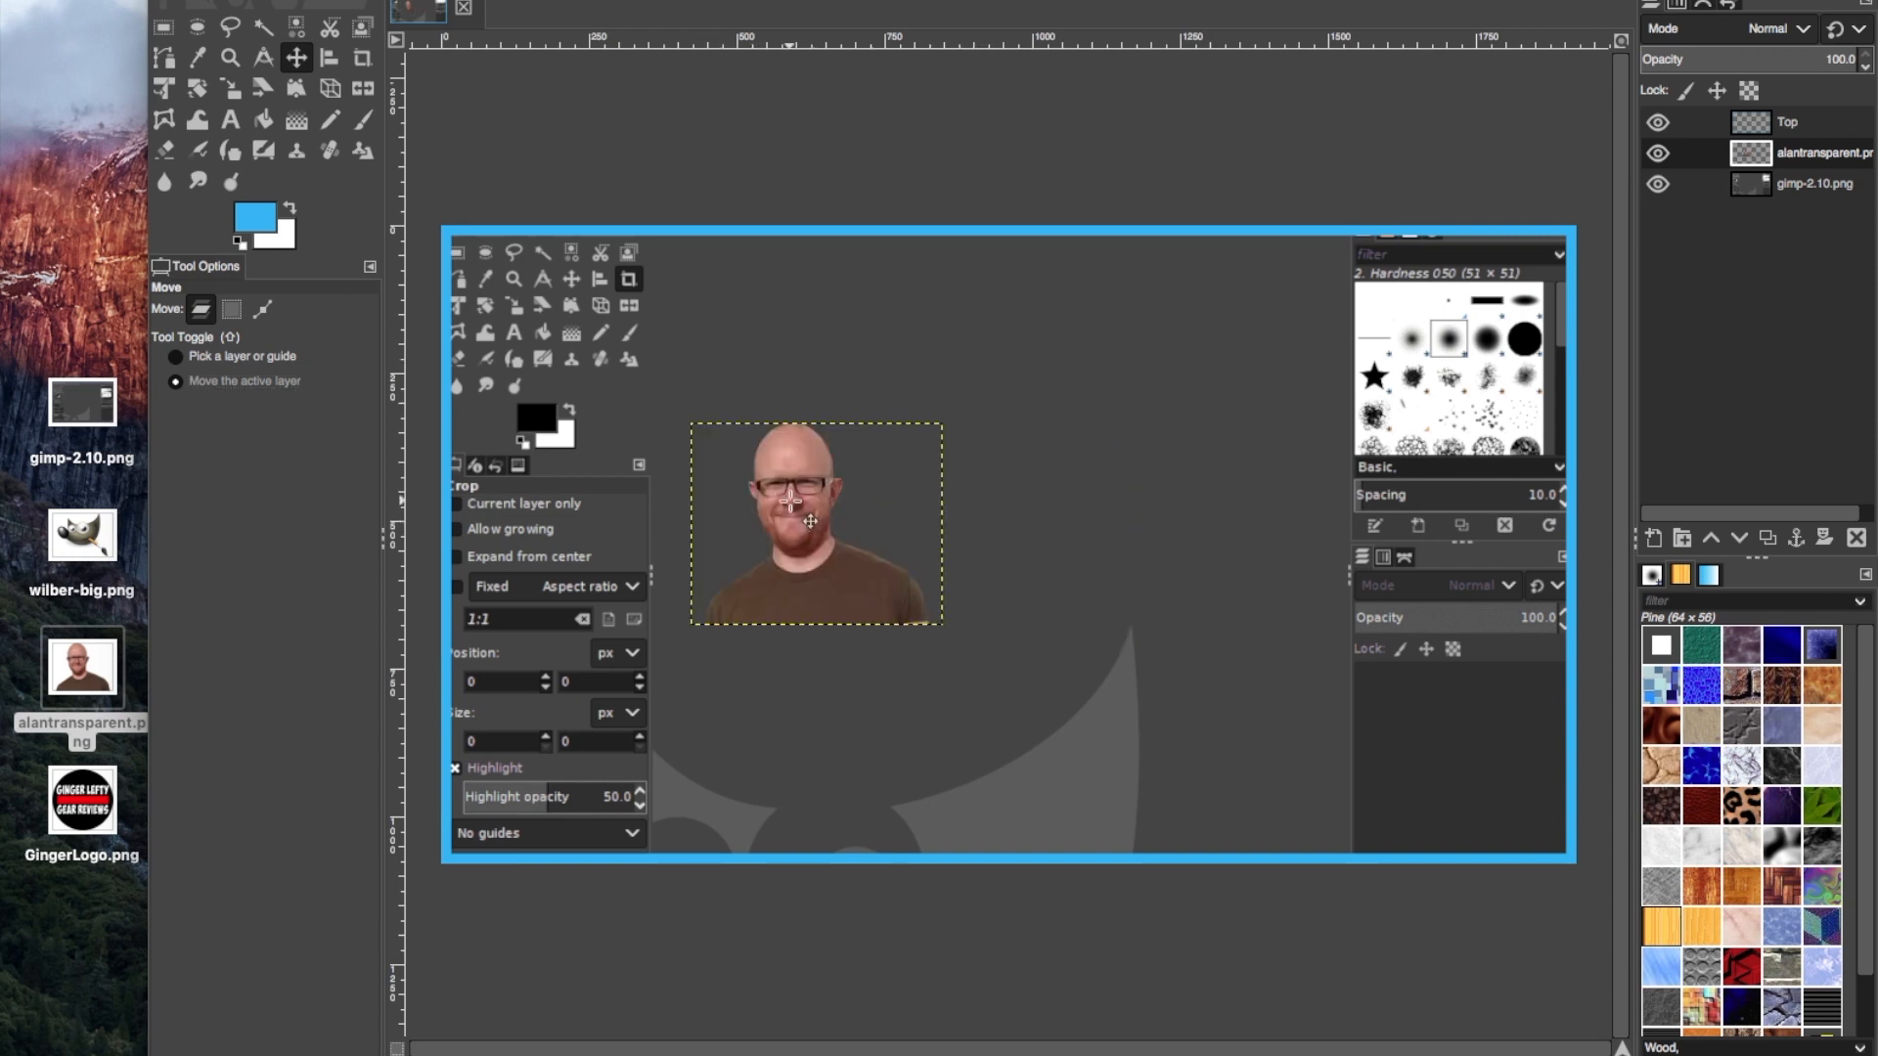
drag(790, 503, 636, 498)
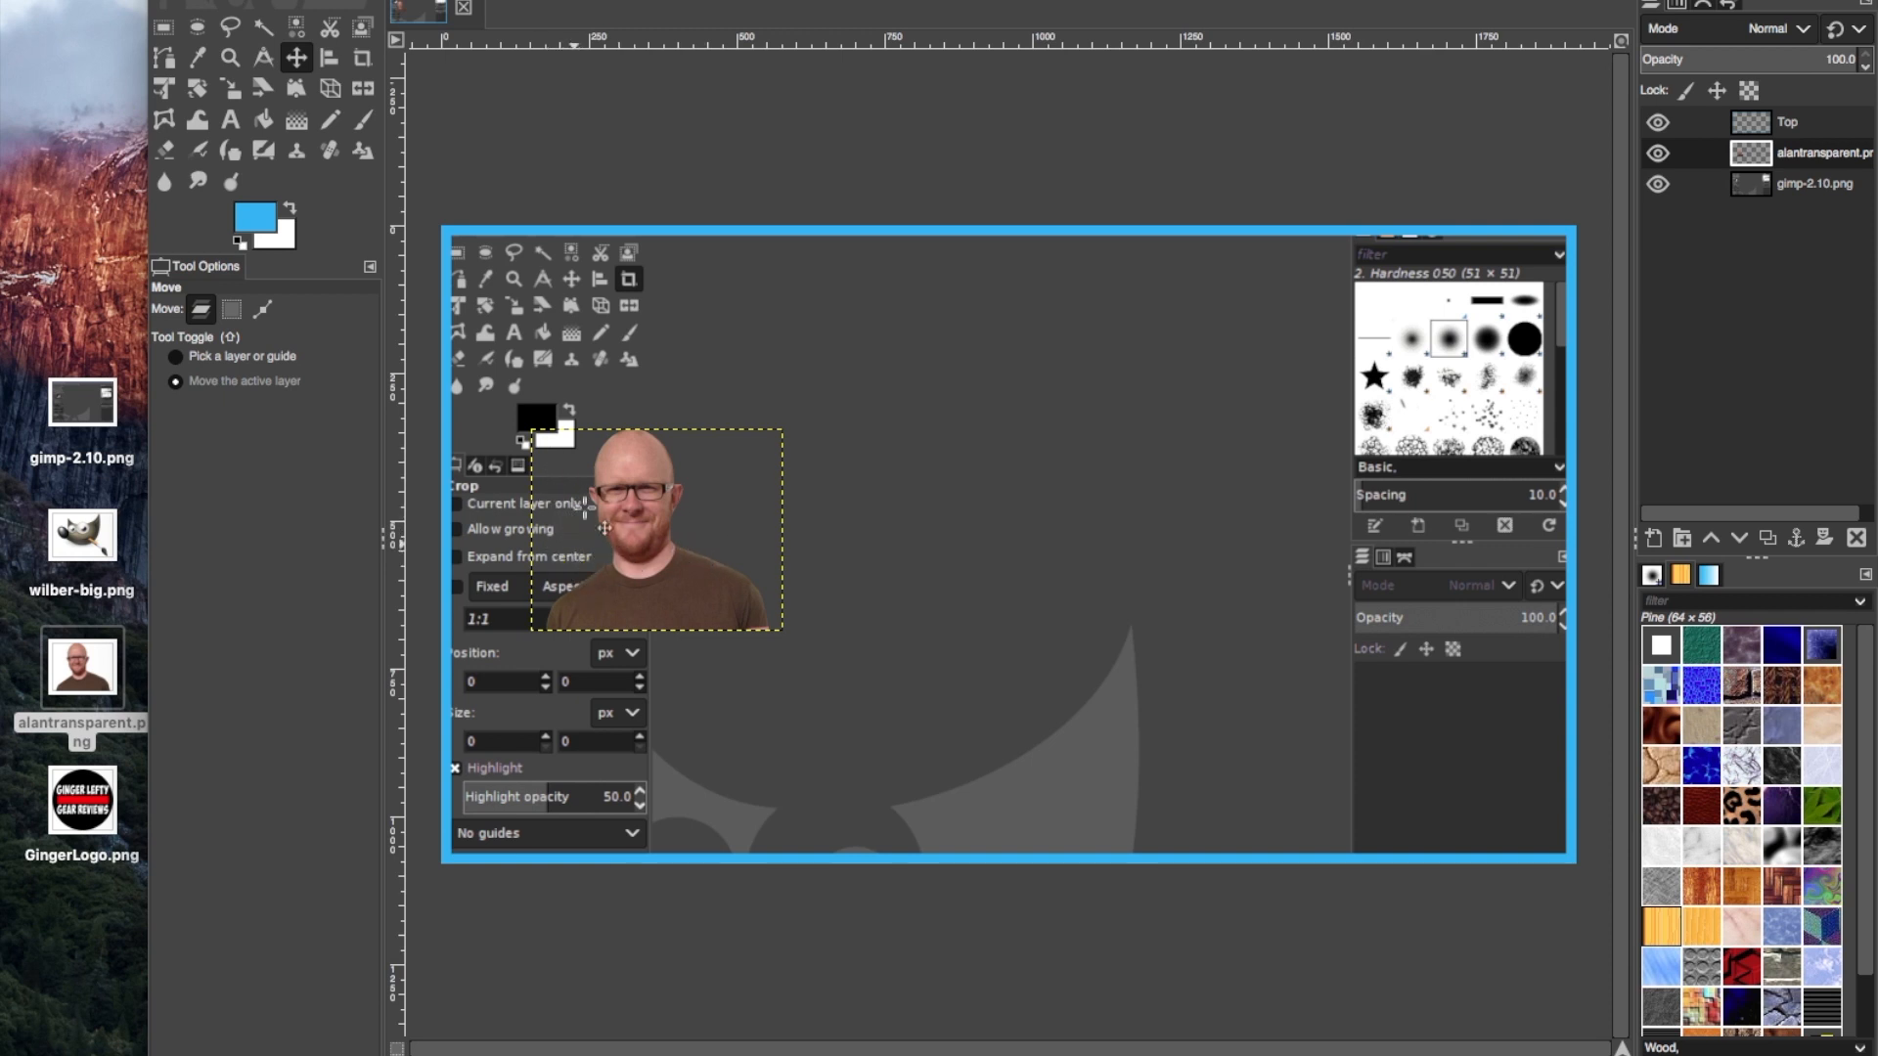
drag(665, 539, 928, 557)
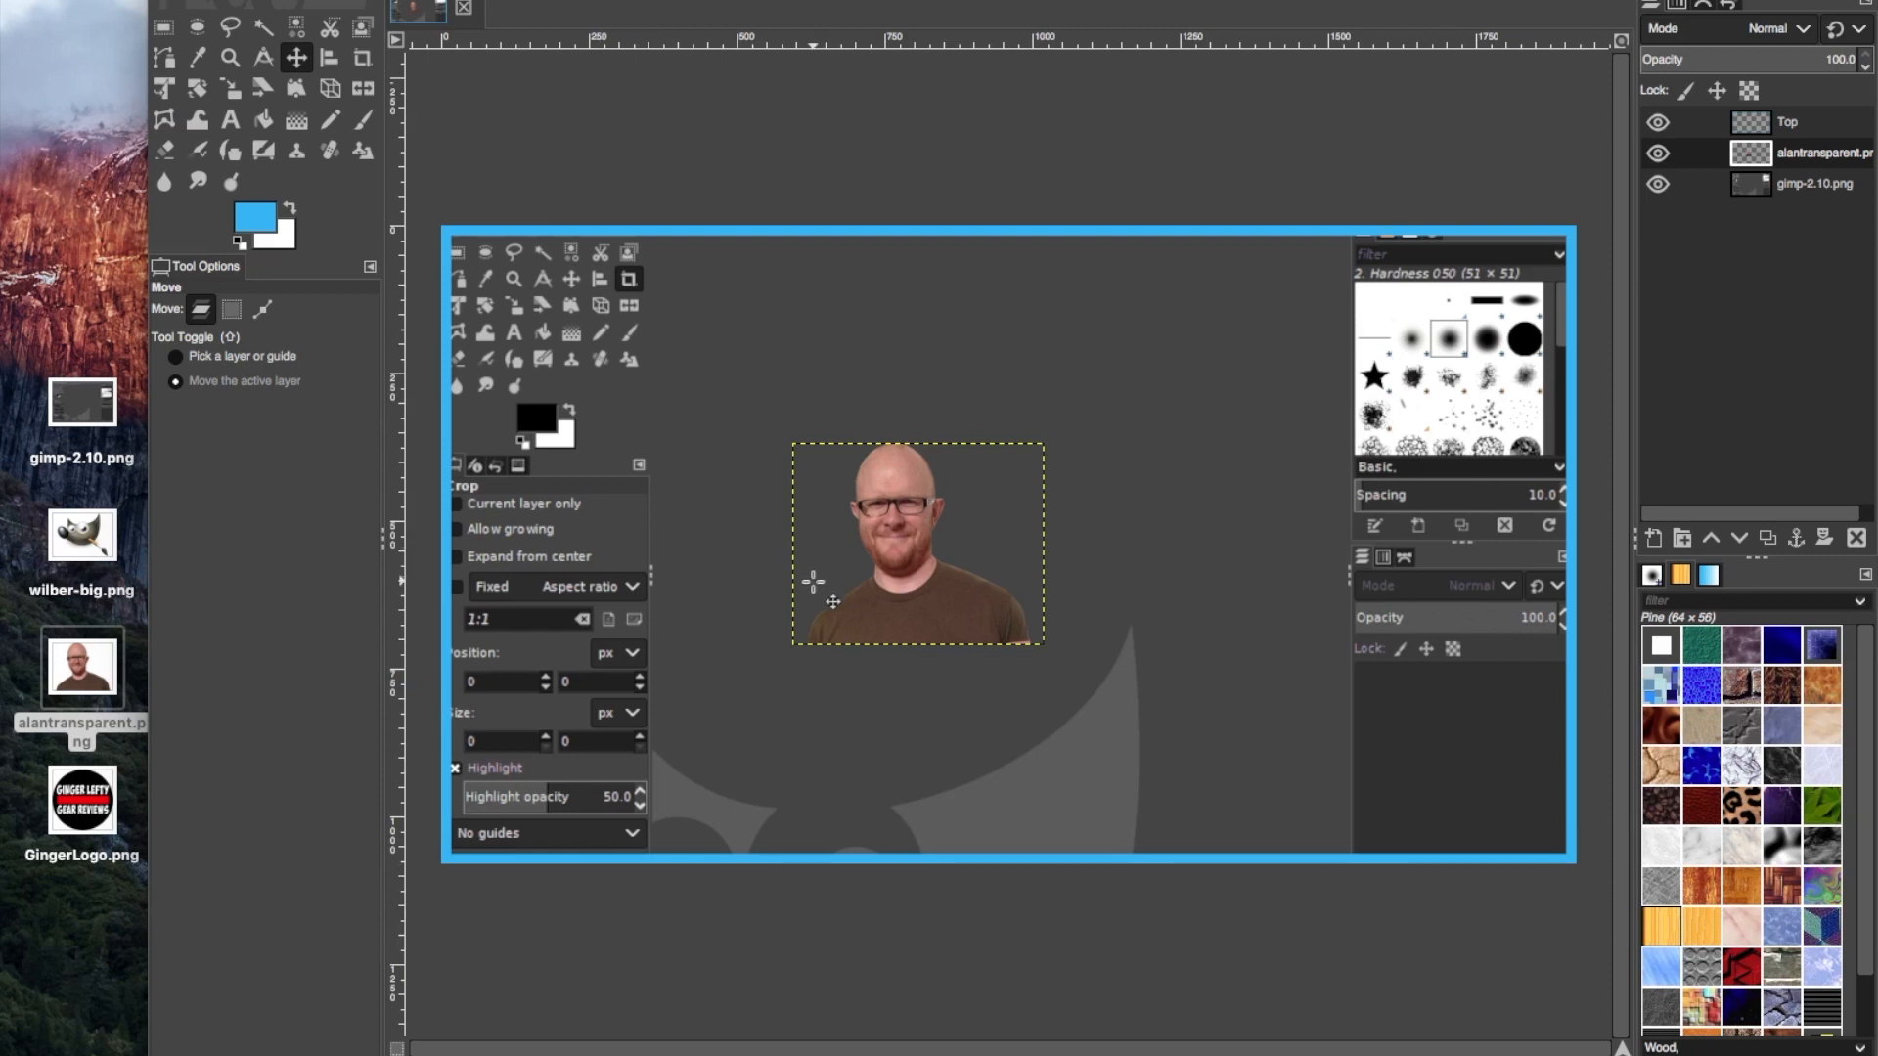
drag(902, 523, 1313, 723)
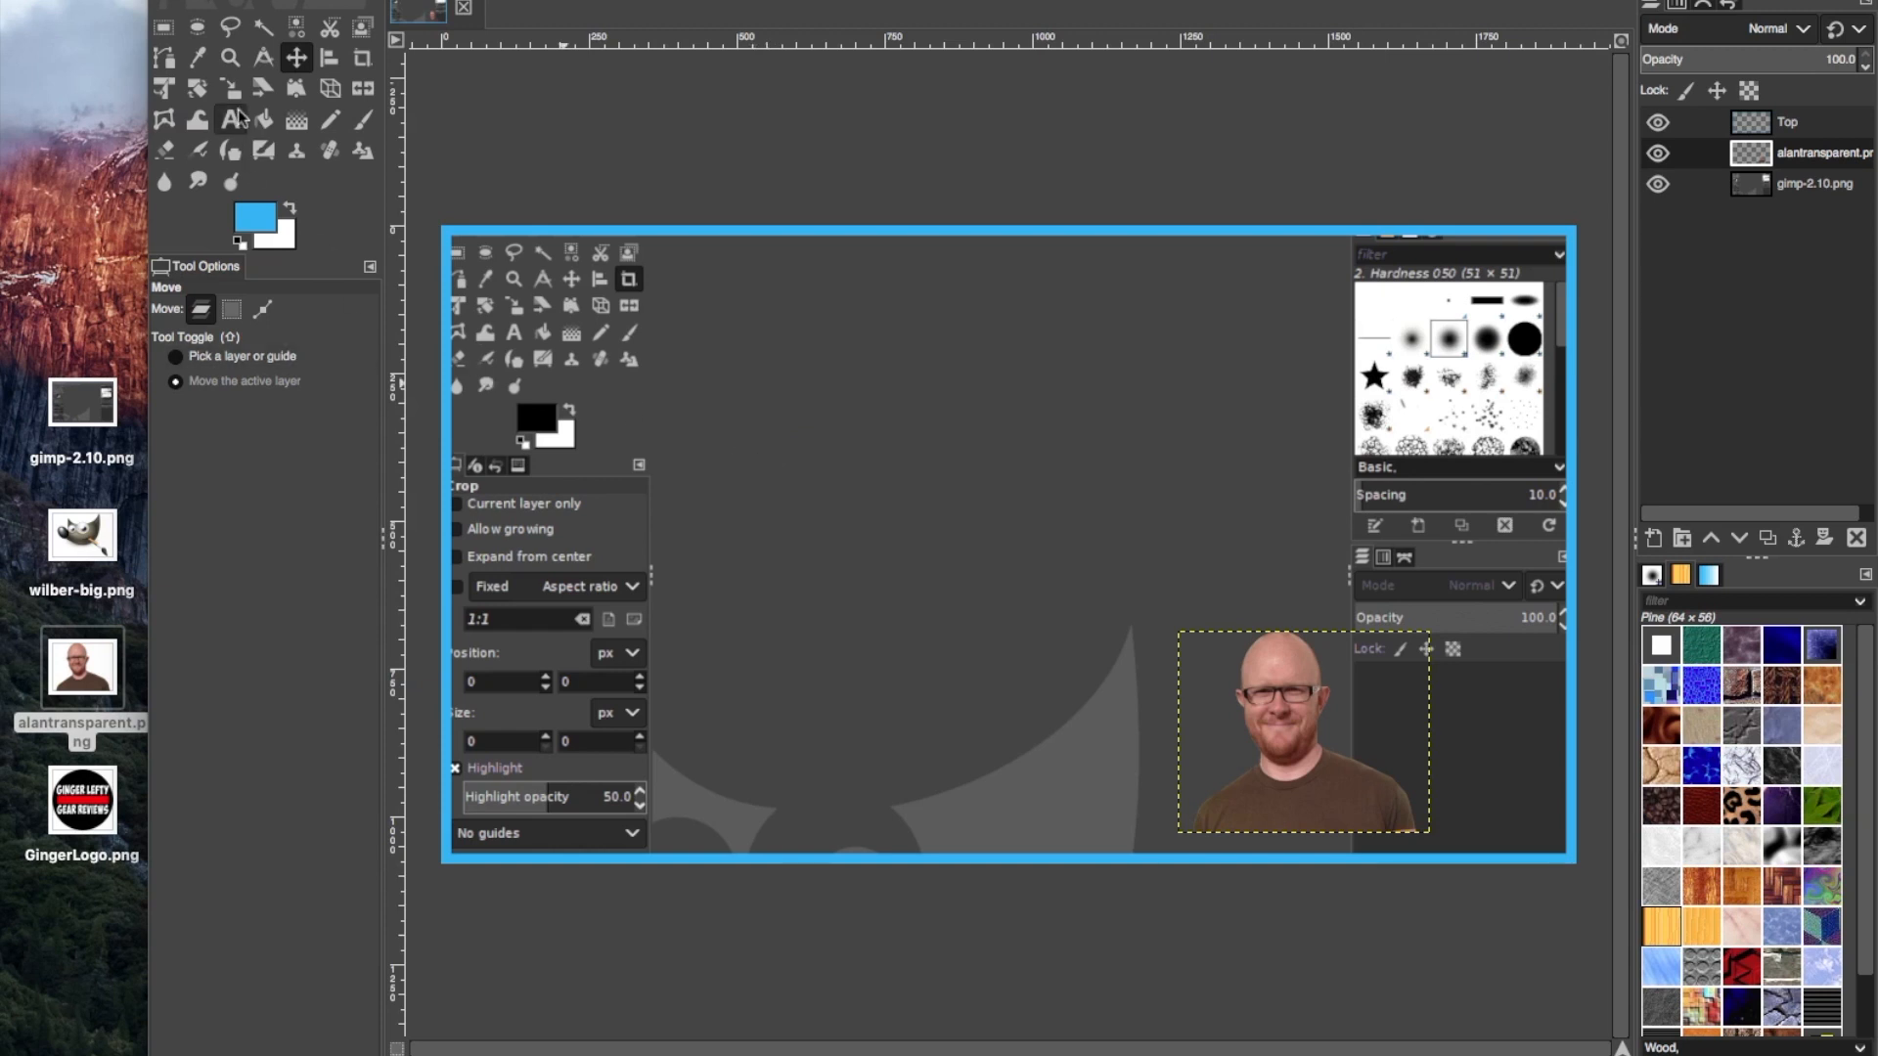
Scale the portrait layer up to about 1064 × 854 px with its aspect ratio kept
key(shift+s)
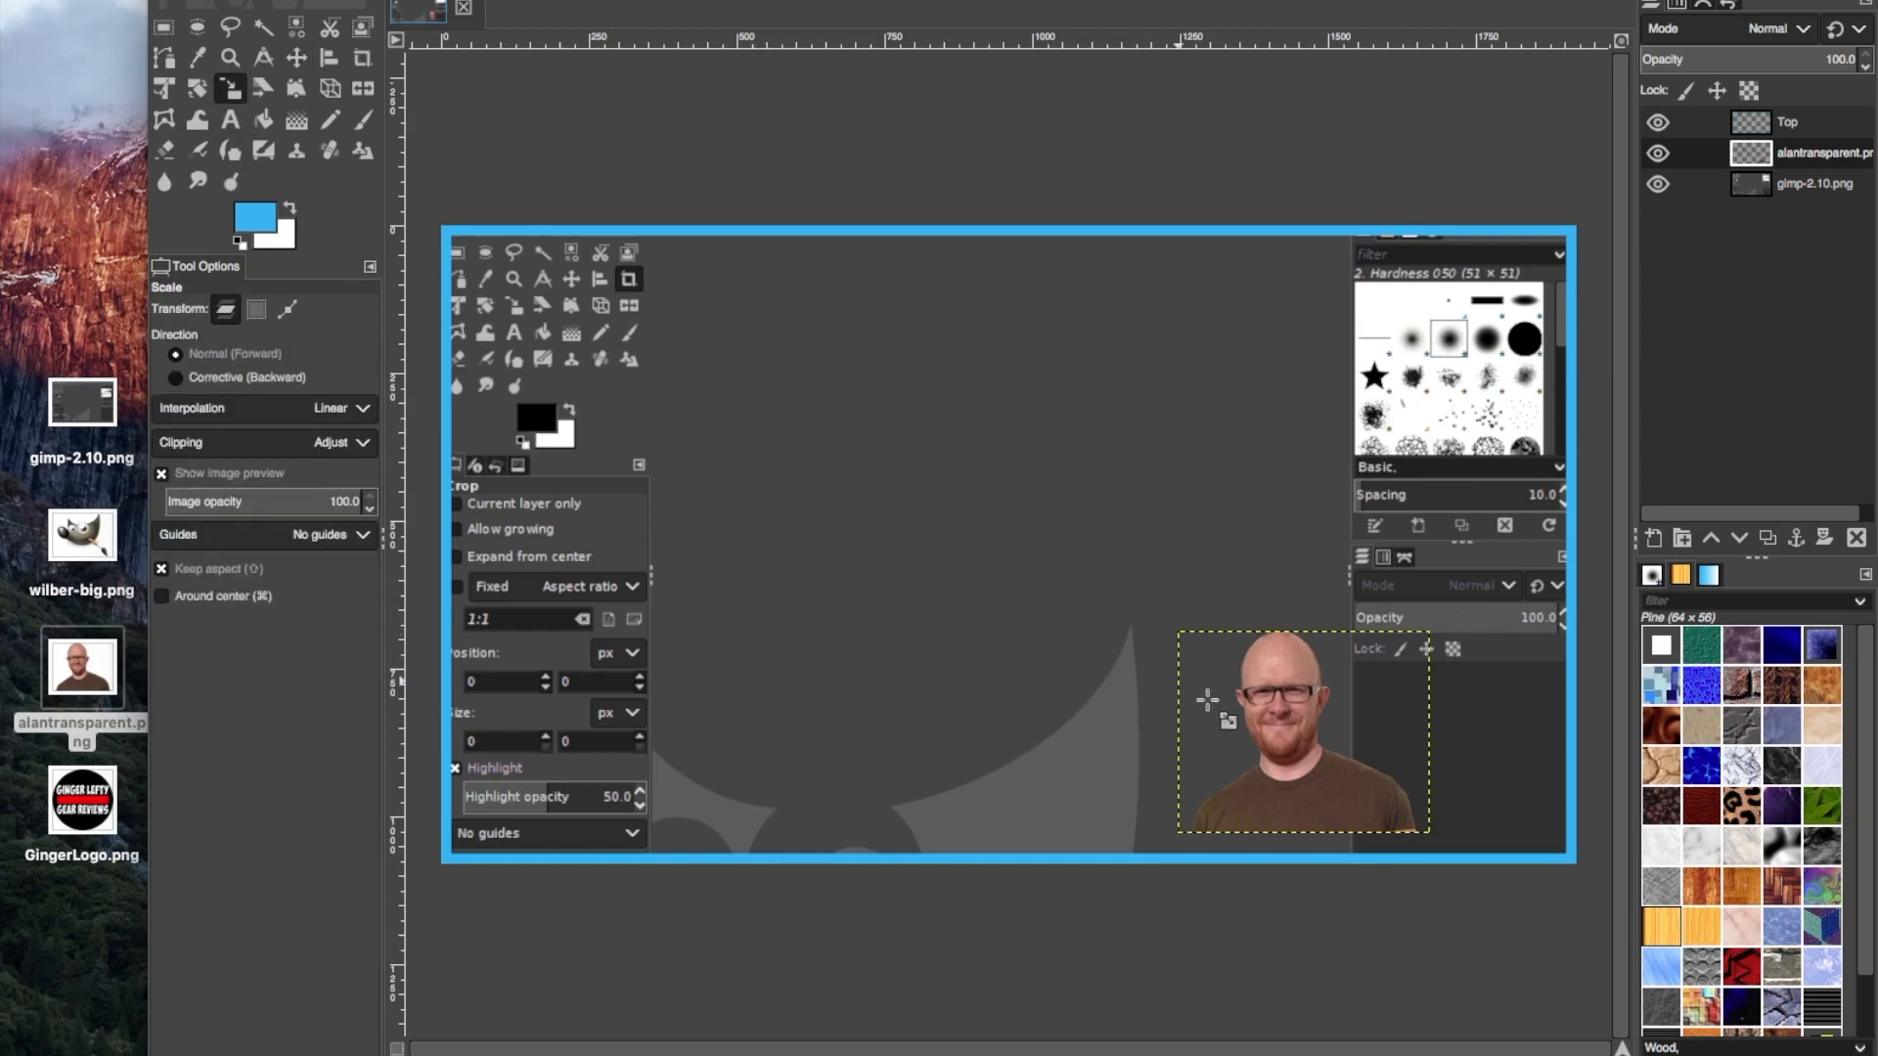
click(1300, 723)
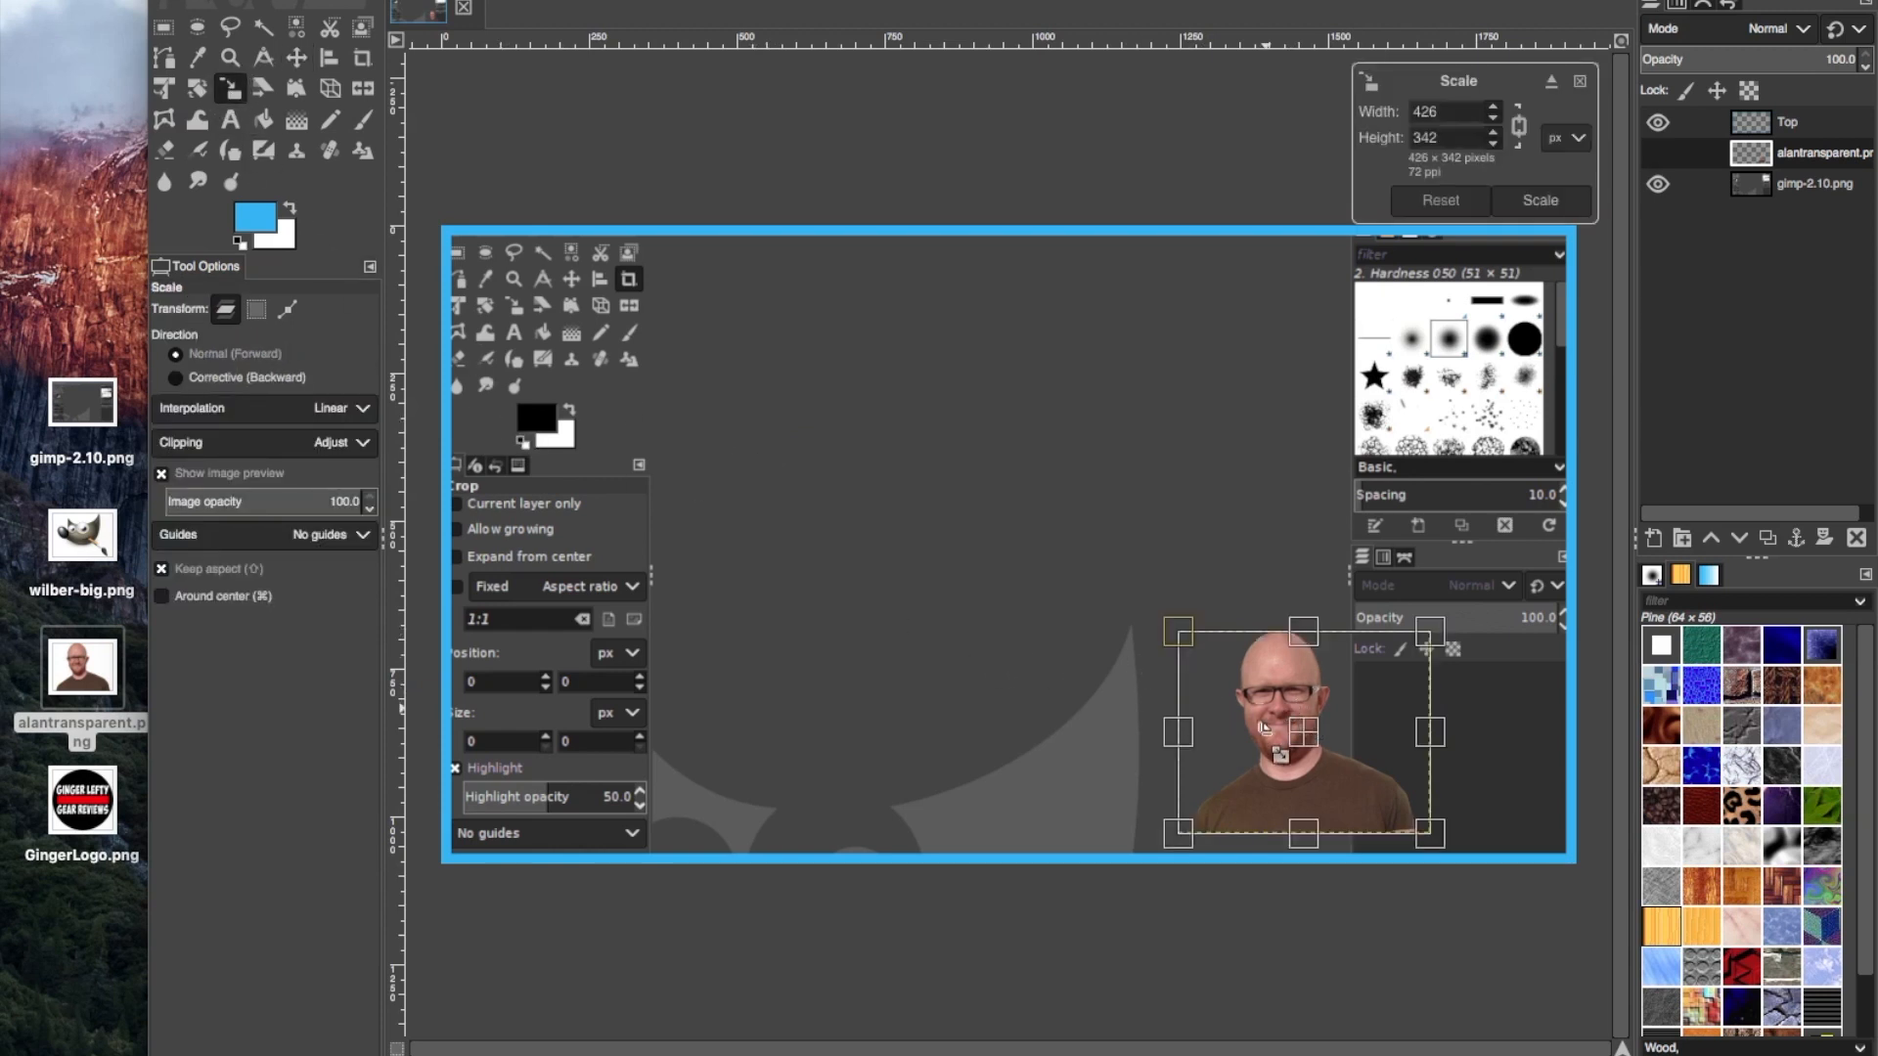
drag(1178, 633, 1041, 391)
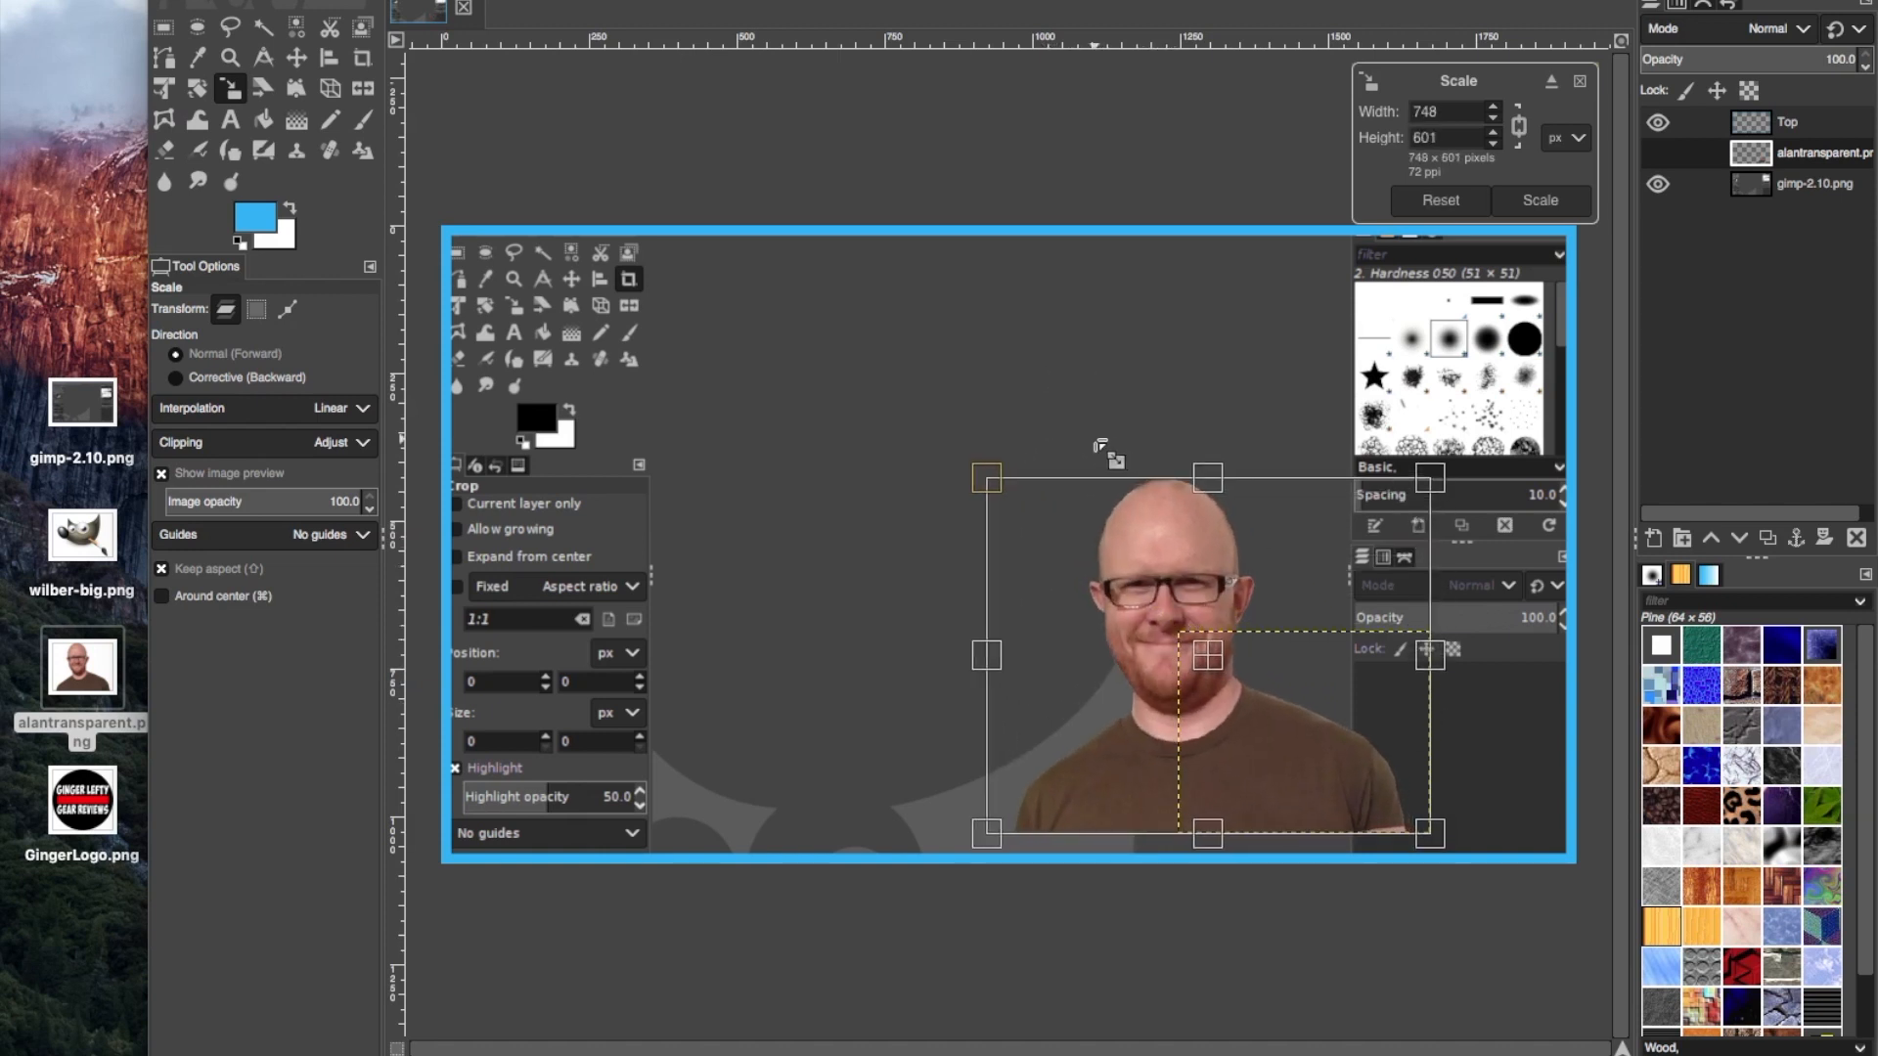
click(1520, 127)
drag(990, 481, 810, 318)
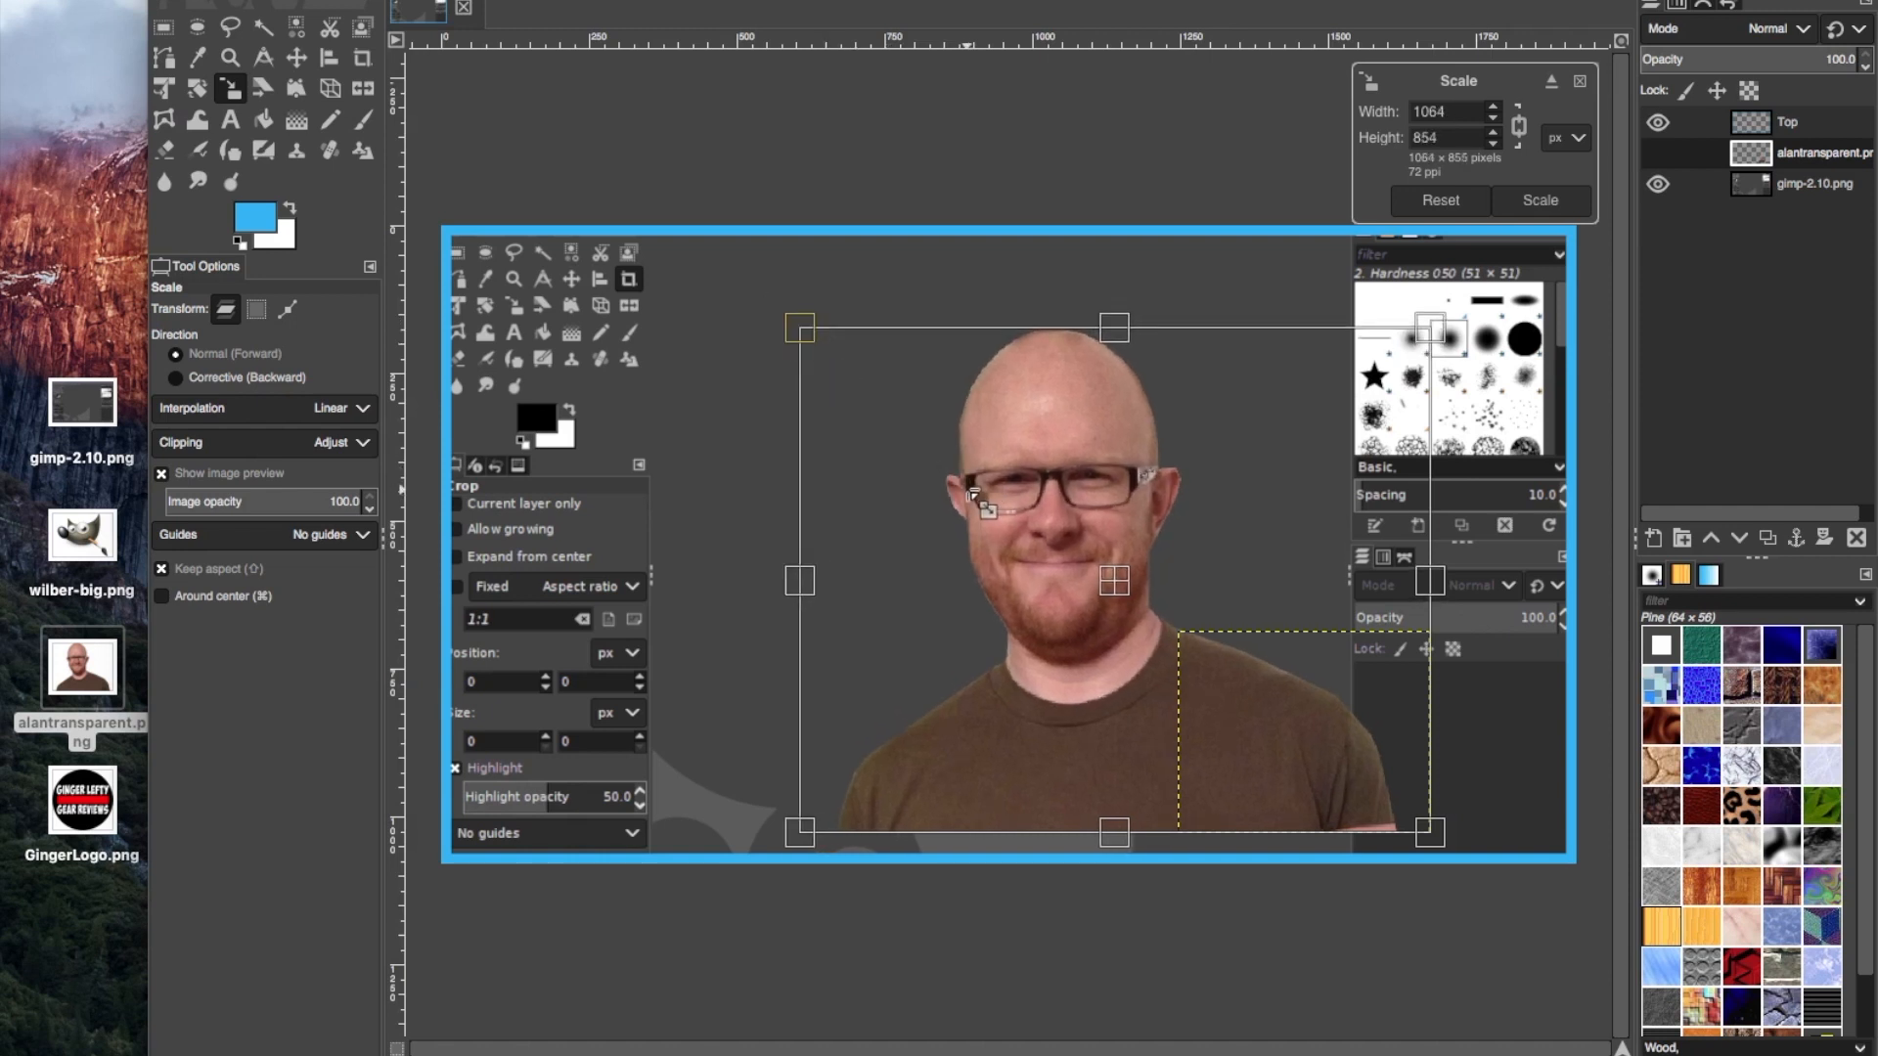
Move the enlarged portrait layer into the lower-right corner so the shirt meets the bottom border
click(293, 59)
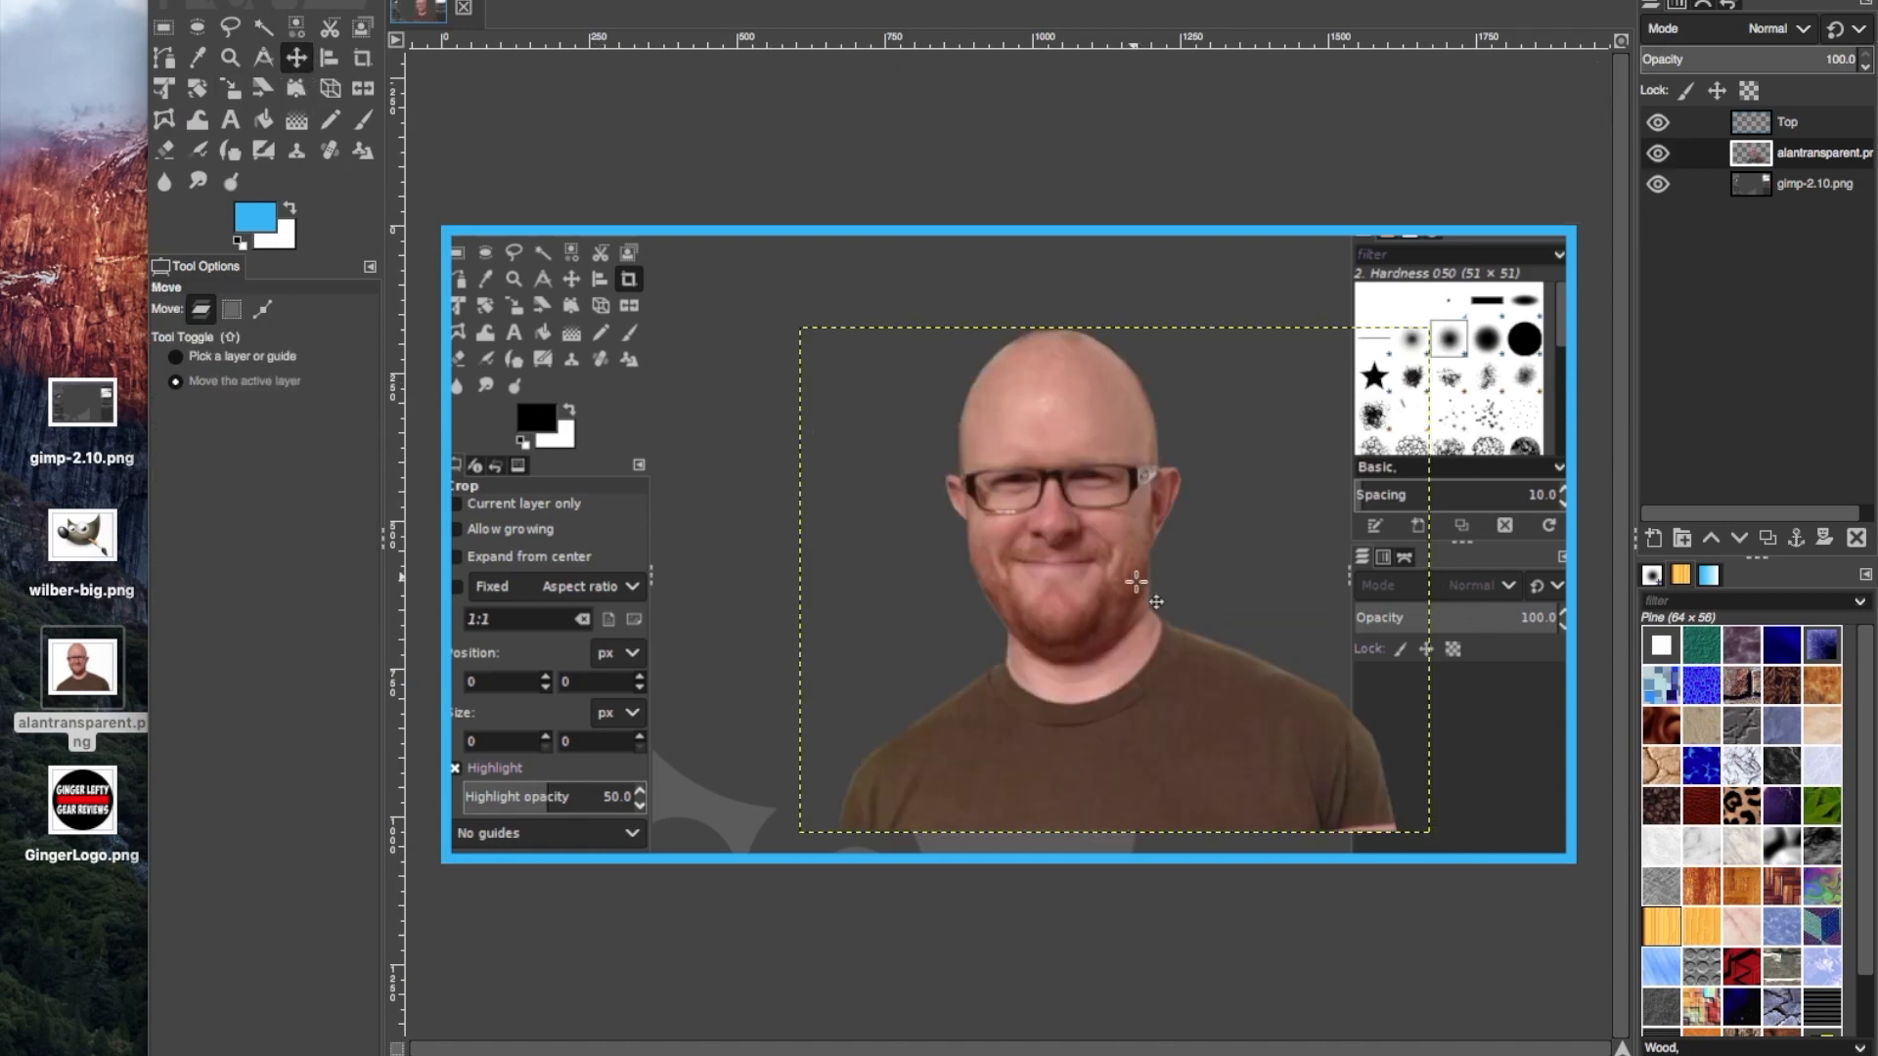
drag(1135, 493, 1267, 507)
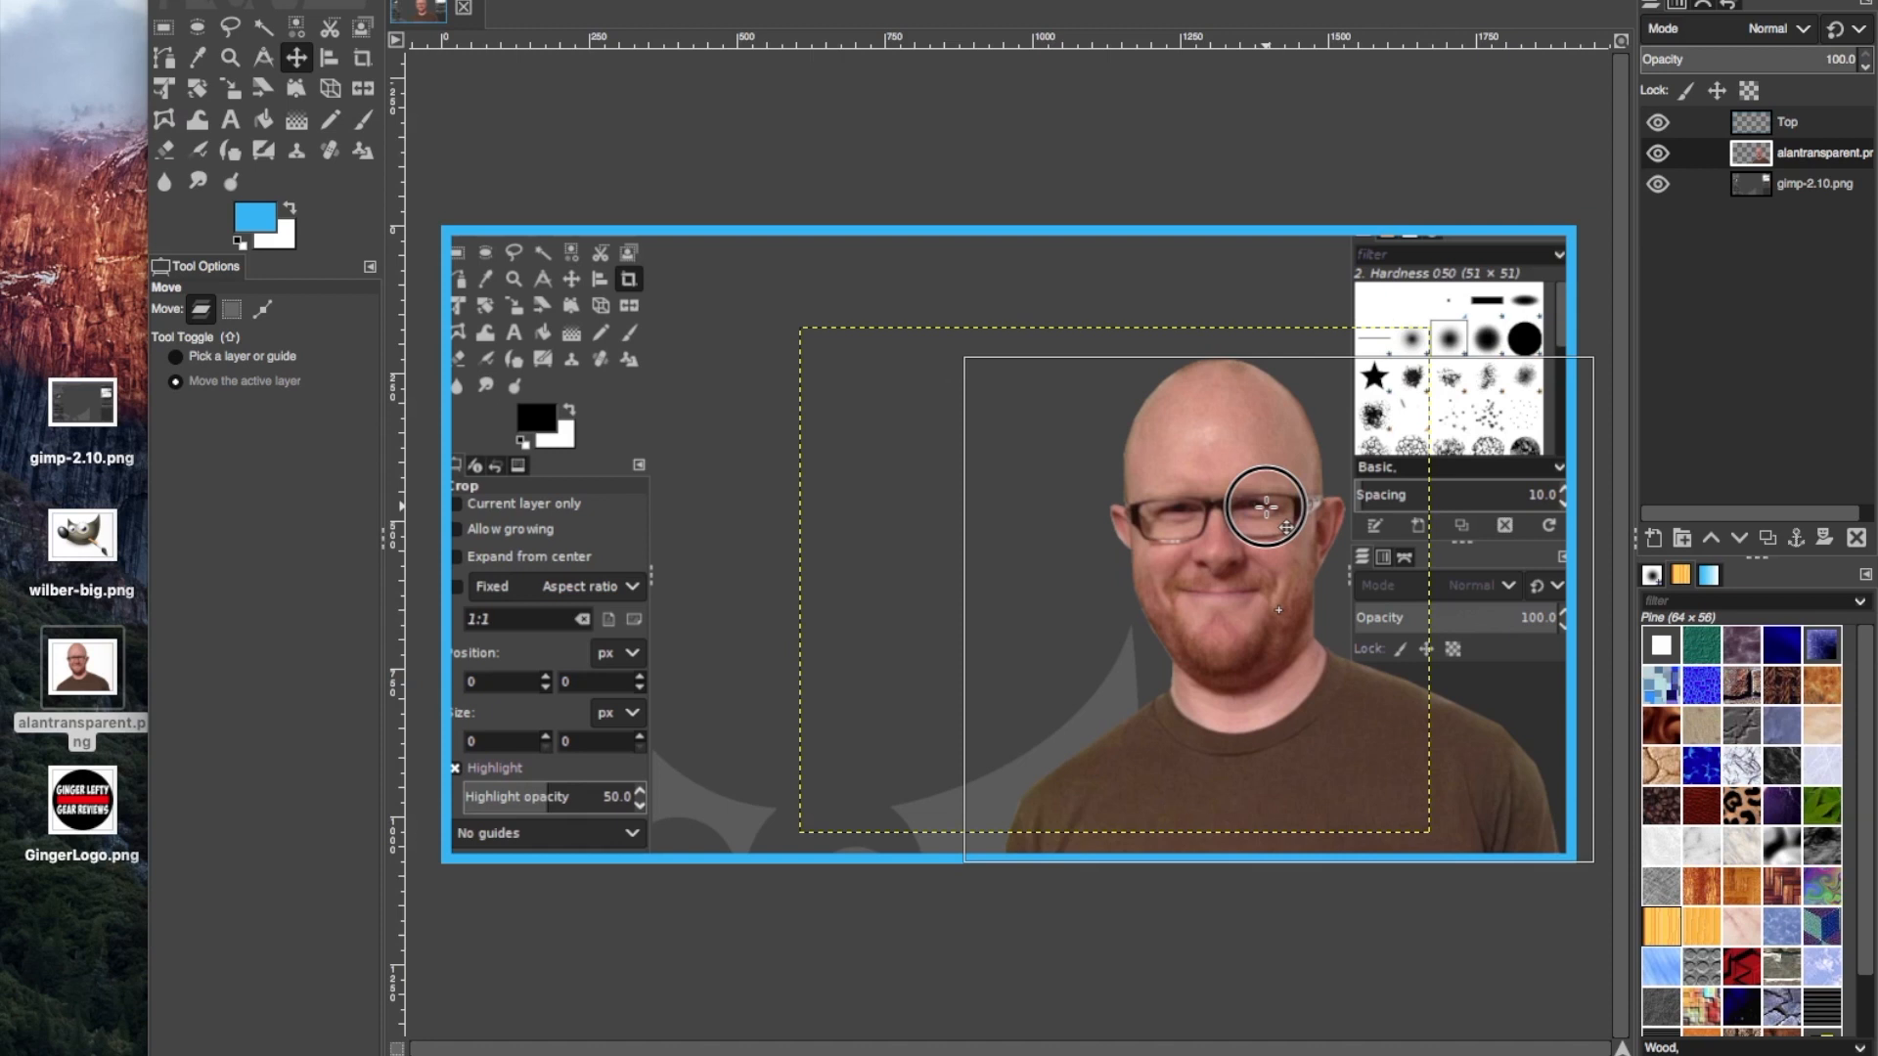
drag(1266, 507, 1267, 507)
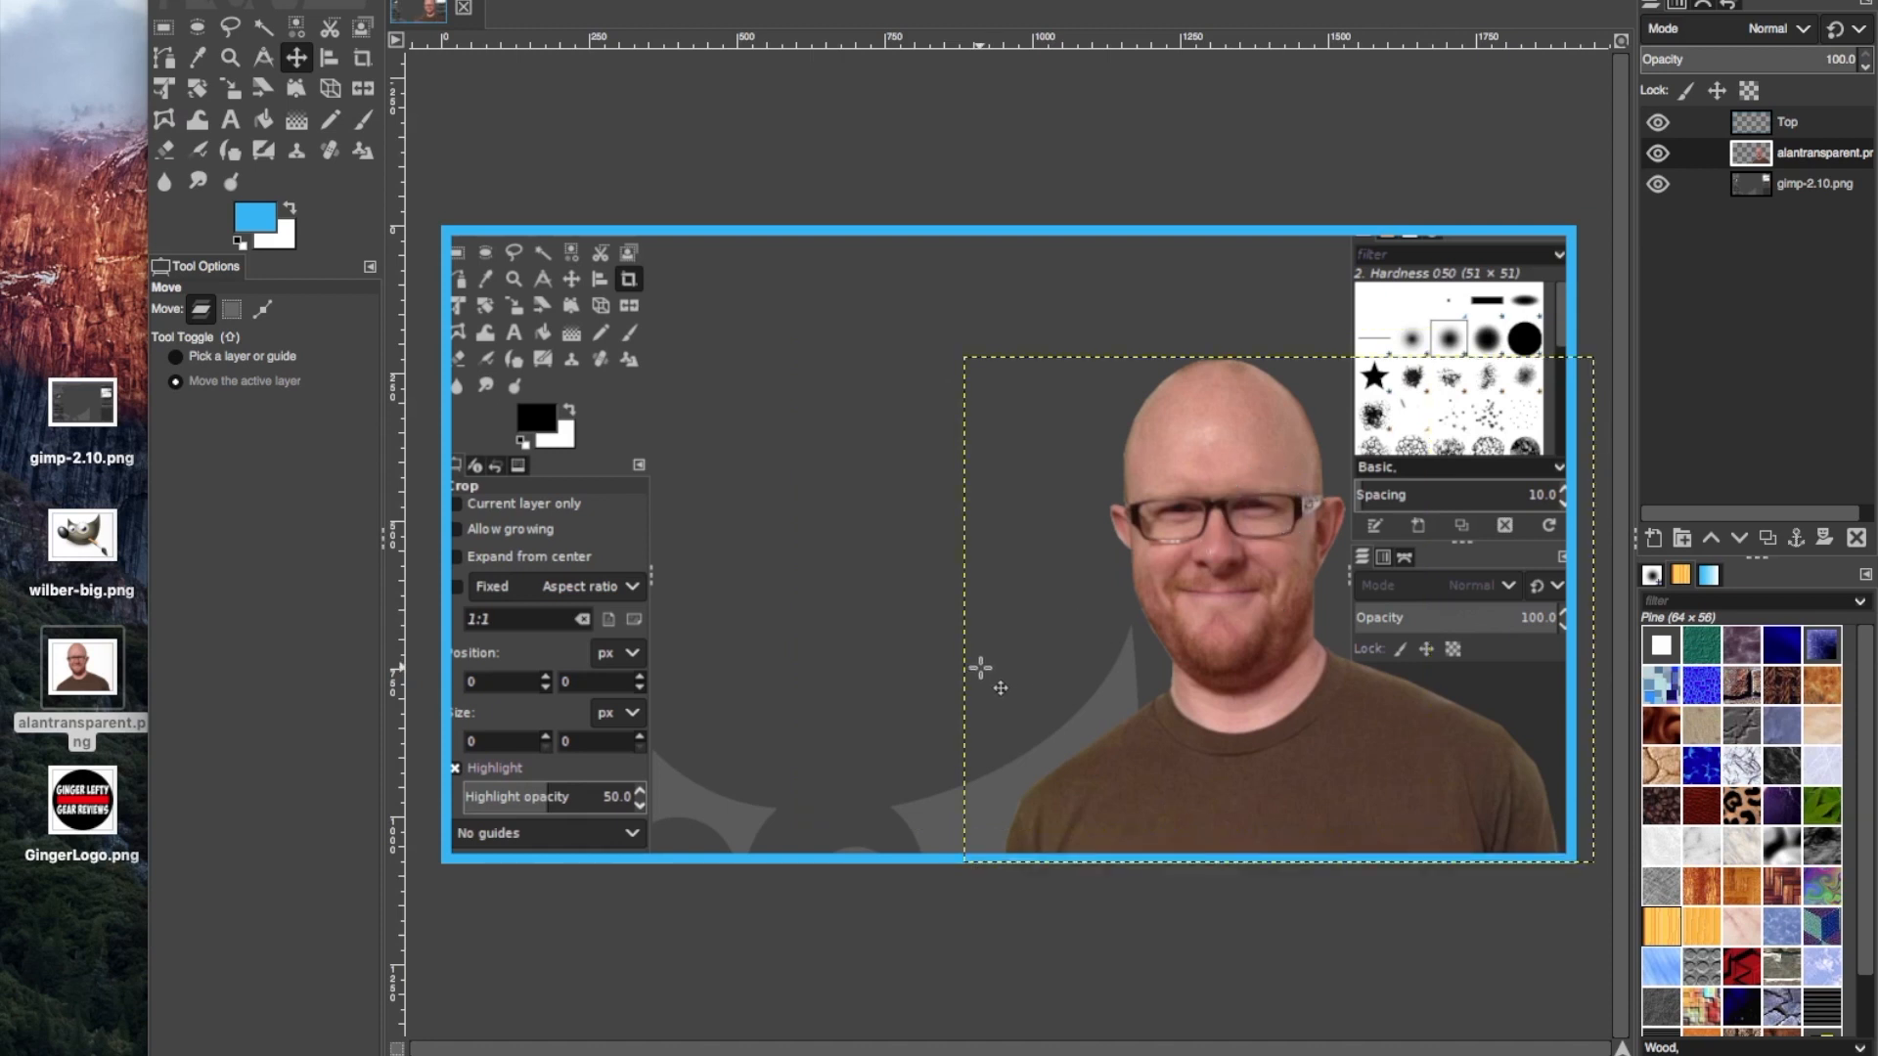
Draw a rectangular selection about 1972 × 464 px across the full width of the image, behind the face's height
click(1809, 153)
click(163, 30)
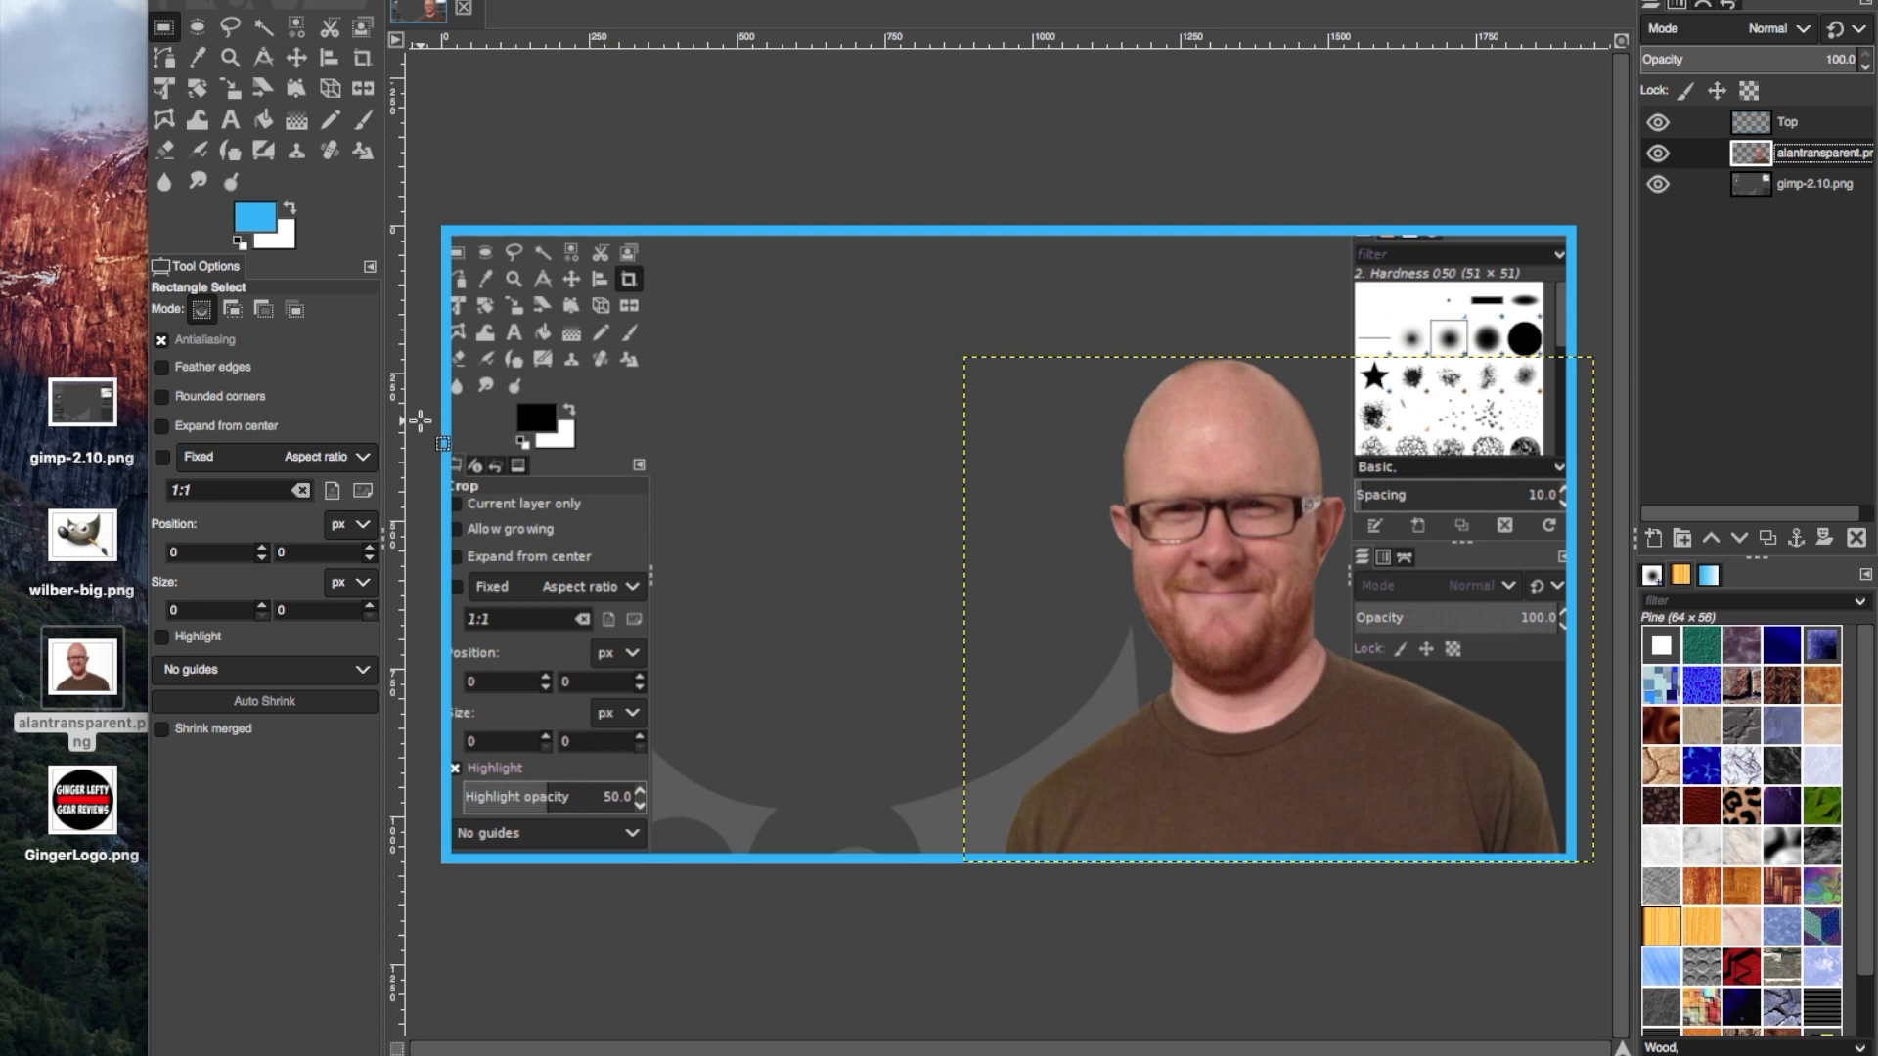
drag(422, 418, 1014, 622)
drag(1070, 661, 1589, 690)
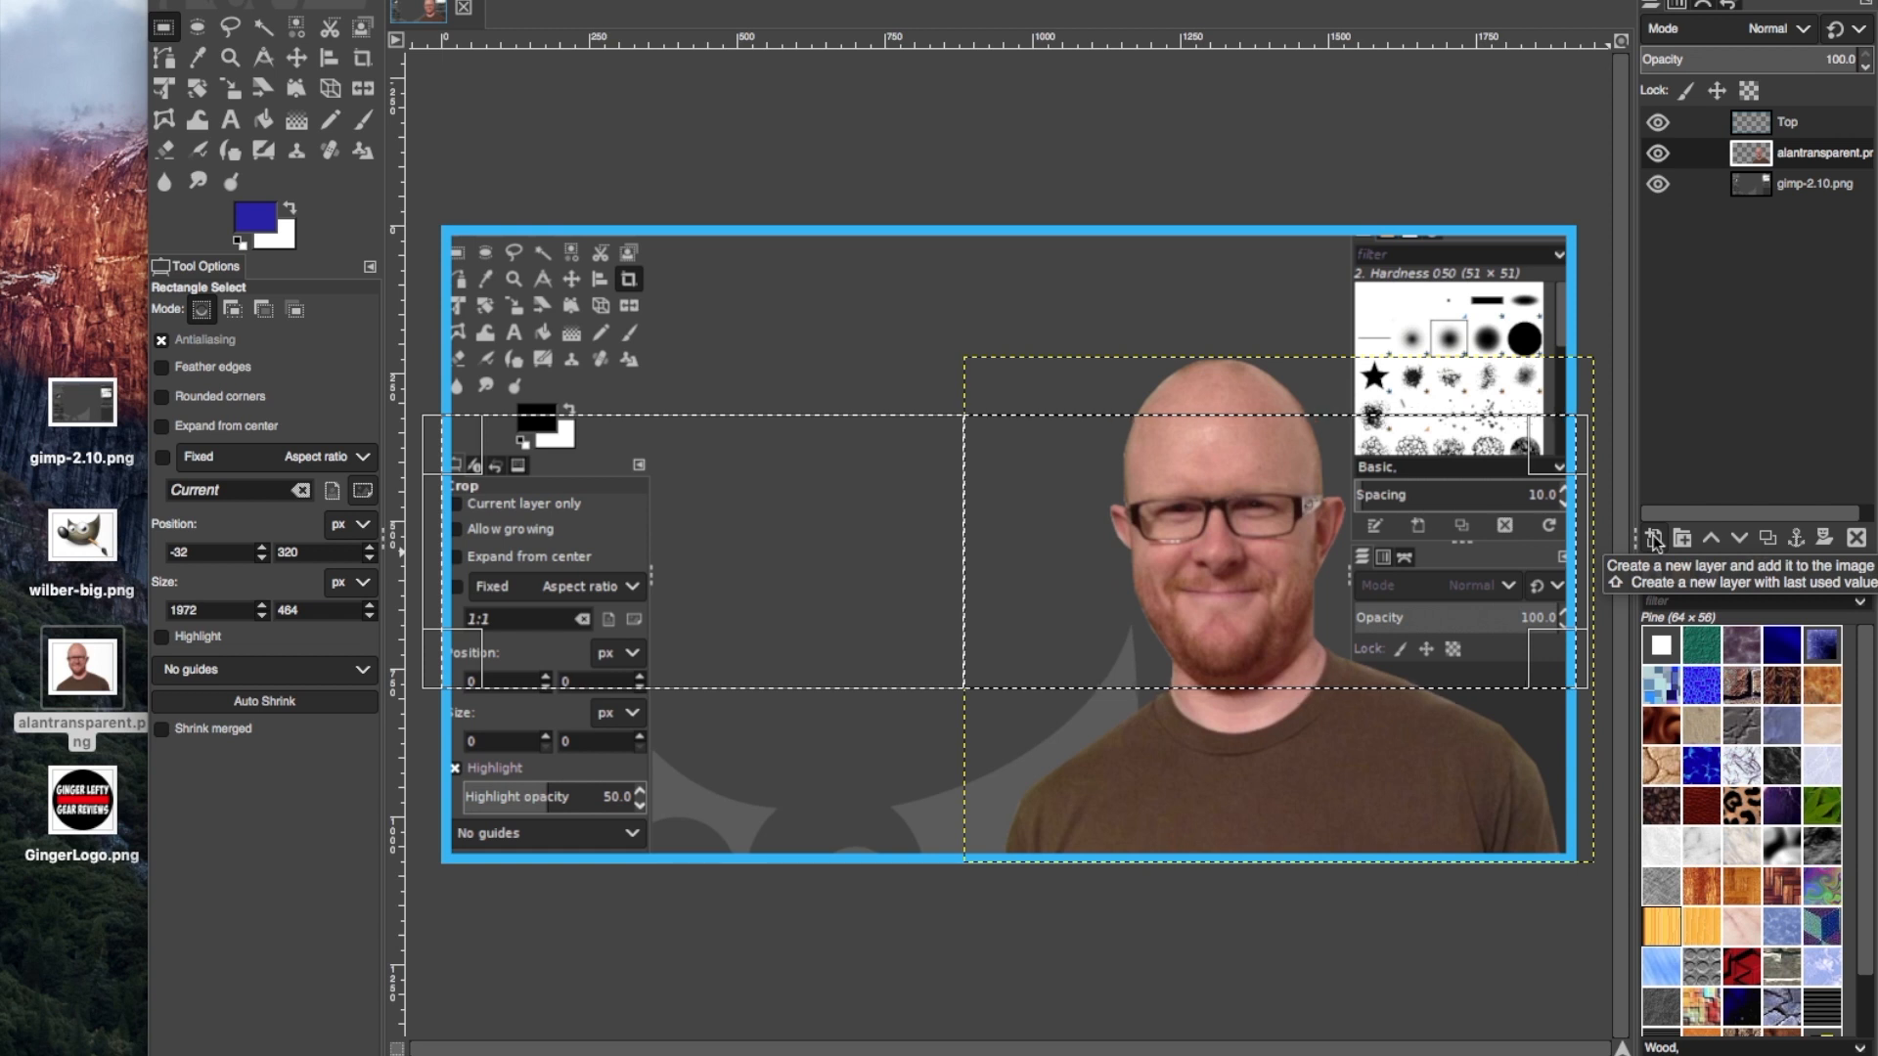
Create a transparent 1920 × 1080 px layer and rename it as Rectangle
click(1653, 540)
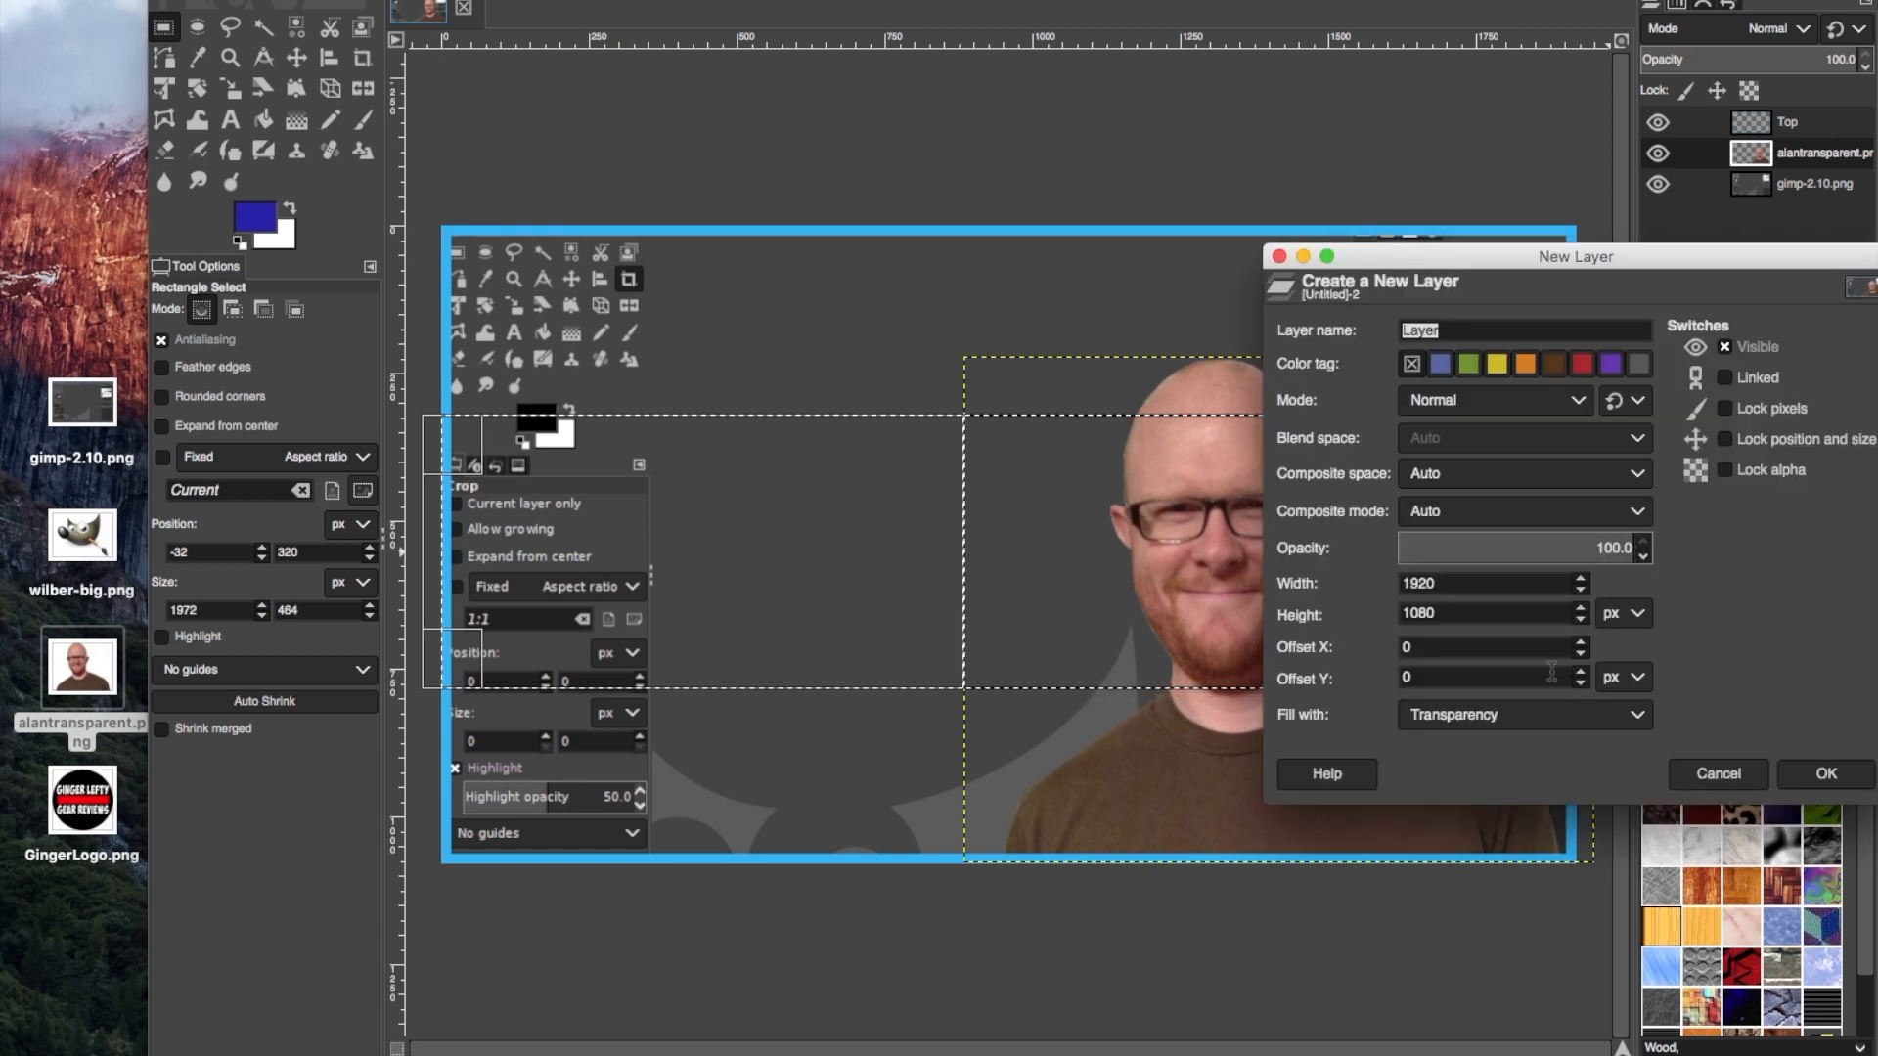
click(1827, 773)
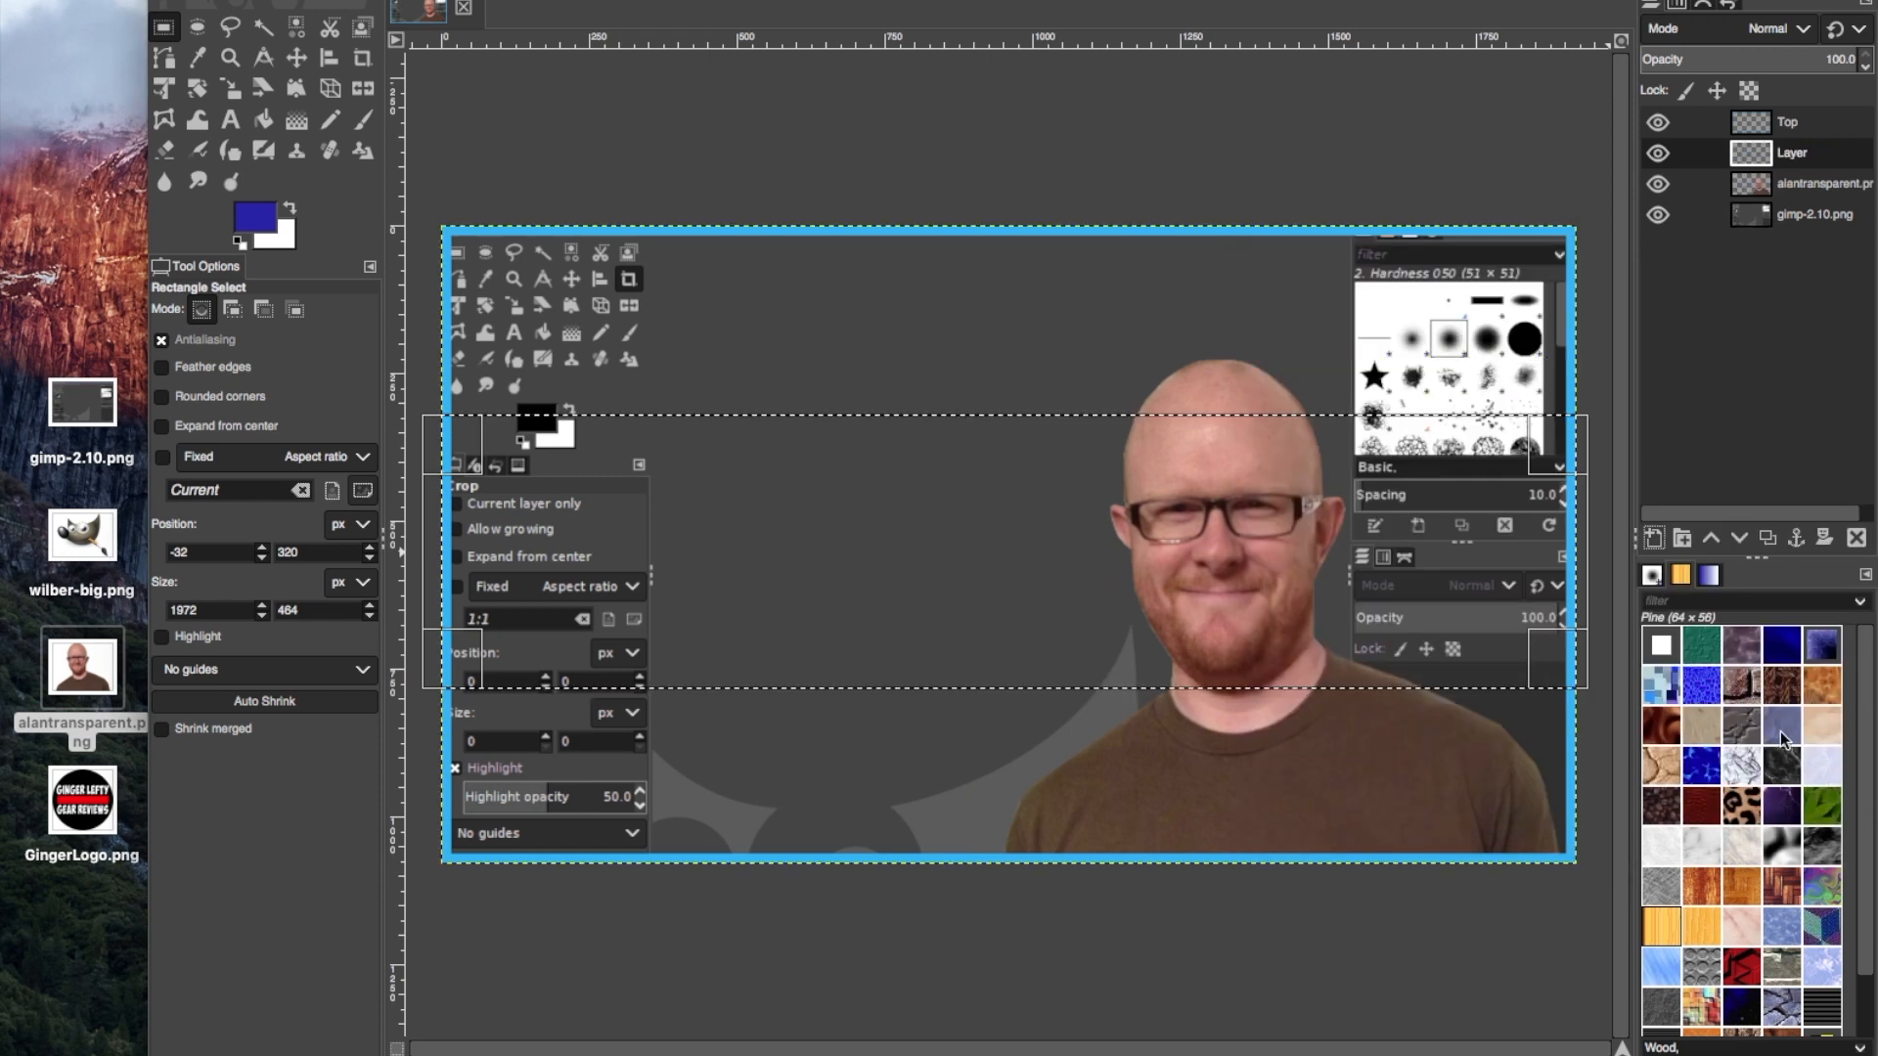
double_click(1794, 153)
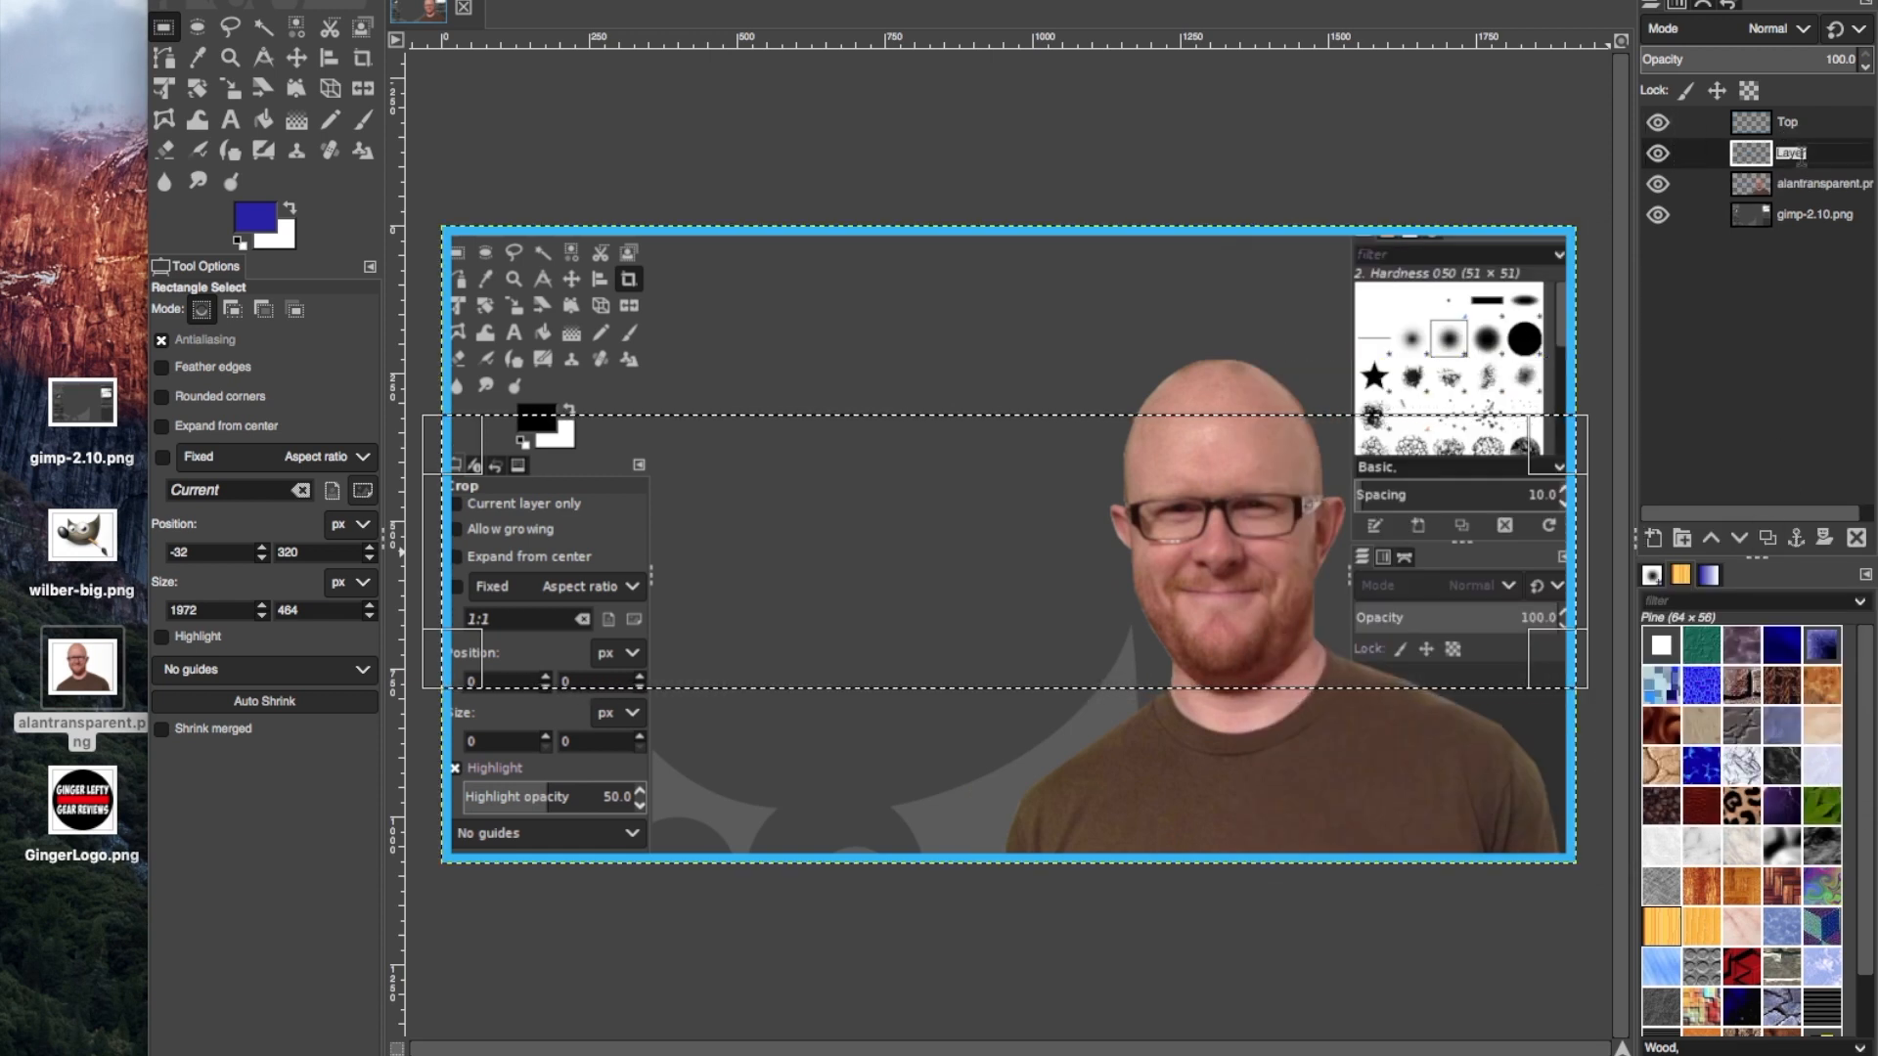
text(Rectangl)
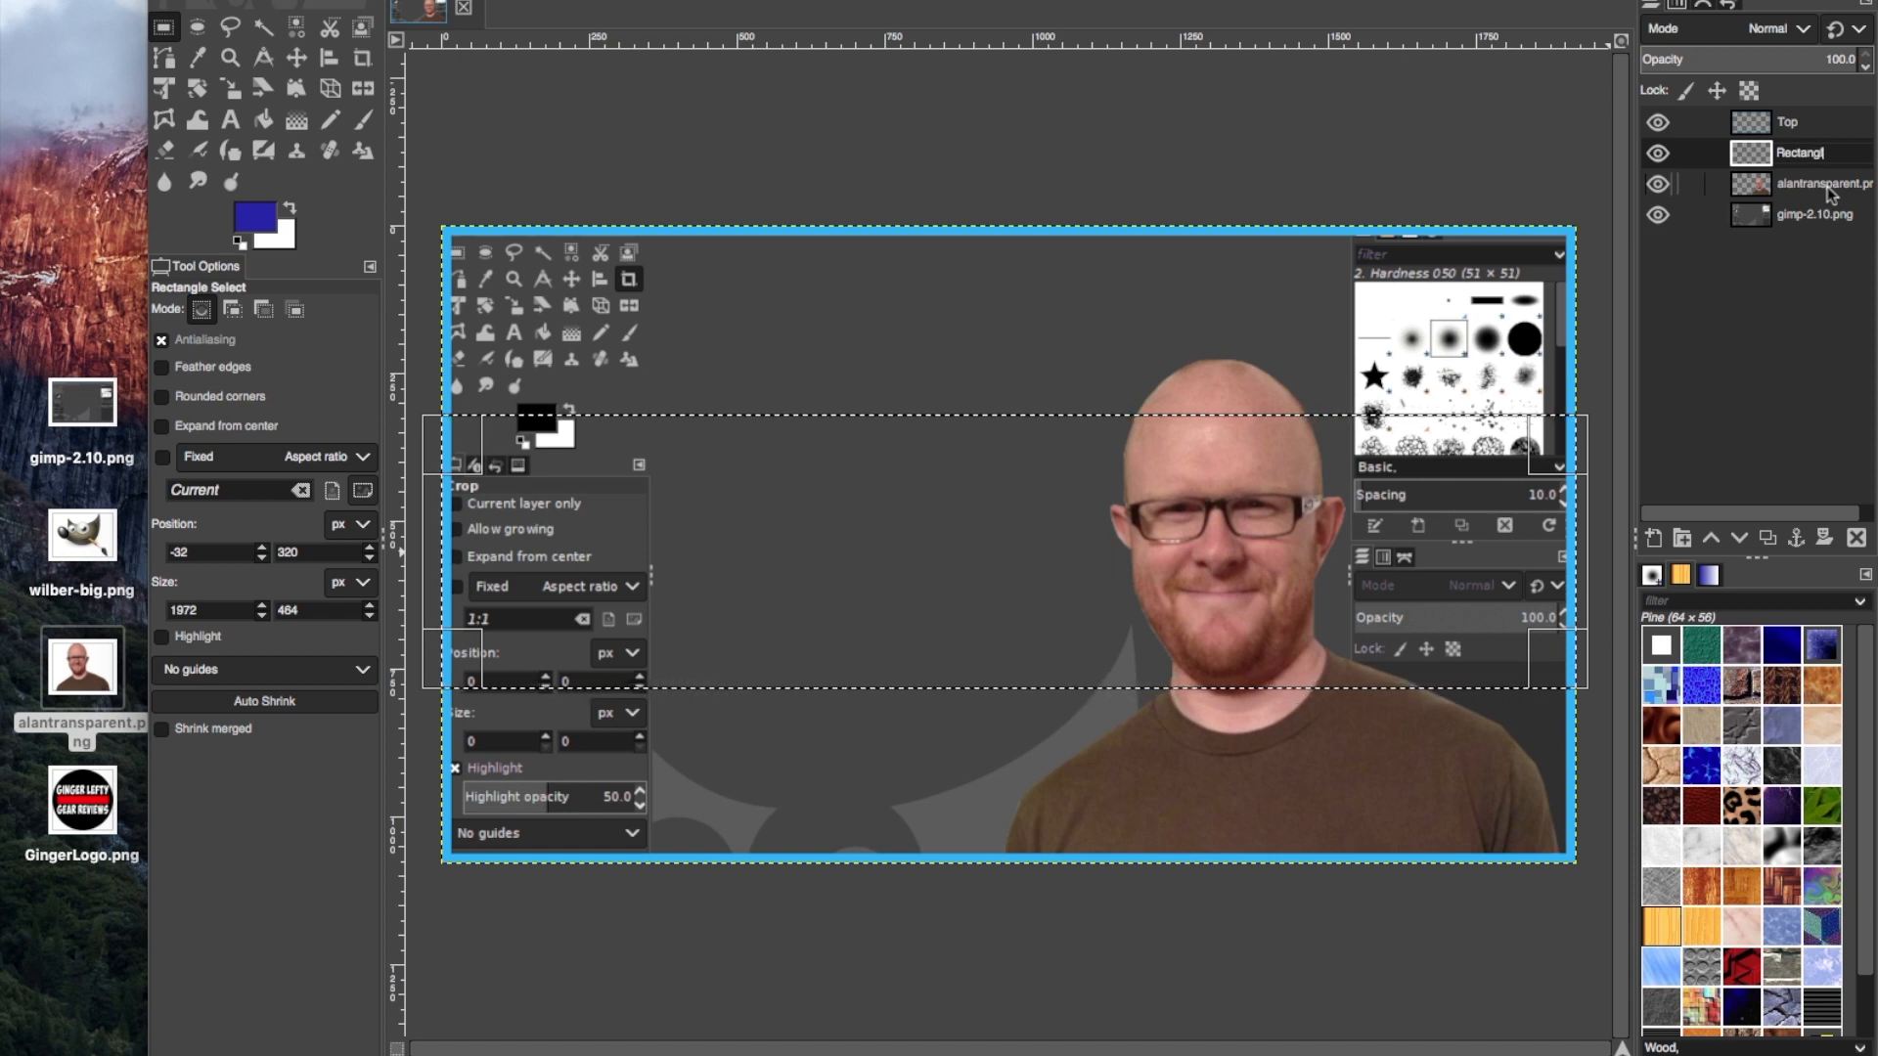
text(e)
Place the Rectangle layer beneath the portrait layer and fill the selection with the dark blue foreground color
drag(1801, 152, 1798, 189)
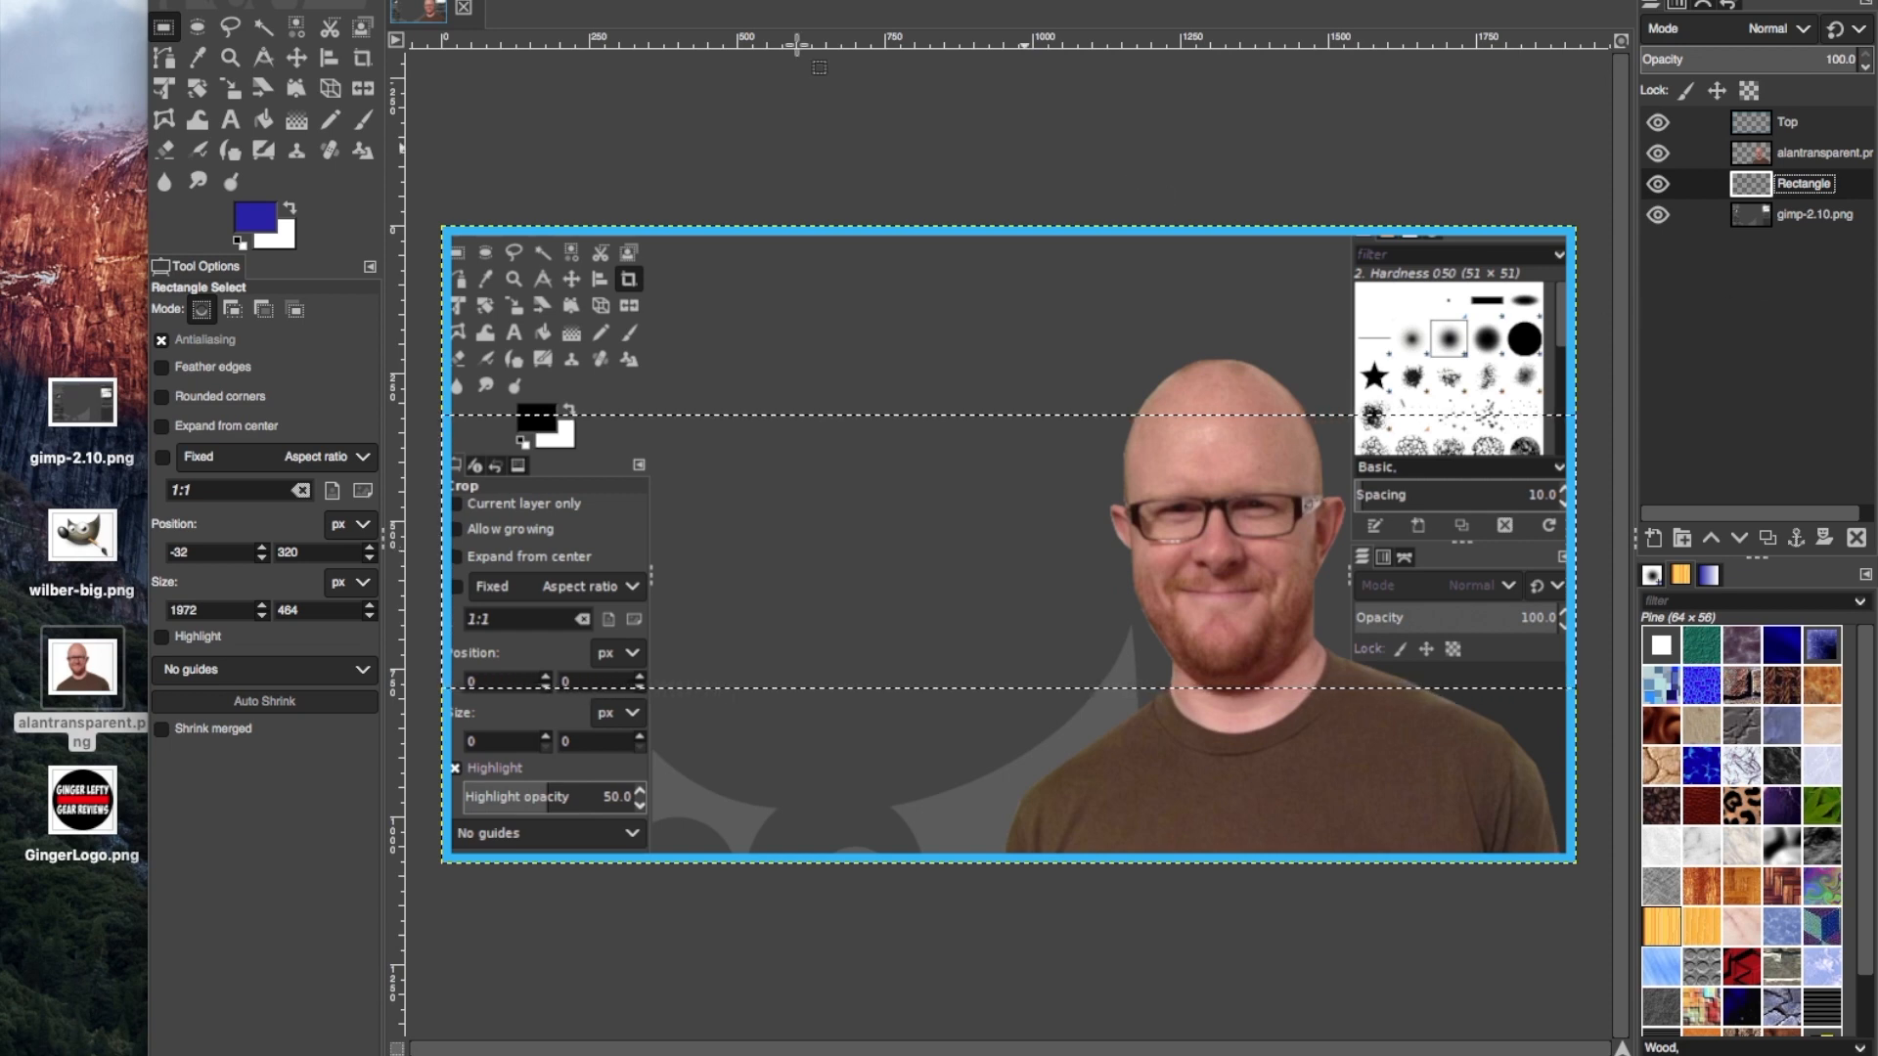
click(147, 0)
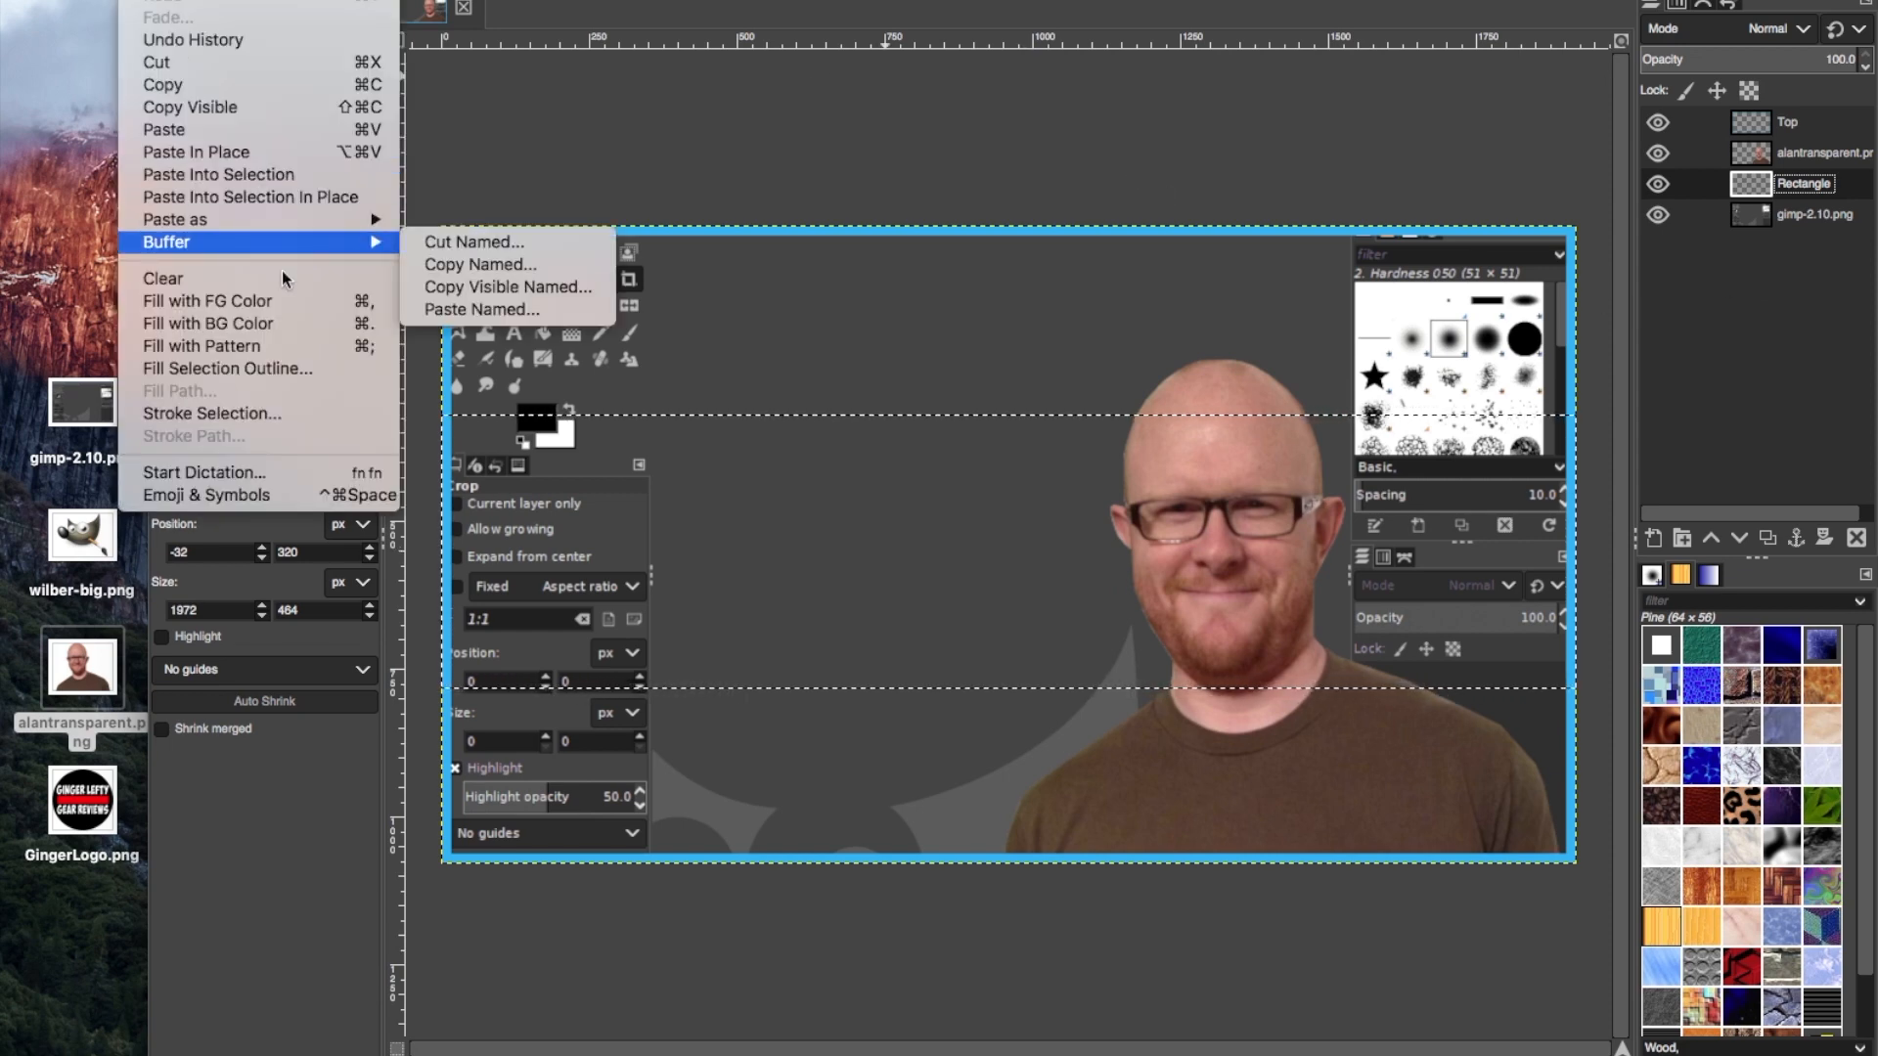
click(261, 303)
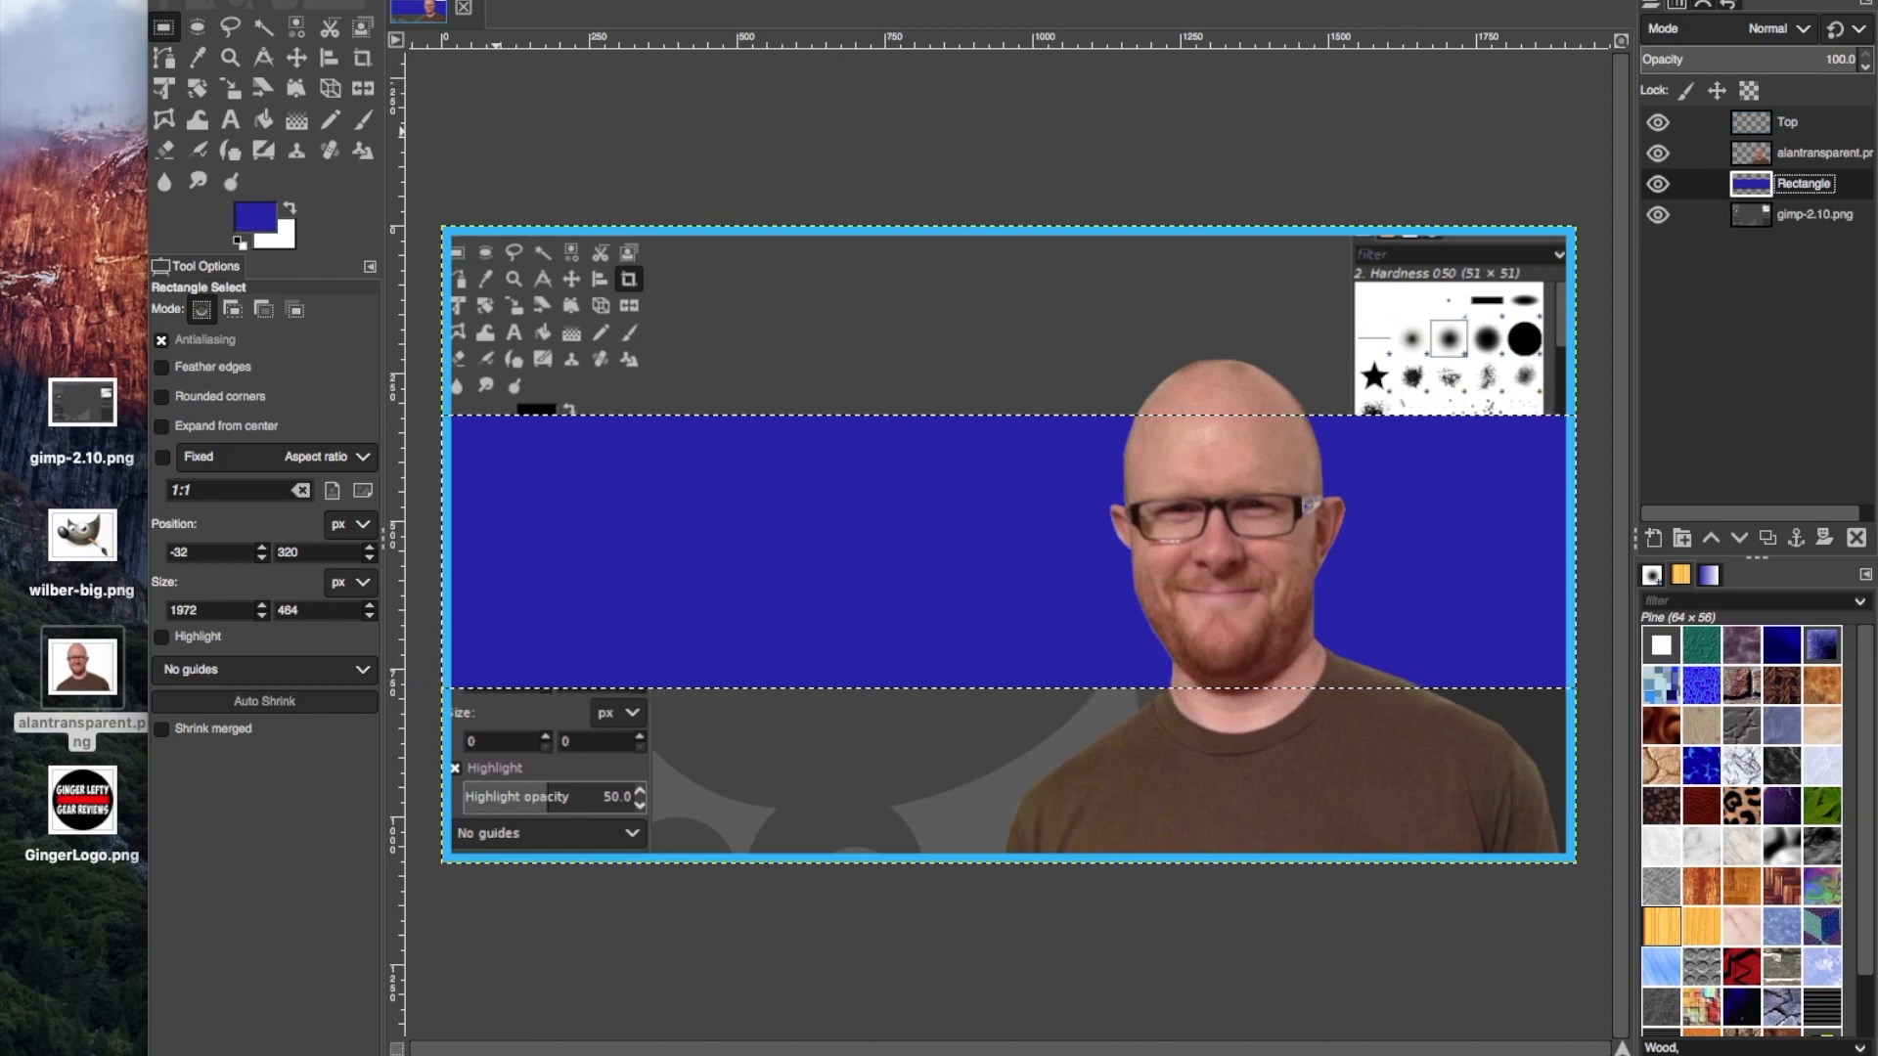
Turn the band selection into a 5 px border selection with the Hard border style
click(194, 0)
click(230, 233)
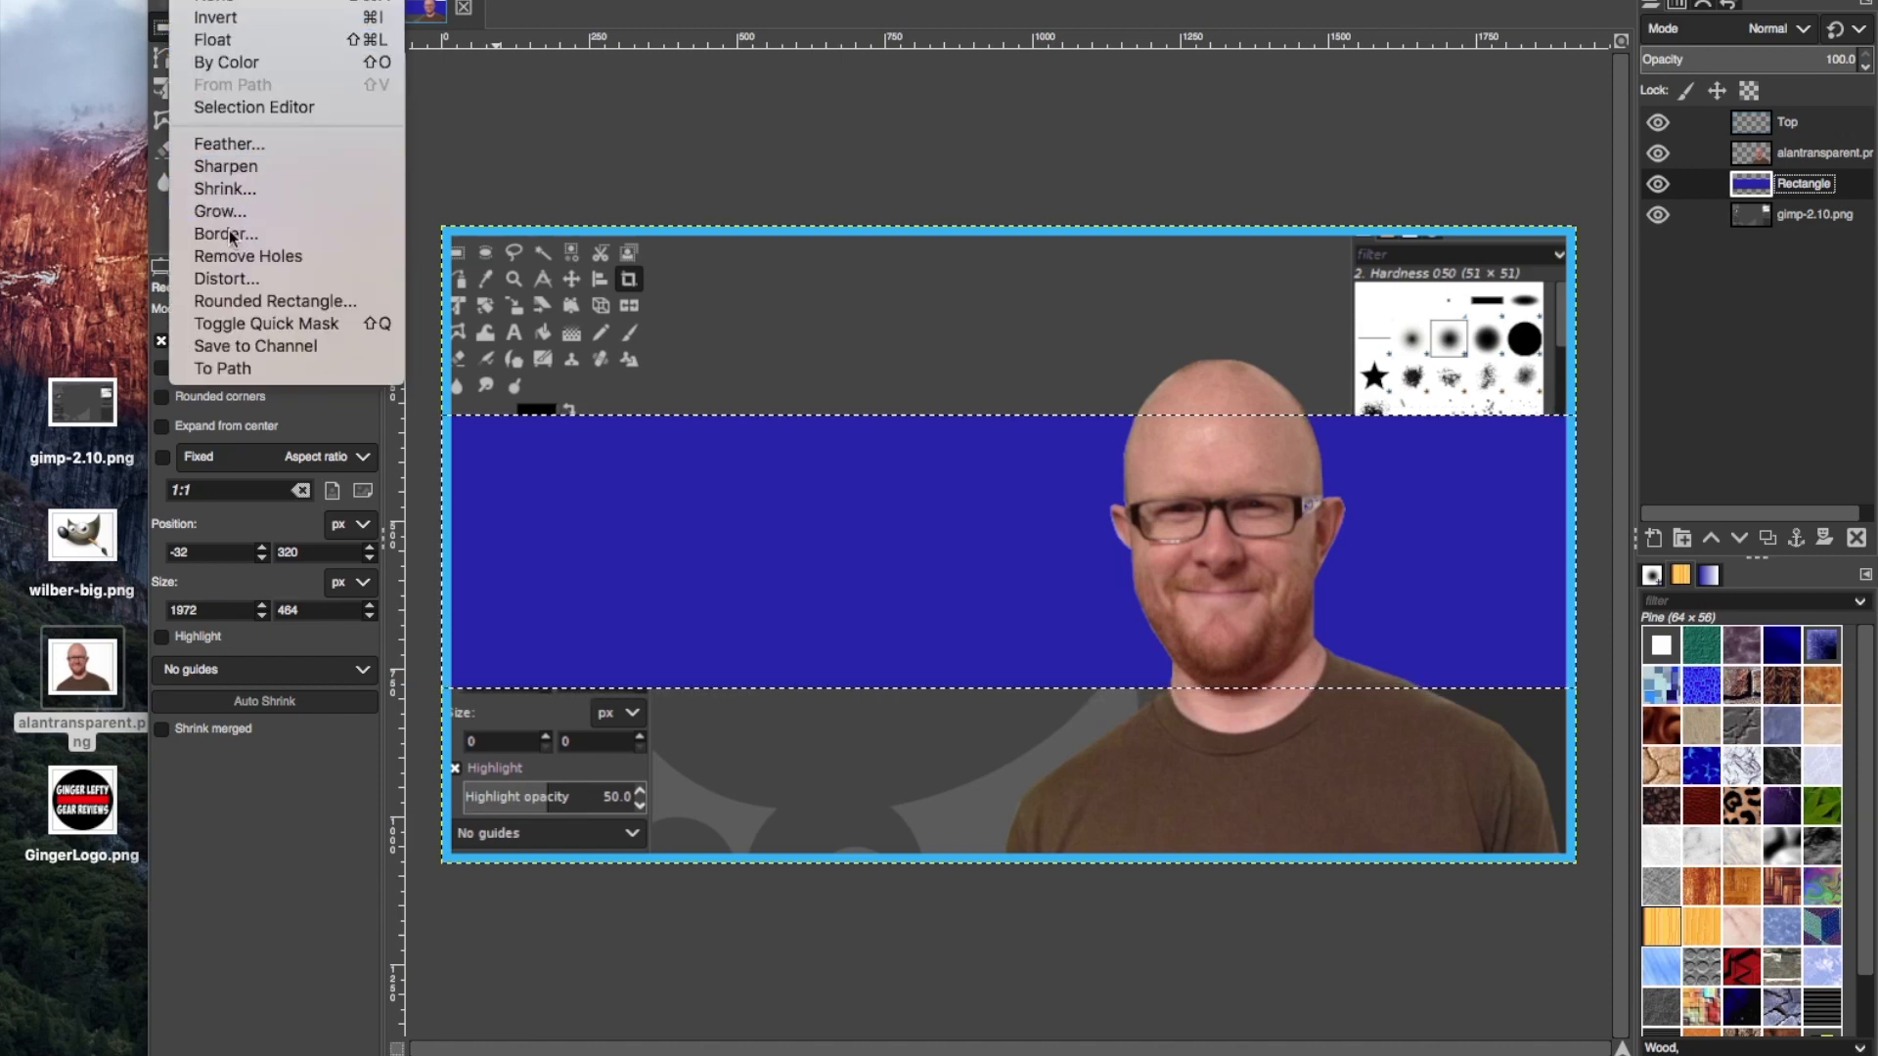
text(16)
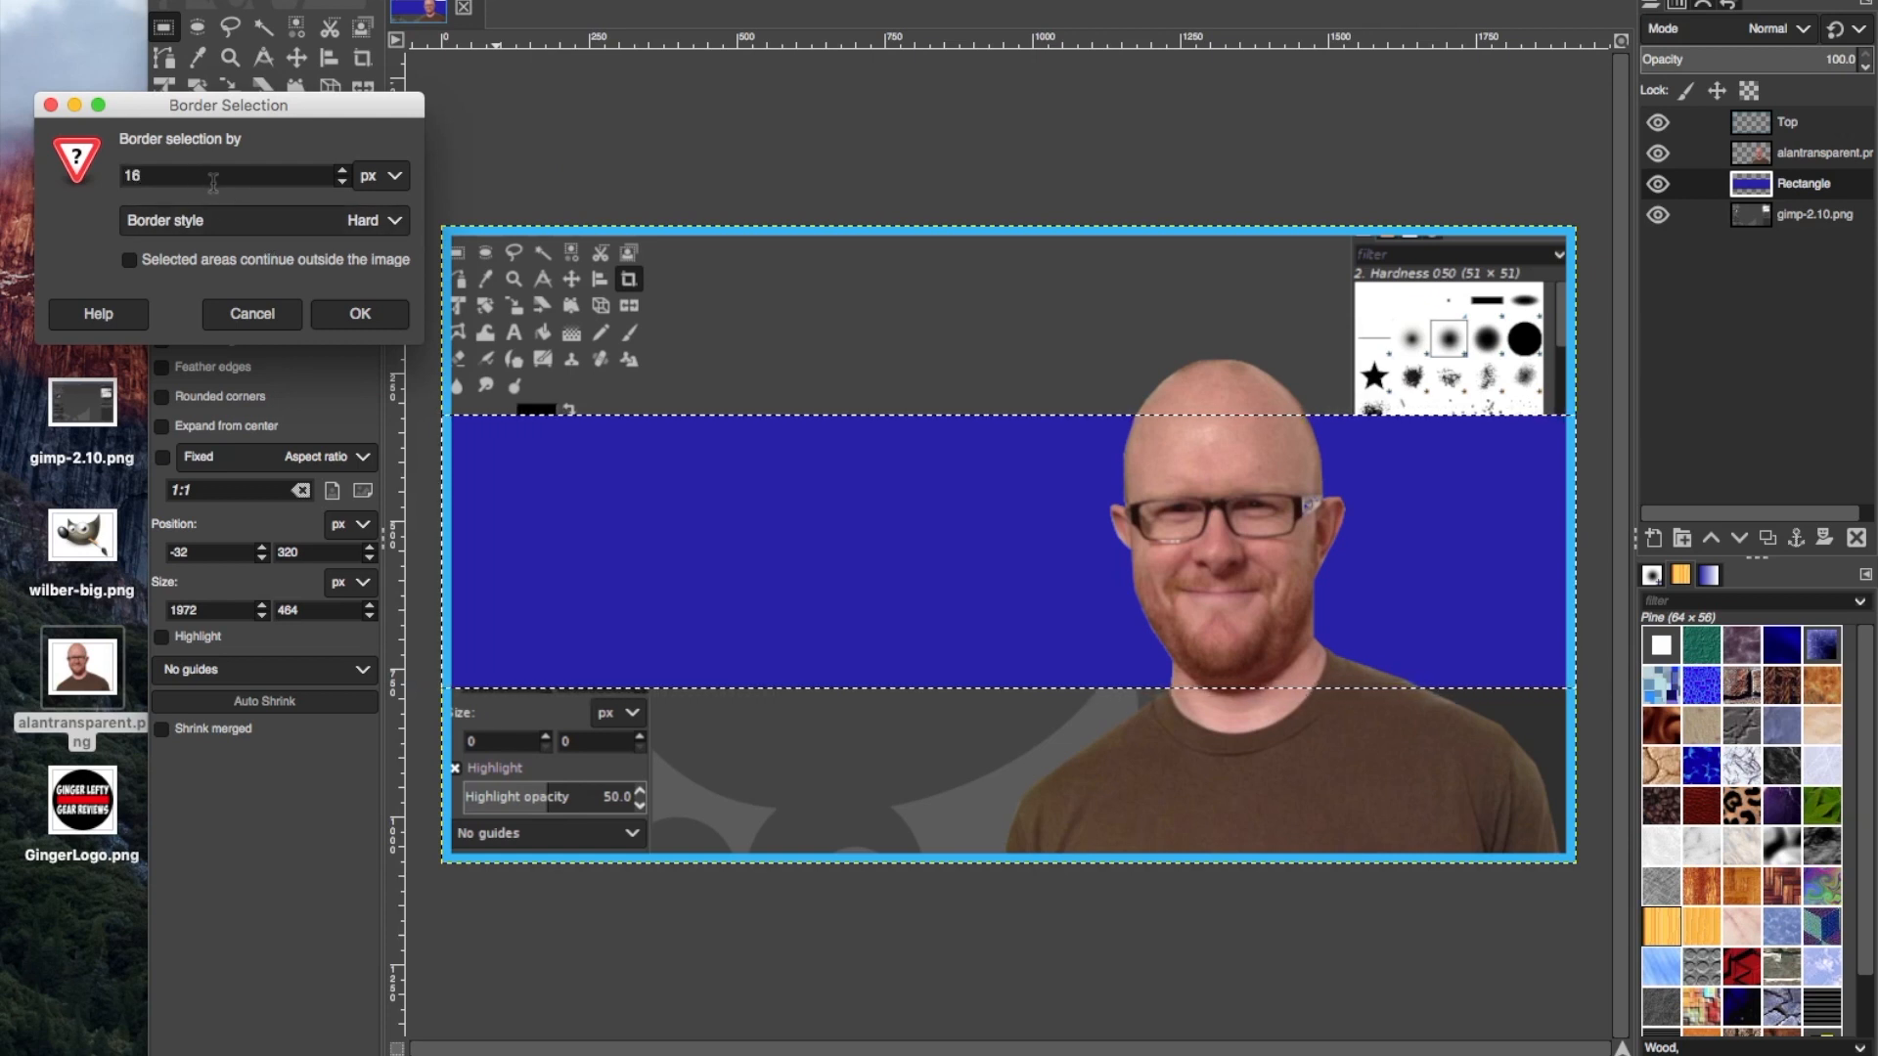
key(BackSpace)
key(BackSpace)
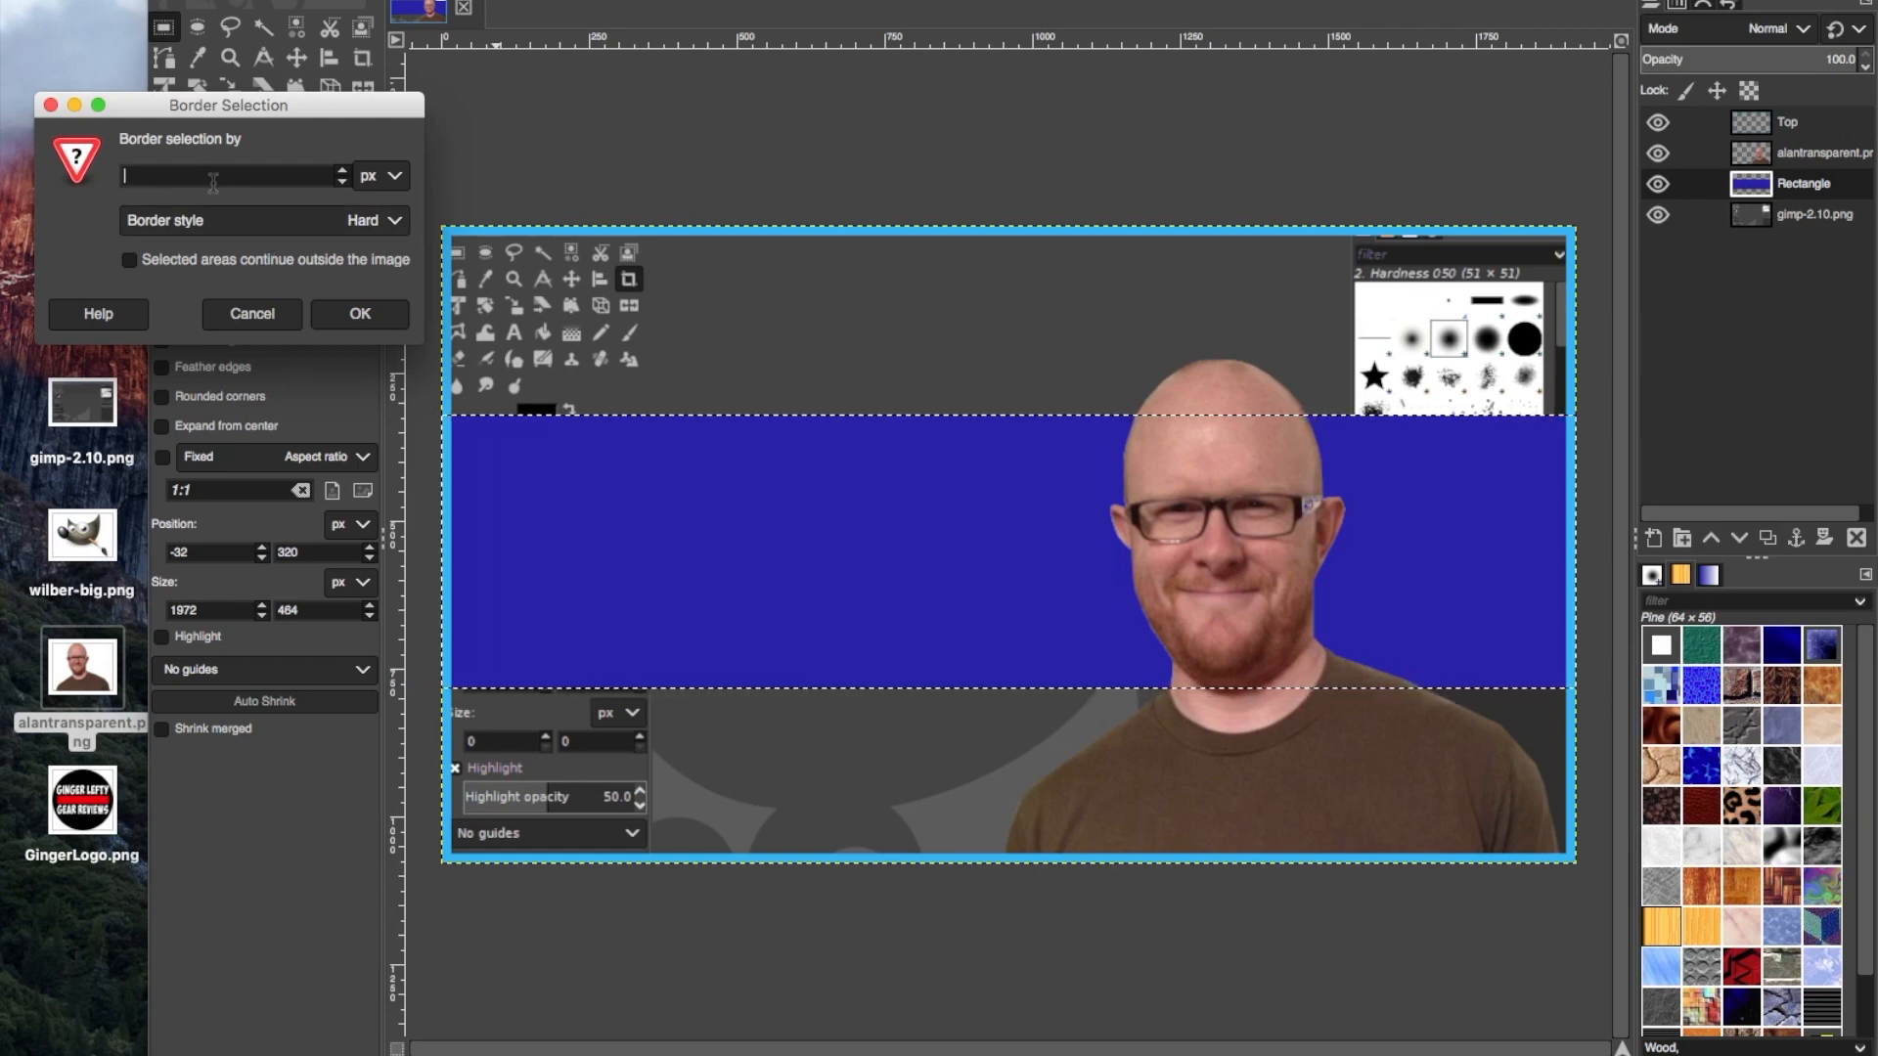
text(5)
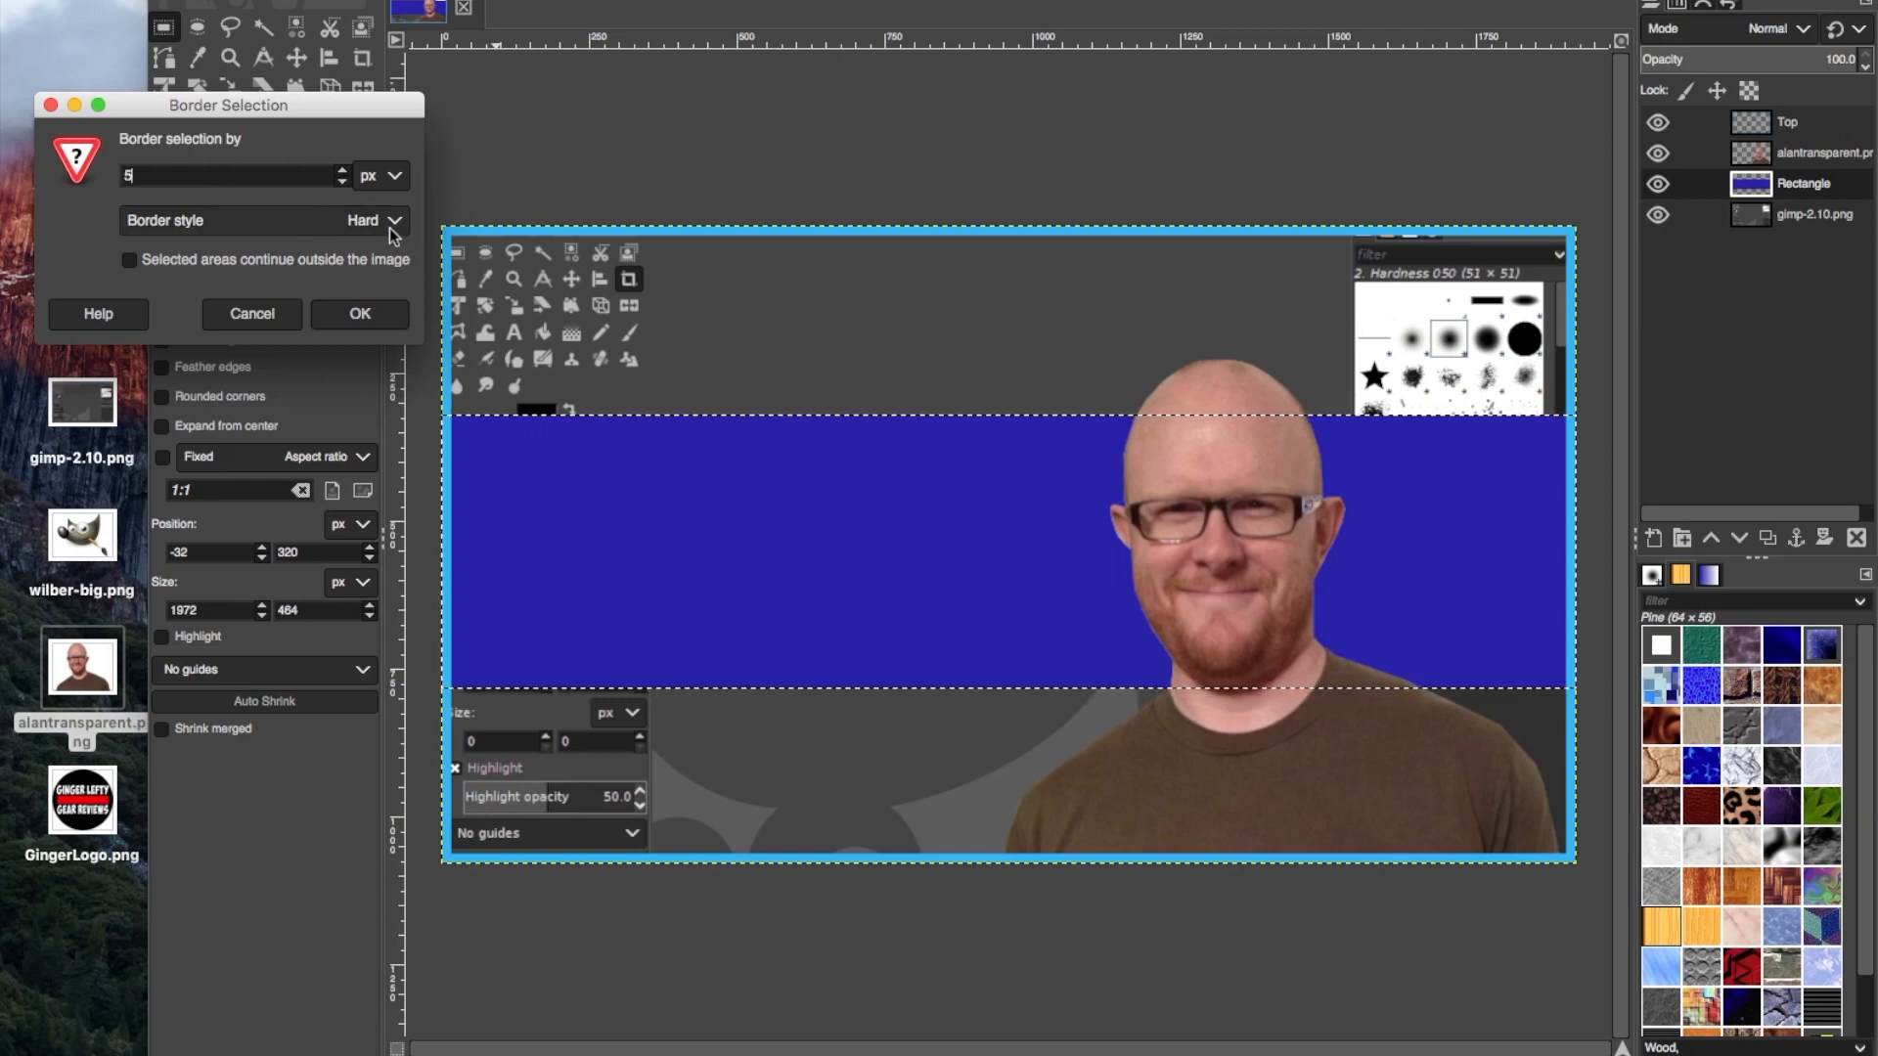
click(361, 315)
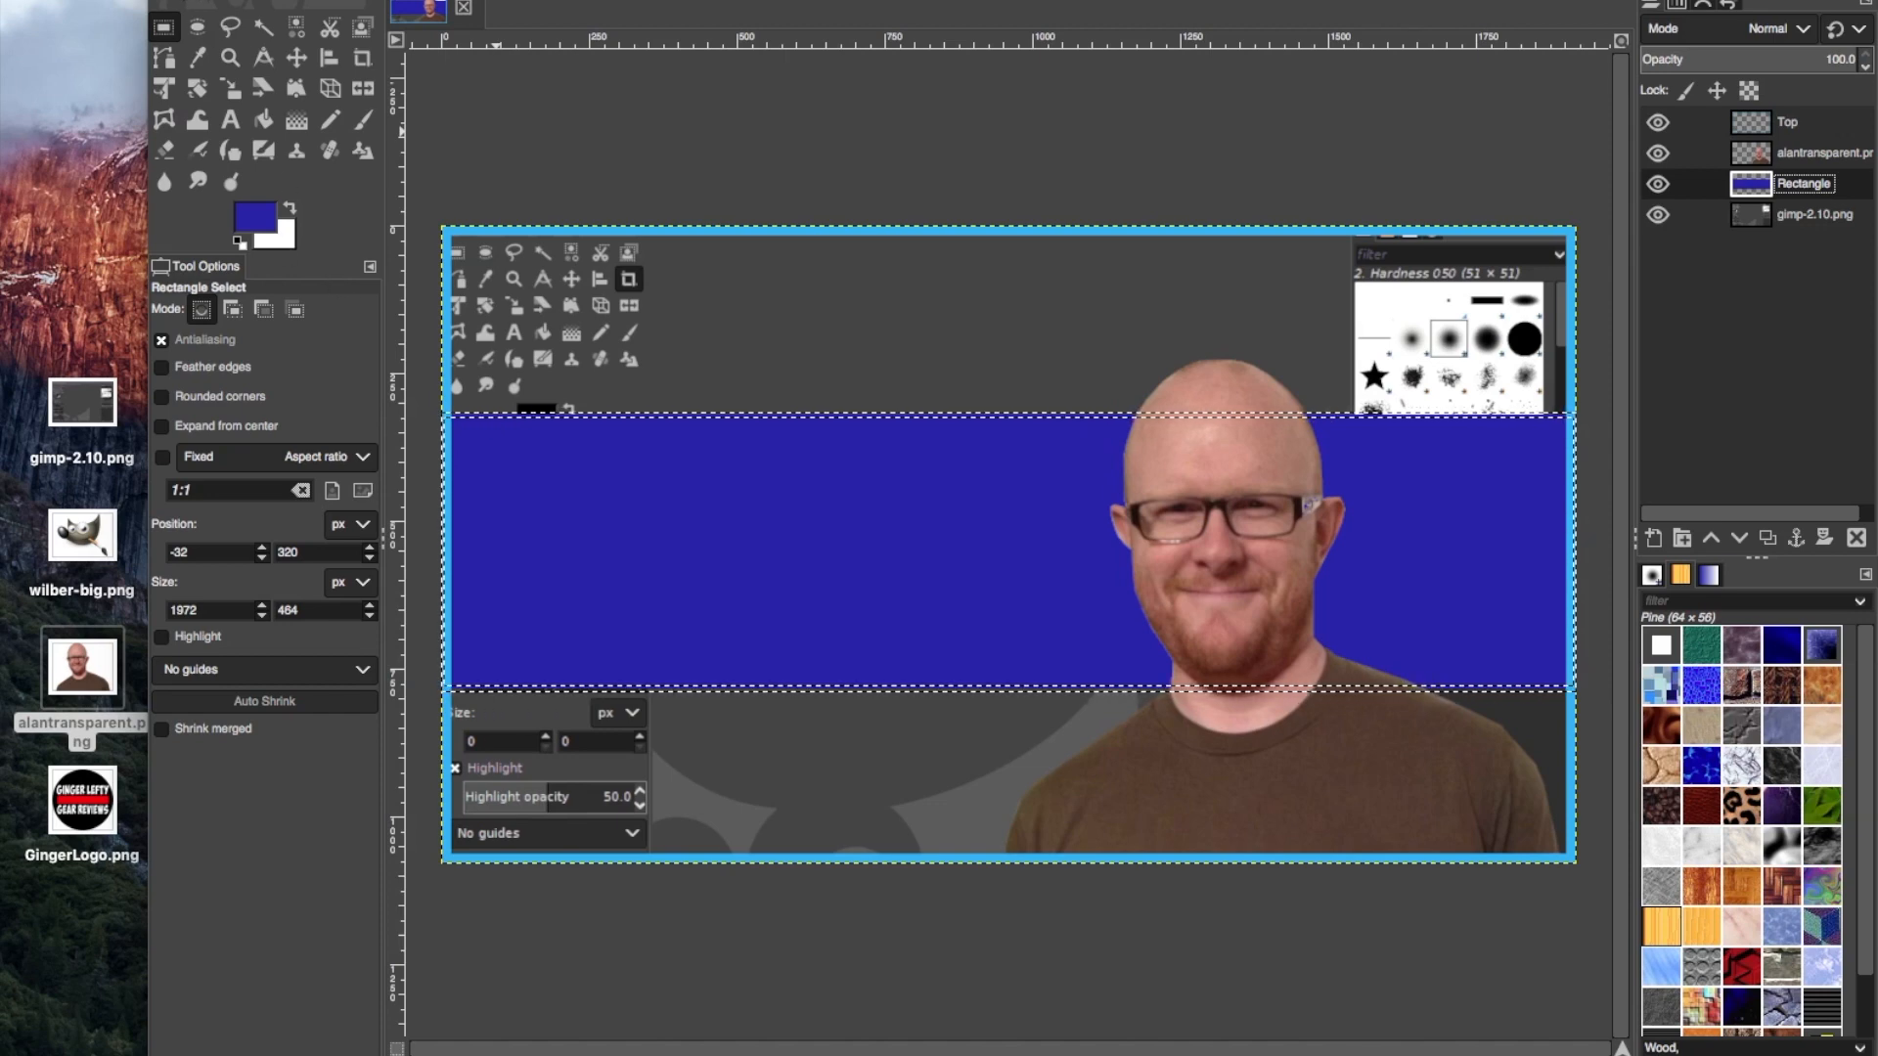
Fill the border selection with the white background color to outline the blue band
click(141, 1)
mouse_move(213, 252)
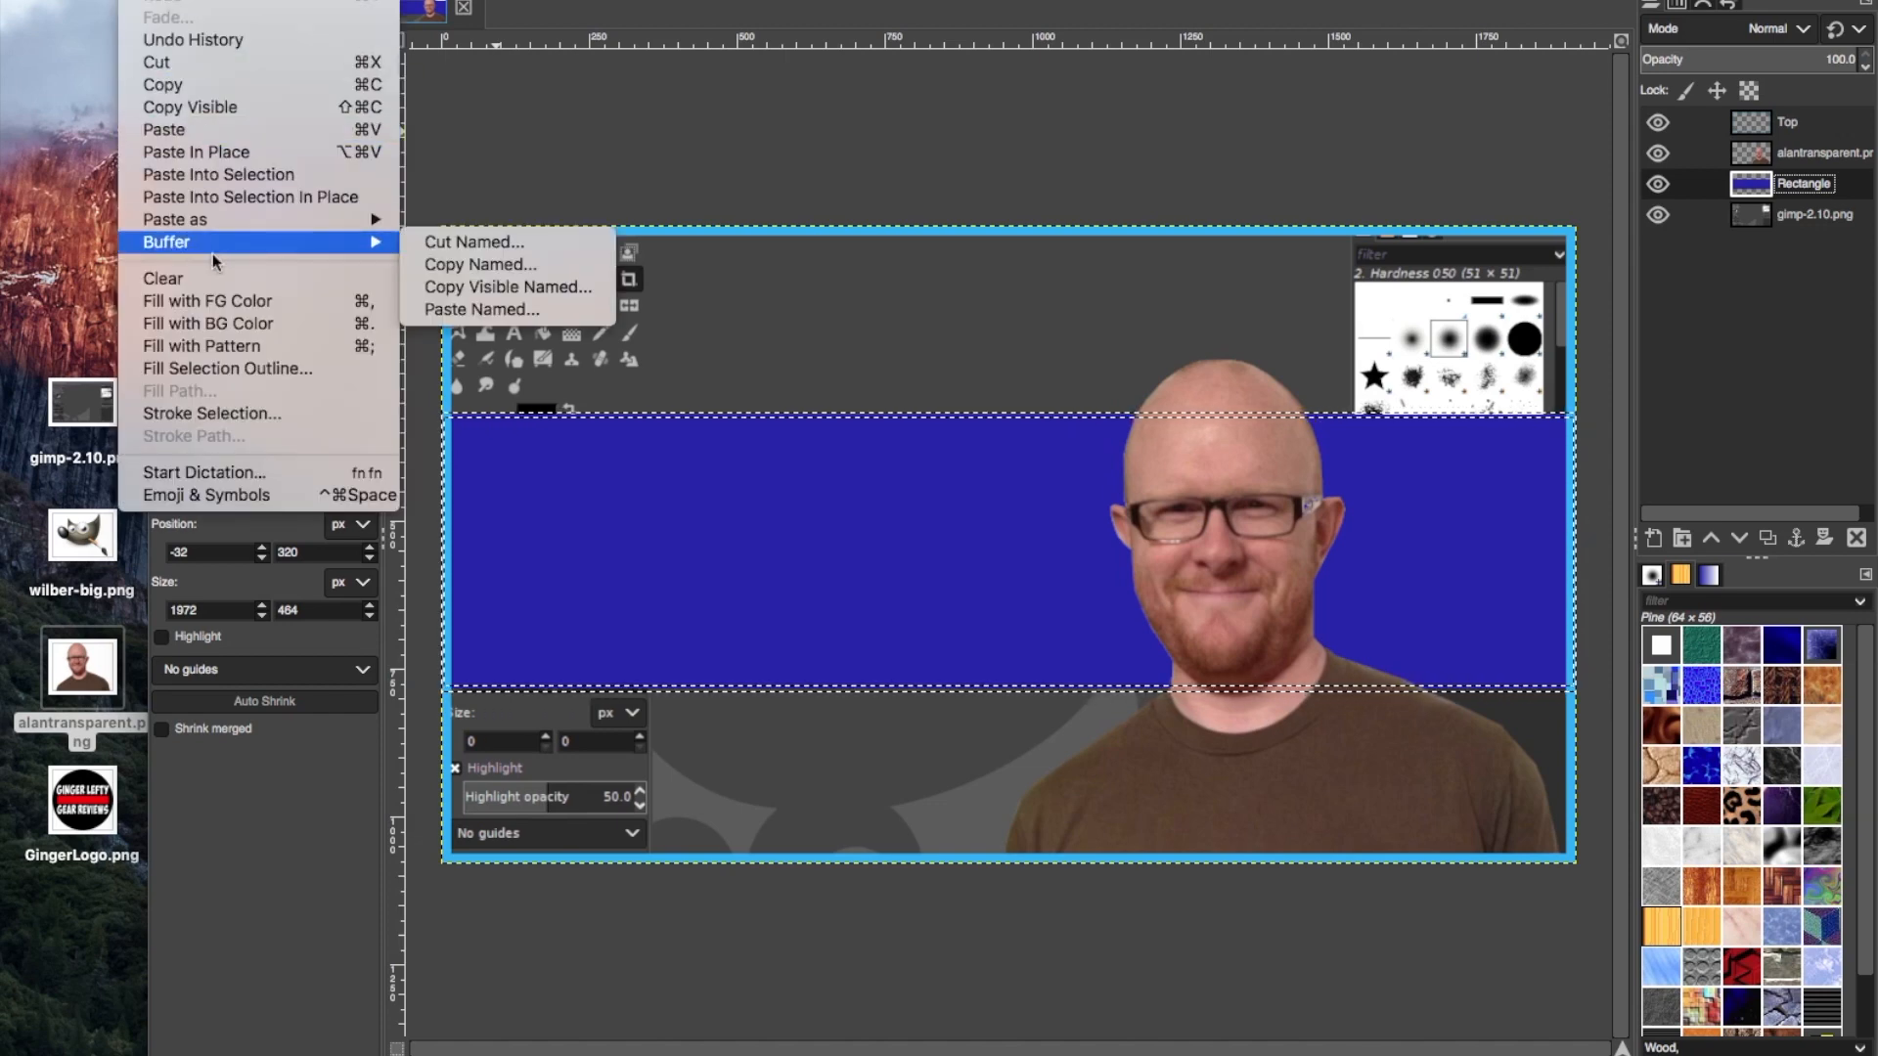
click(235, 323)
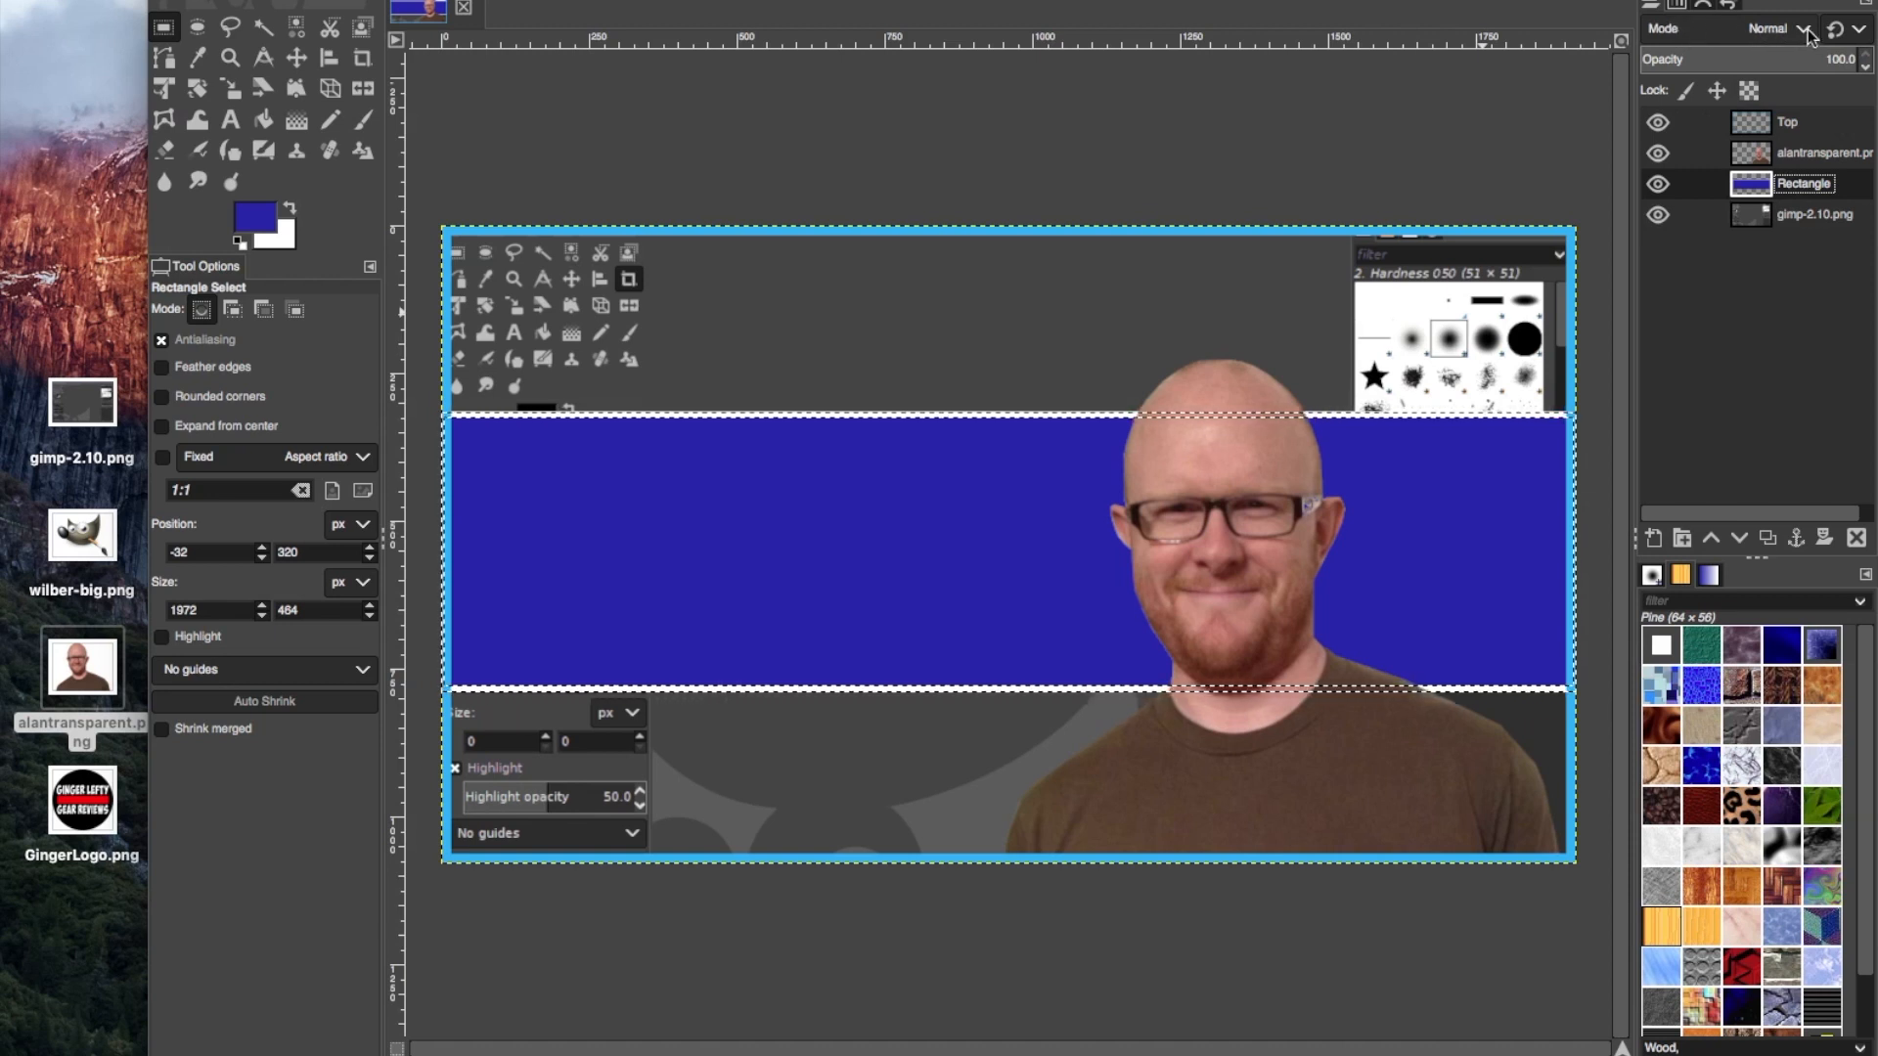
Set the Rectangle layer's blend mode to Hard light and its opacity to 70
click(1807, 27)
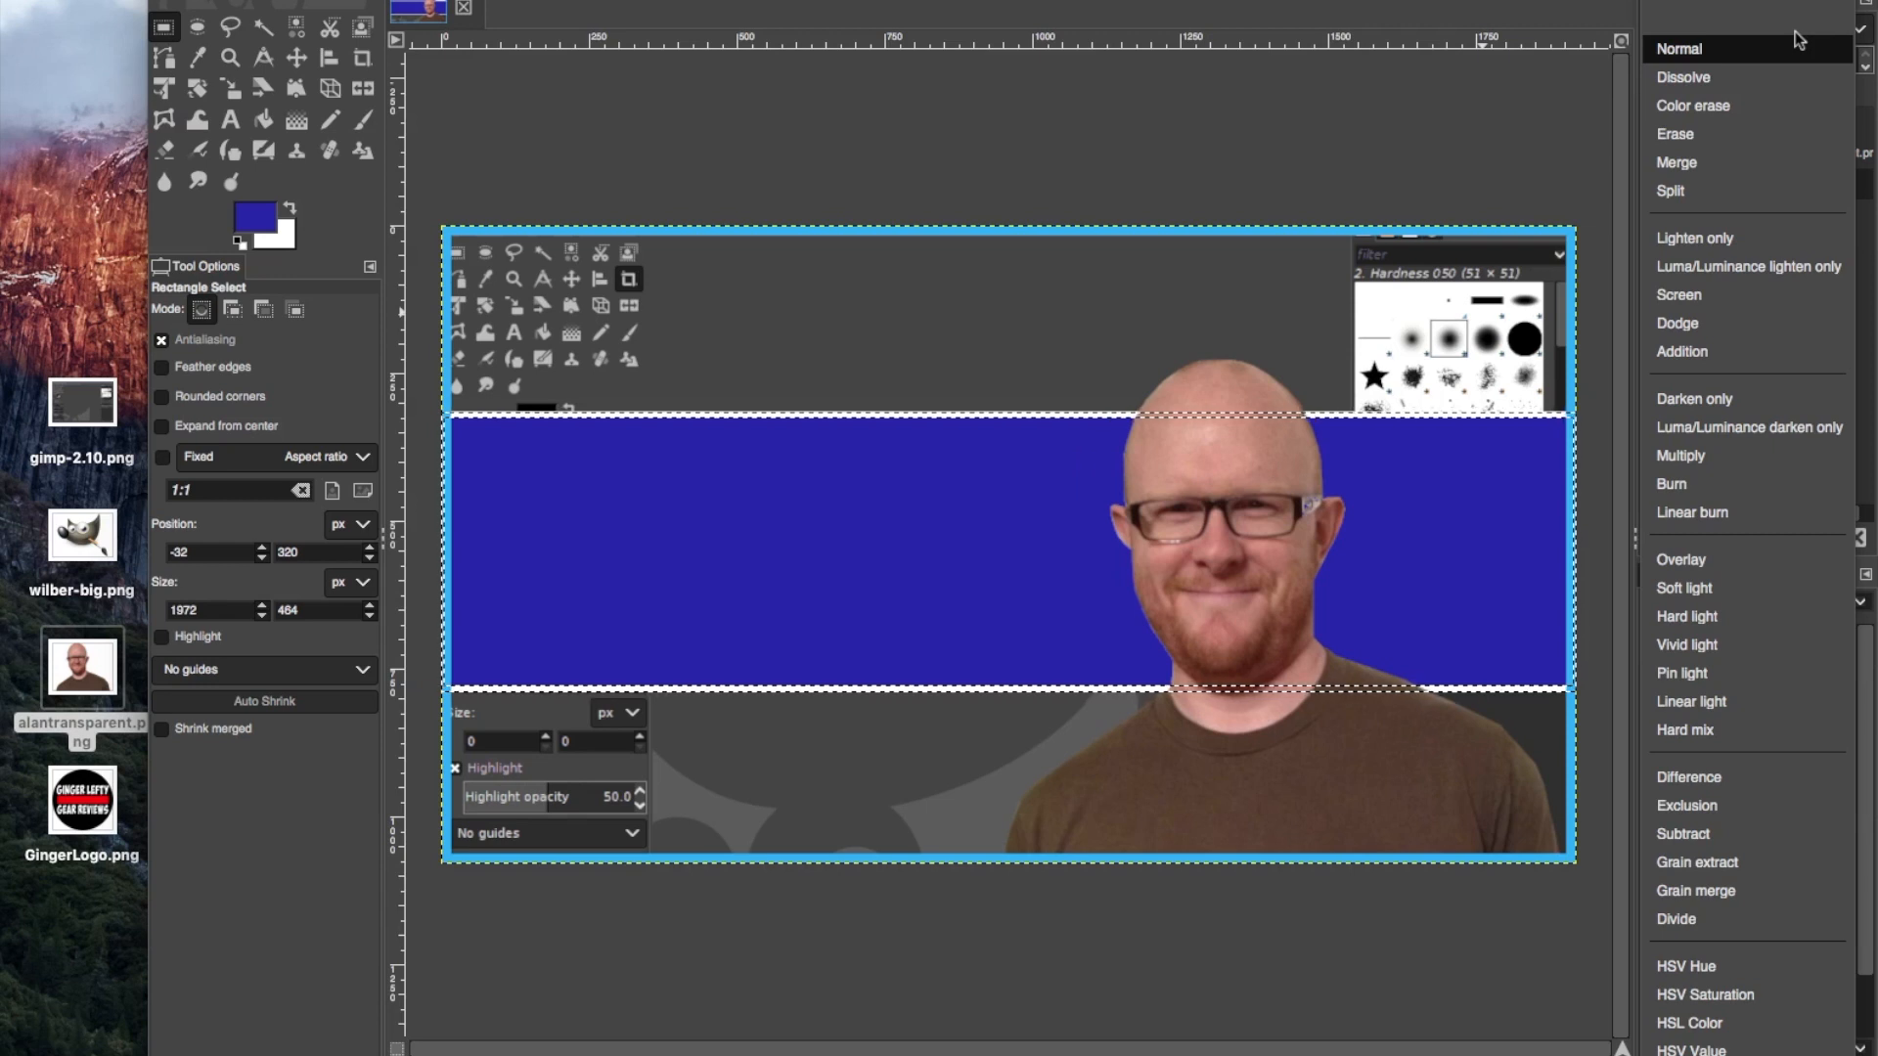
click(1712, 624)
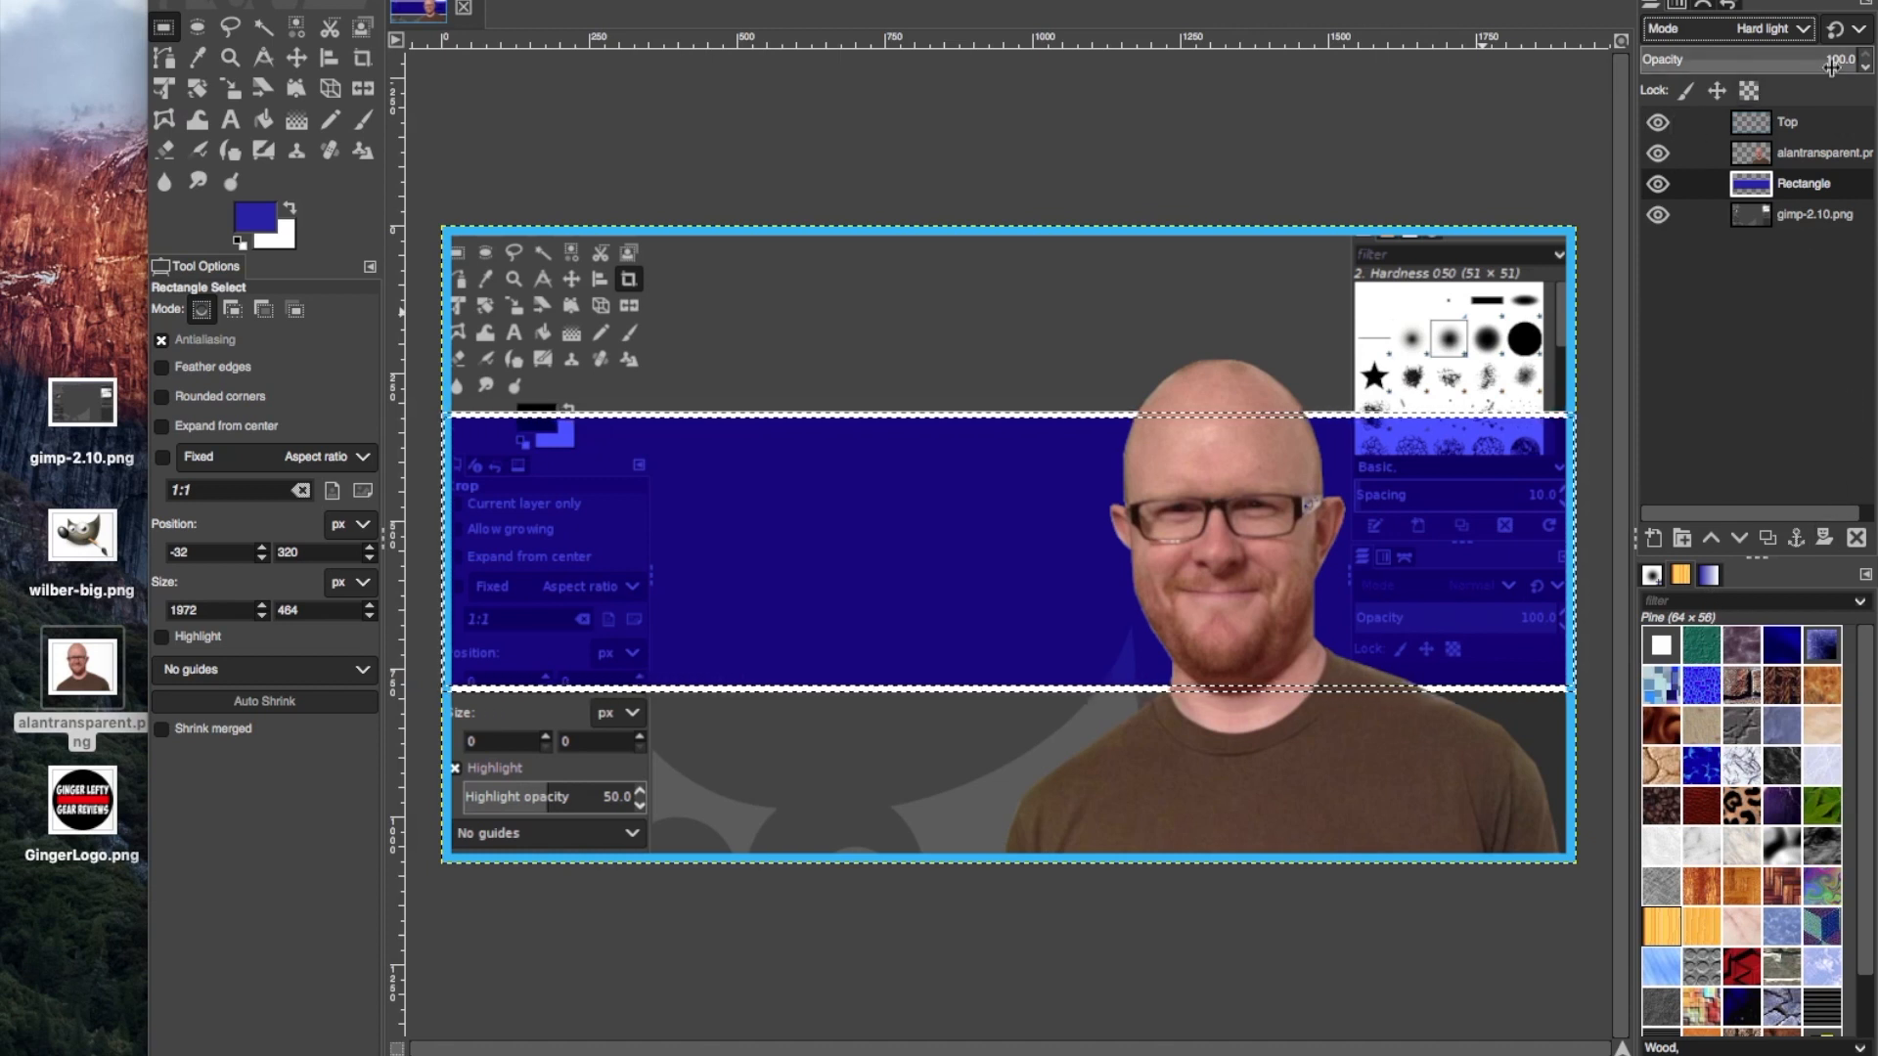
click(1866, 68)
click(1866, 68)
click(1865, 68)
click(1866, 67)
click(1866, 67)
click(1866, 68)
click(1866, 68)
click(1866, 68)
click(1866, 67)
click(1866, 68)
click(1866, 67)
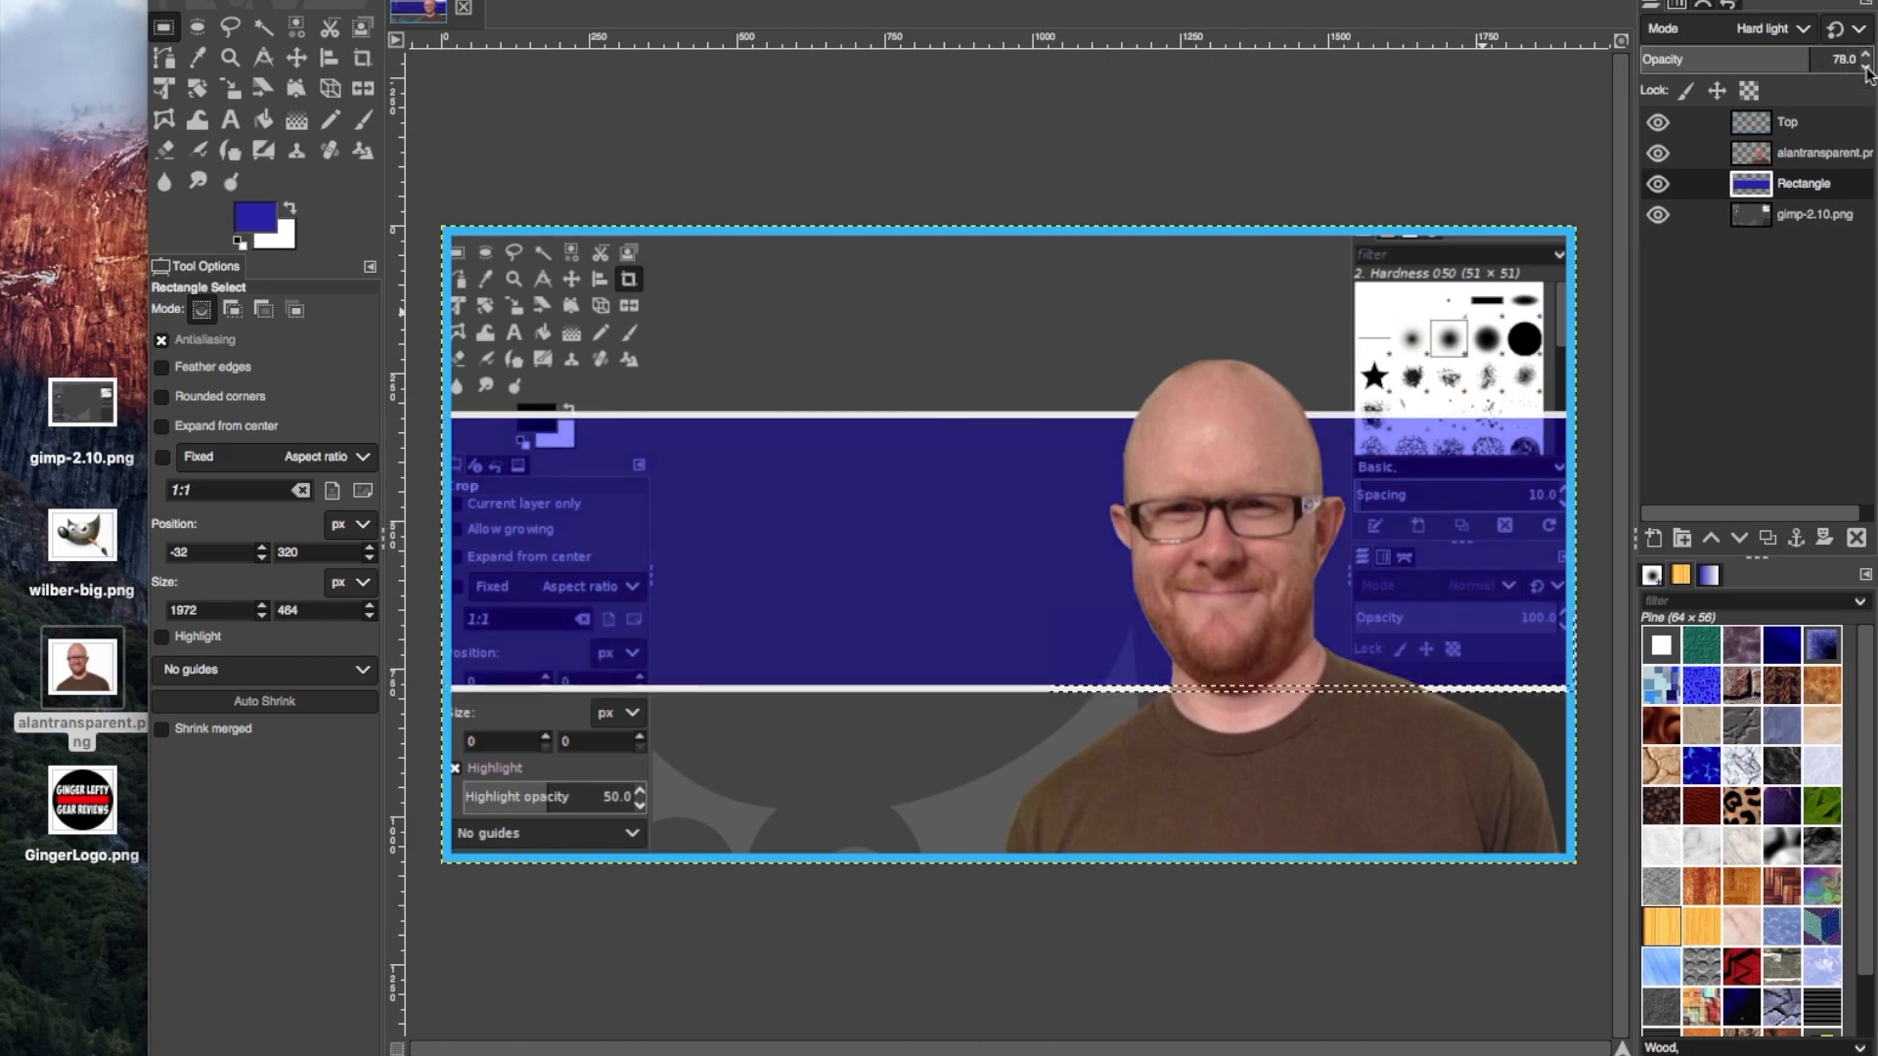
click(1866, 67)
click(1866, 67)
click(1866, 68)
click(1866, 67)
click(1866, 68)
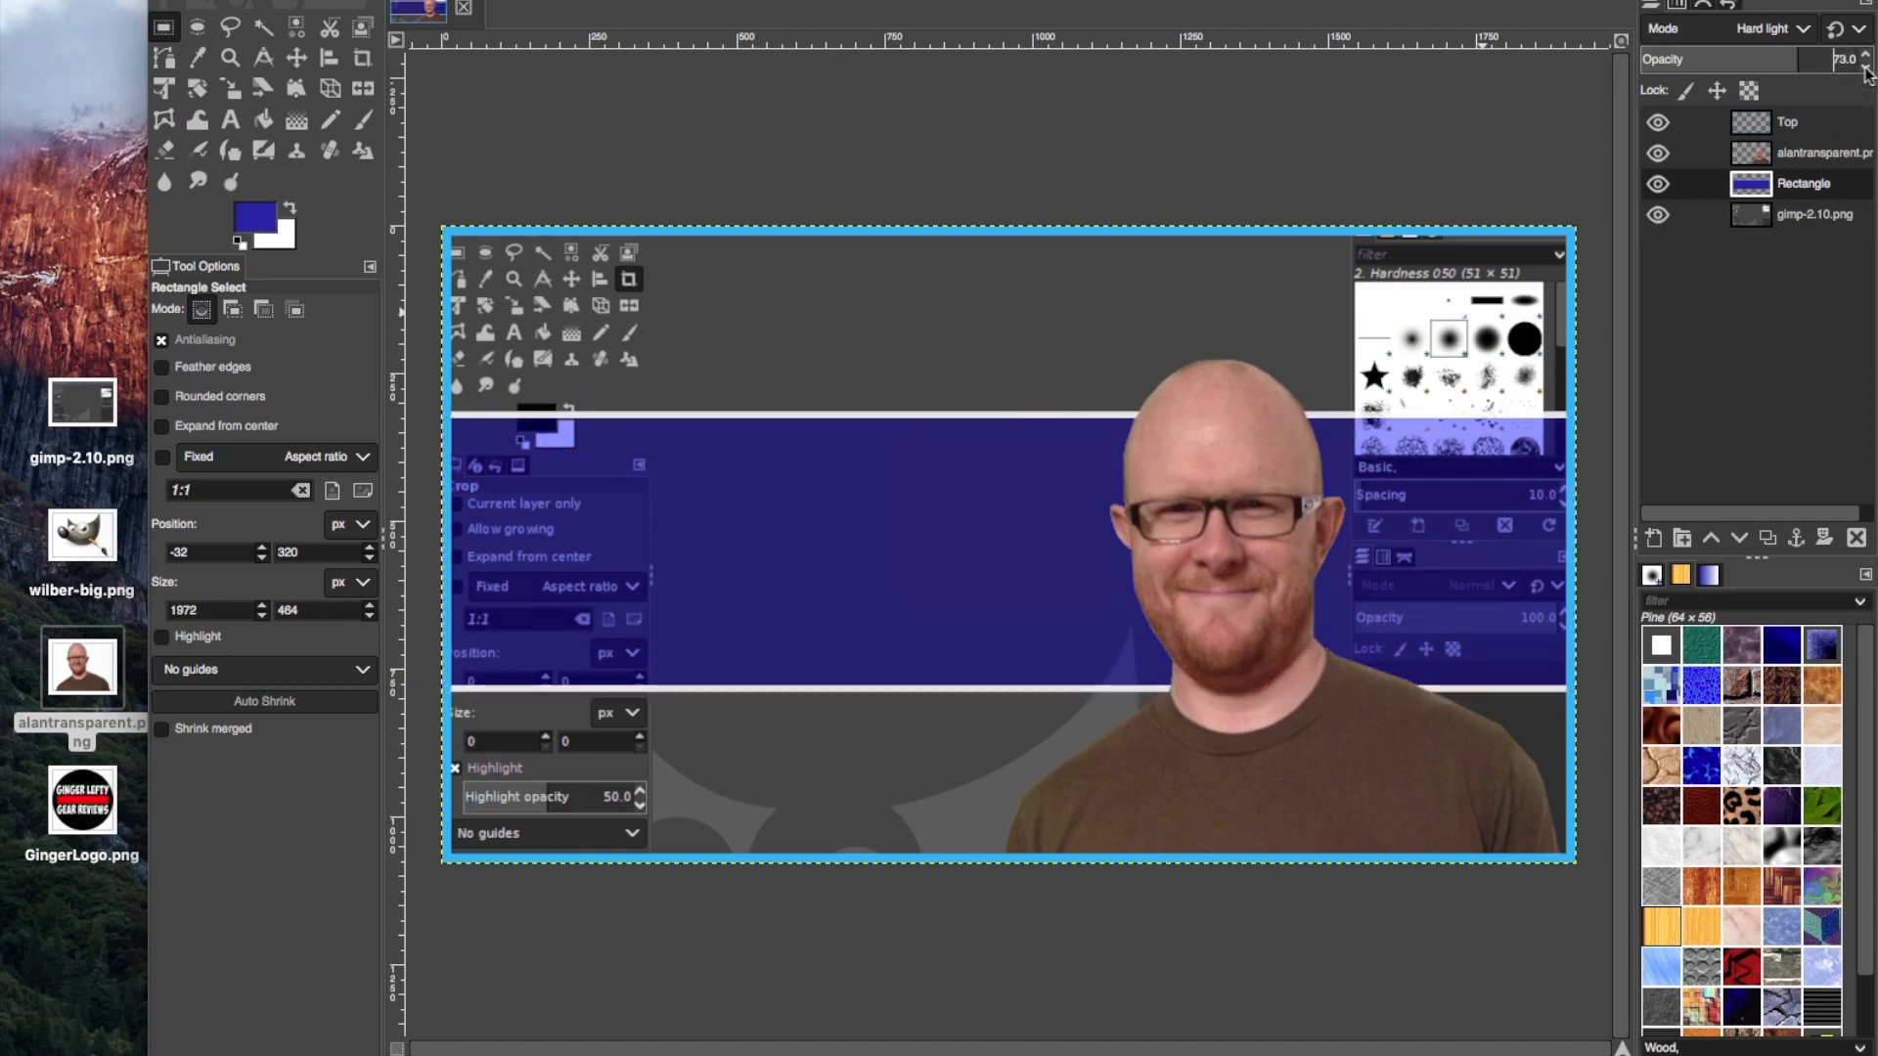
click(1866, 67)
click(1865, 68)
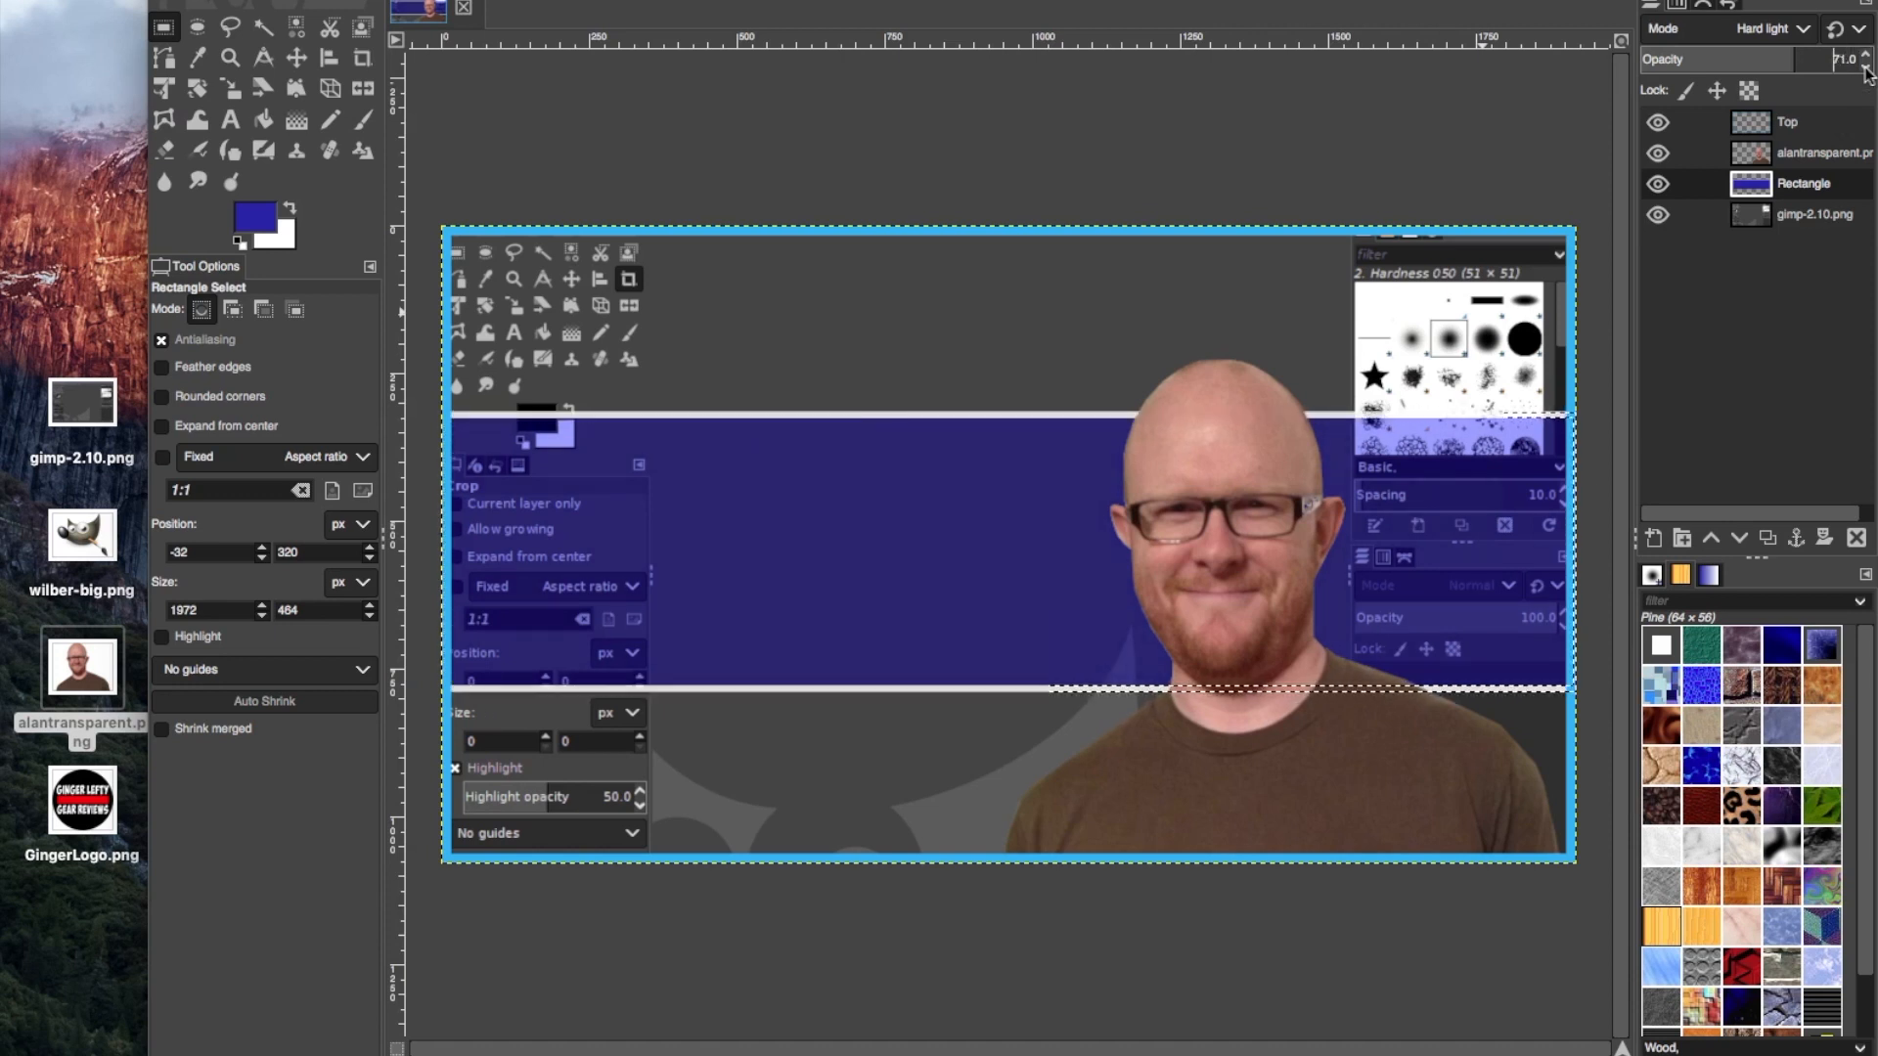
click(1866, 67)
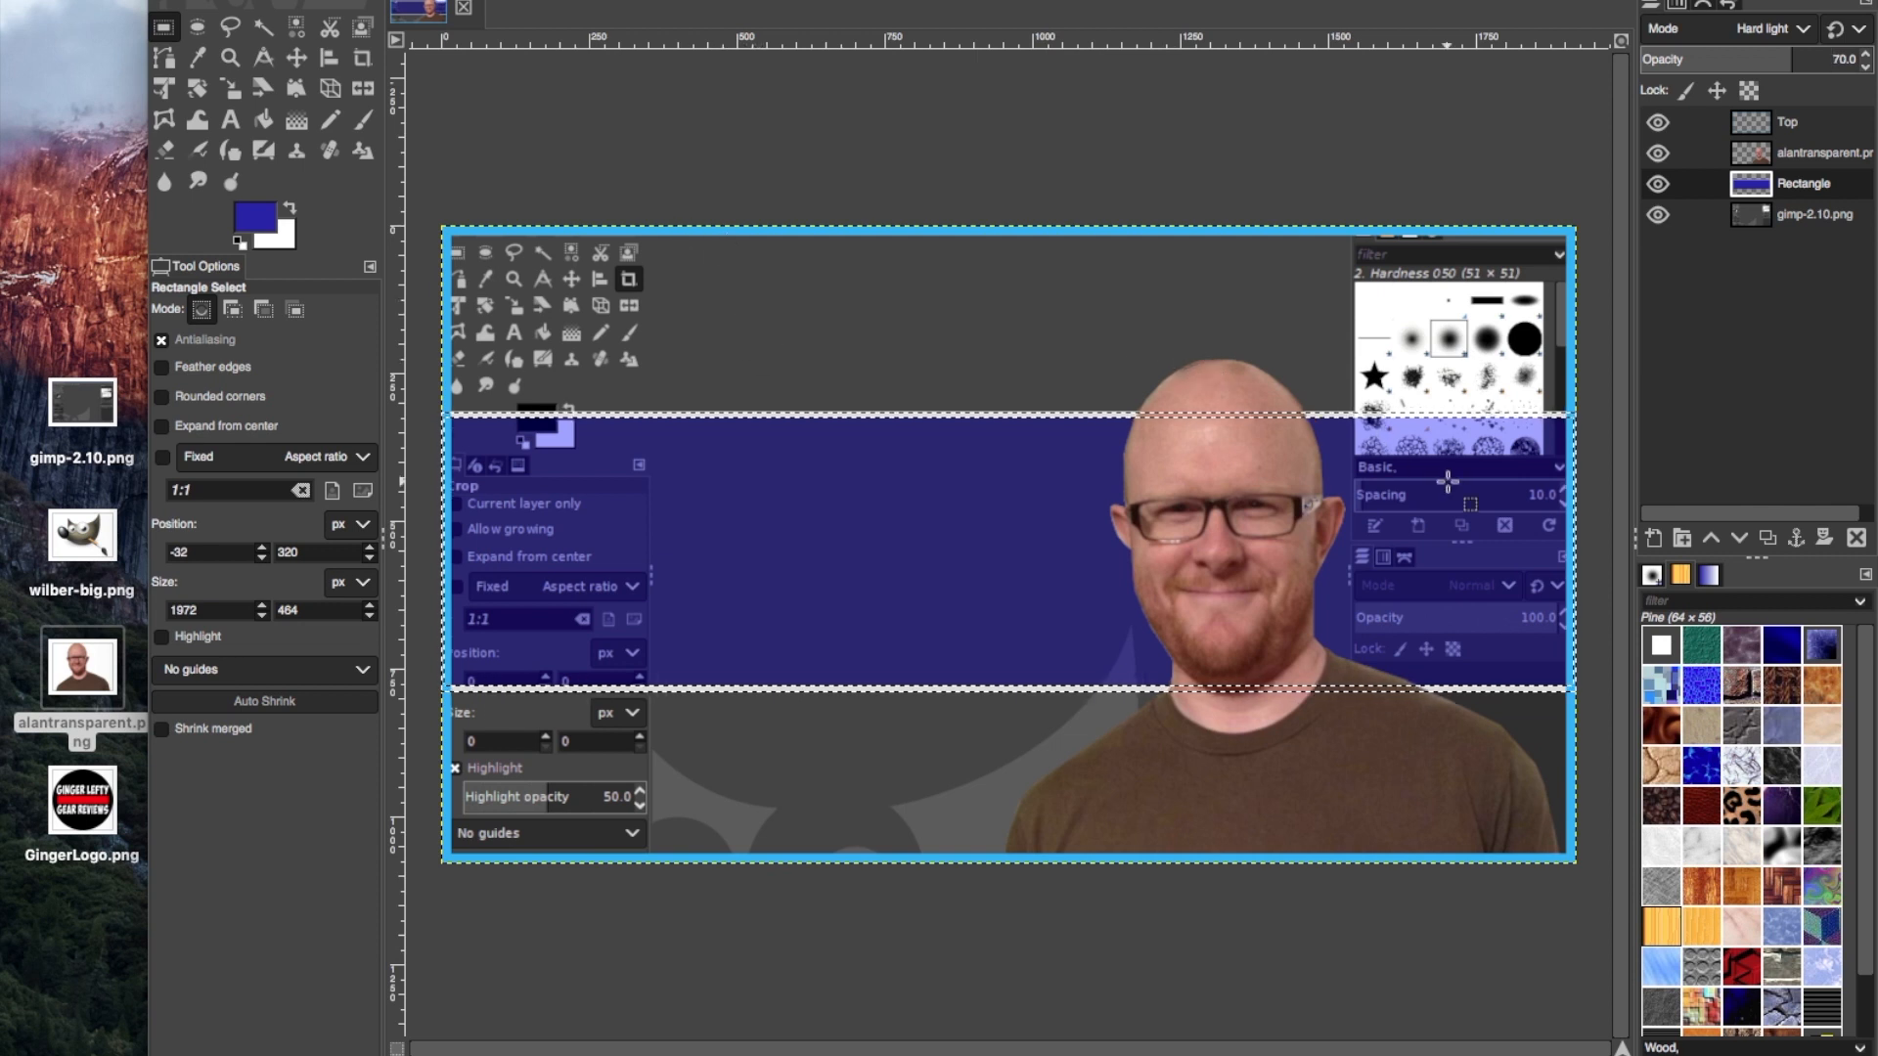
Create a new 1920 × 1080 layer above the Rectangle layer, filled with the foreground color
click(1654, 540)
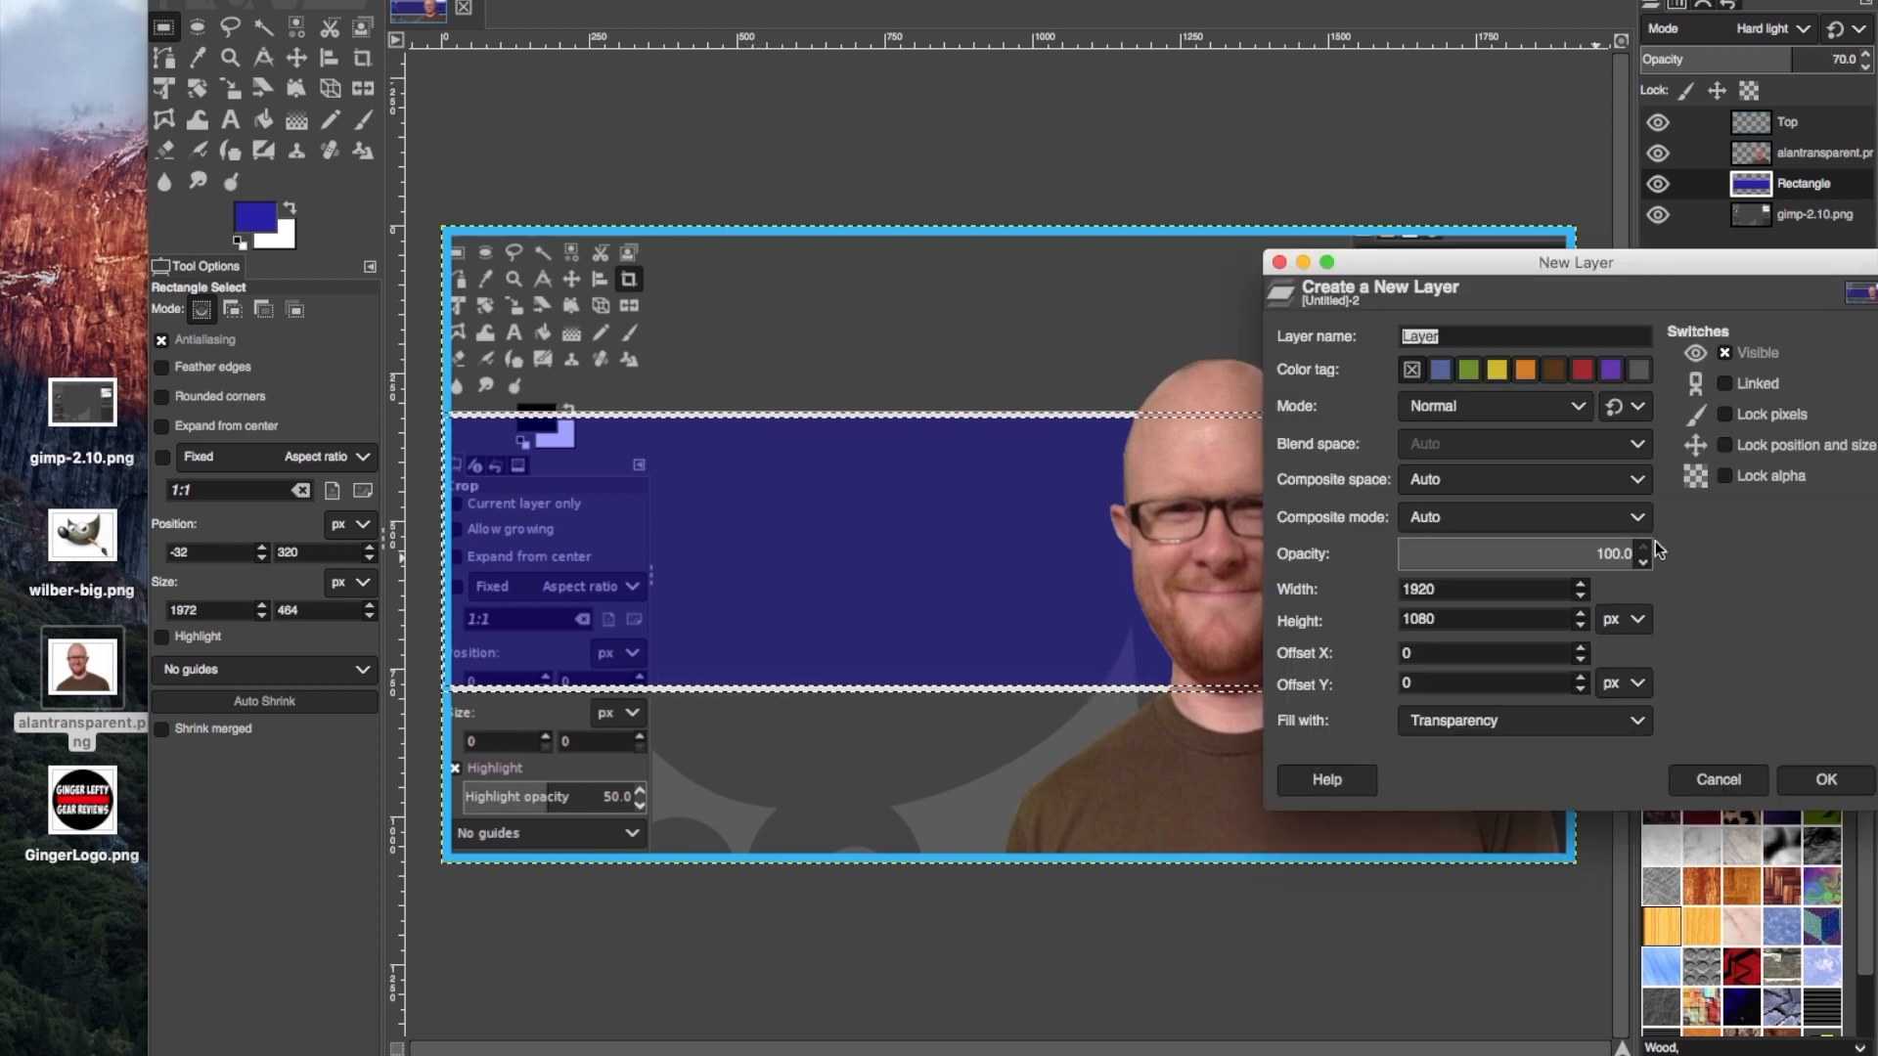
click(1522, 732)
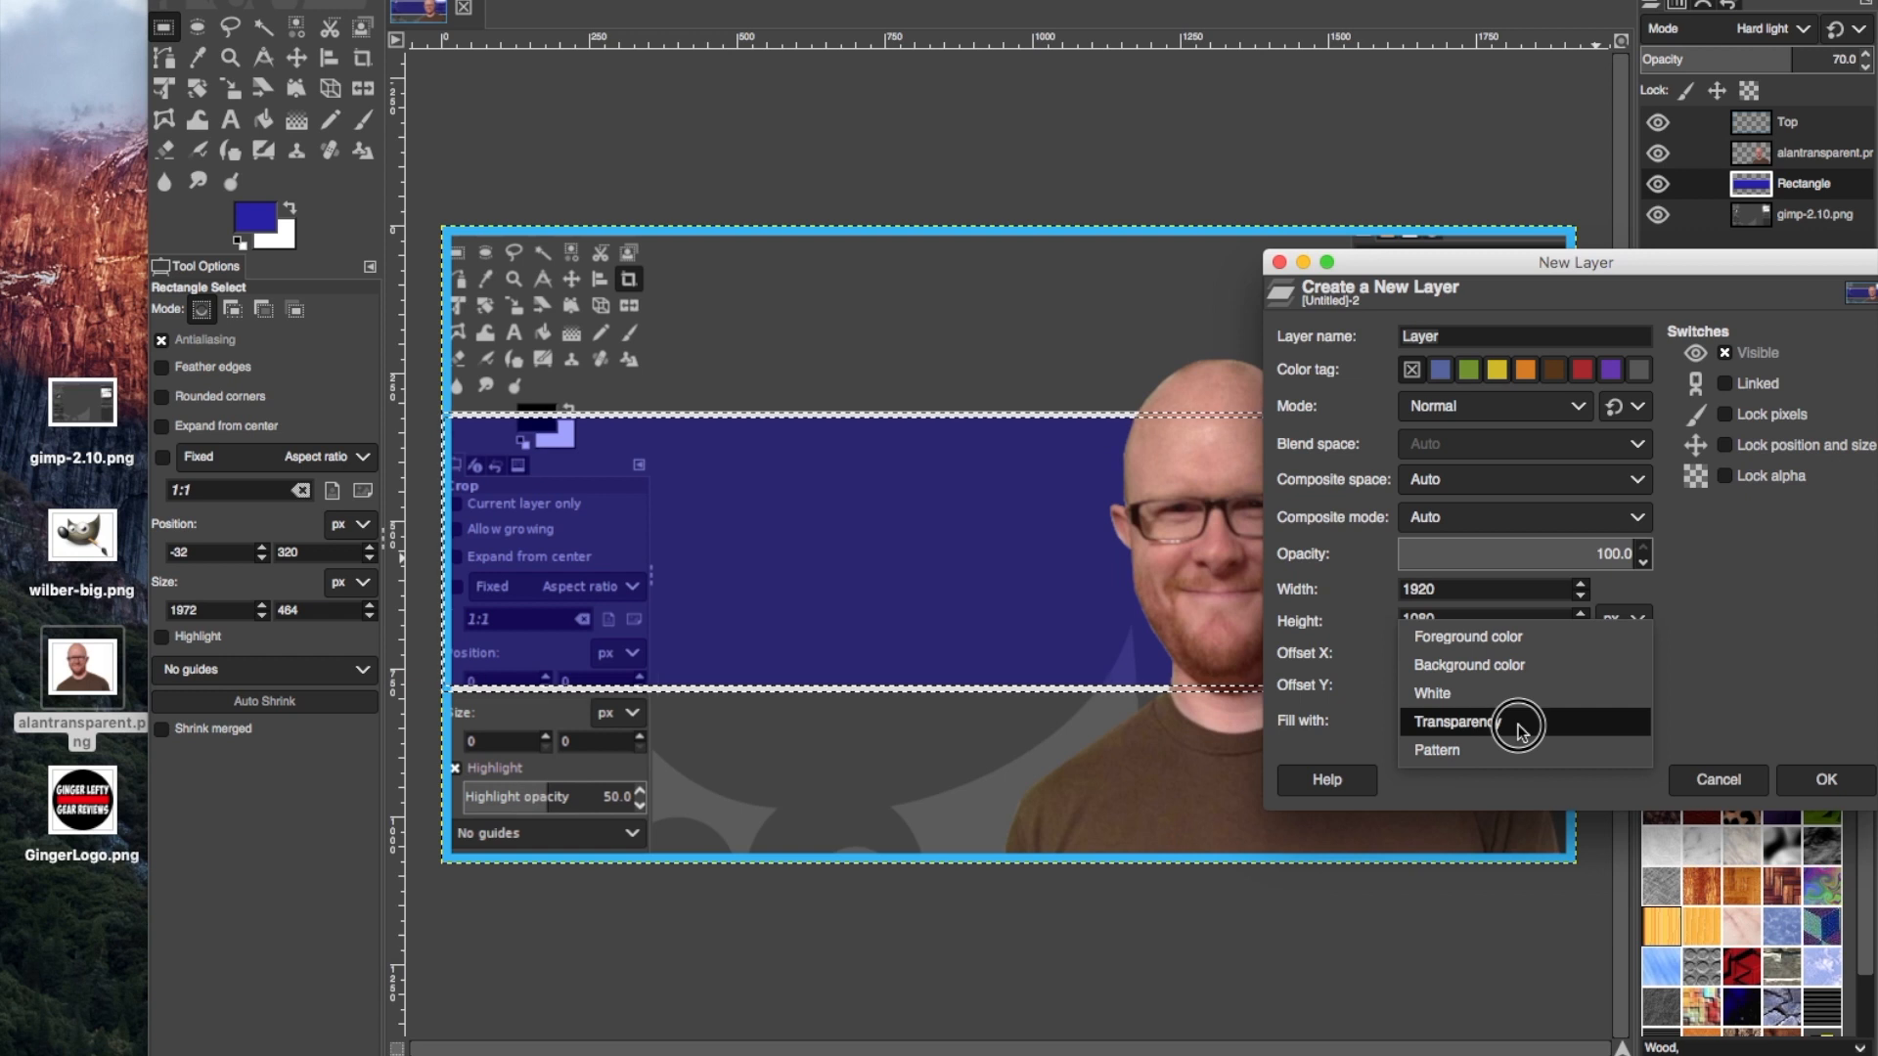
click(1474, 637)
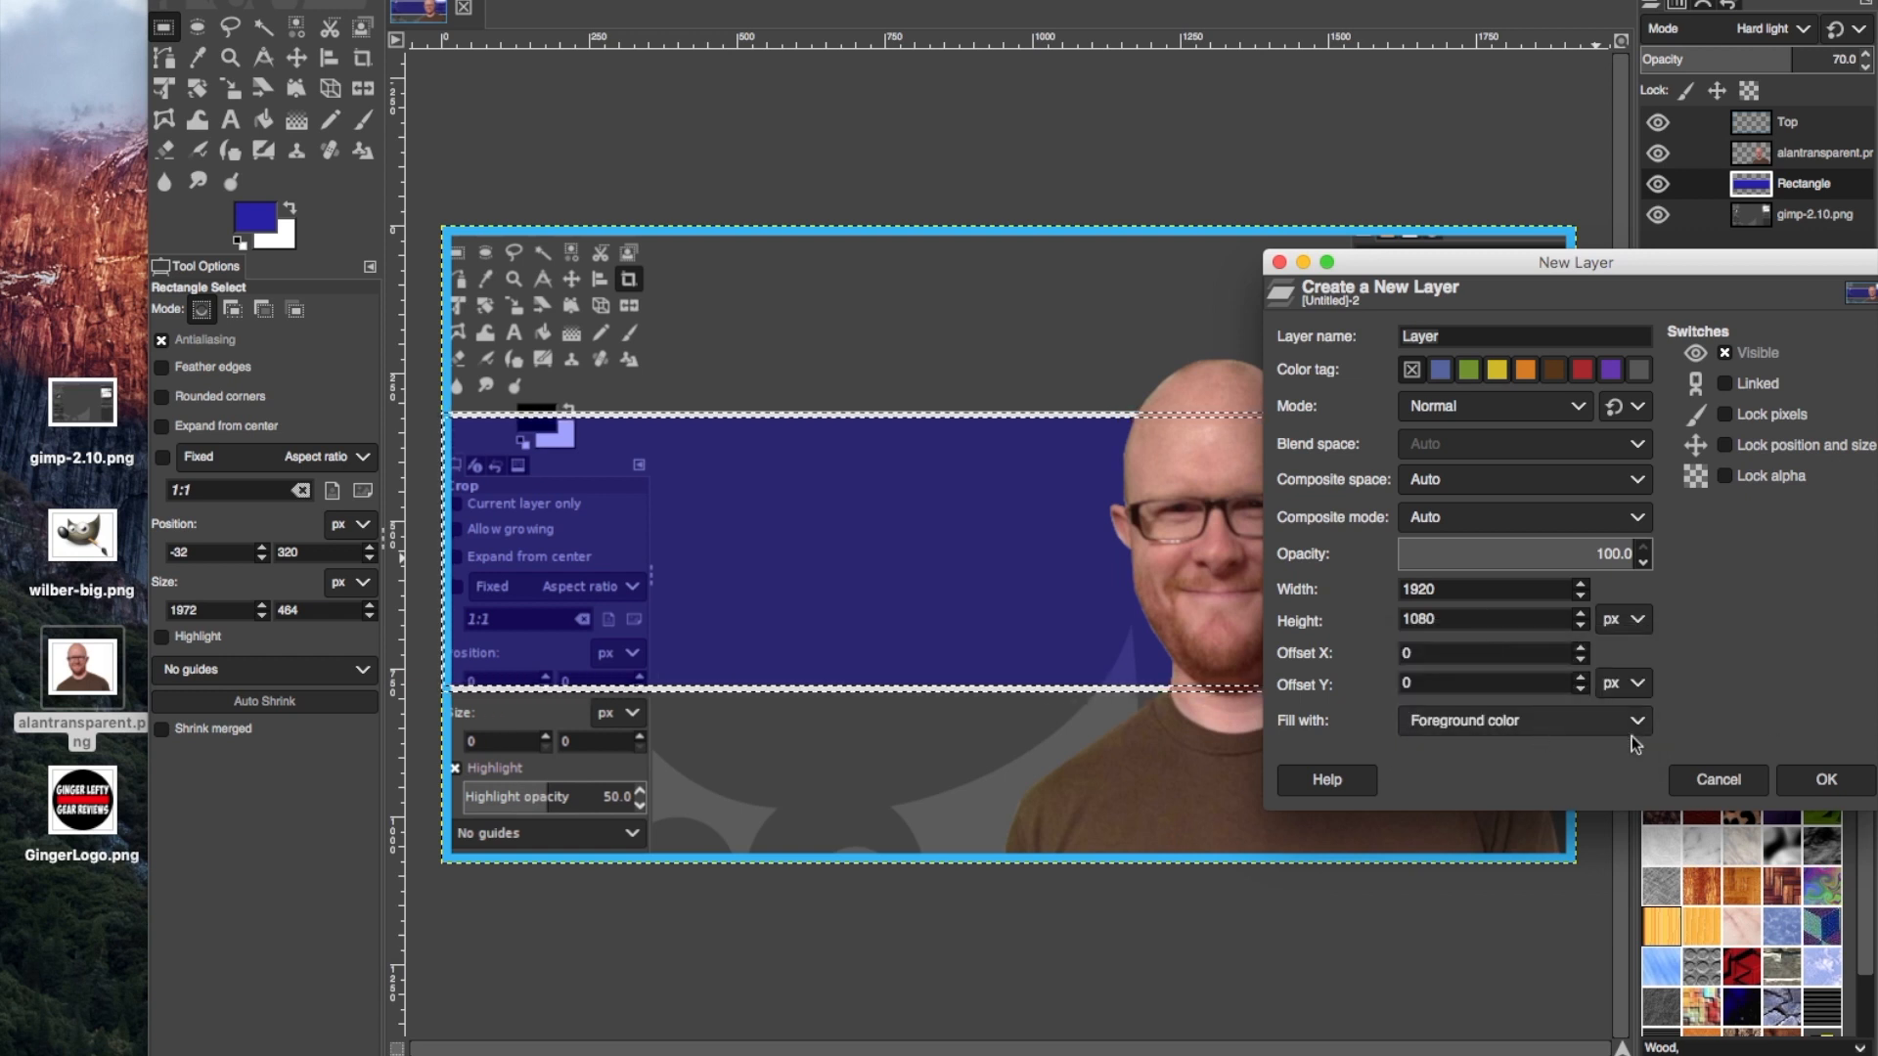
click(1821, 782)
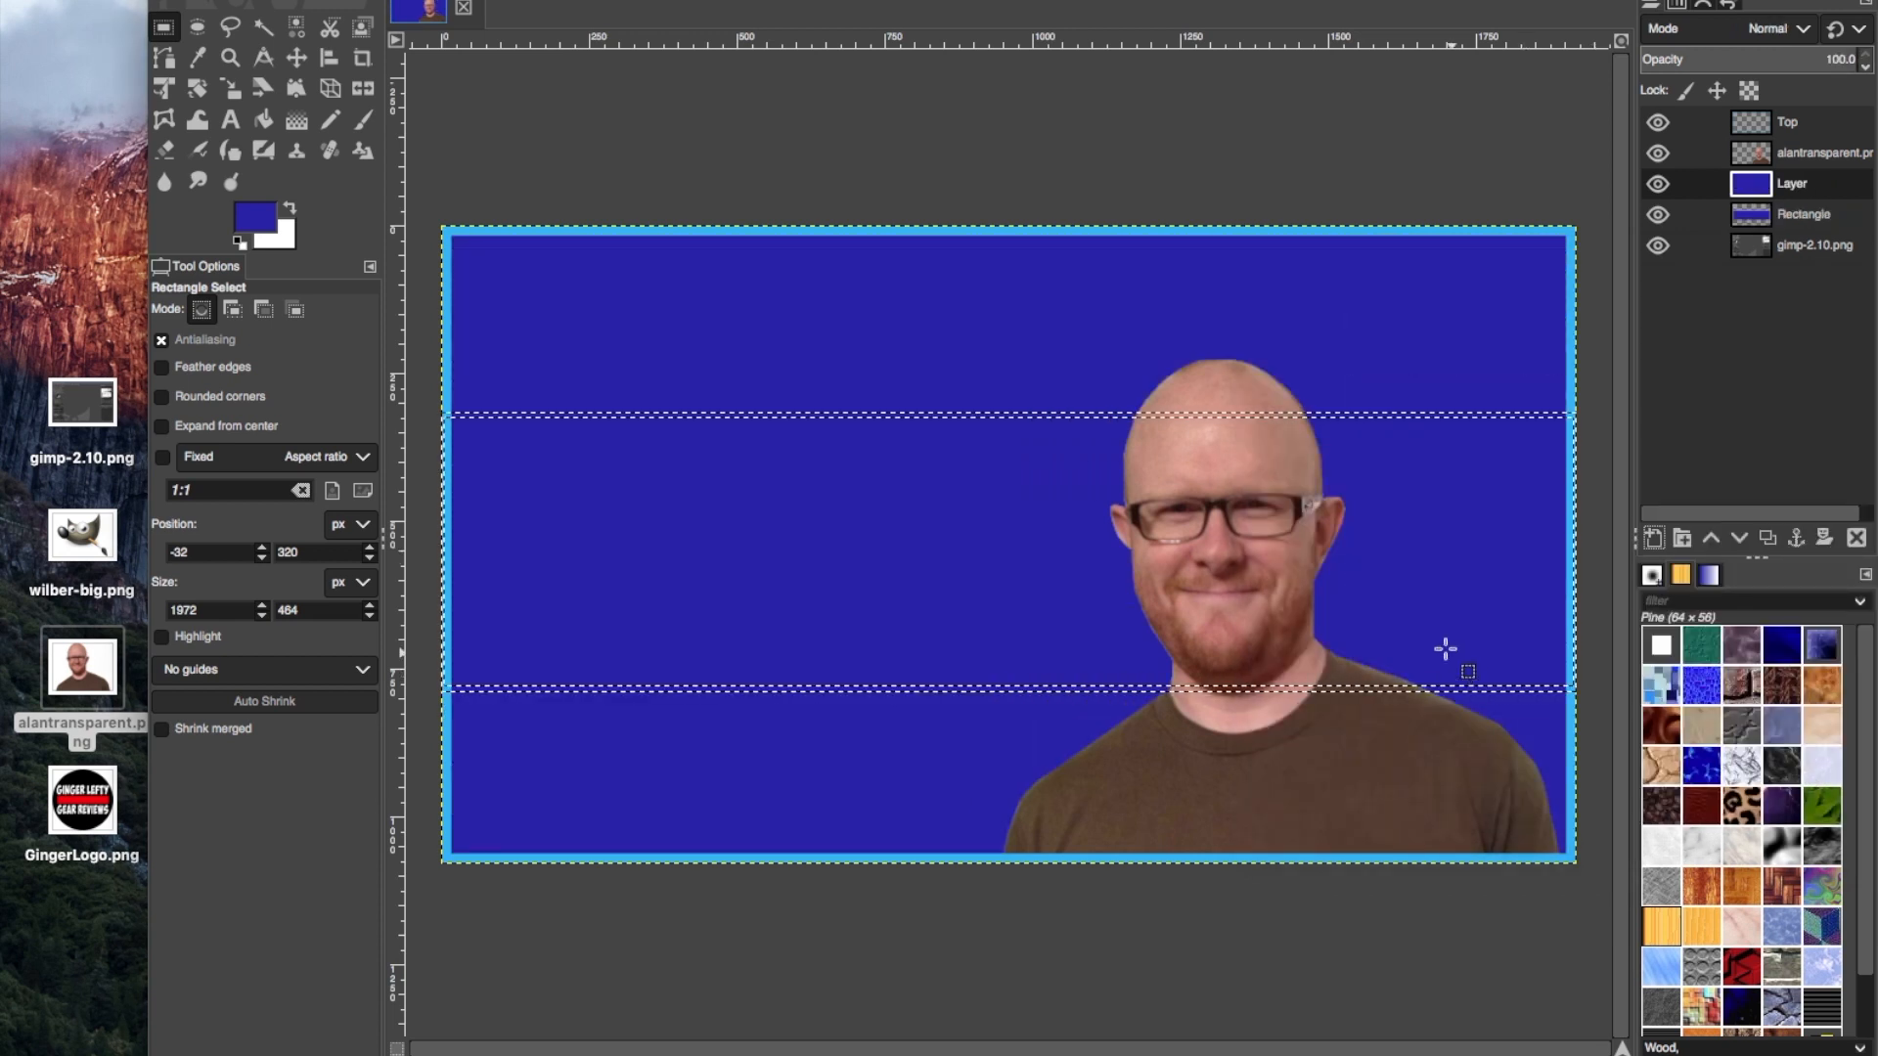
Reset the colors to default black and white, clear the band selection and fill the whole new layer with black
click(235, 244)
click(866, 124)
click(139, 1)
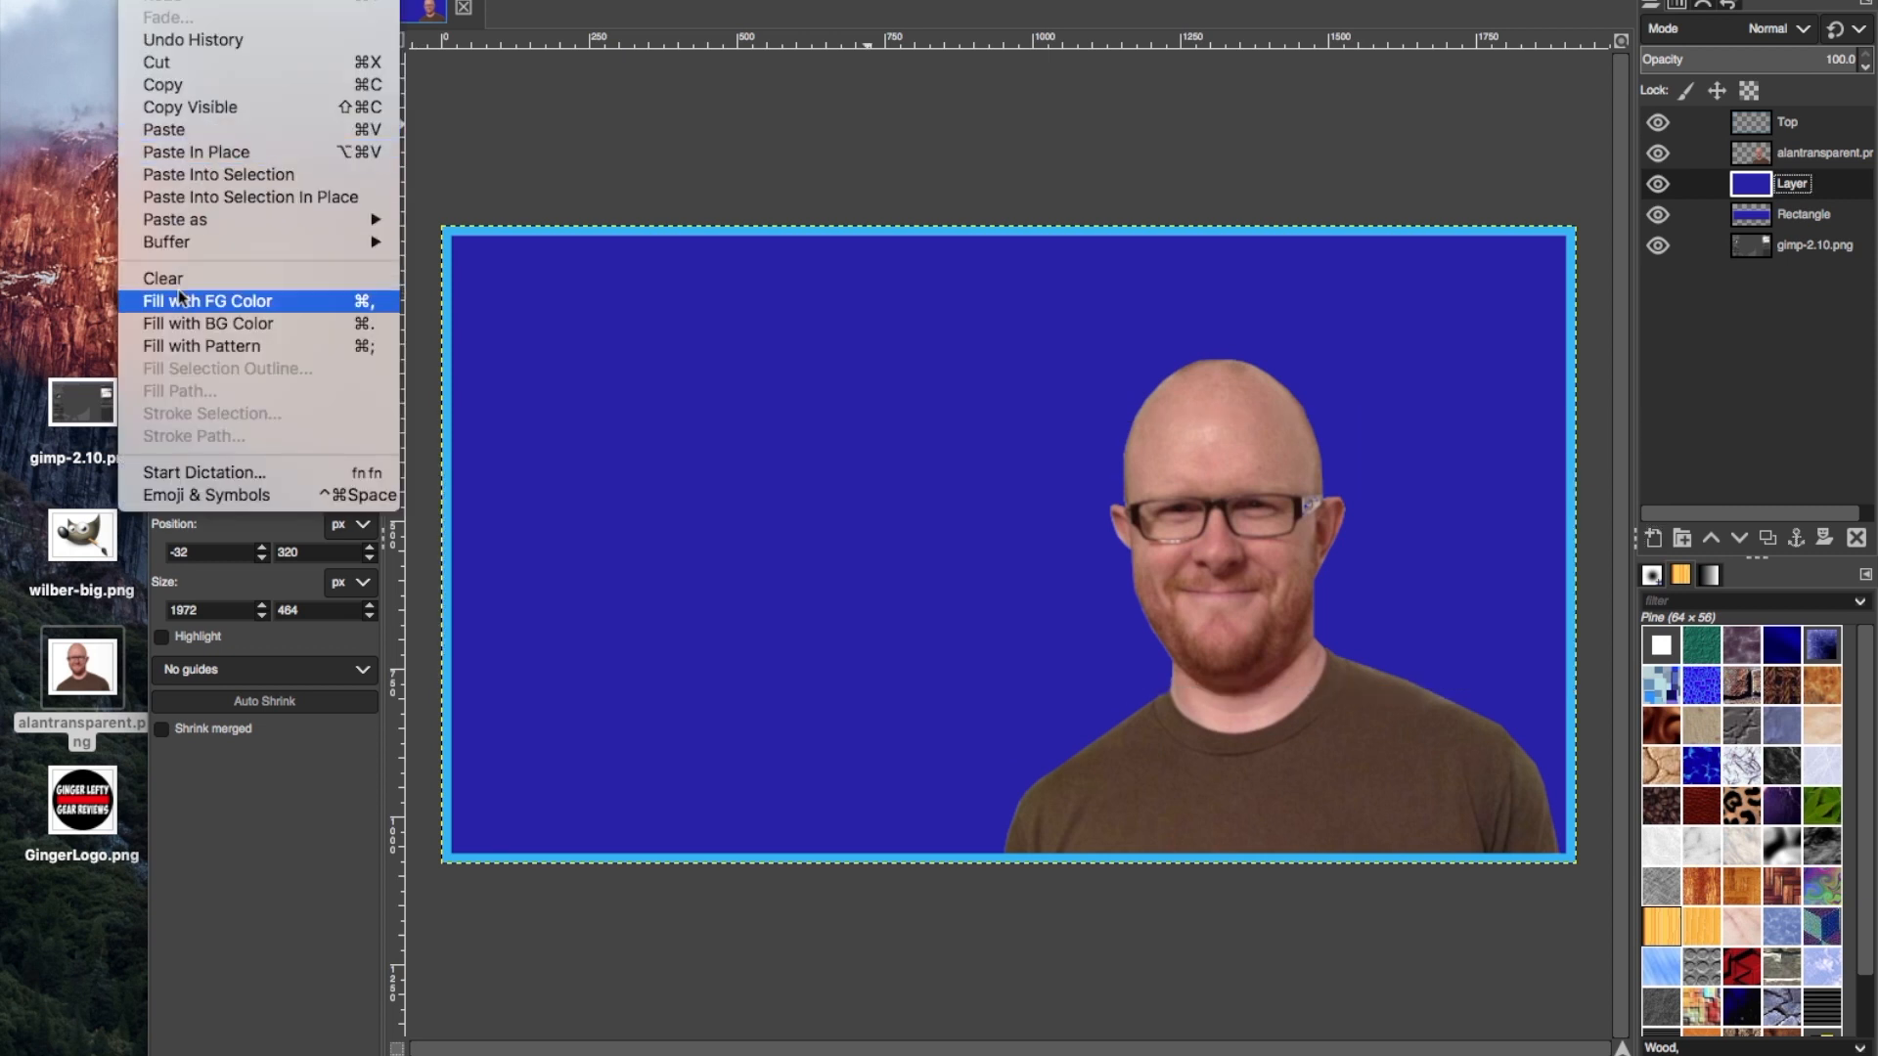
click(203, 306)
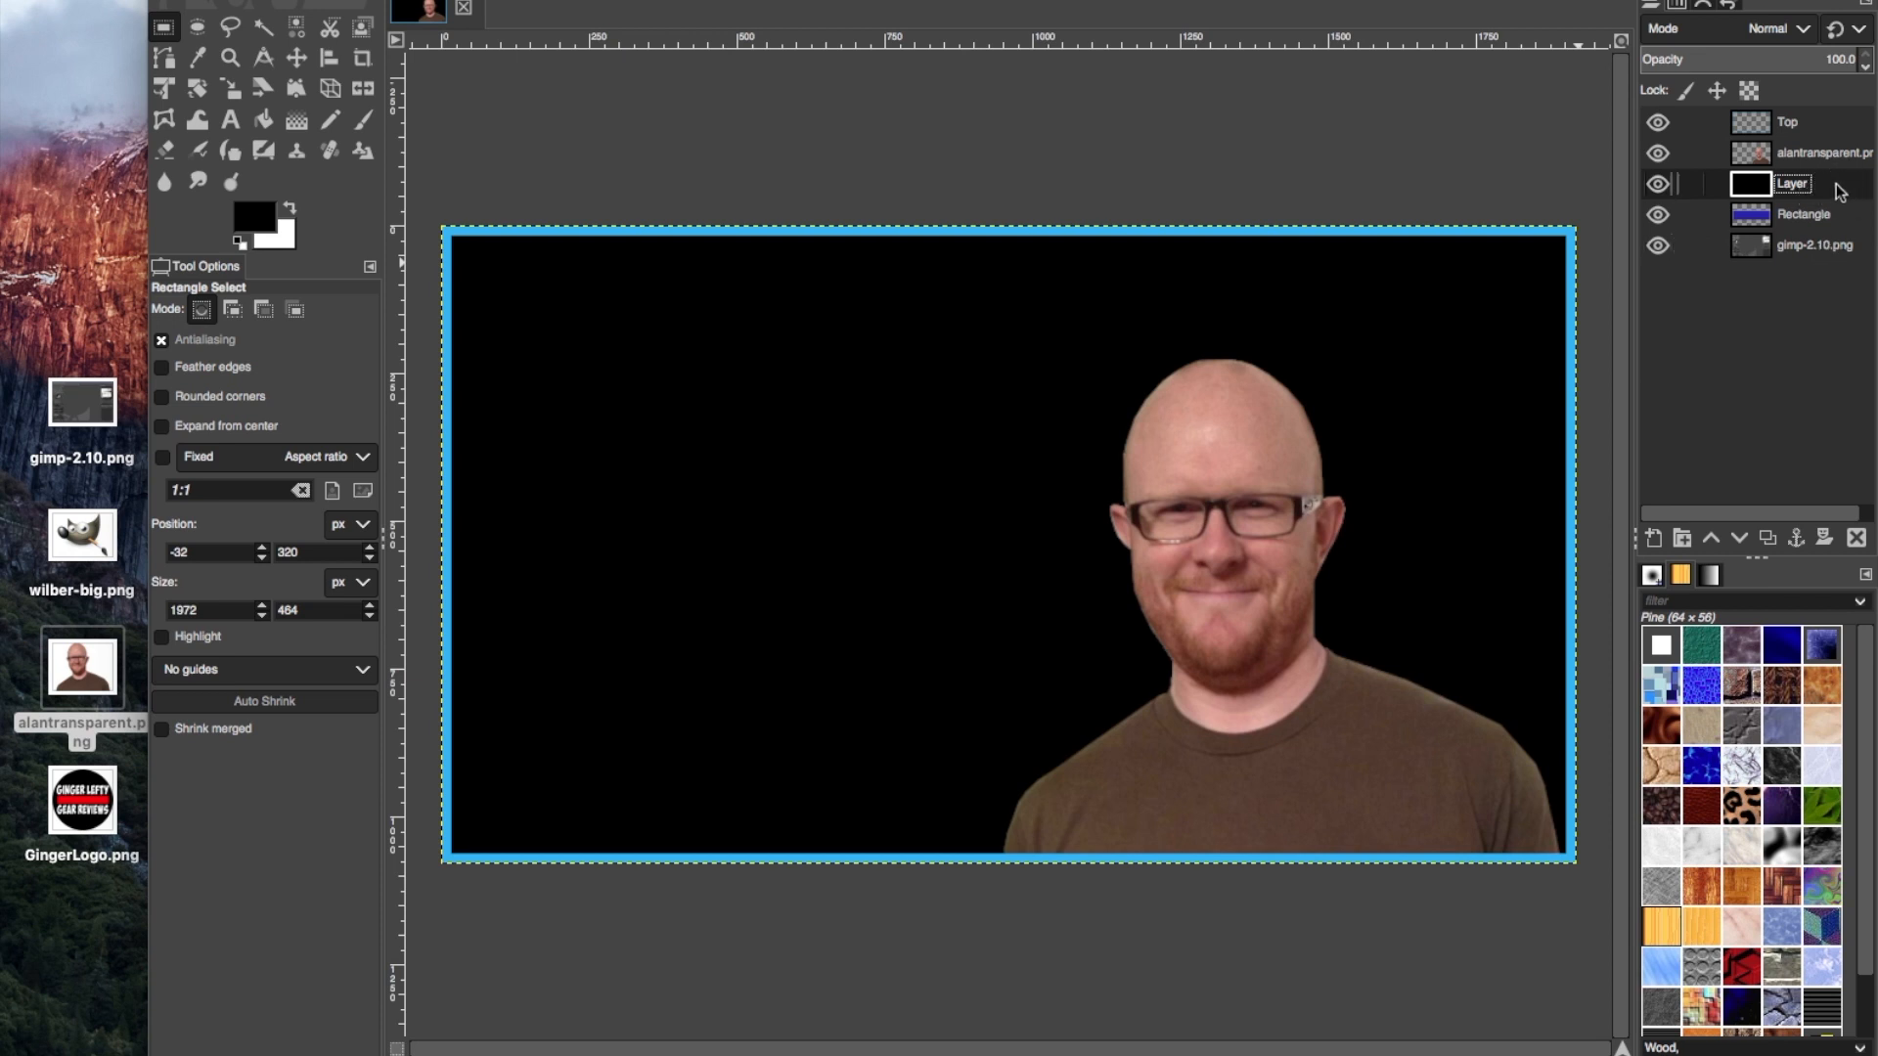
Set the black layer's blend mode to Overlay and its opacity to 30, comparing the image with the layer hidden and shown
click(1806, 35)
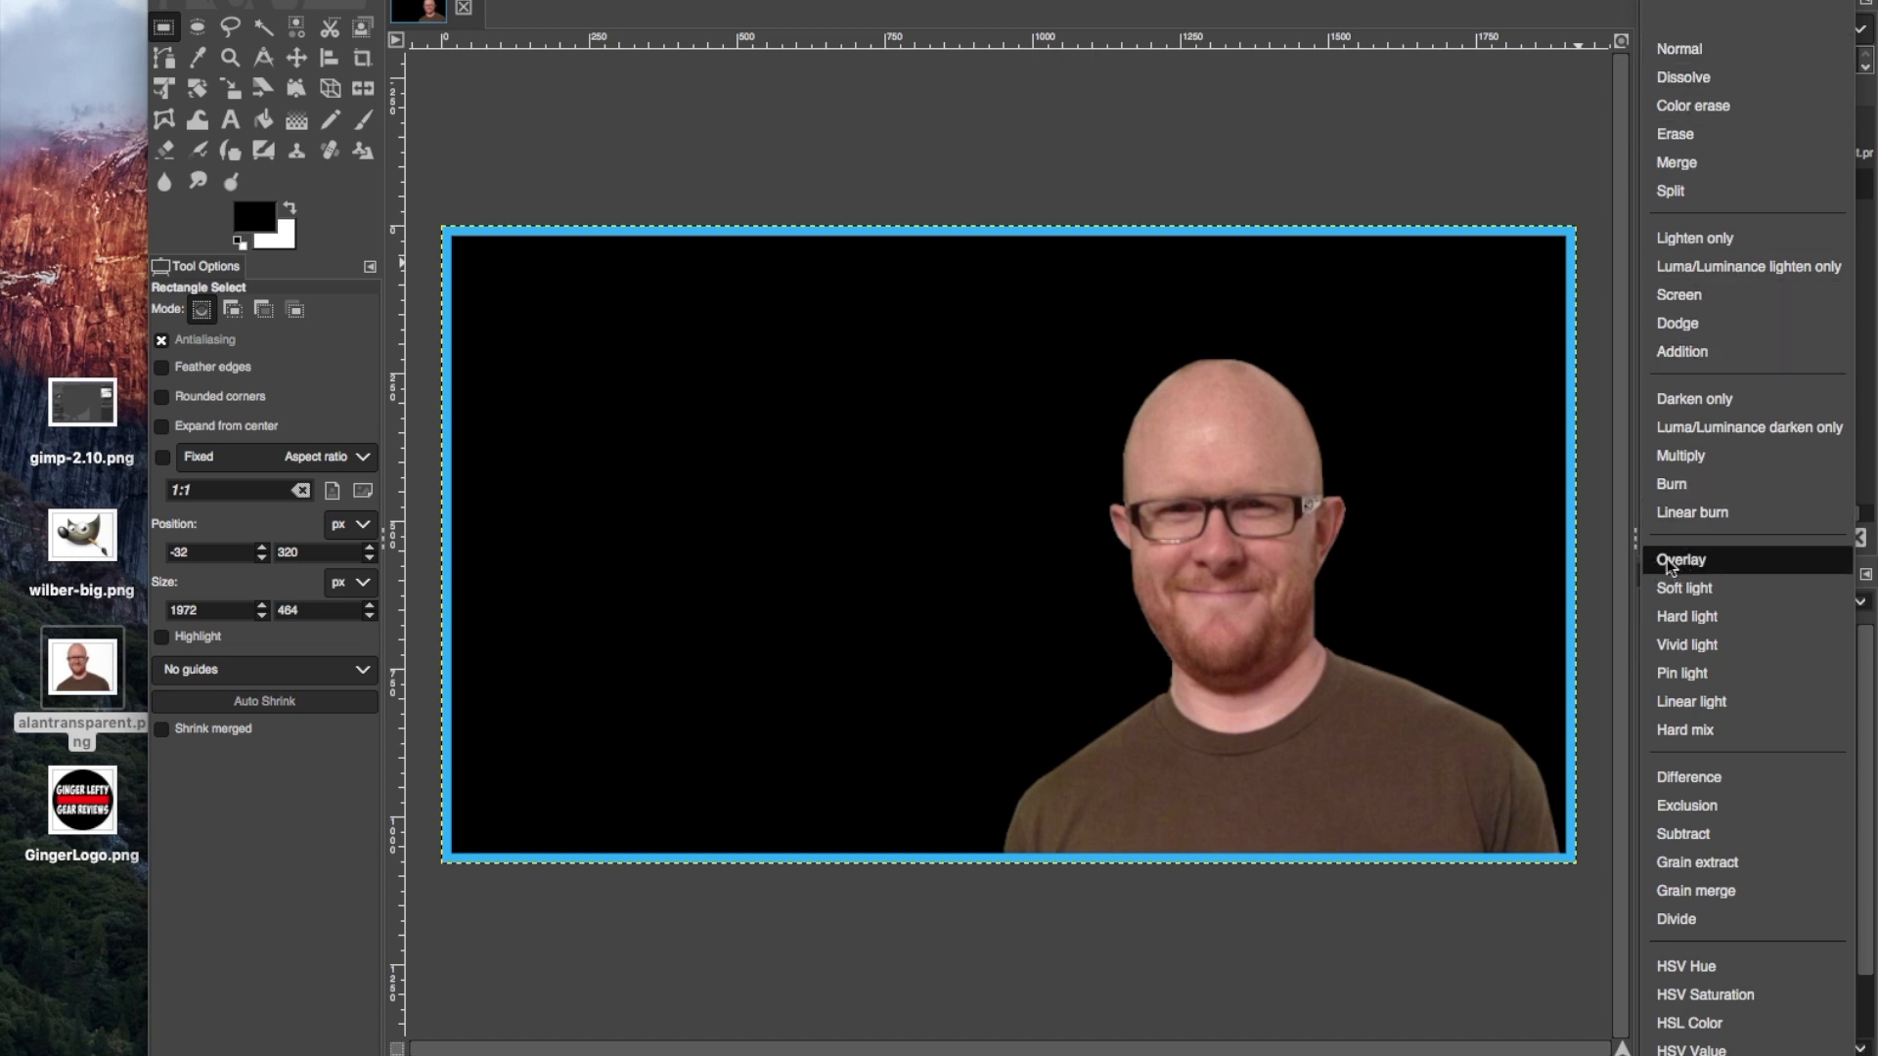
click(1727, 560)
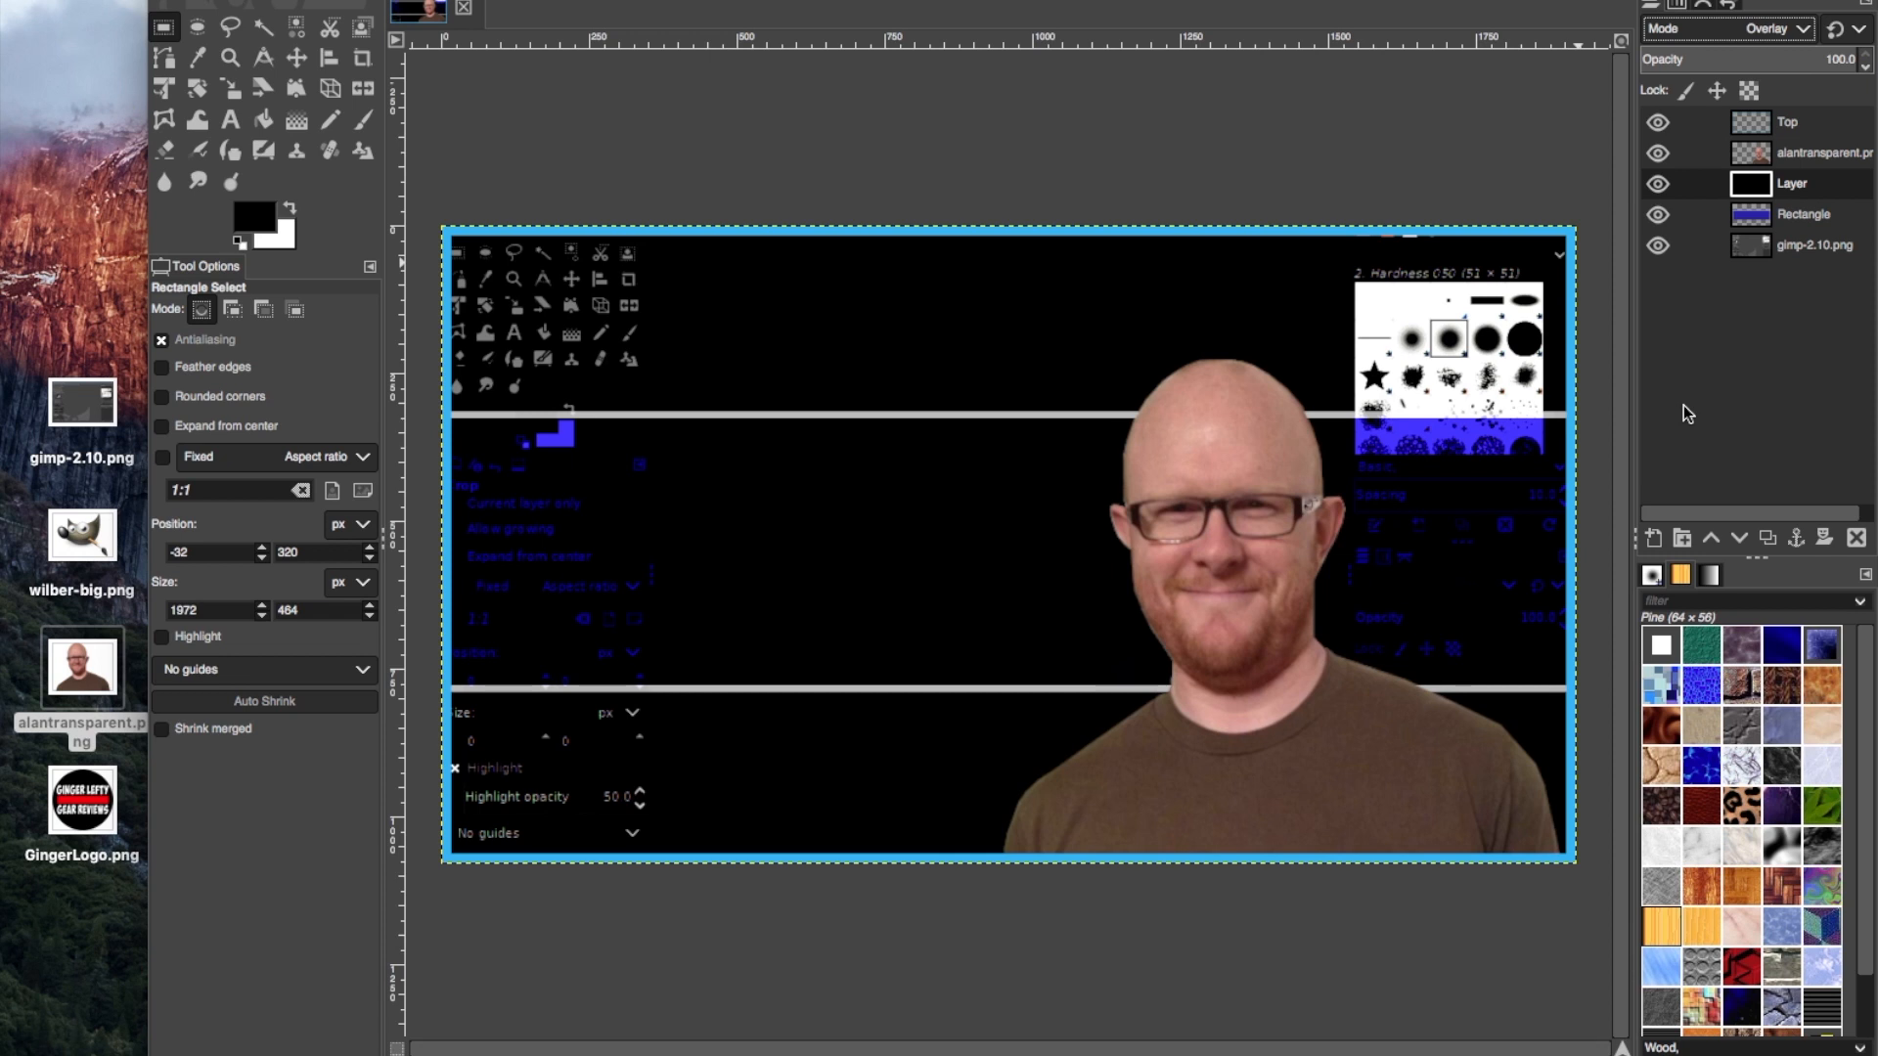
click(1865, 67)
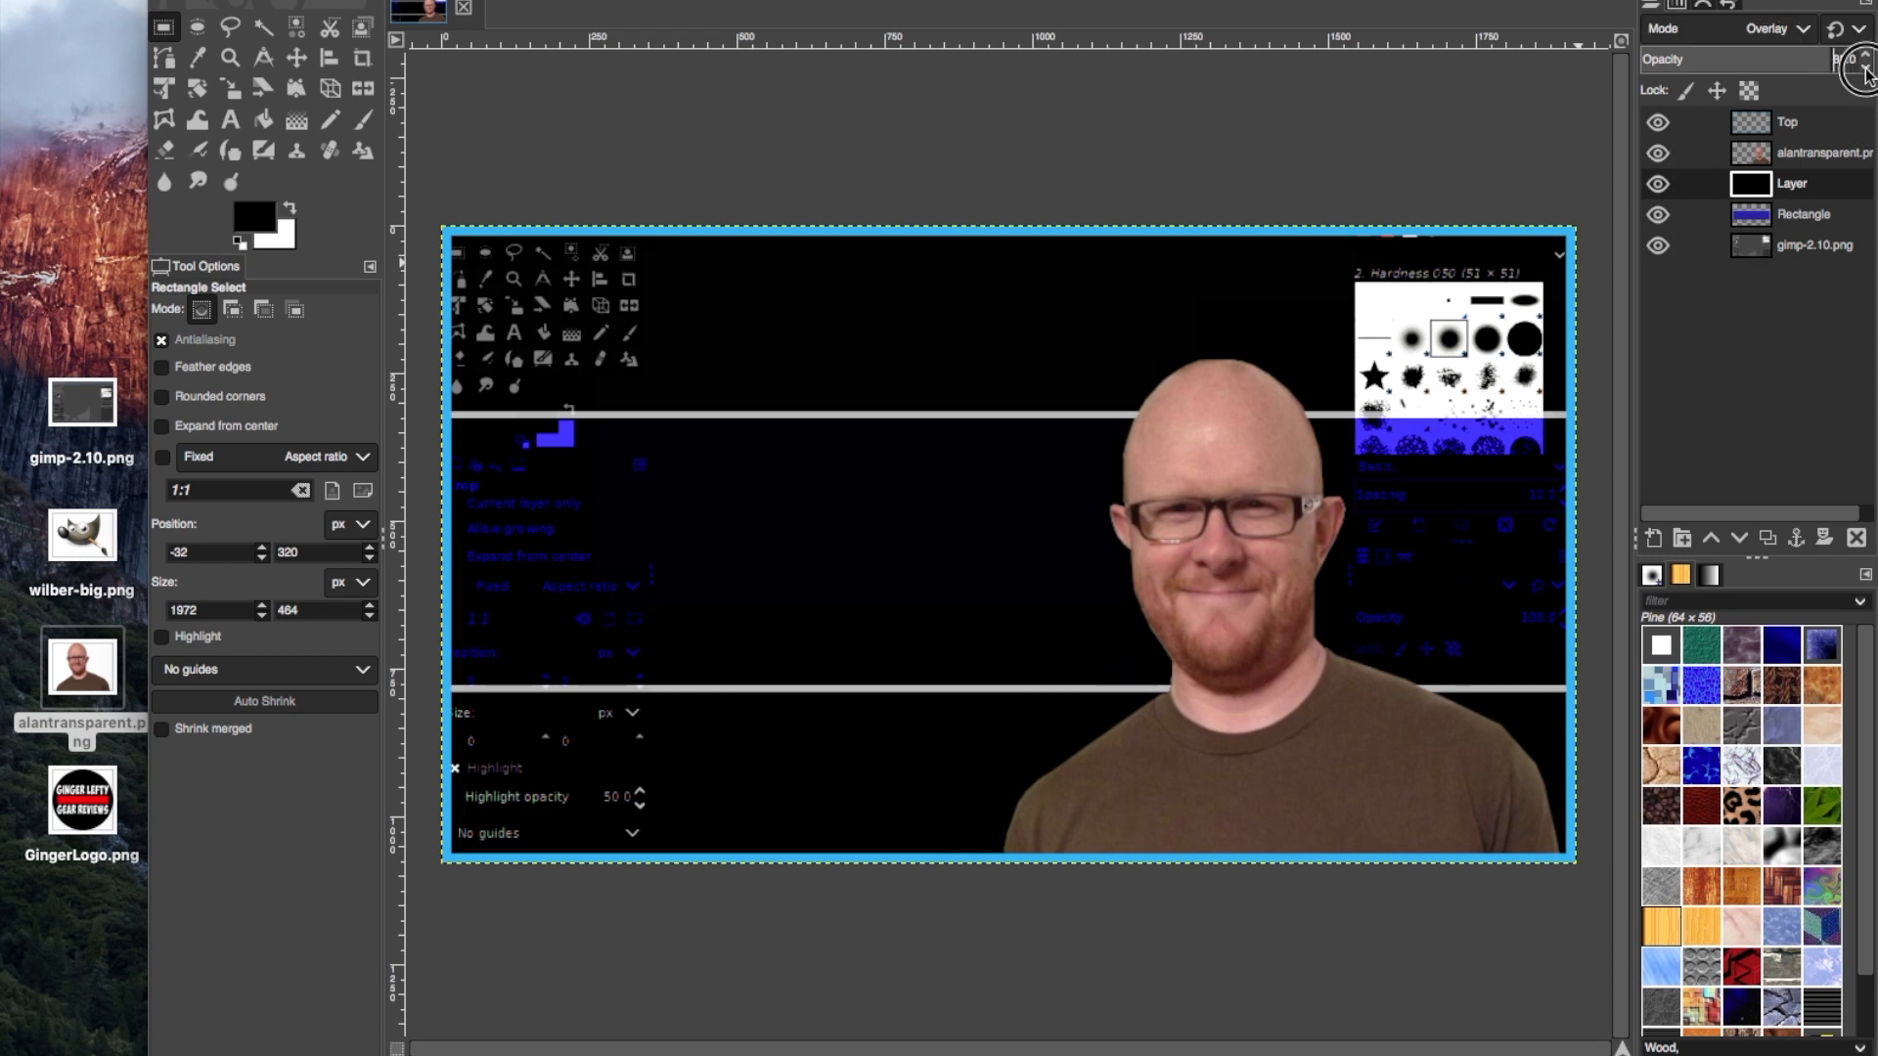
drag(1864, 67, 1867, 76)
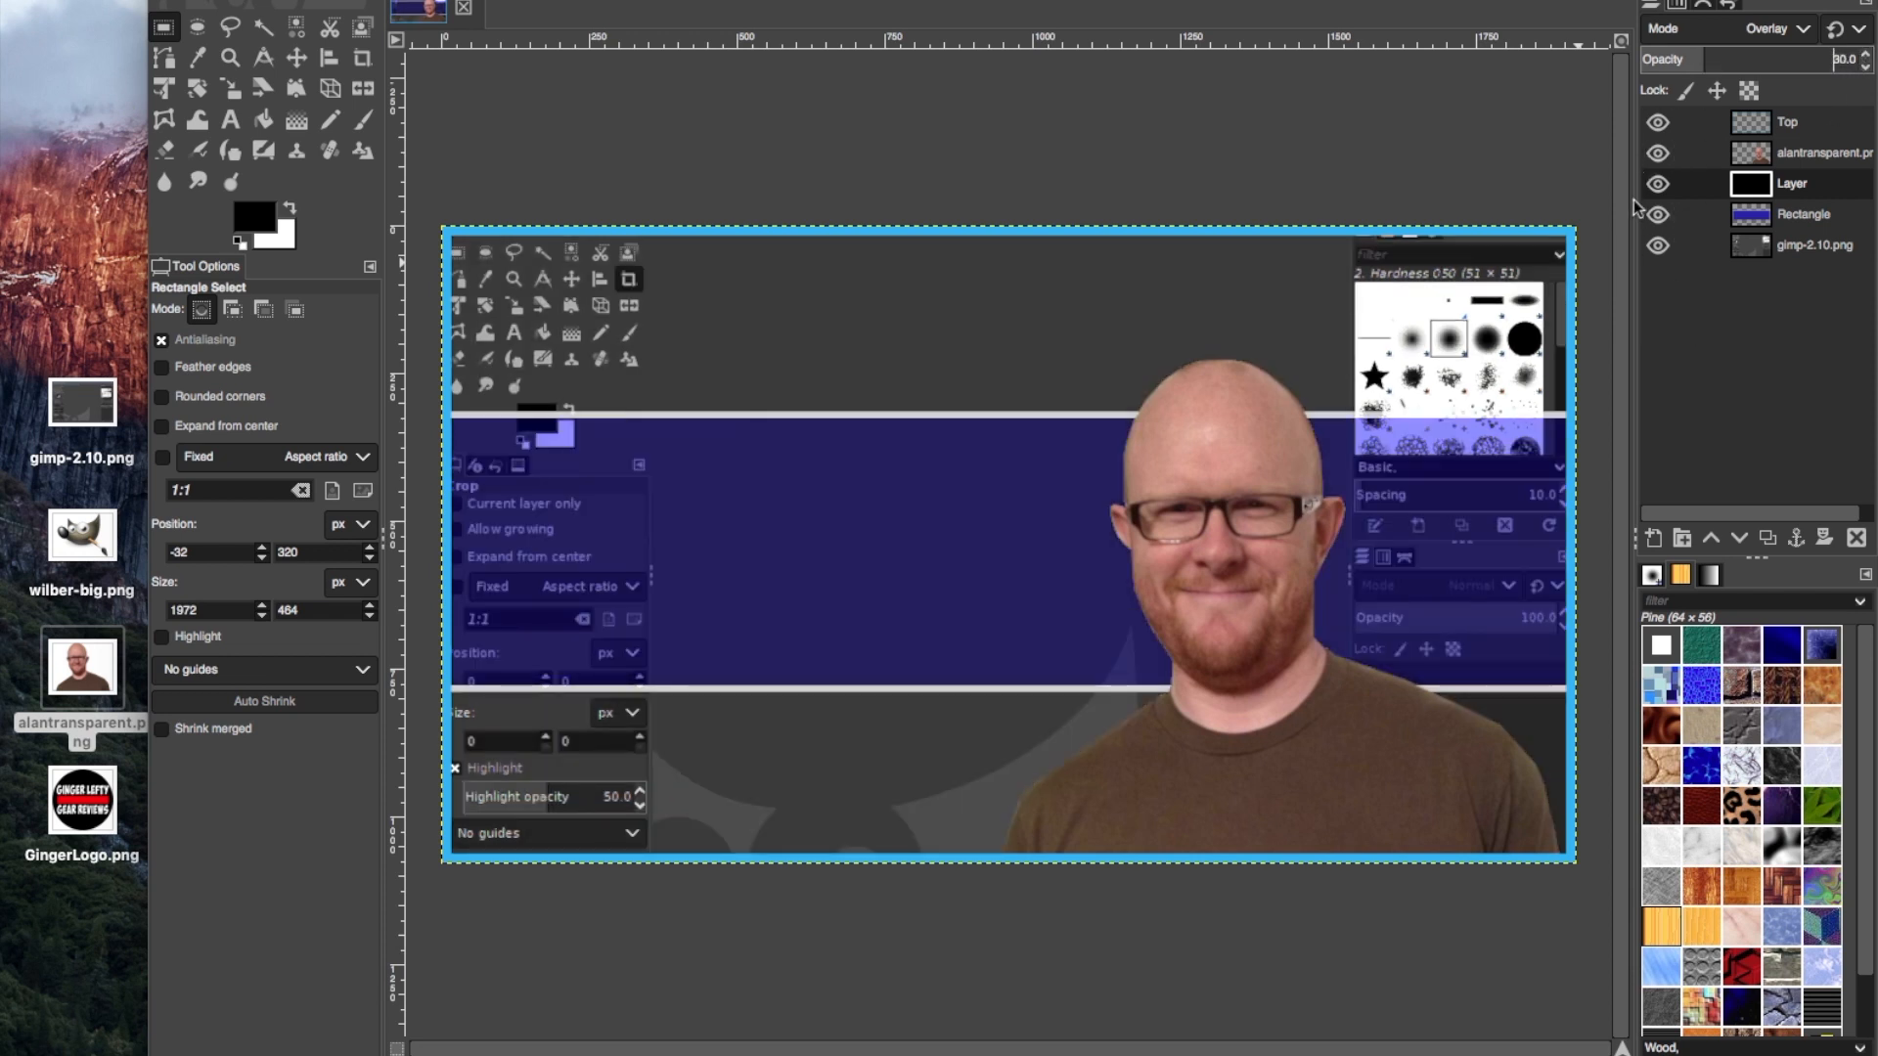
click(1657, 185)
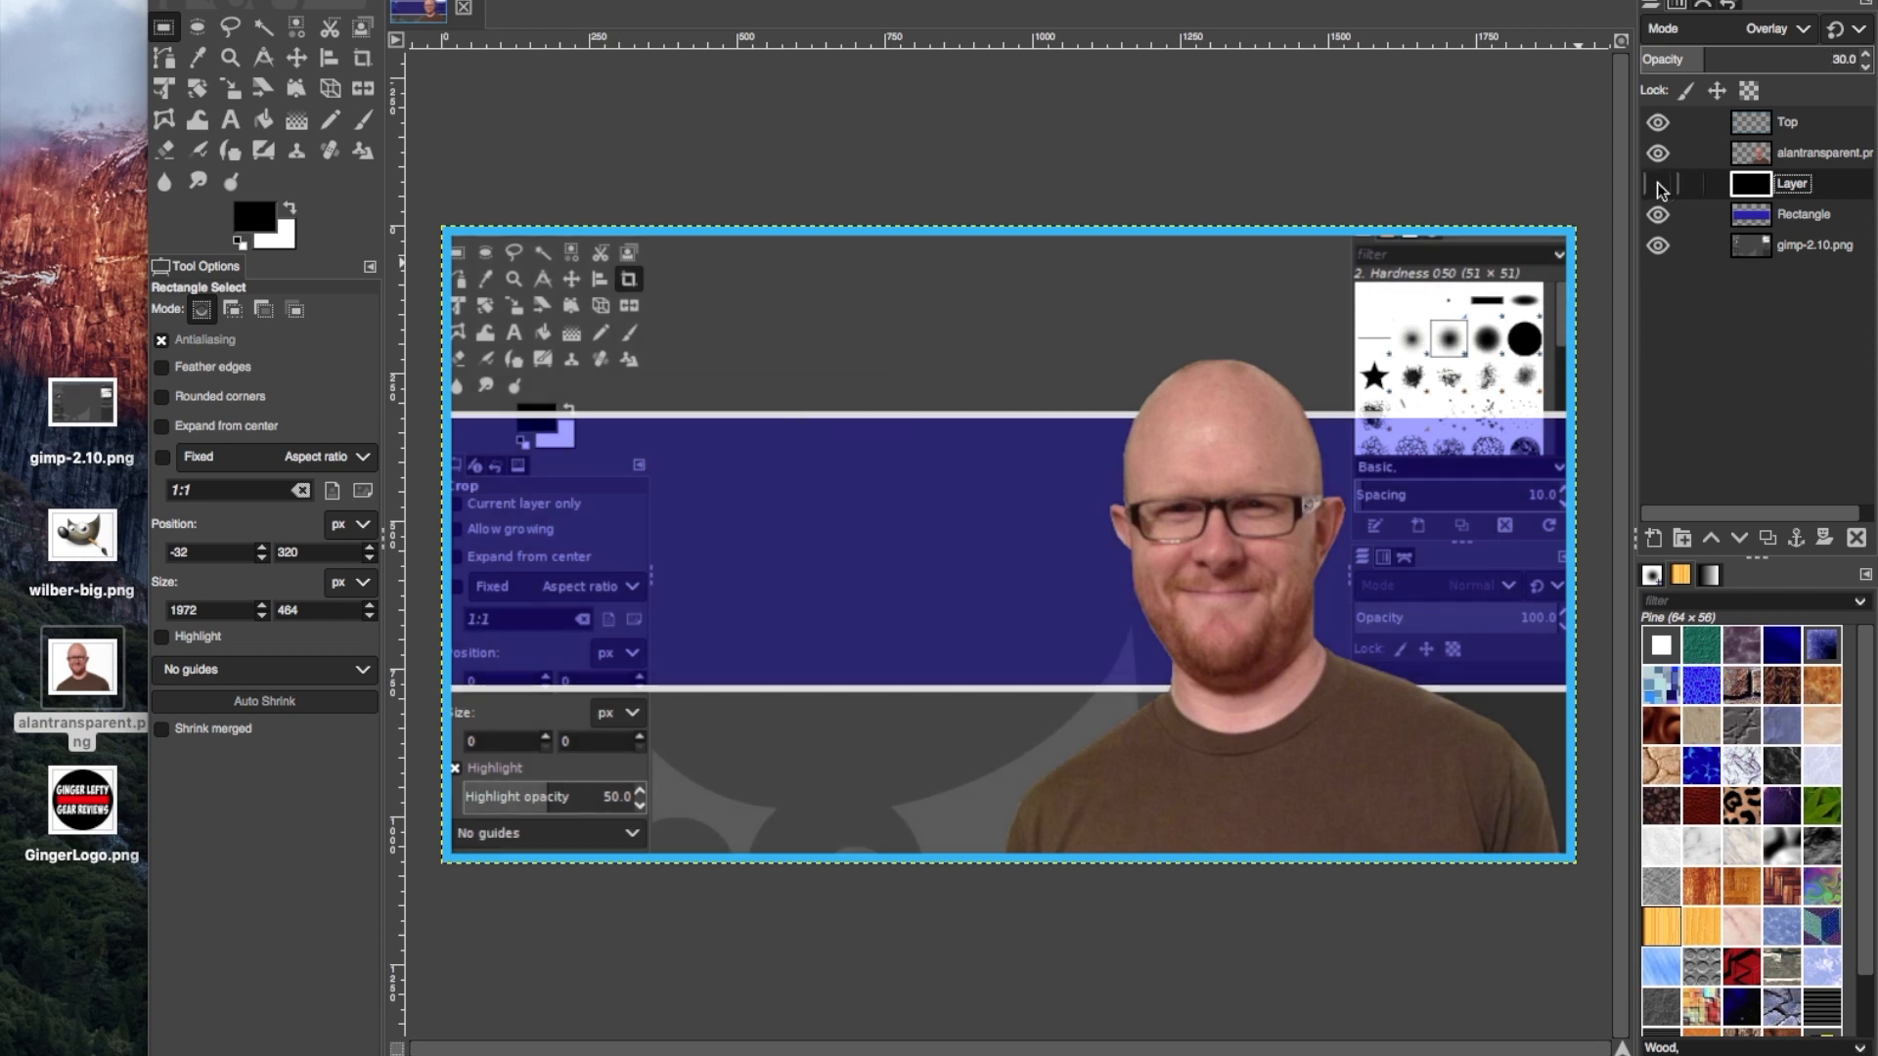
click(1657, 184)
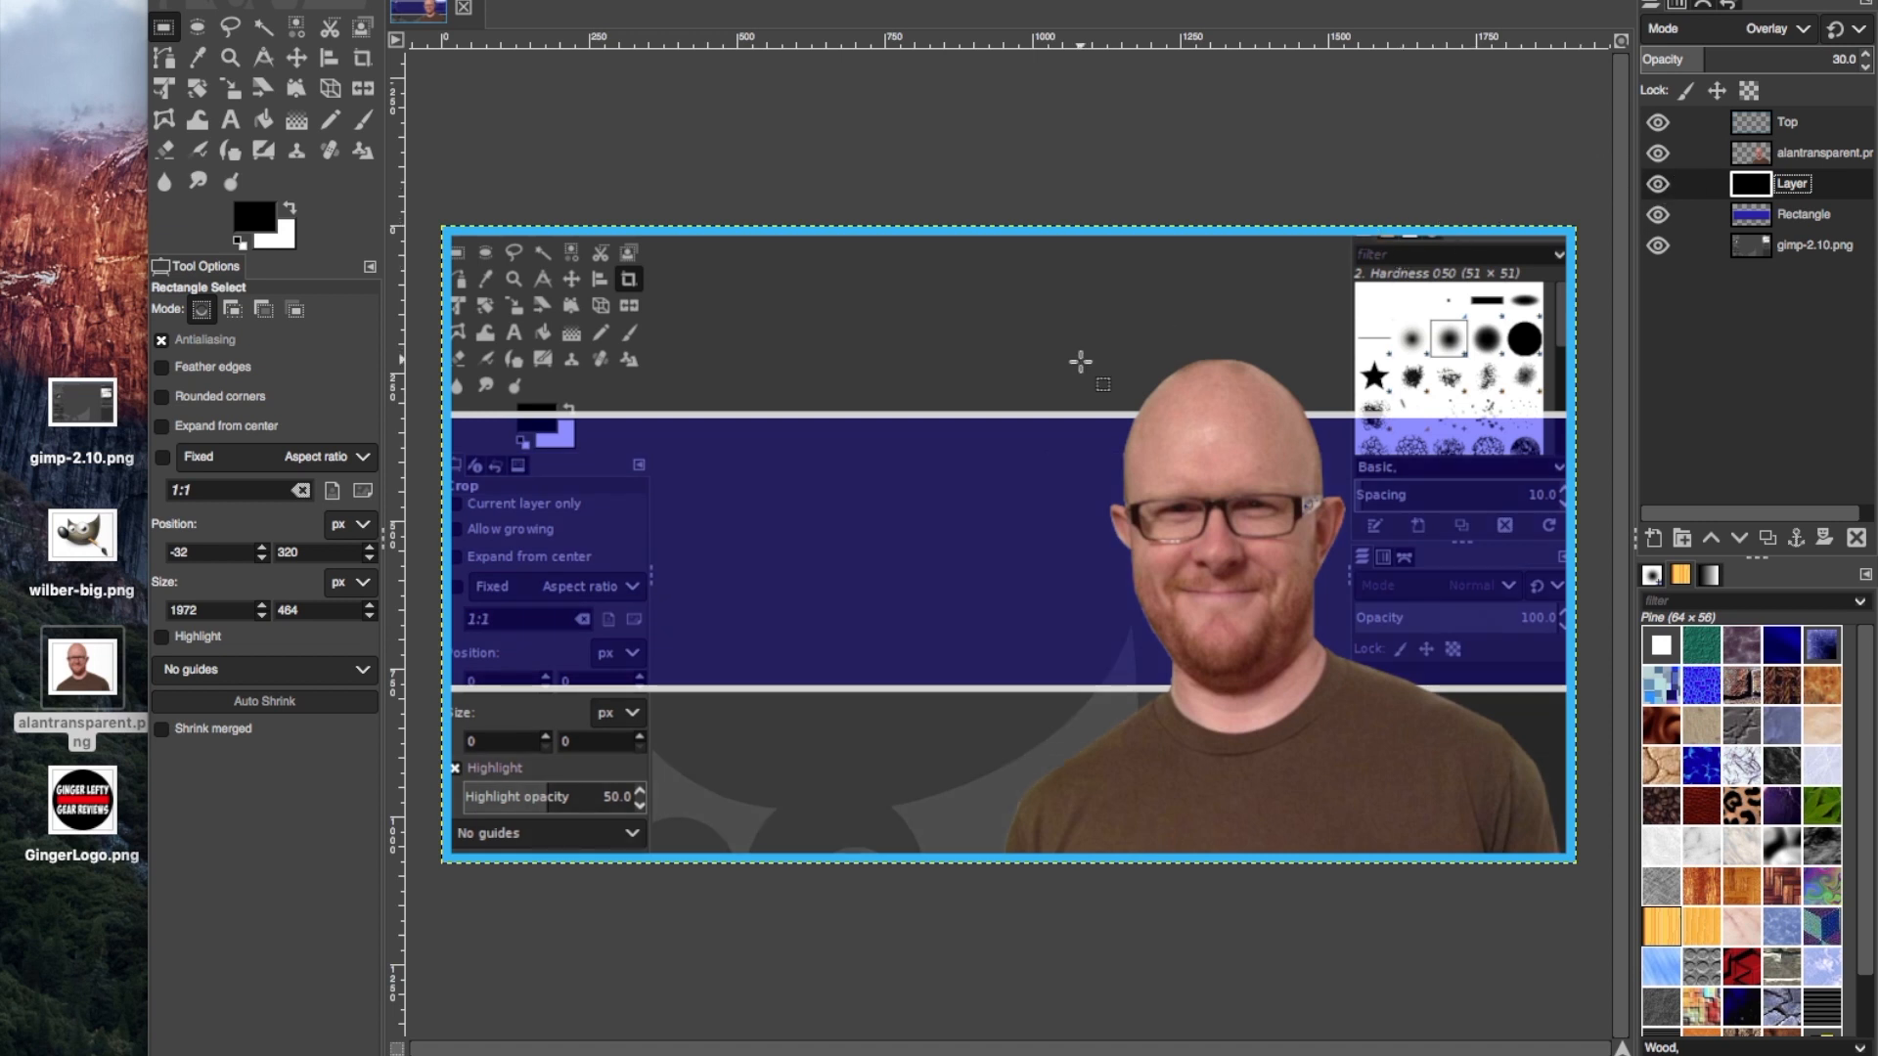
Raise the black layer's opacity to 34 and compare the image with the layer hidden and shown
click(1865, 55)
click(1865, 55)
click(1866, 54)
click(1866, 55)
click(1657, 184)
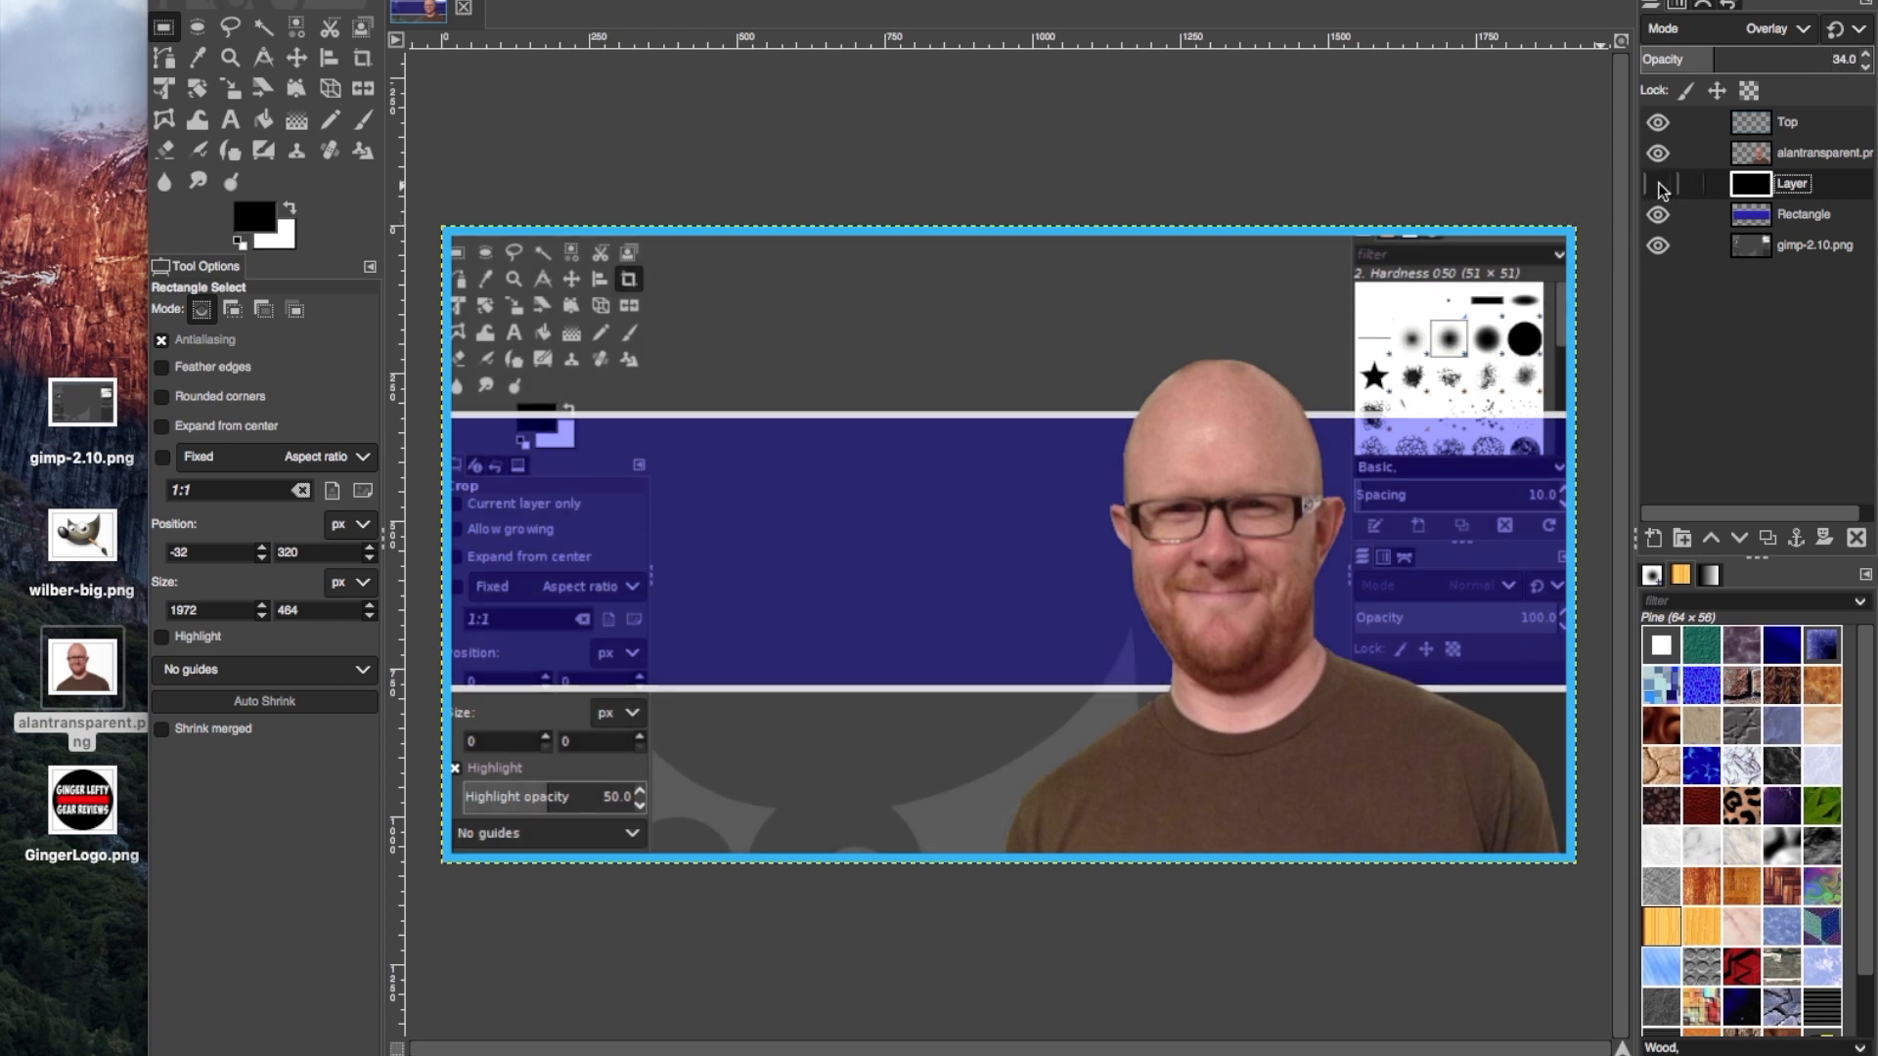
click(1657, 184)
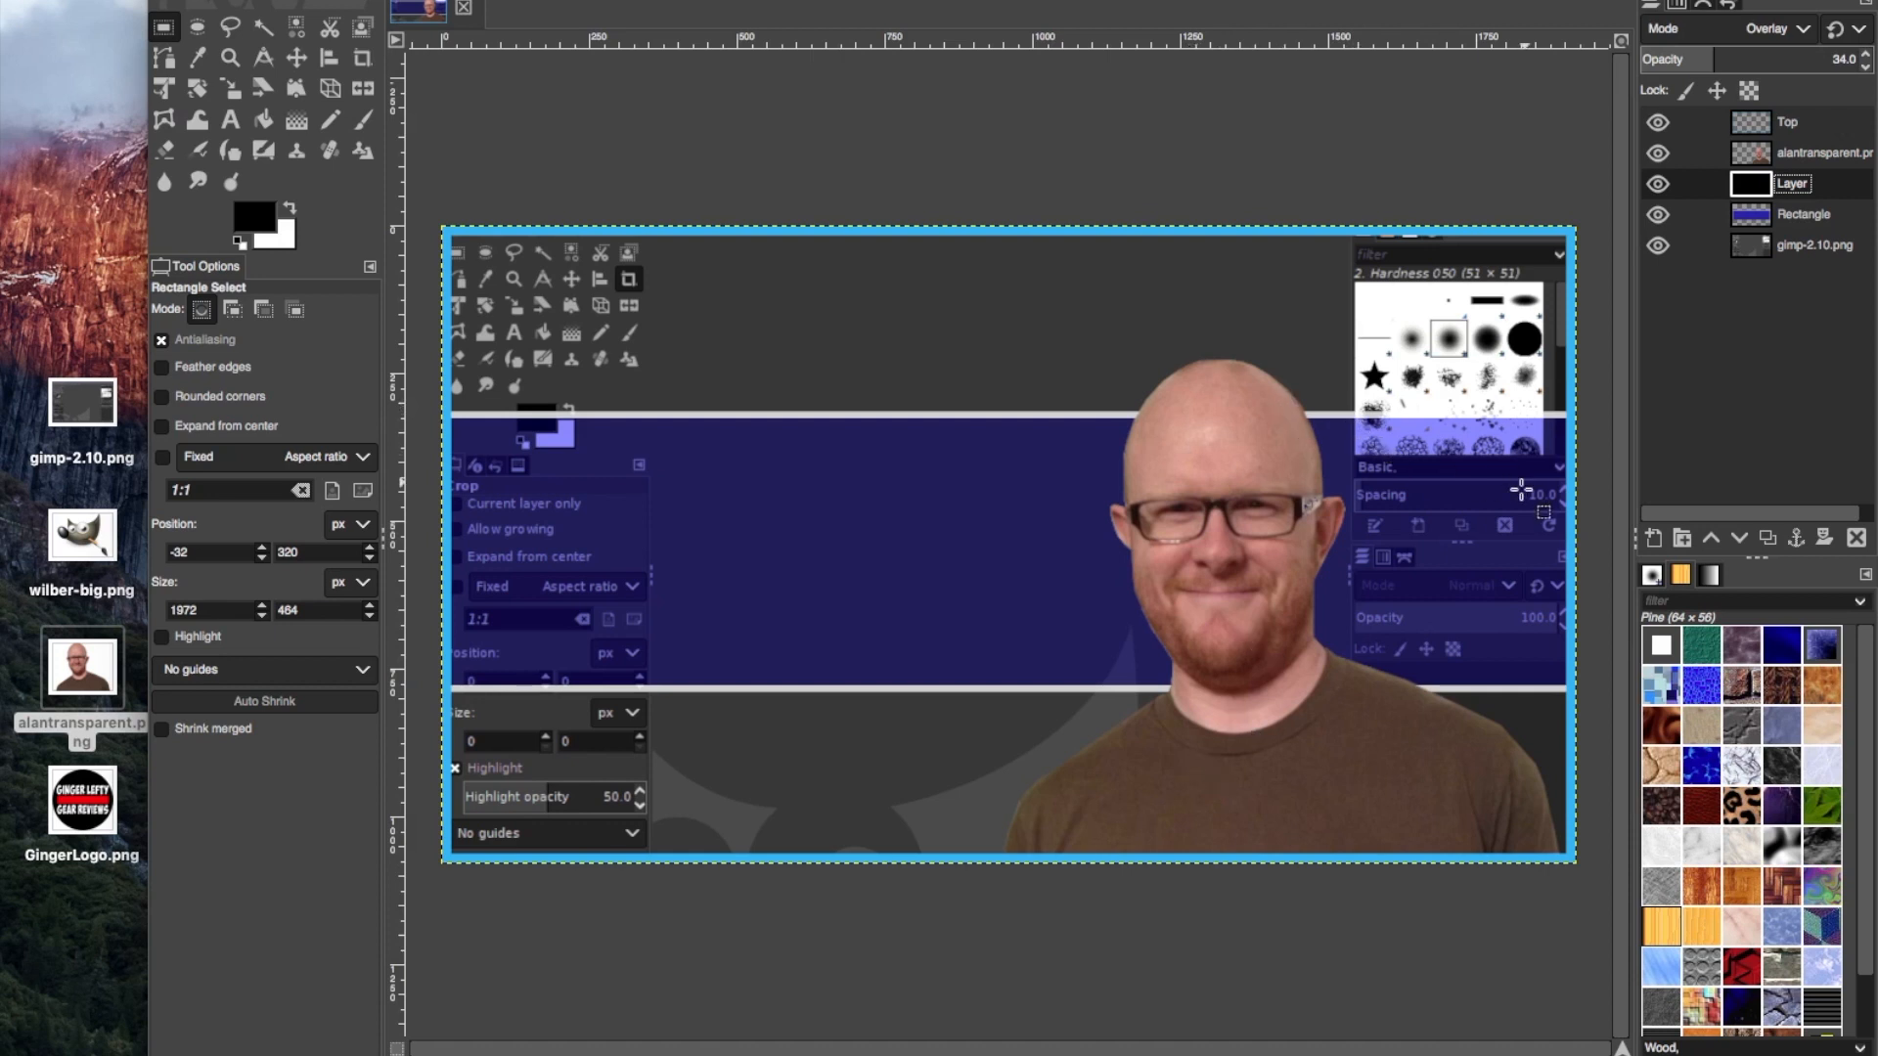
Create a new 1920 × 1080 transparent layer directly above the portrait layer
click(1821, 157)
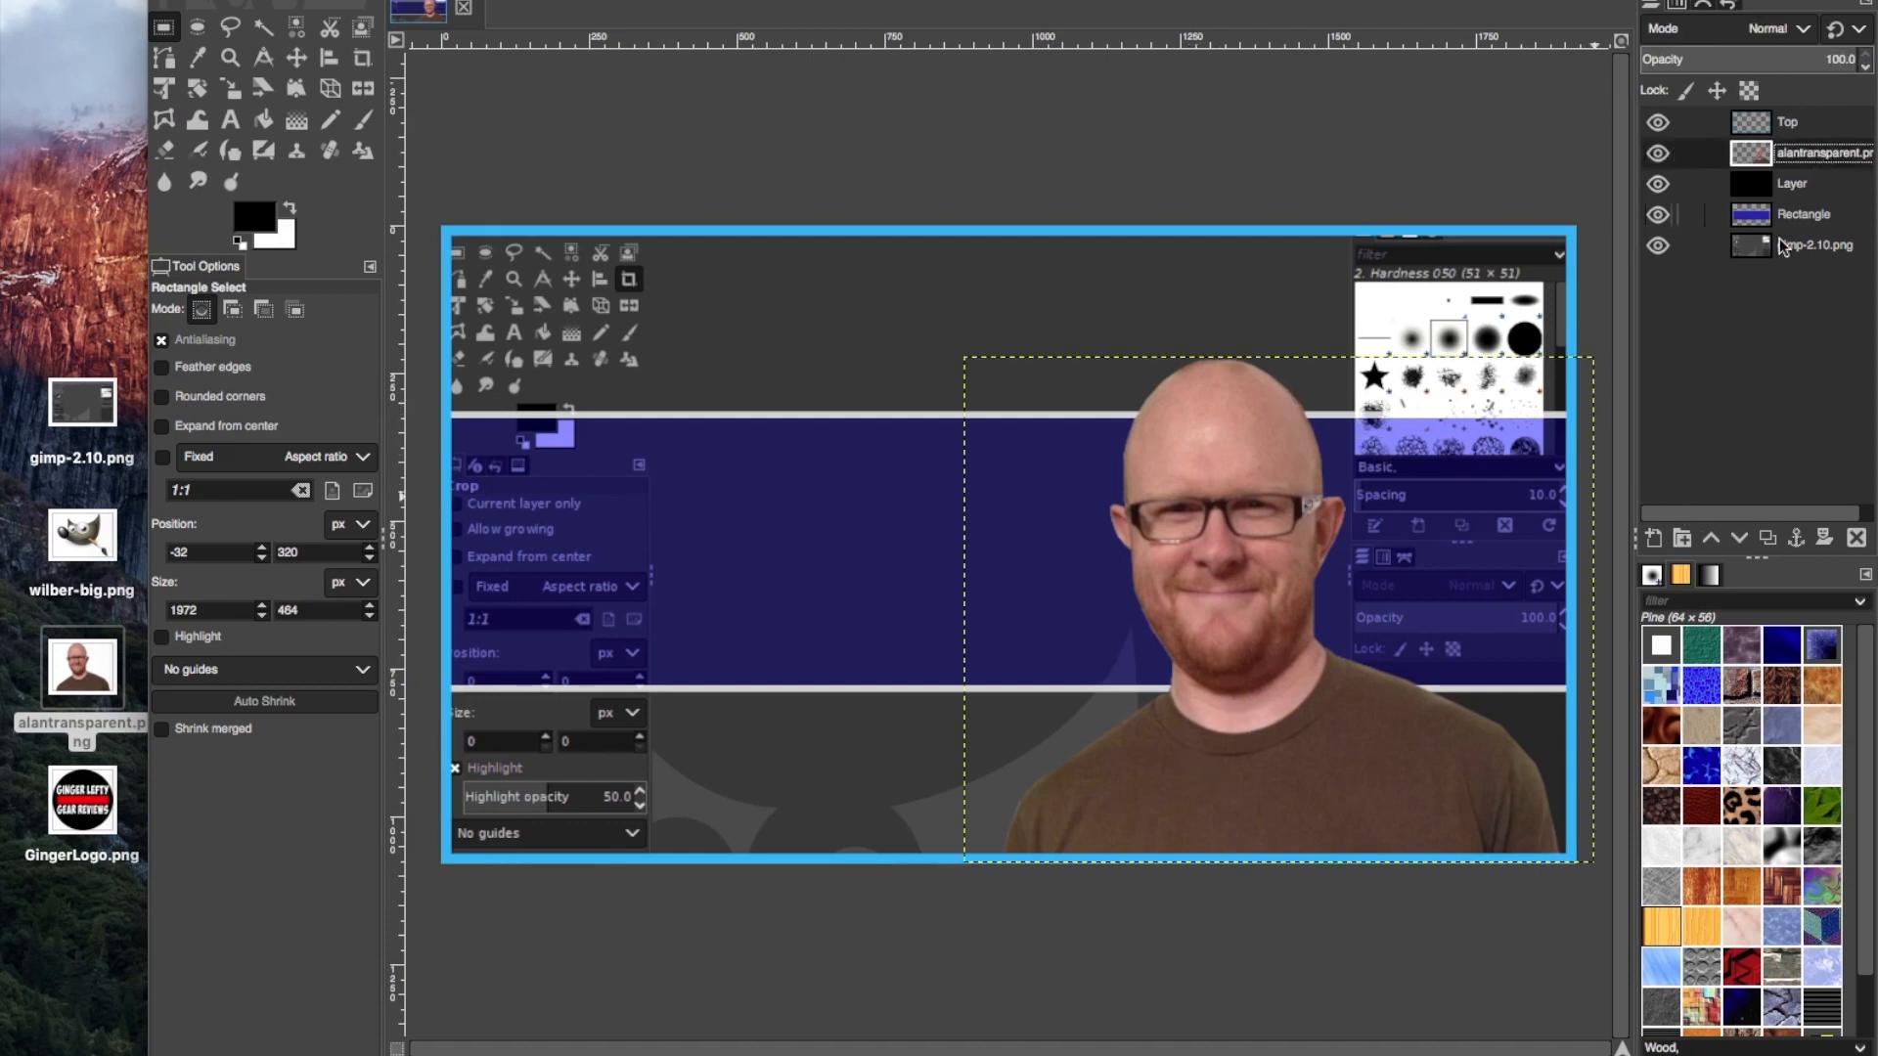
click(1654, 539)
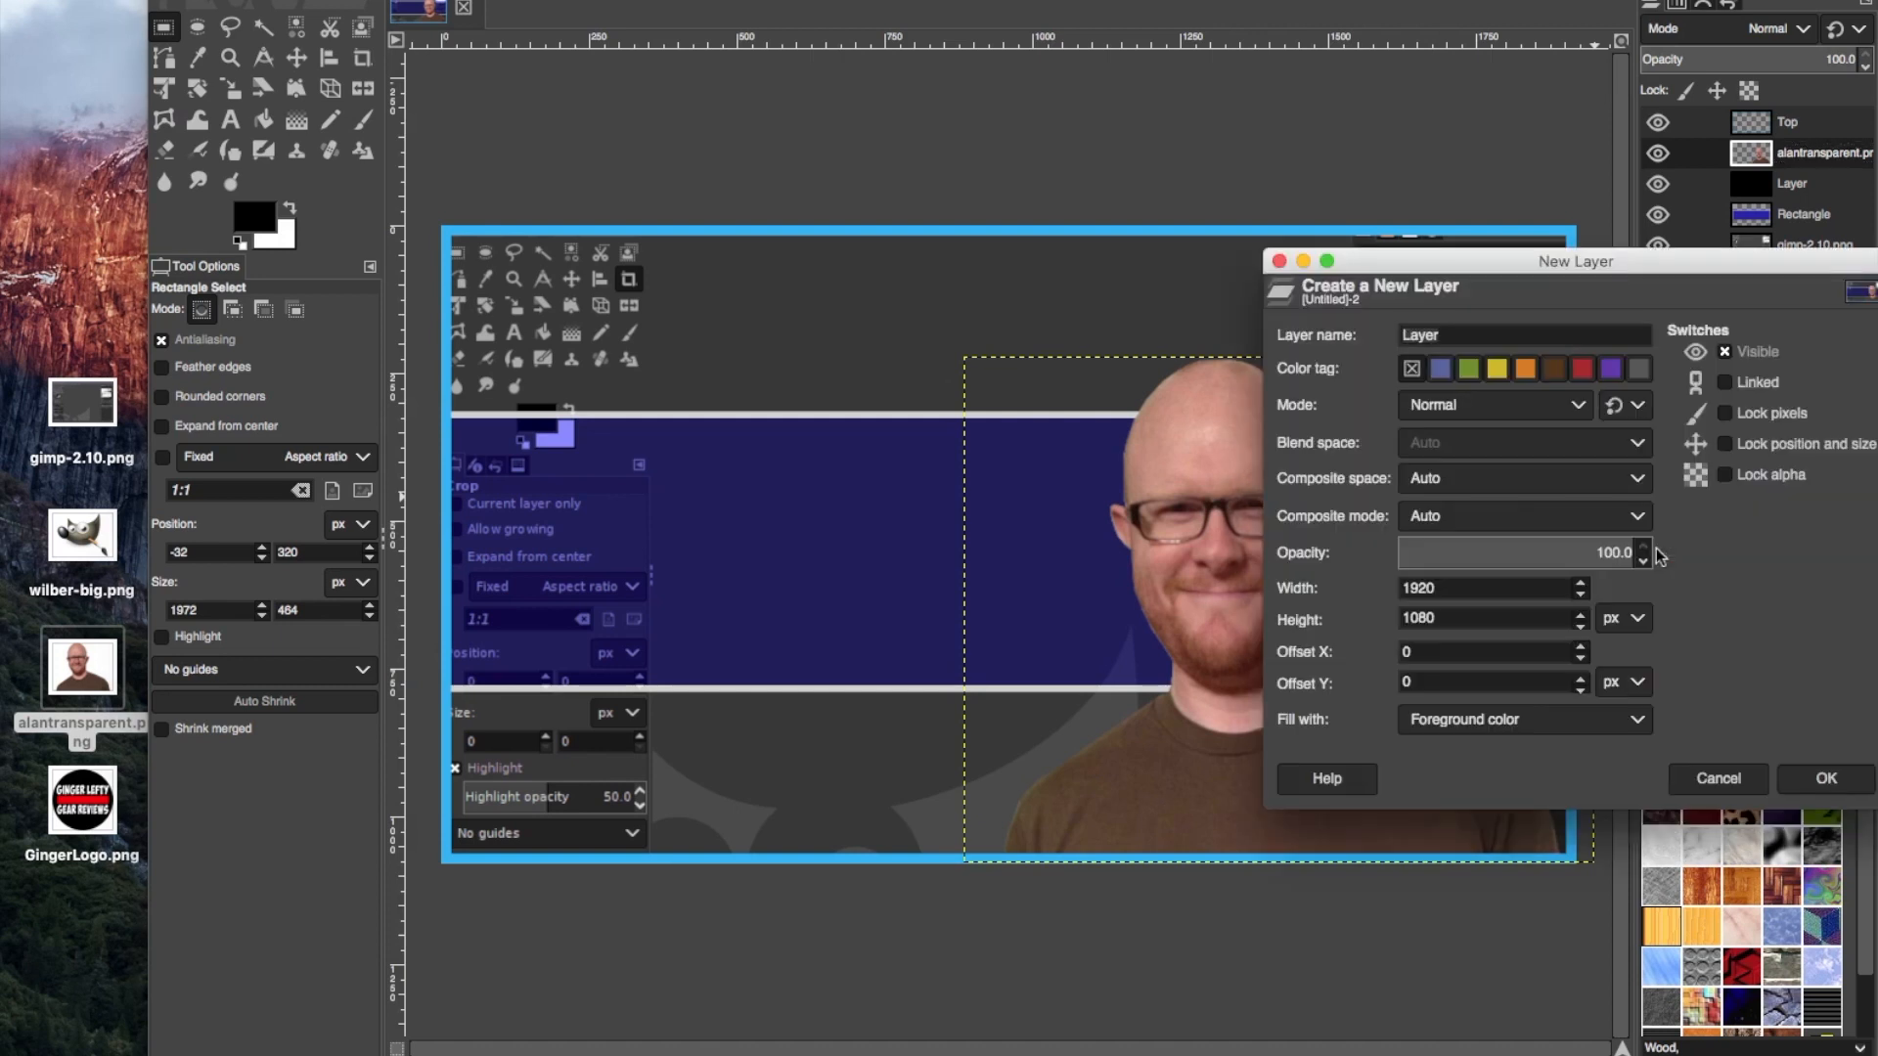
click(1612, 720)
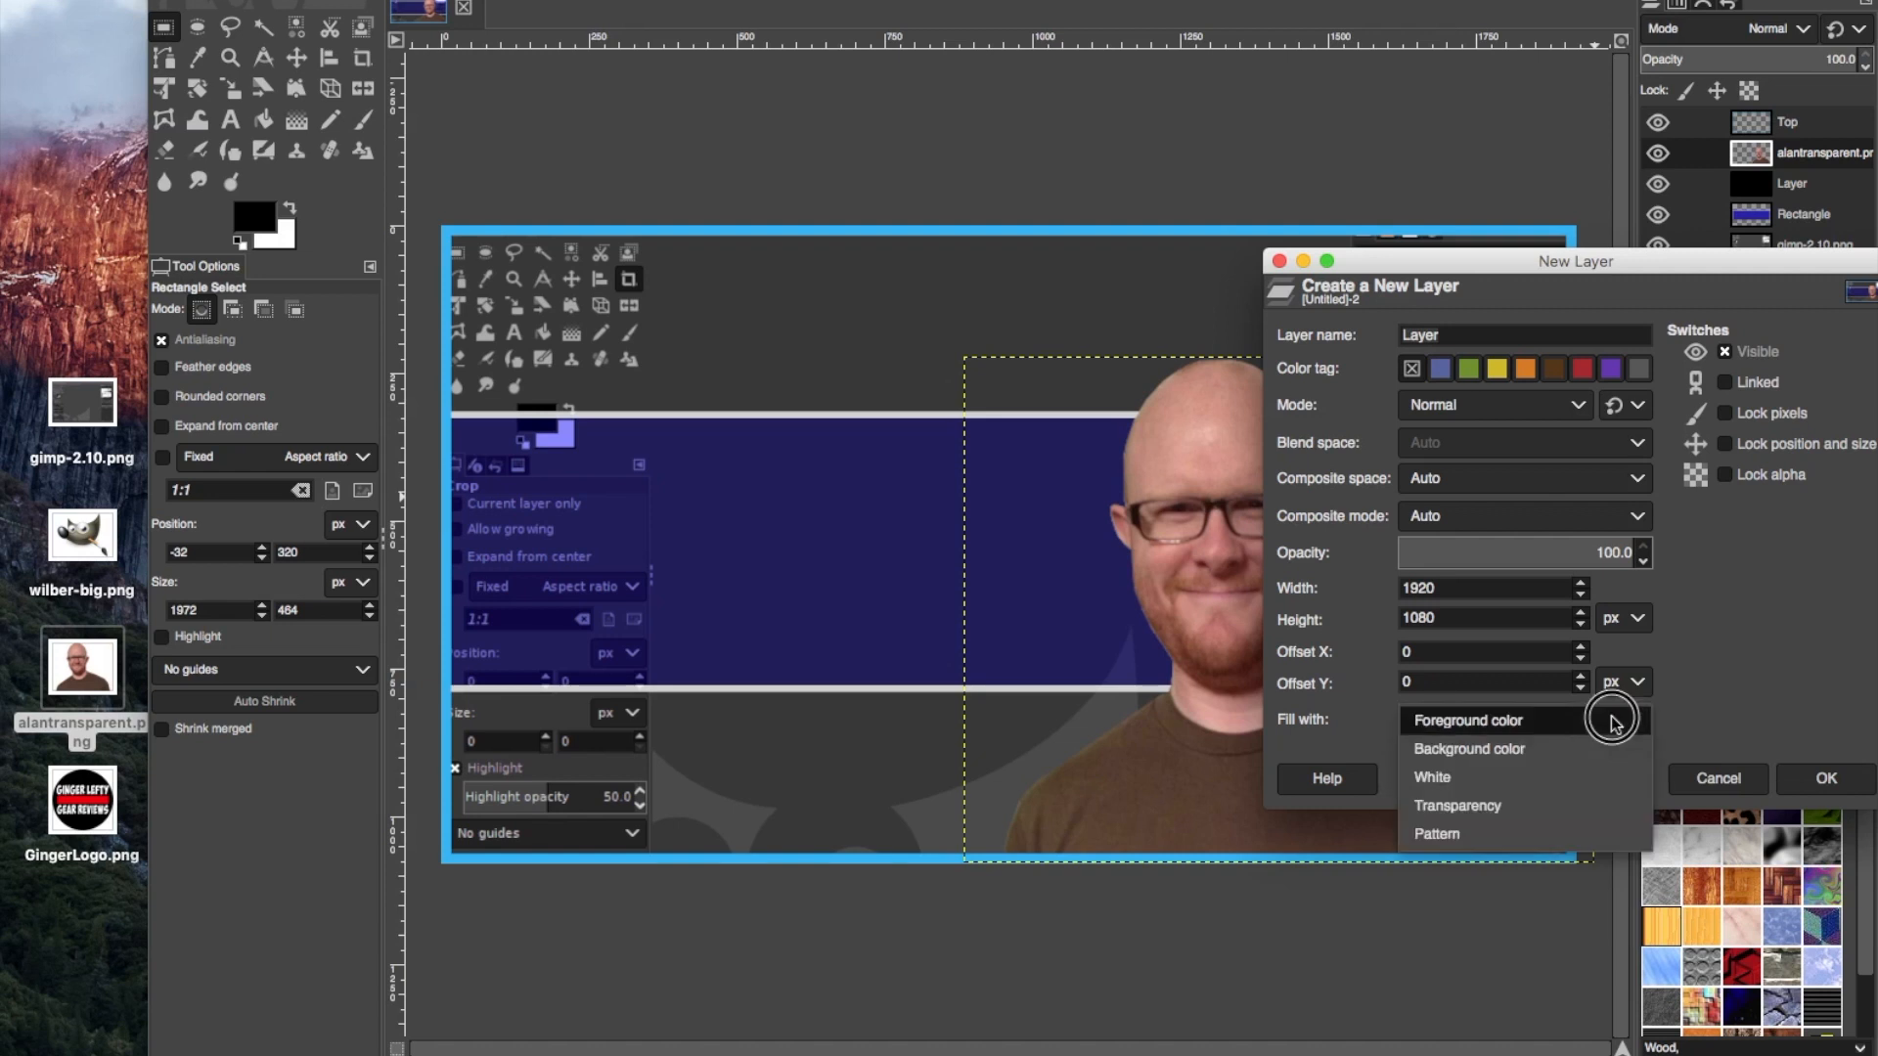
click(1520, 802)
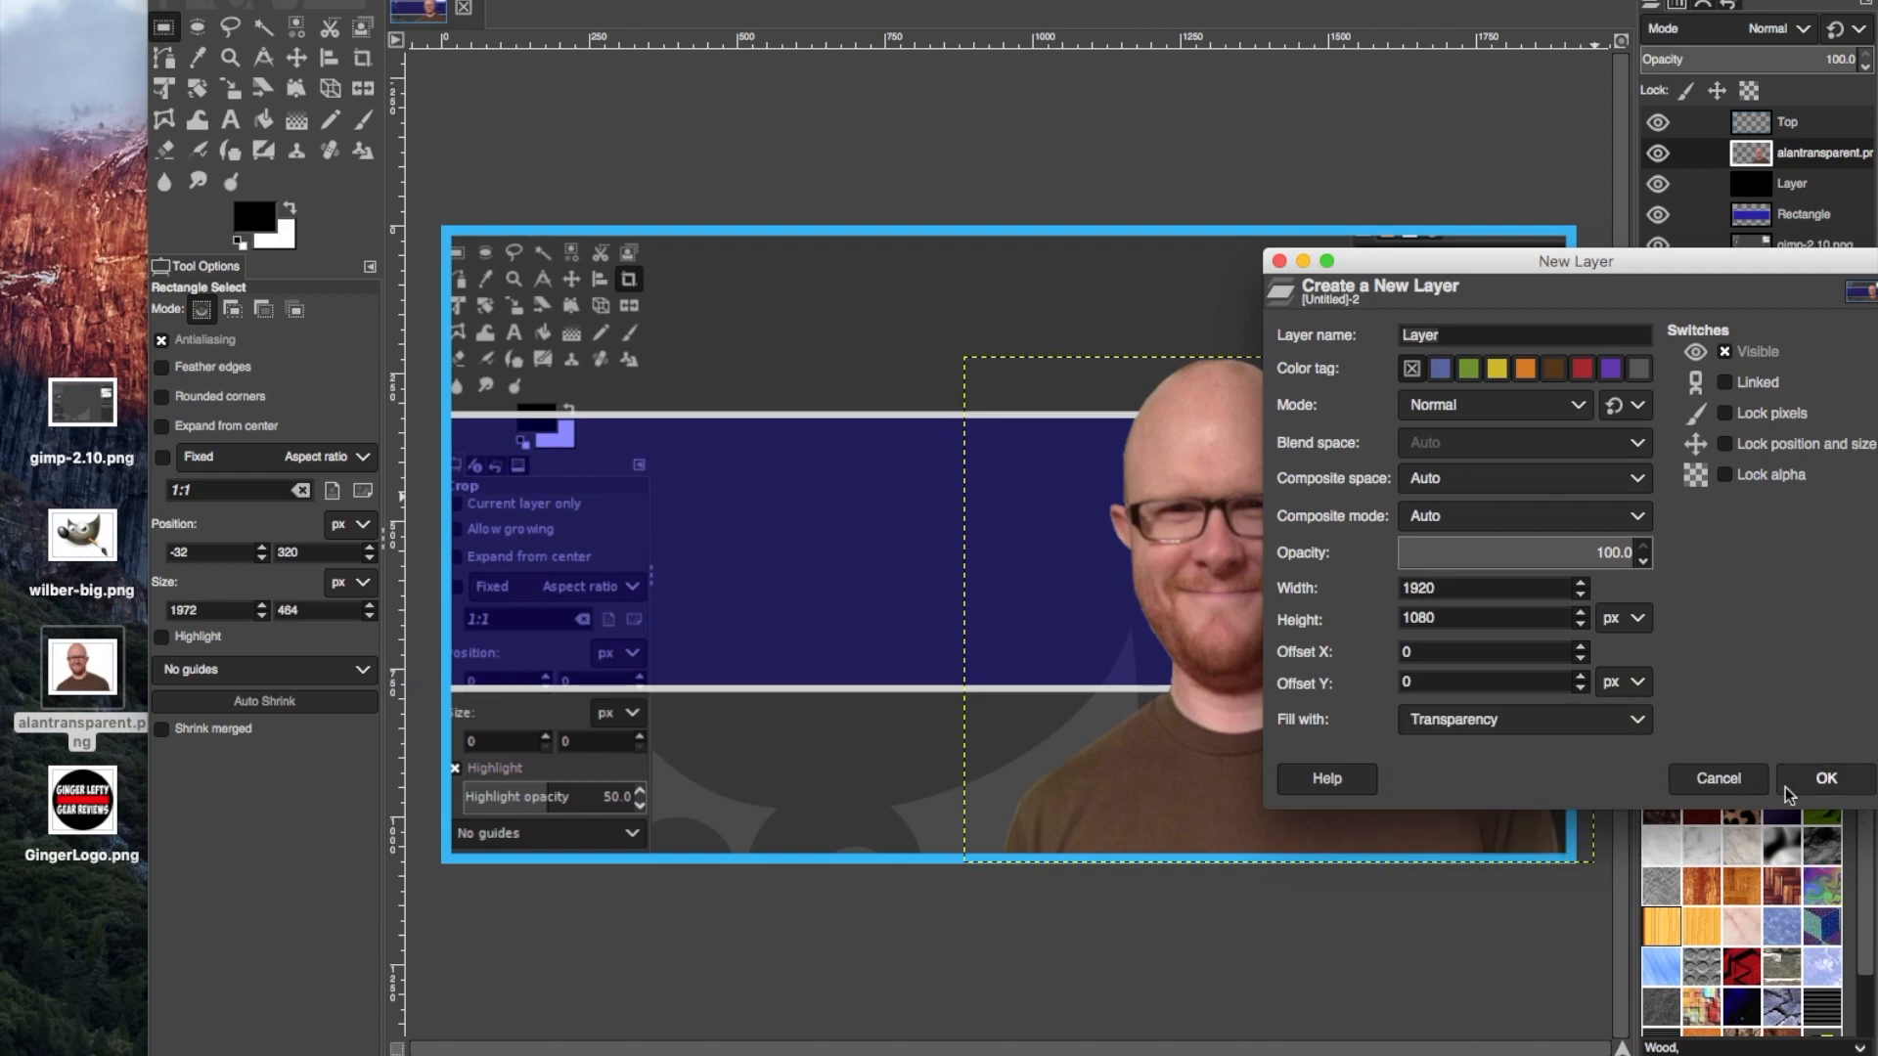
click(1825, 778)
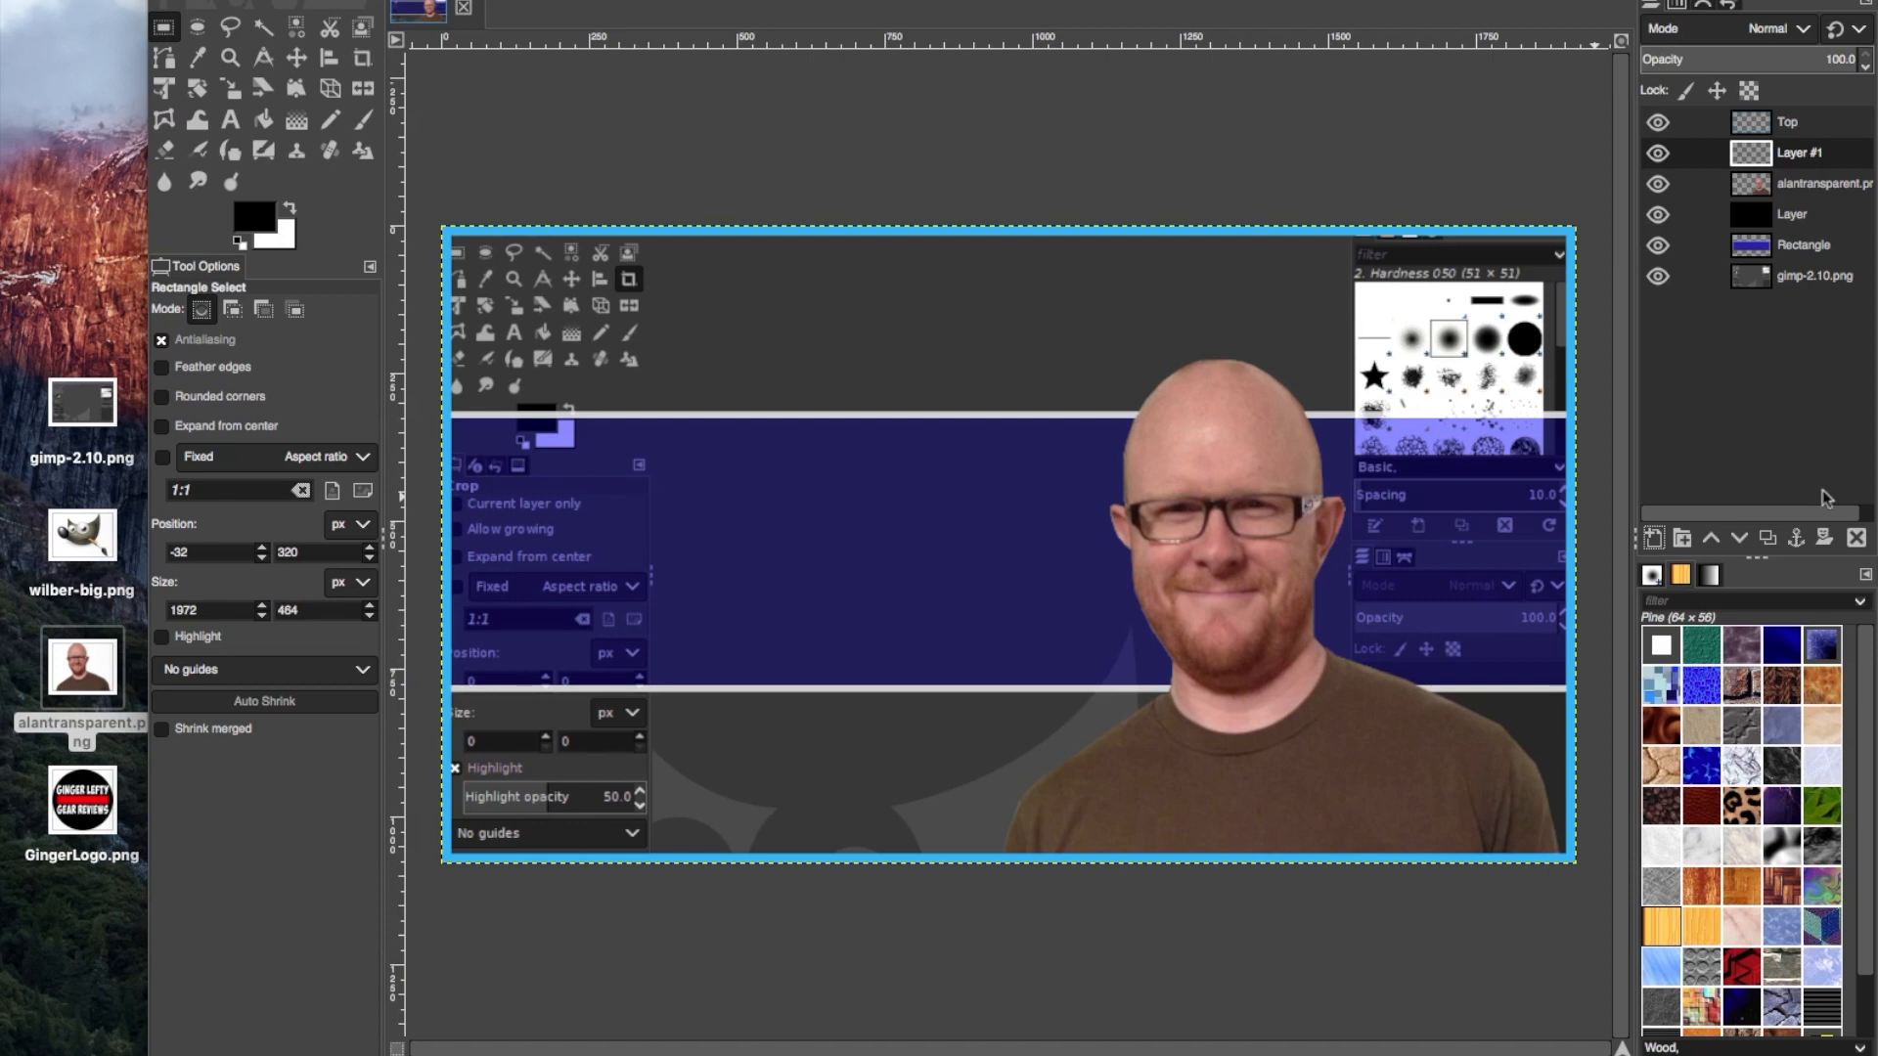
Create a selection from the portrait layer's alpha and grow it by 10 px
click(1808, 189)
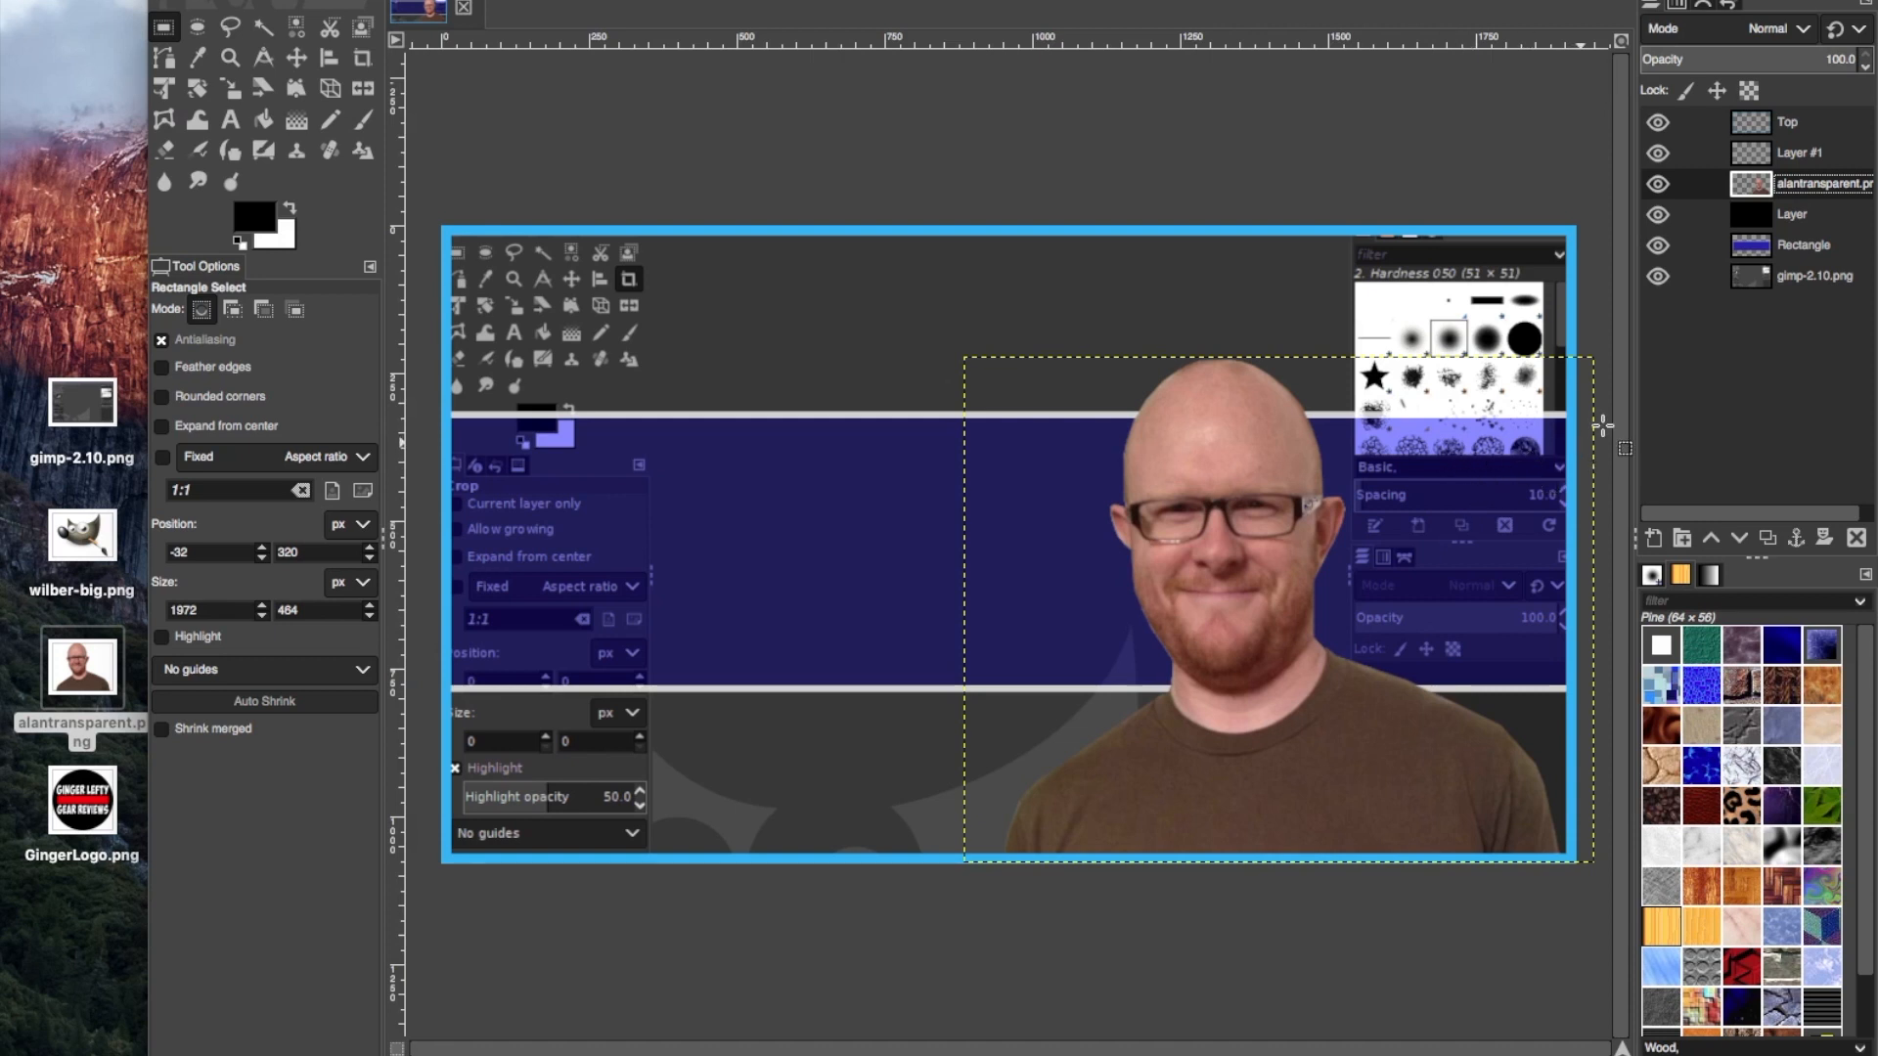
right_click(1822, 191)
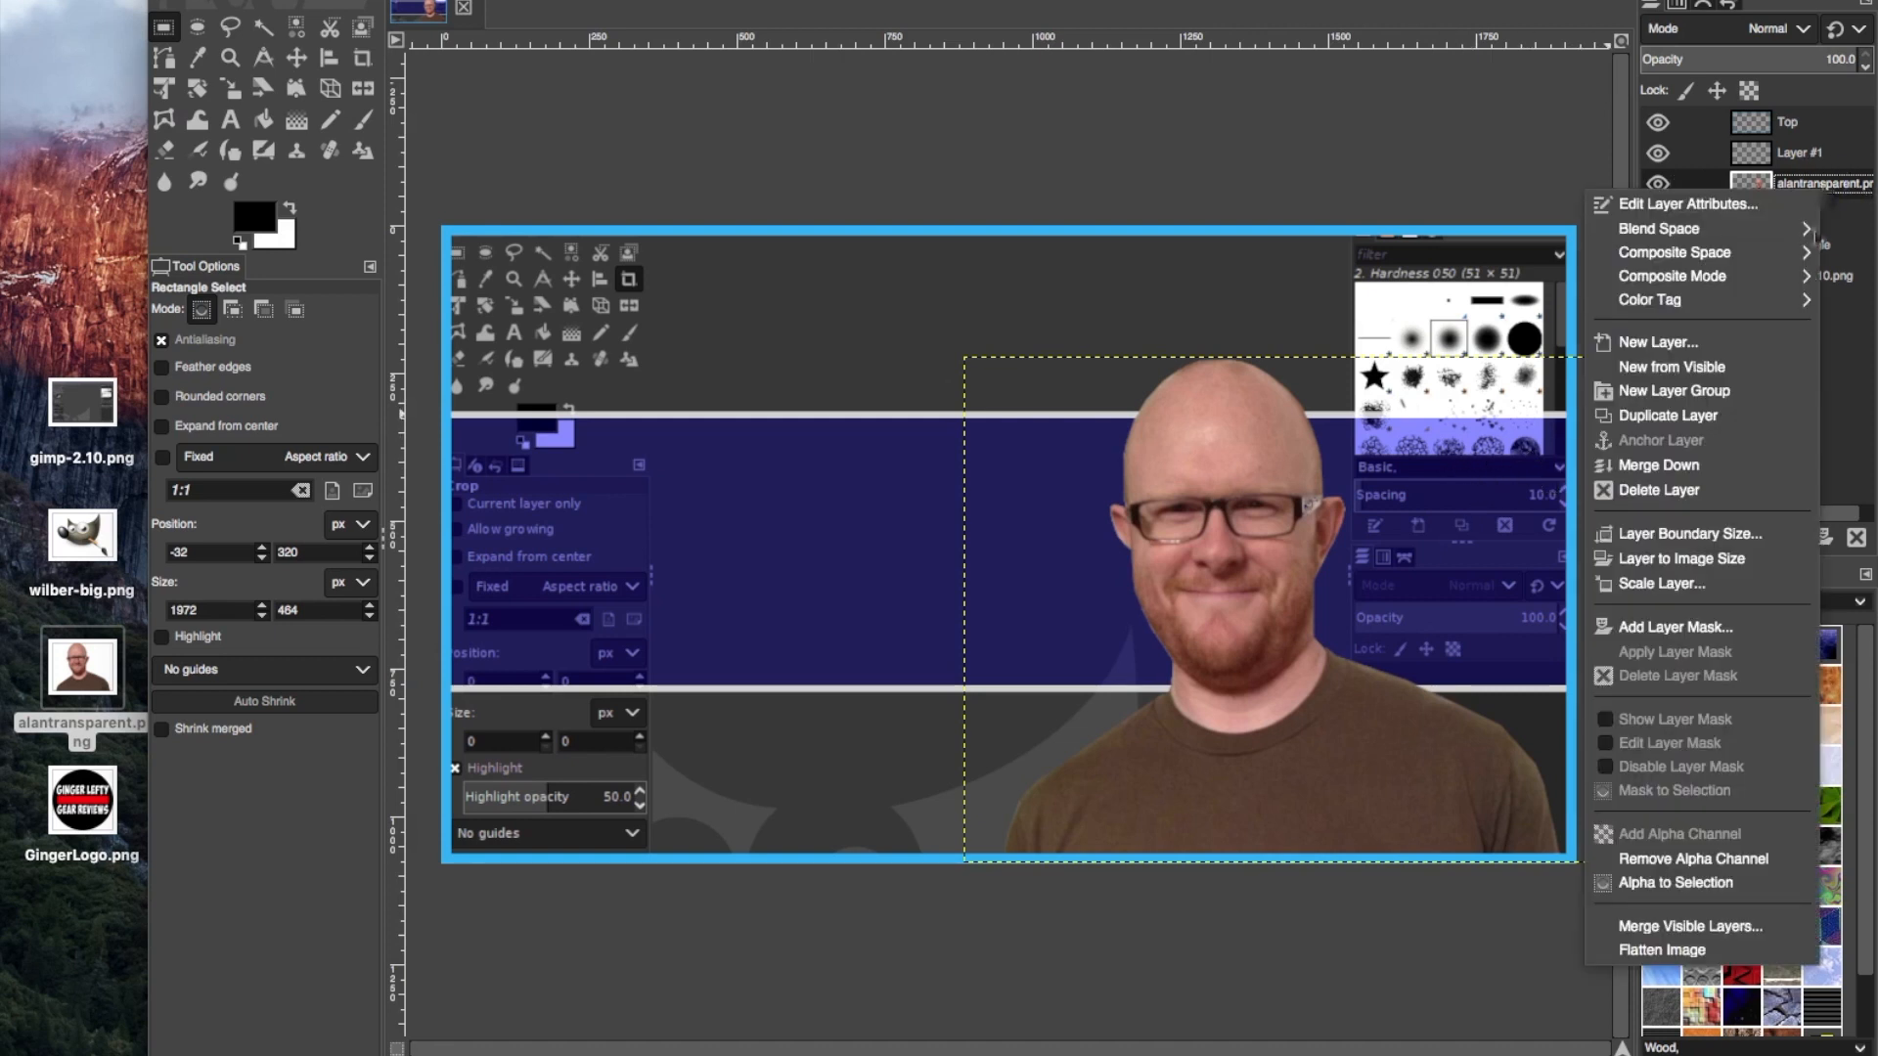
click(1675, 883)
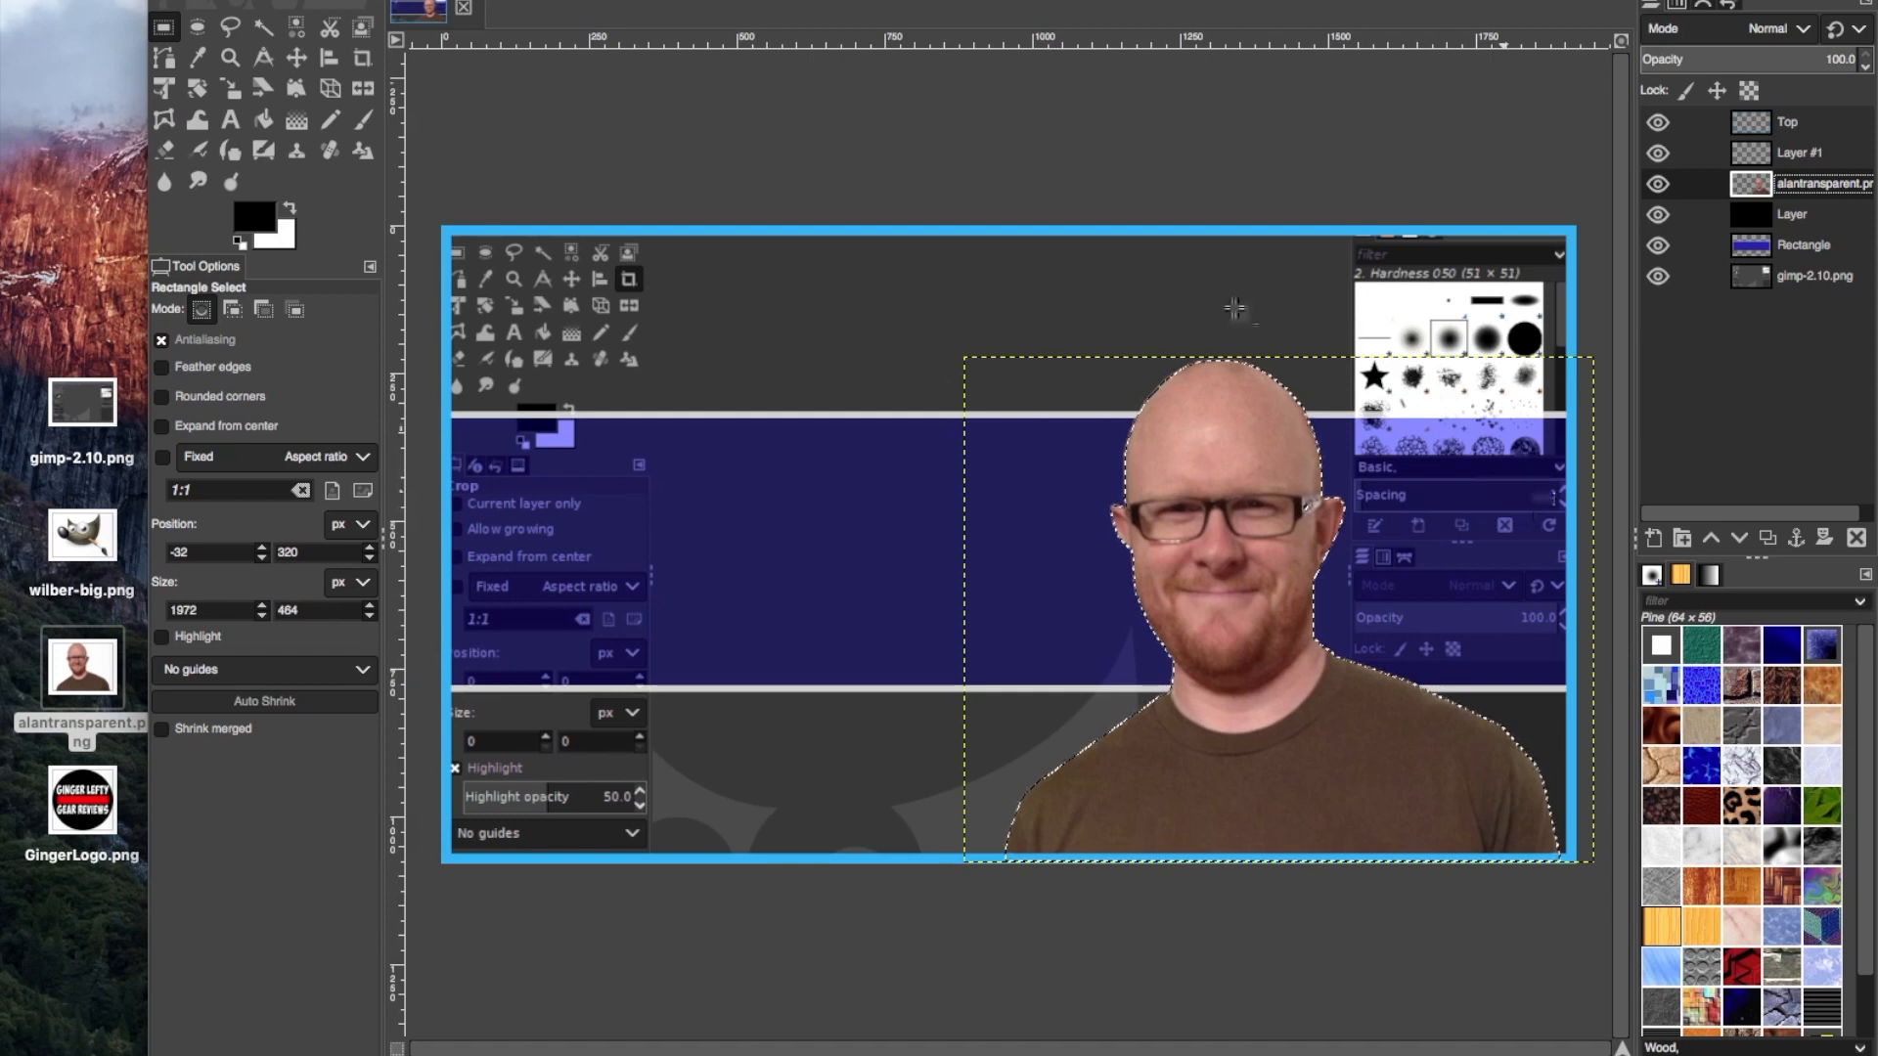
click(202, 0)
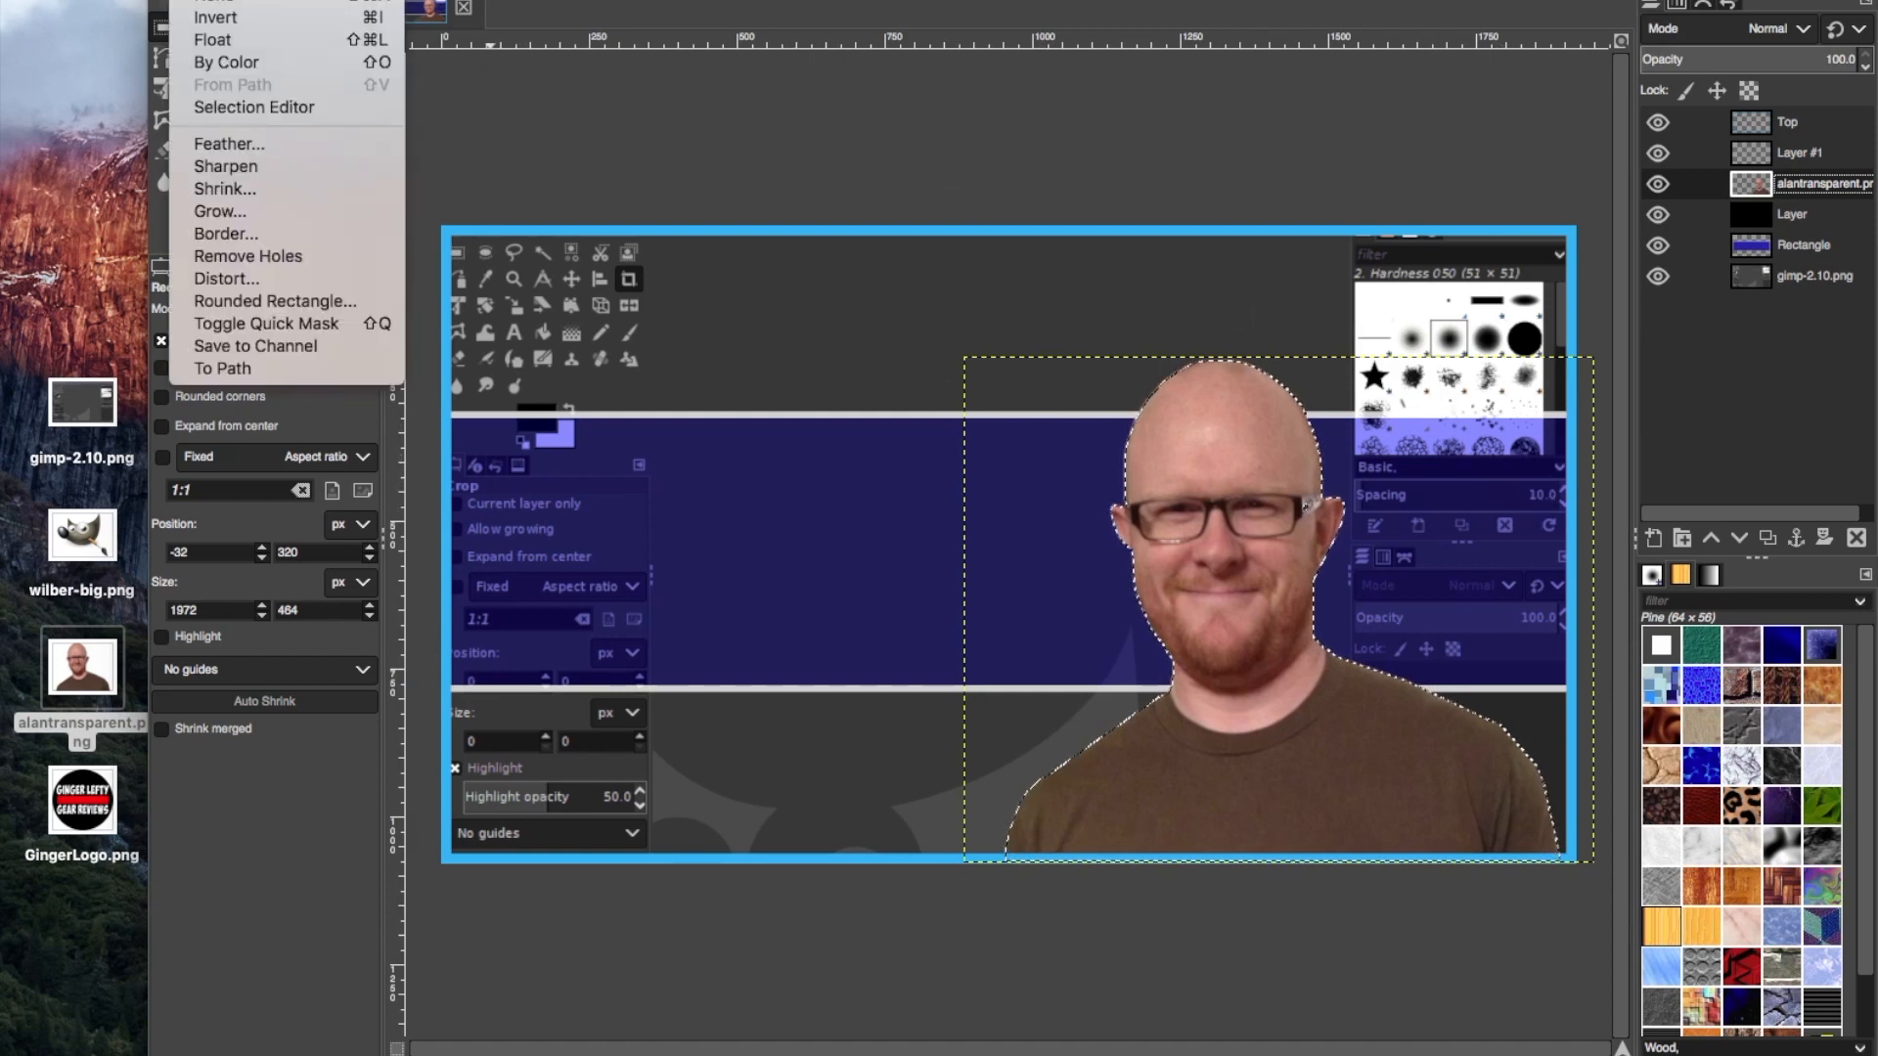
click(221, 211)
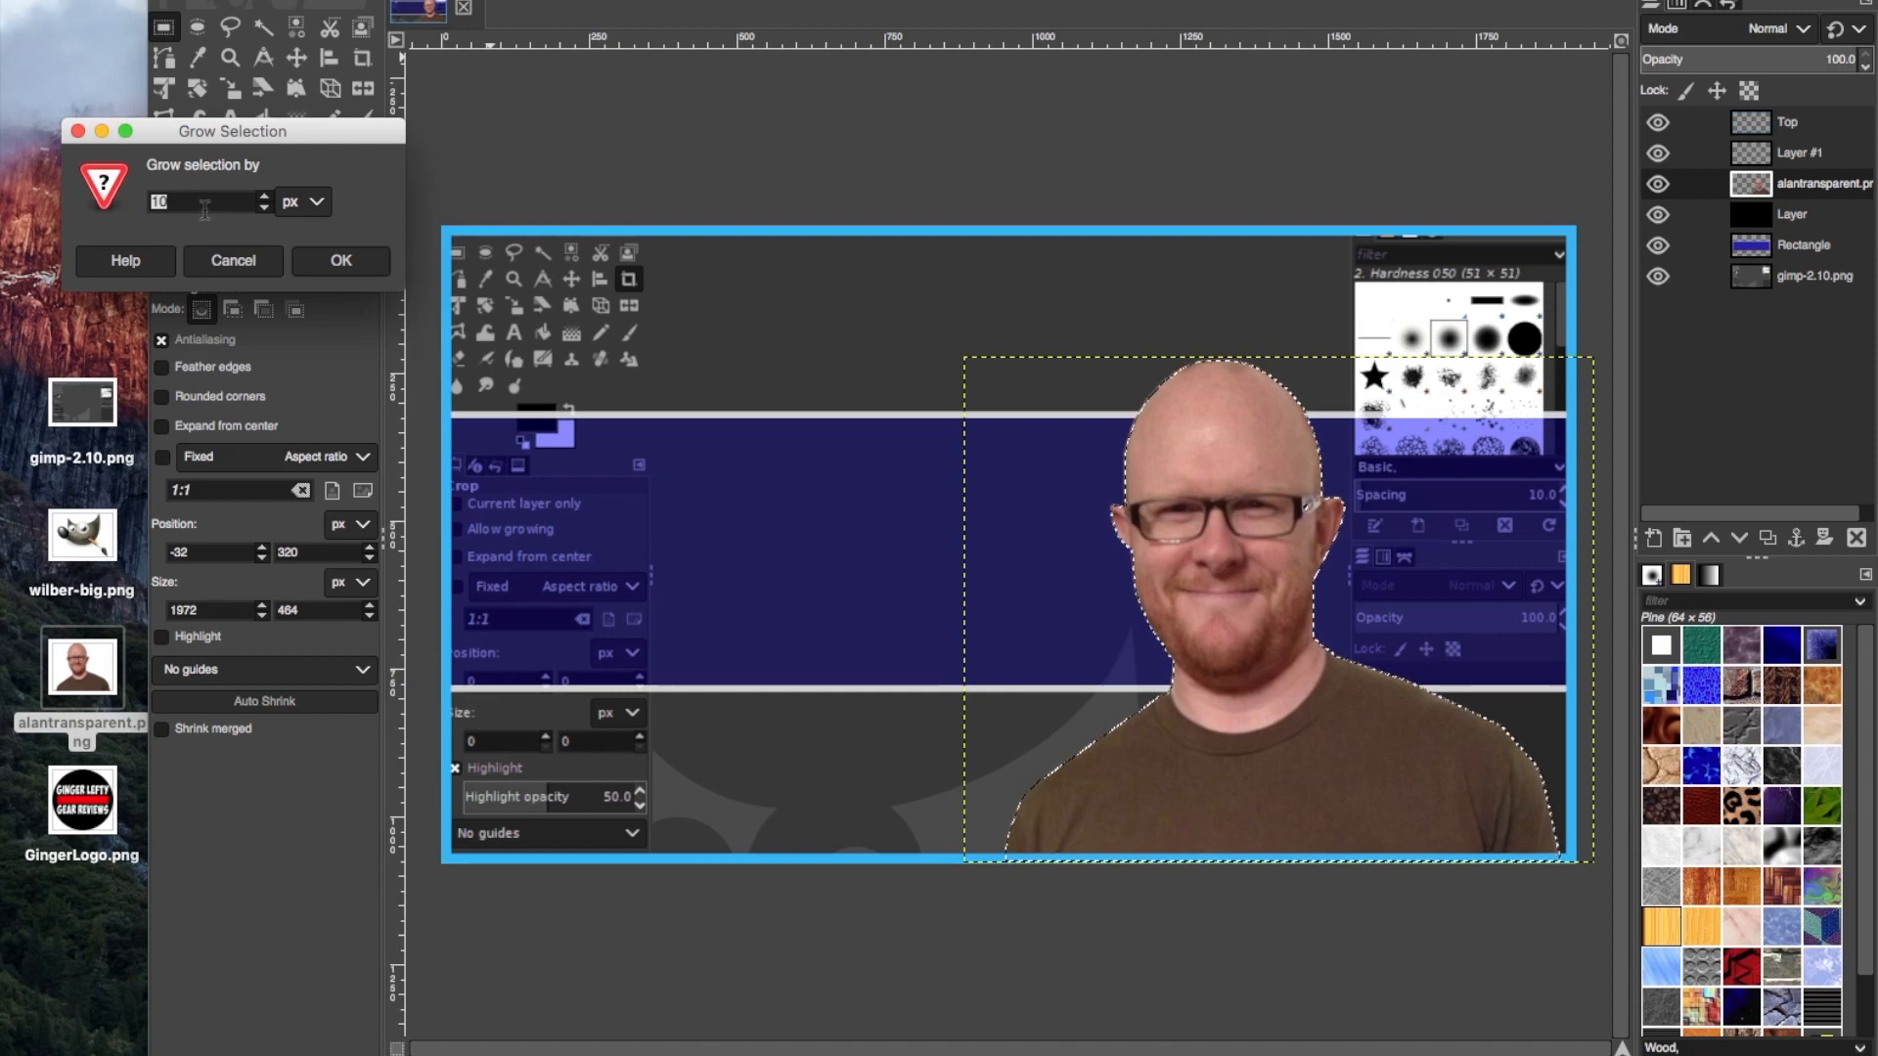
click(342, 262)
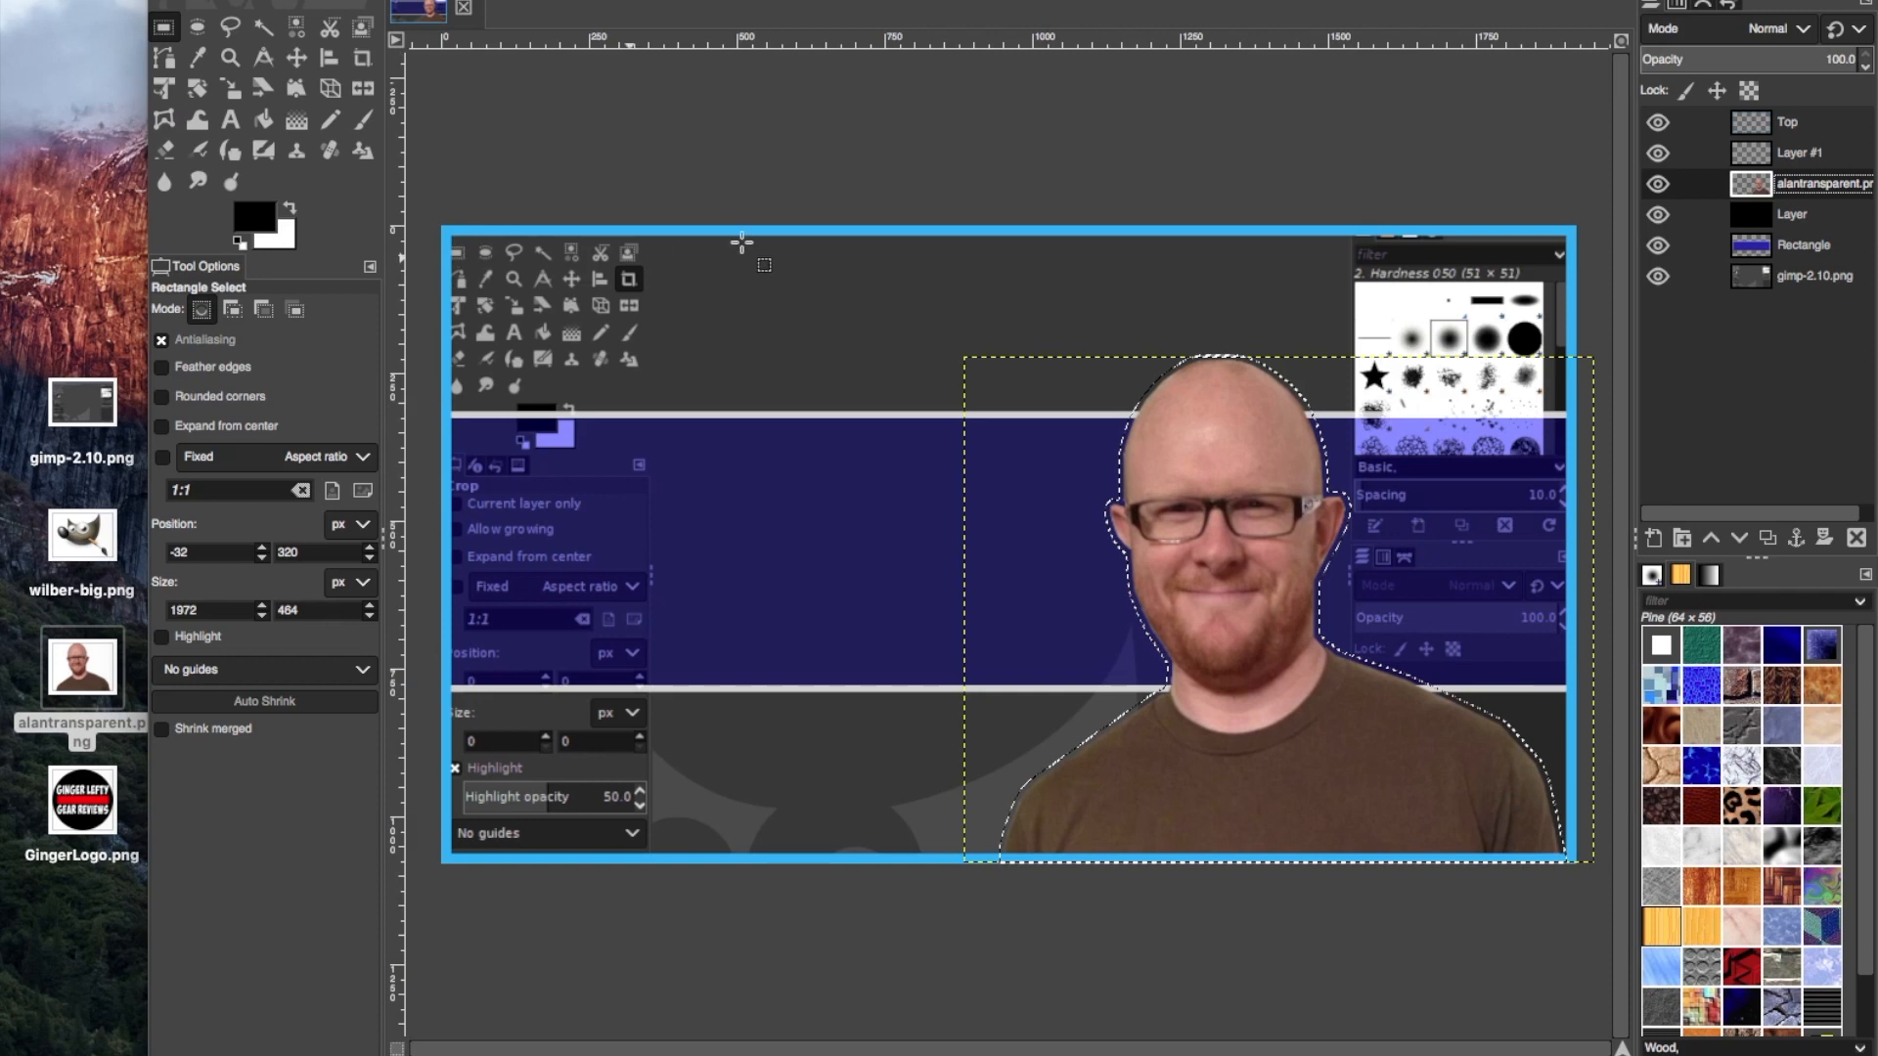
Fill the grown portrait selection with the white background color on the new transparent layer
click(1806, 162)
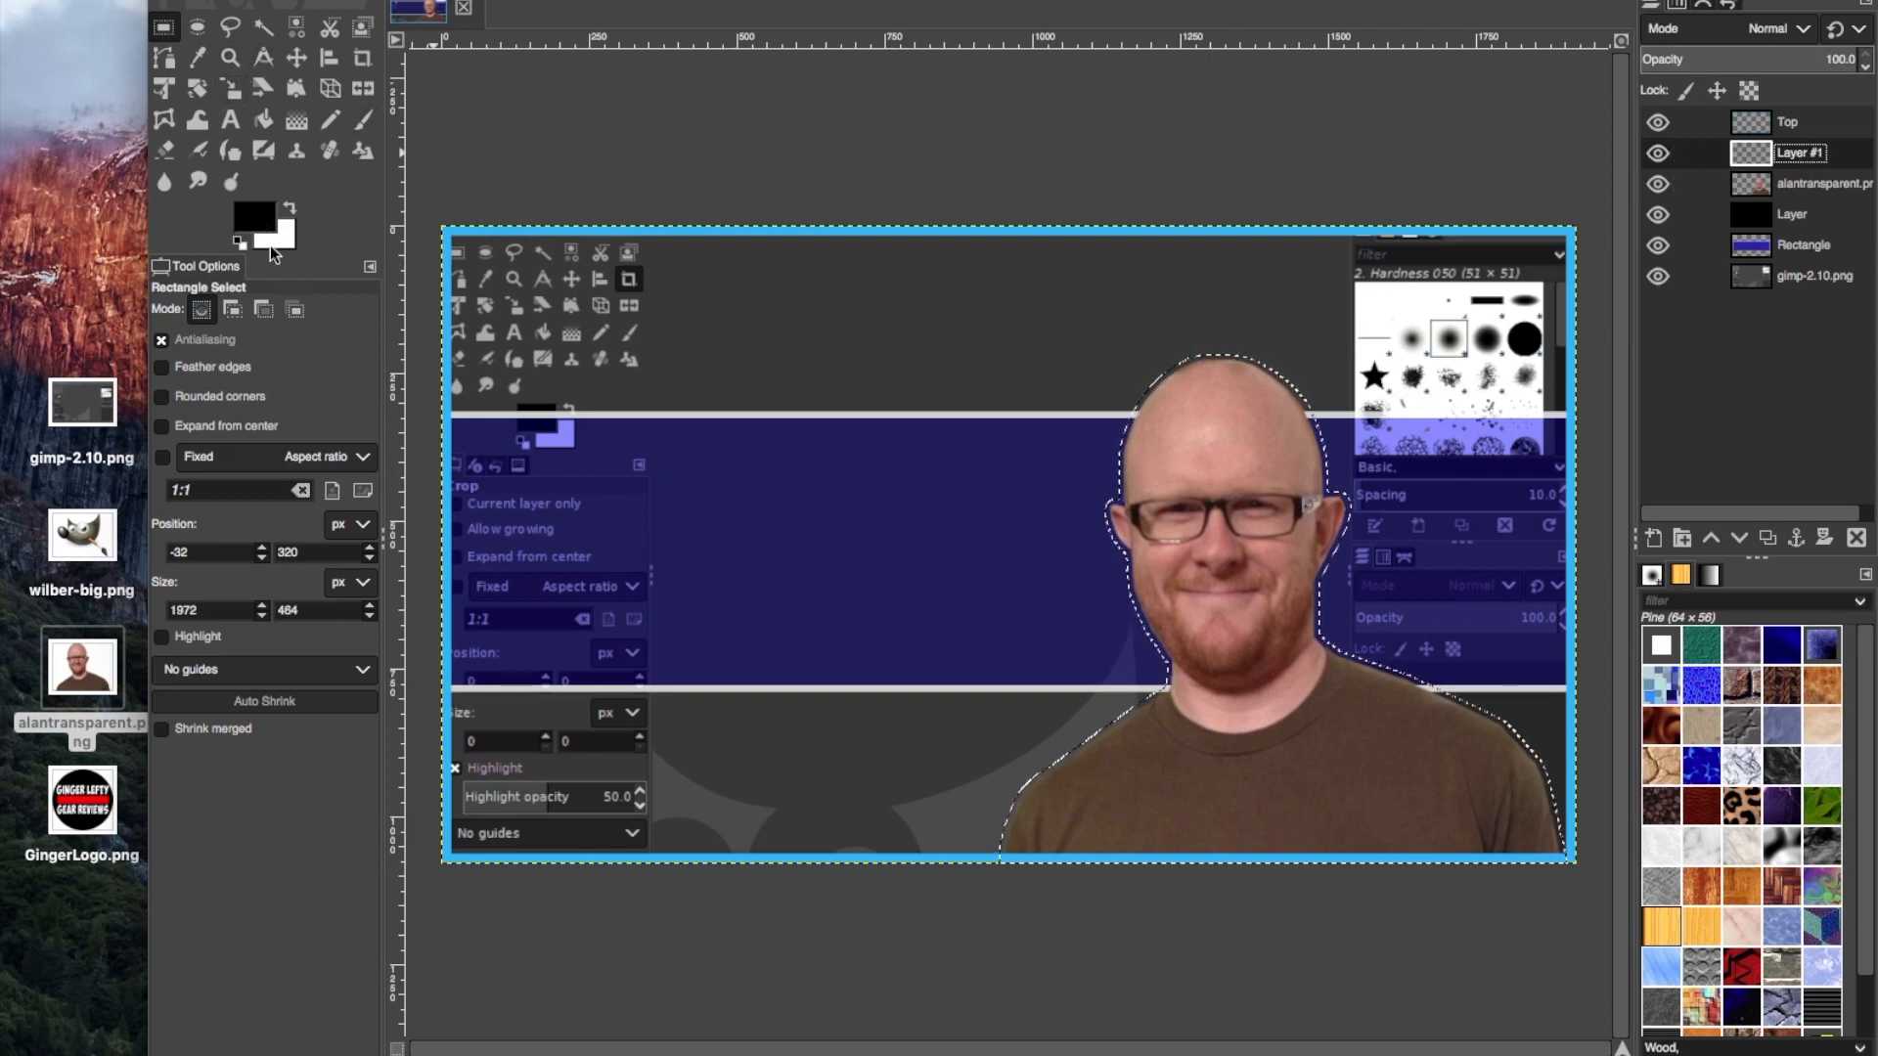
click(158, 1)
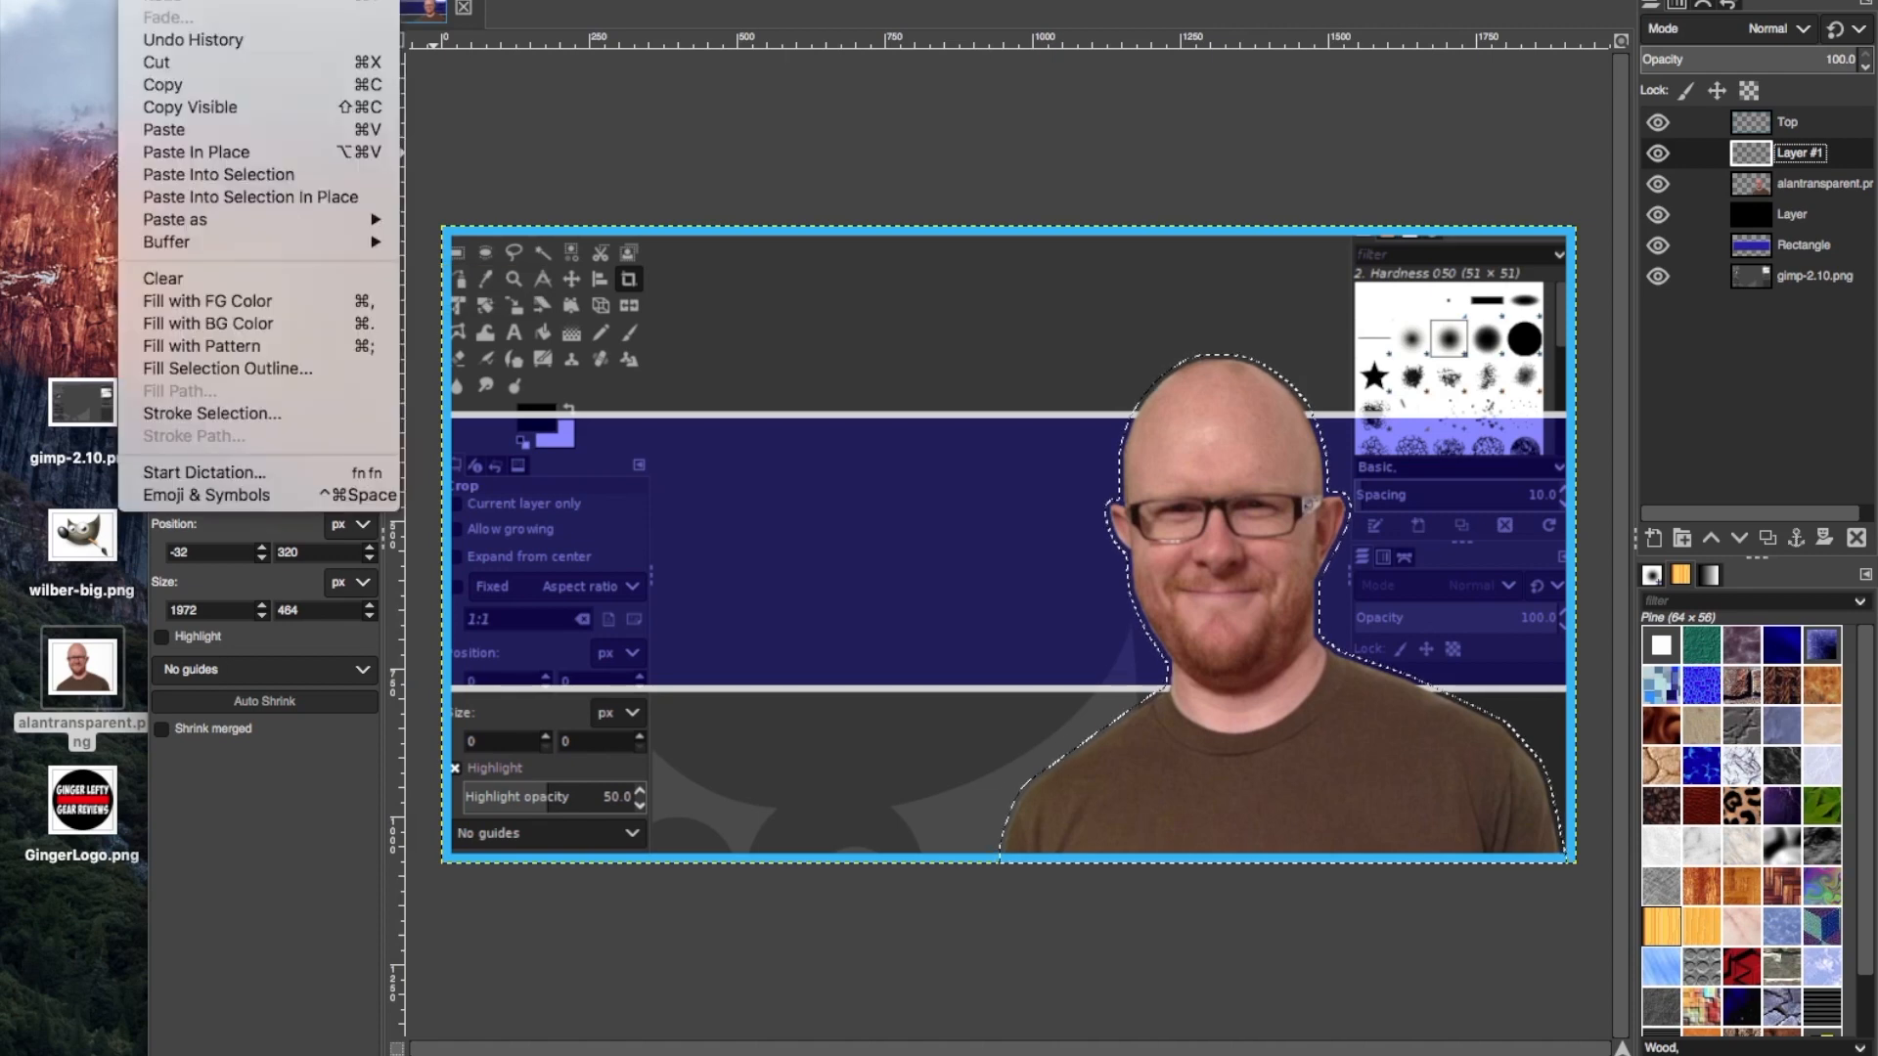
click(253, 325)
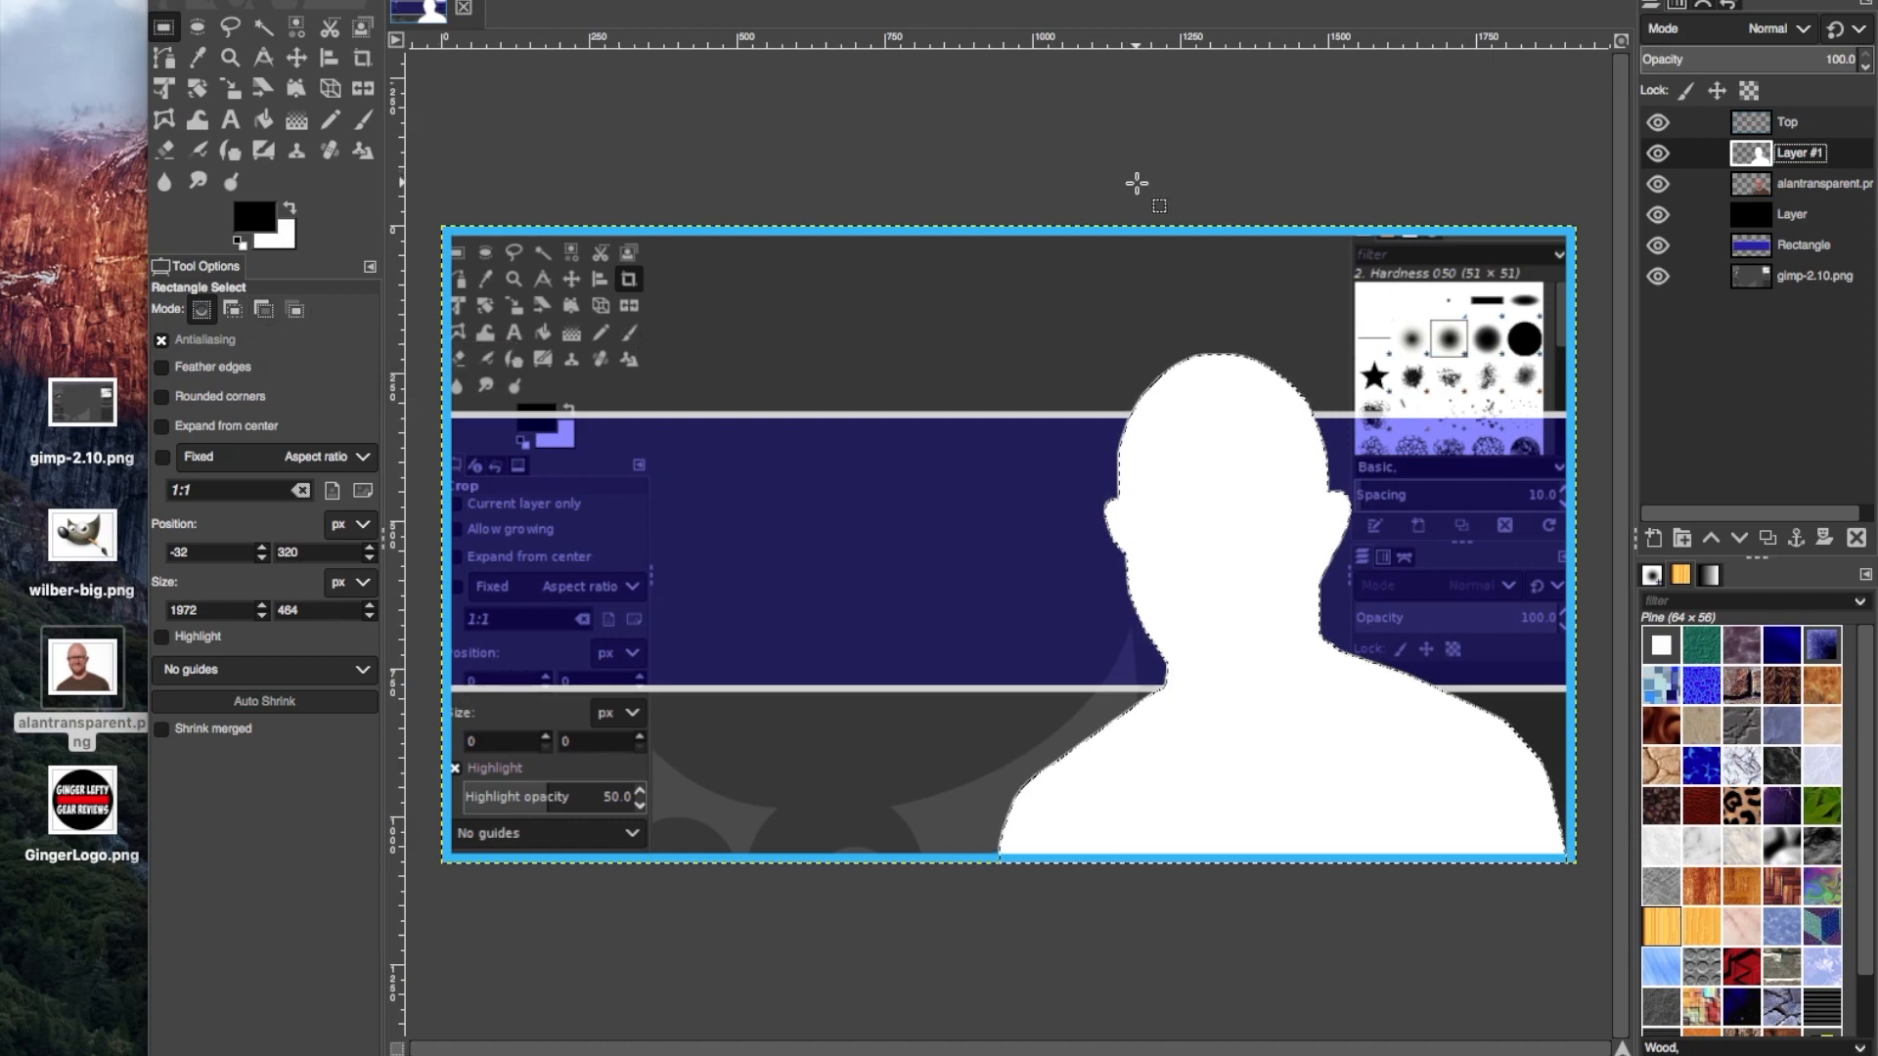
Move the white silhouette layer beneath the portrait layer and clear the selection
drag(1793, 164, 1814, 193)
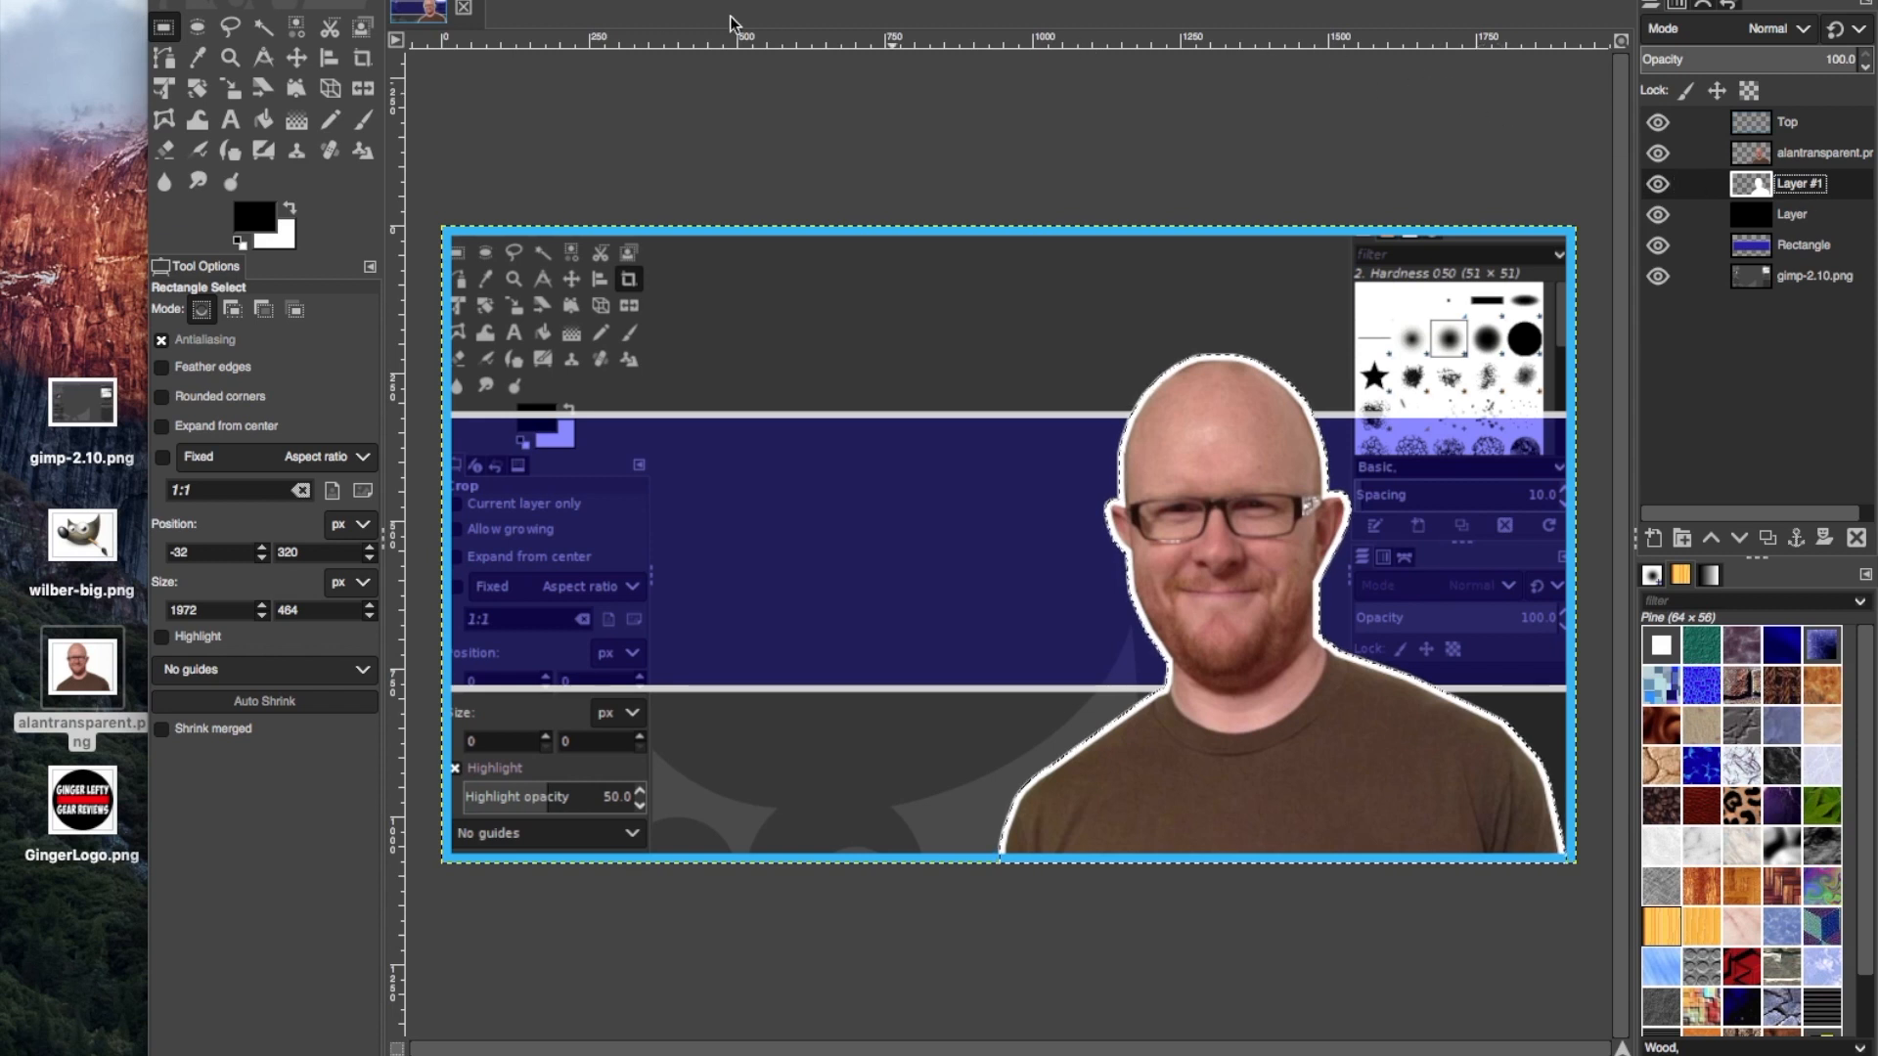
click(201, 1)
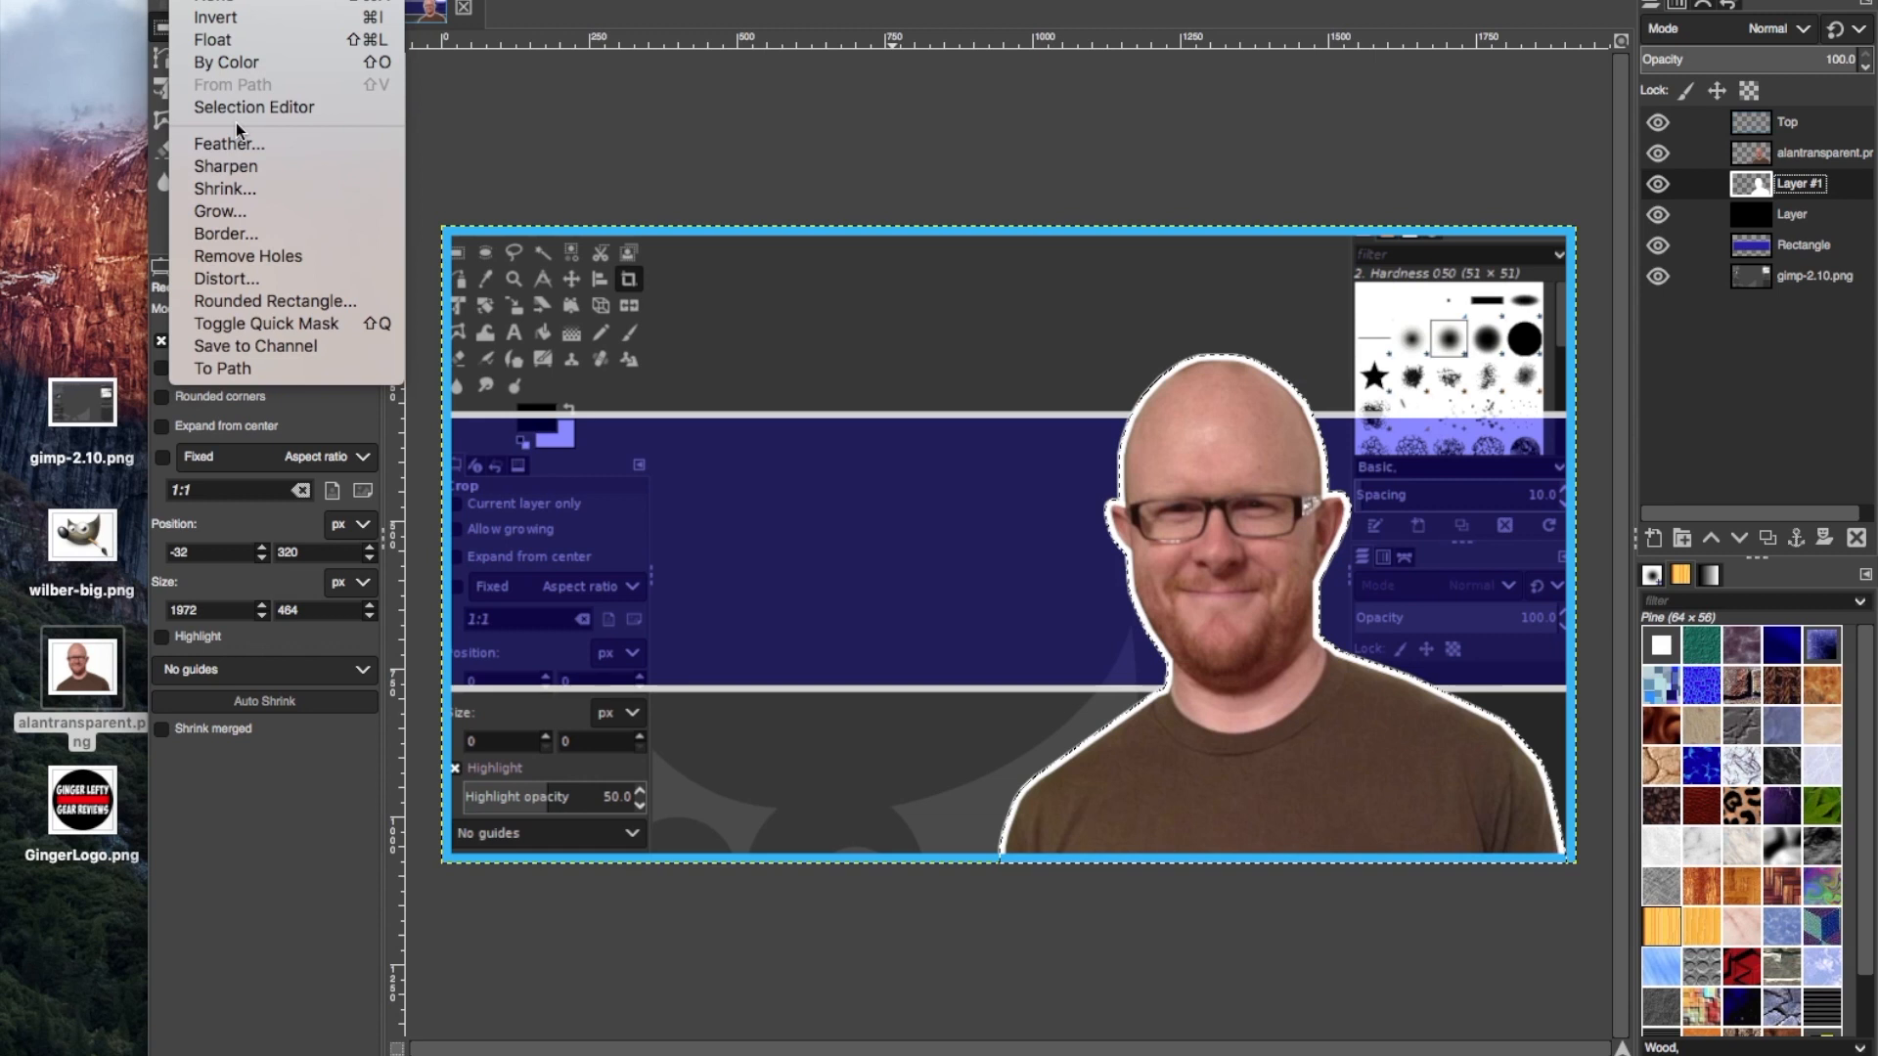
click(216, 2)
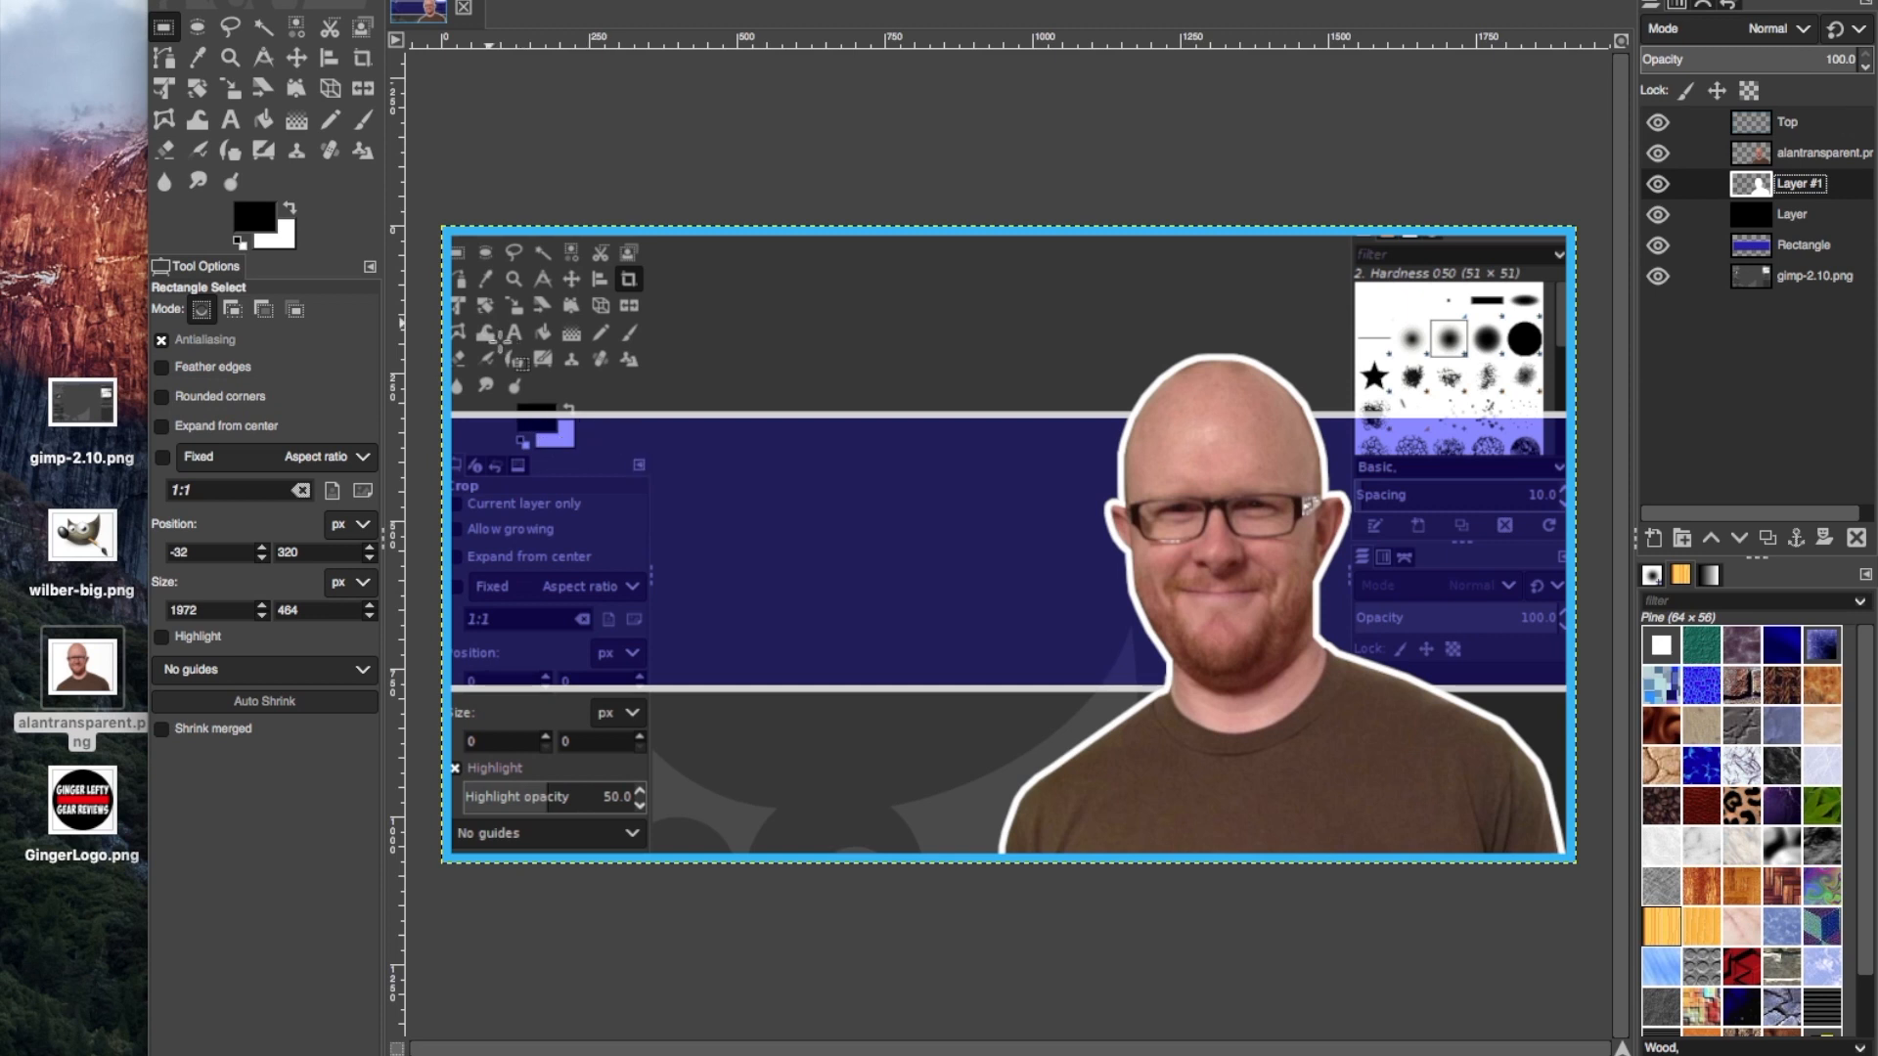
Activate the Text tool and set its font to Bebas Neue
click(230, 121)
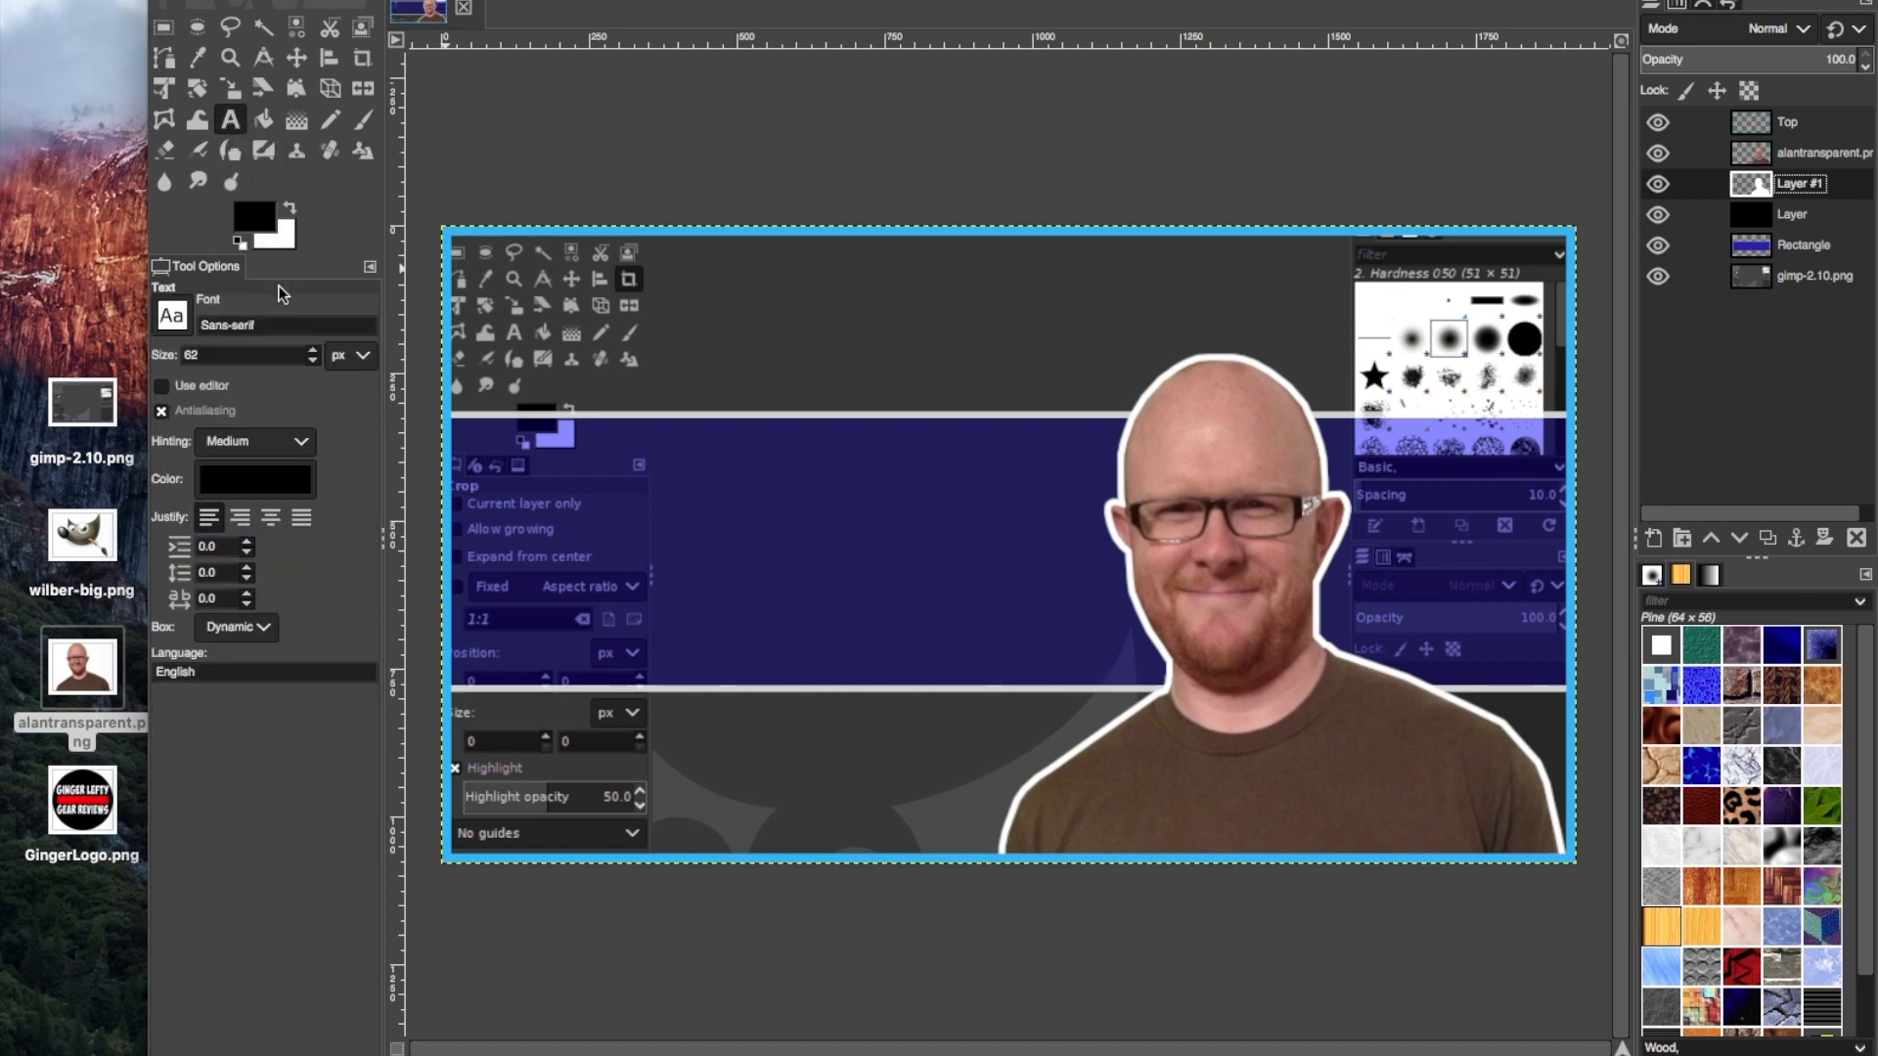
drag(266, 329, 114, 317)
text(be)
click(186, 329)
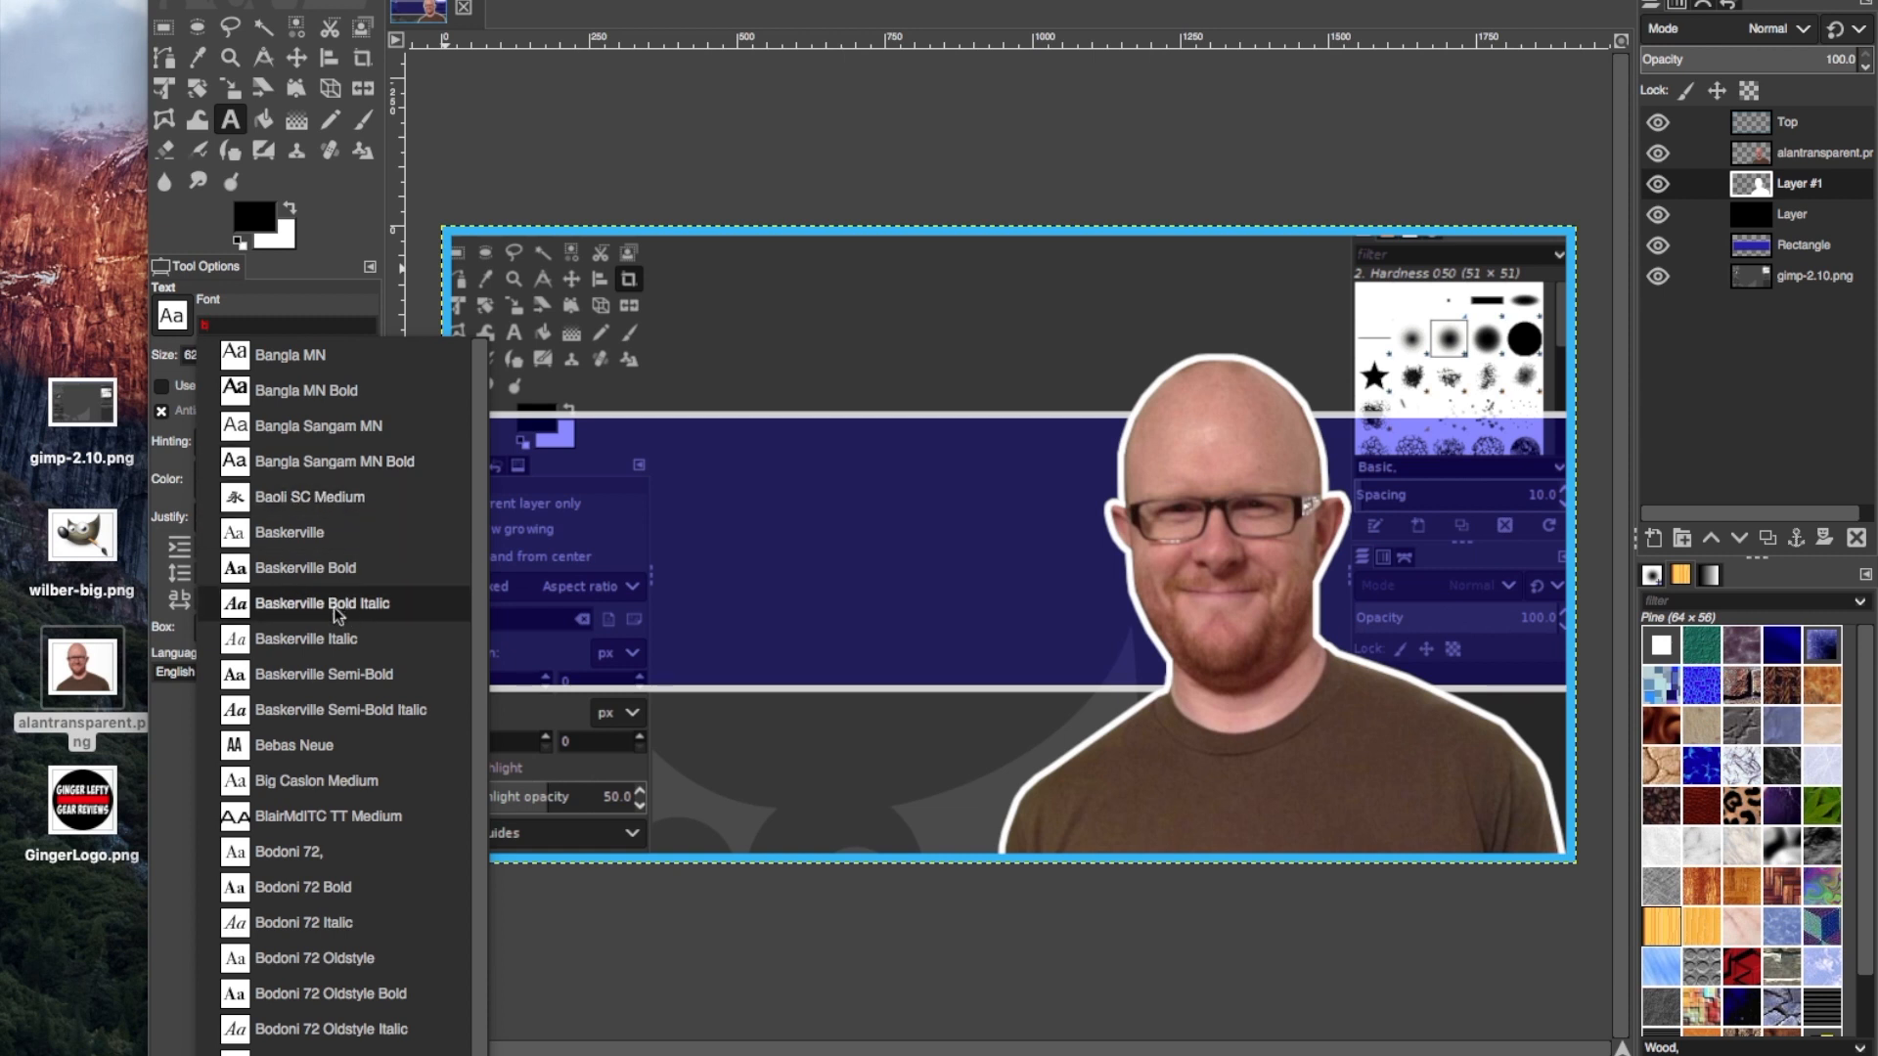
click(293, 745)
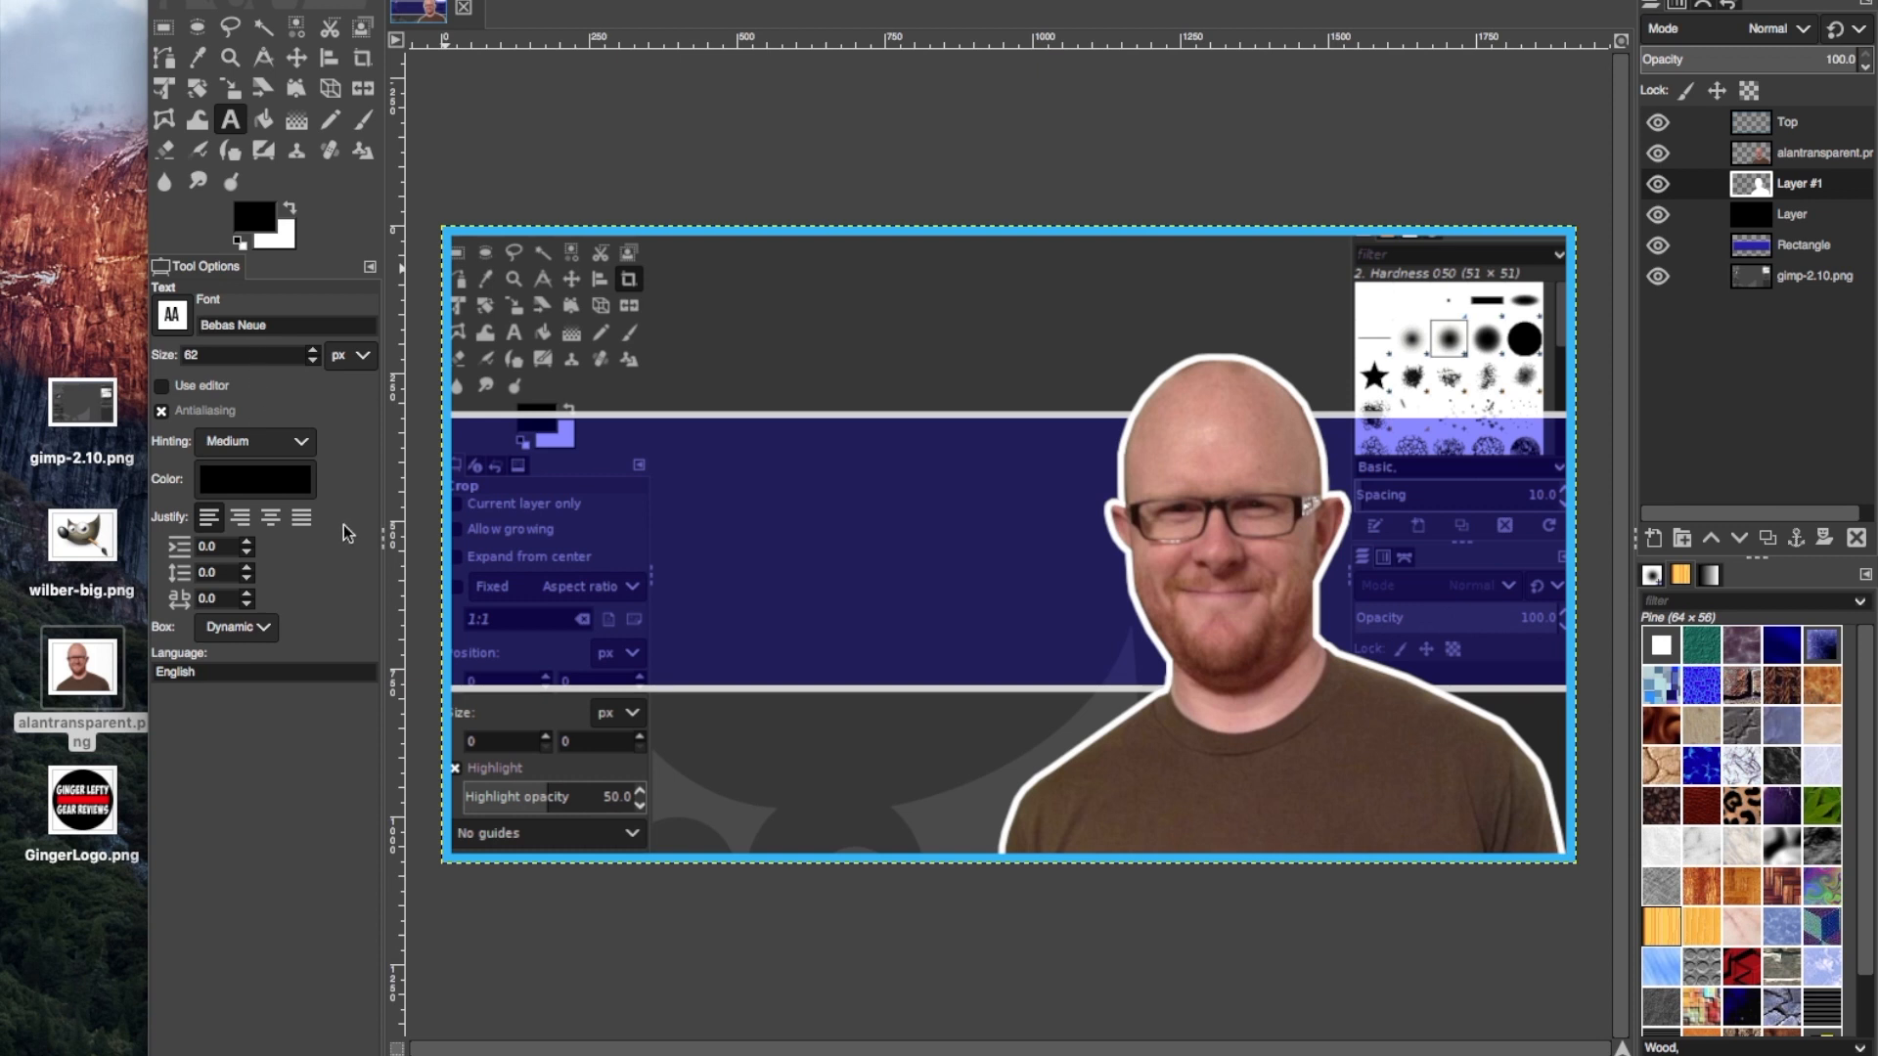
Set the text color to white
click(266, 489)
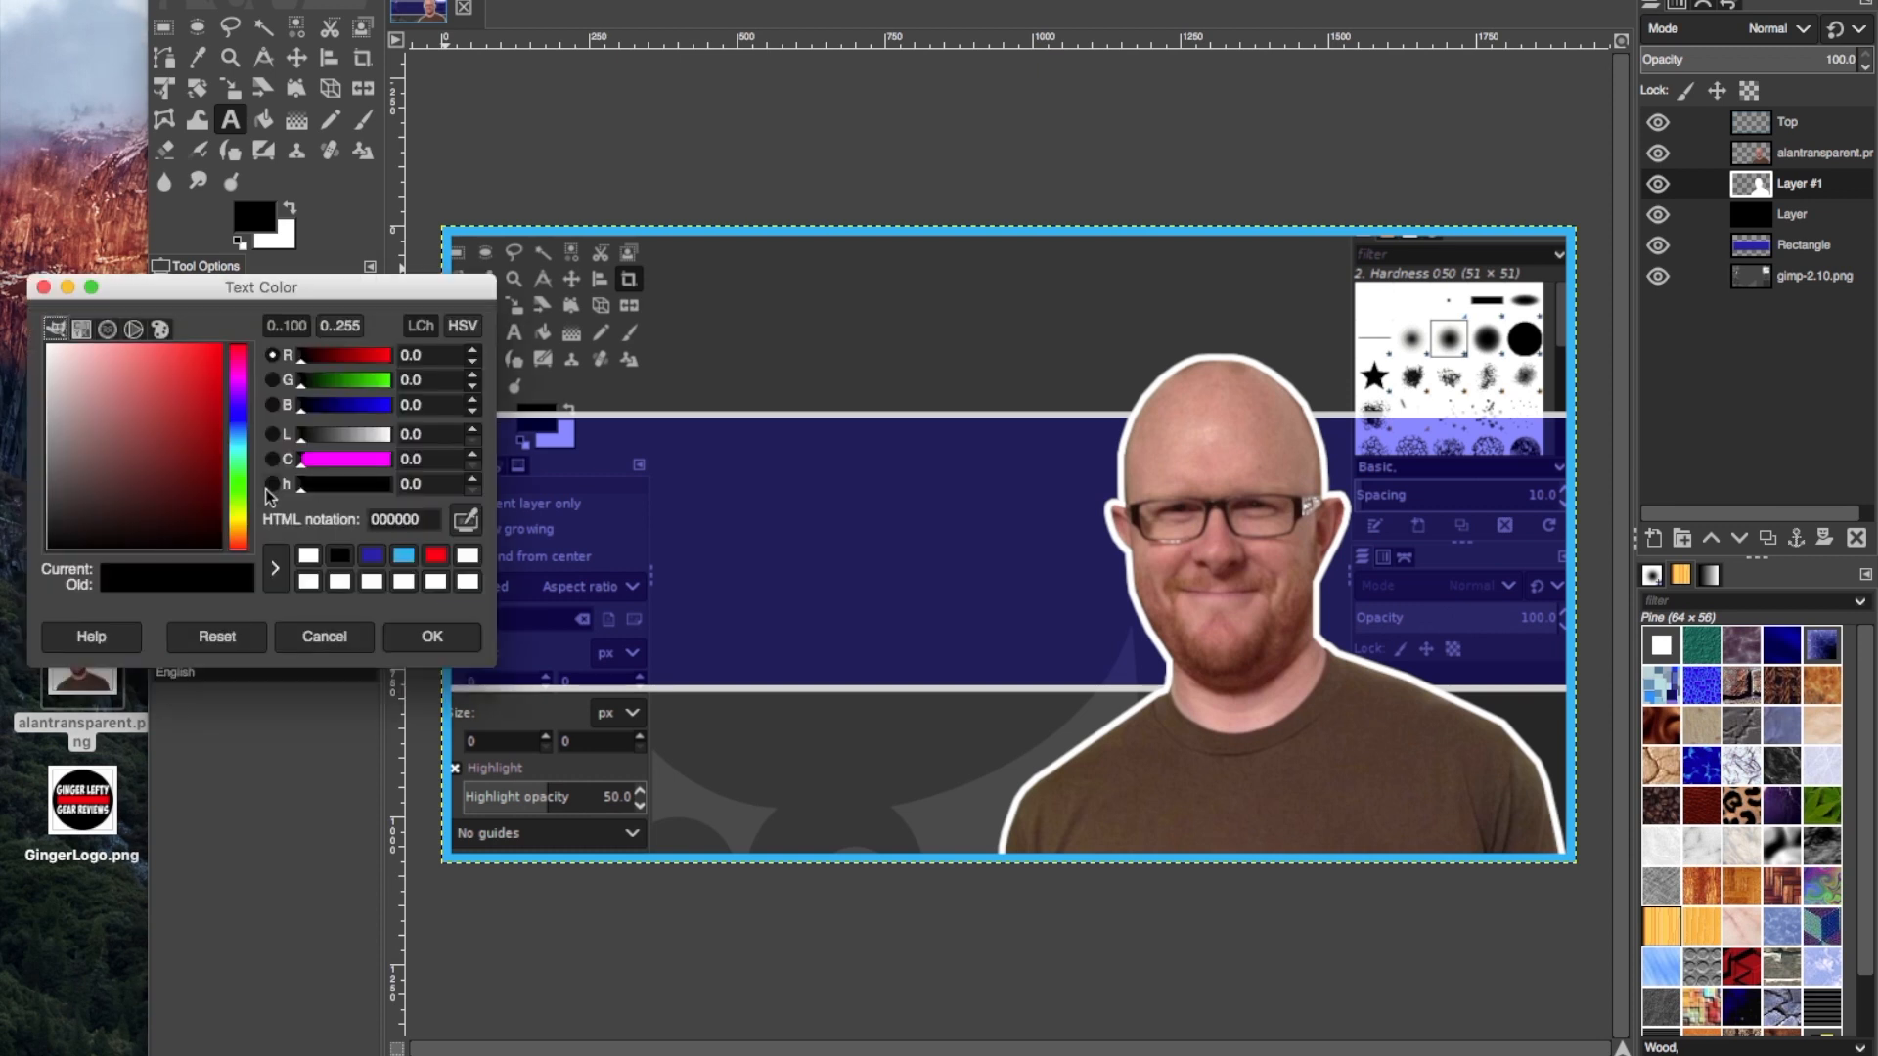
click(466, 583)
click(433, 638)
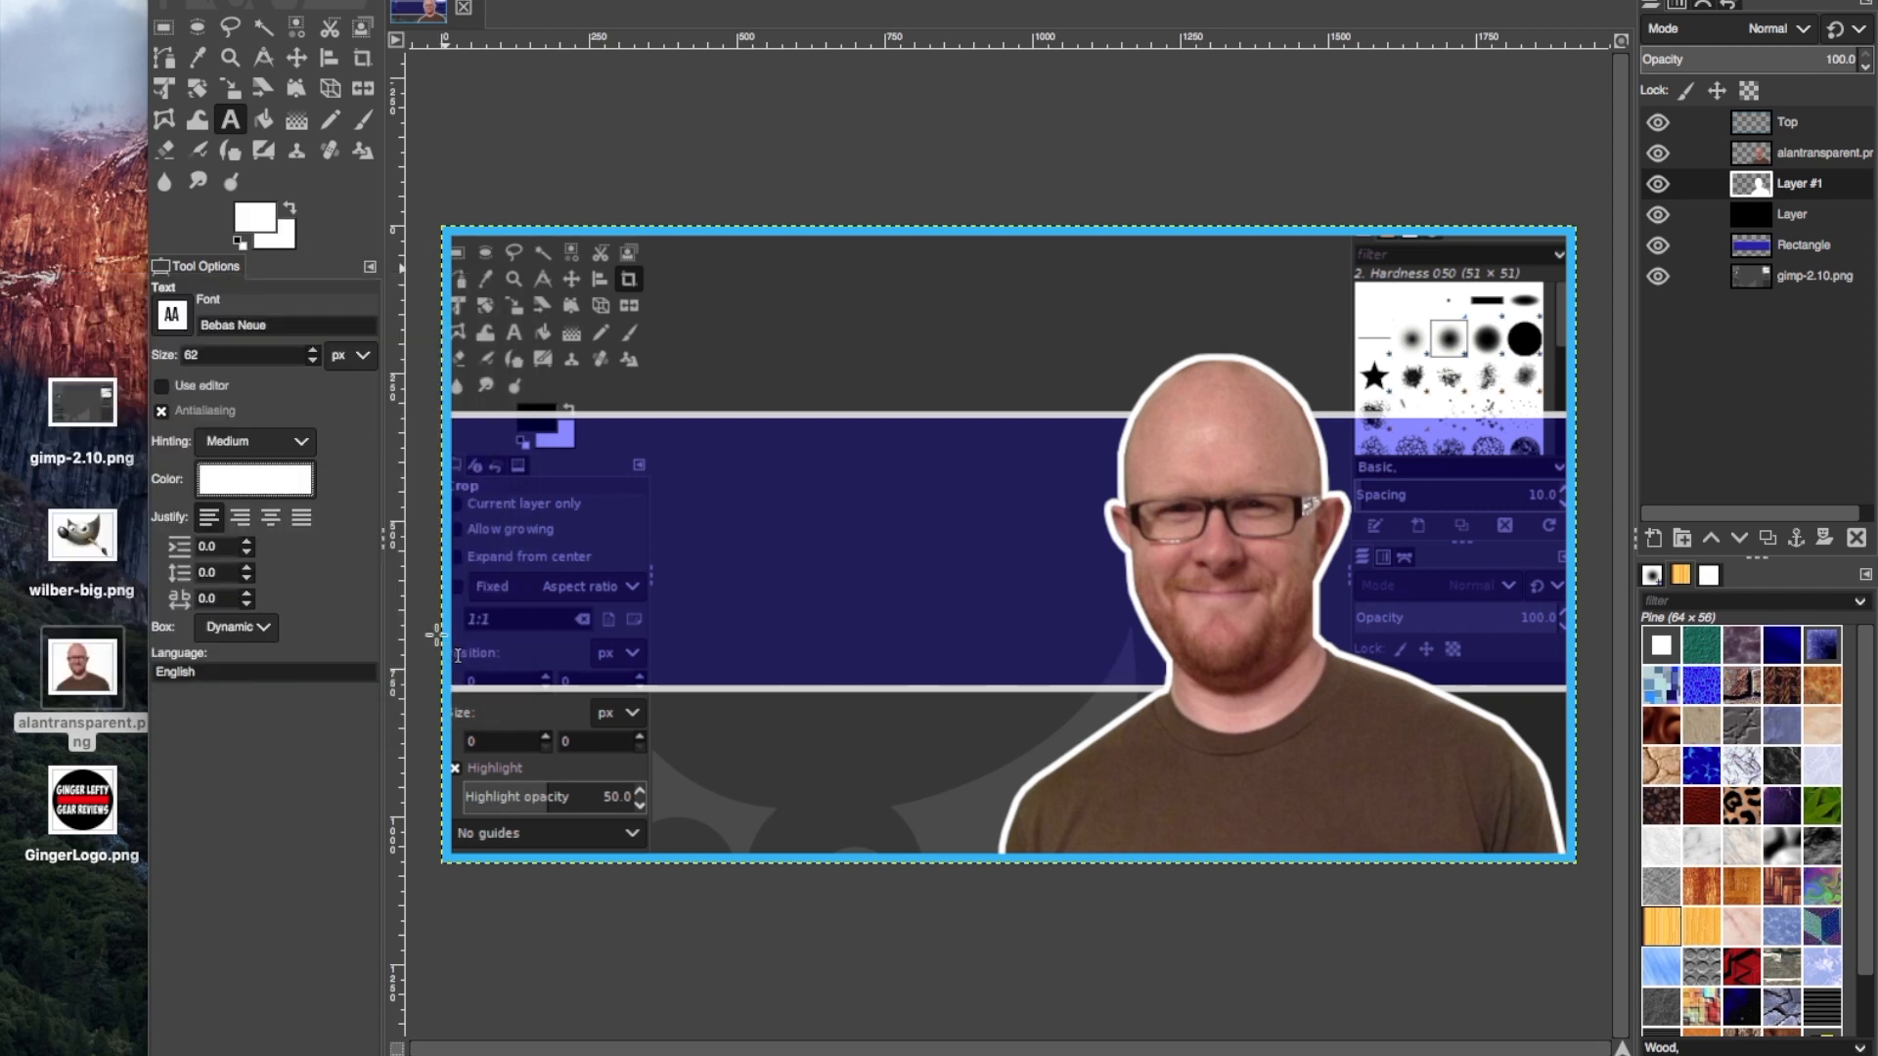
Add the text "youtube thumbnails with" on the blue band and a separate text "gimp" beneath it
click(663, 453)
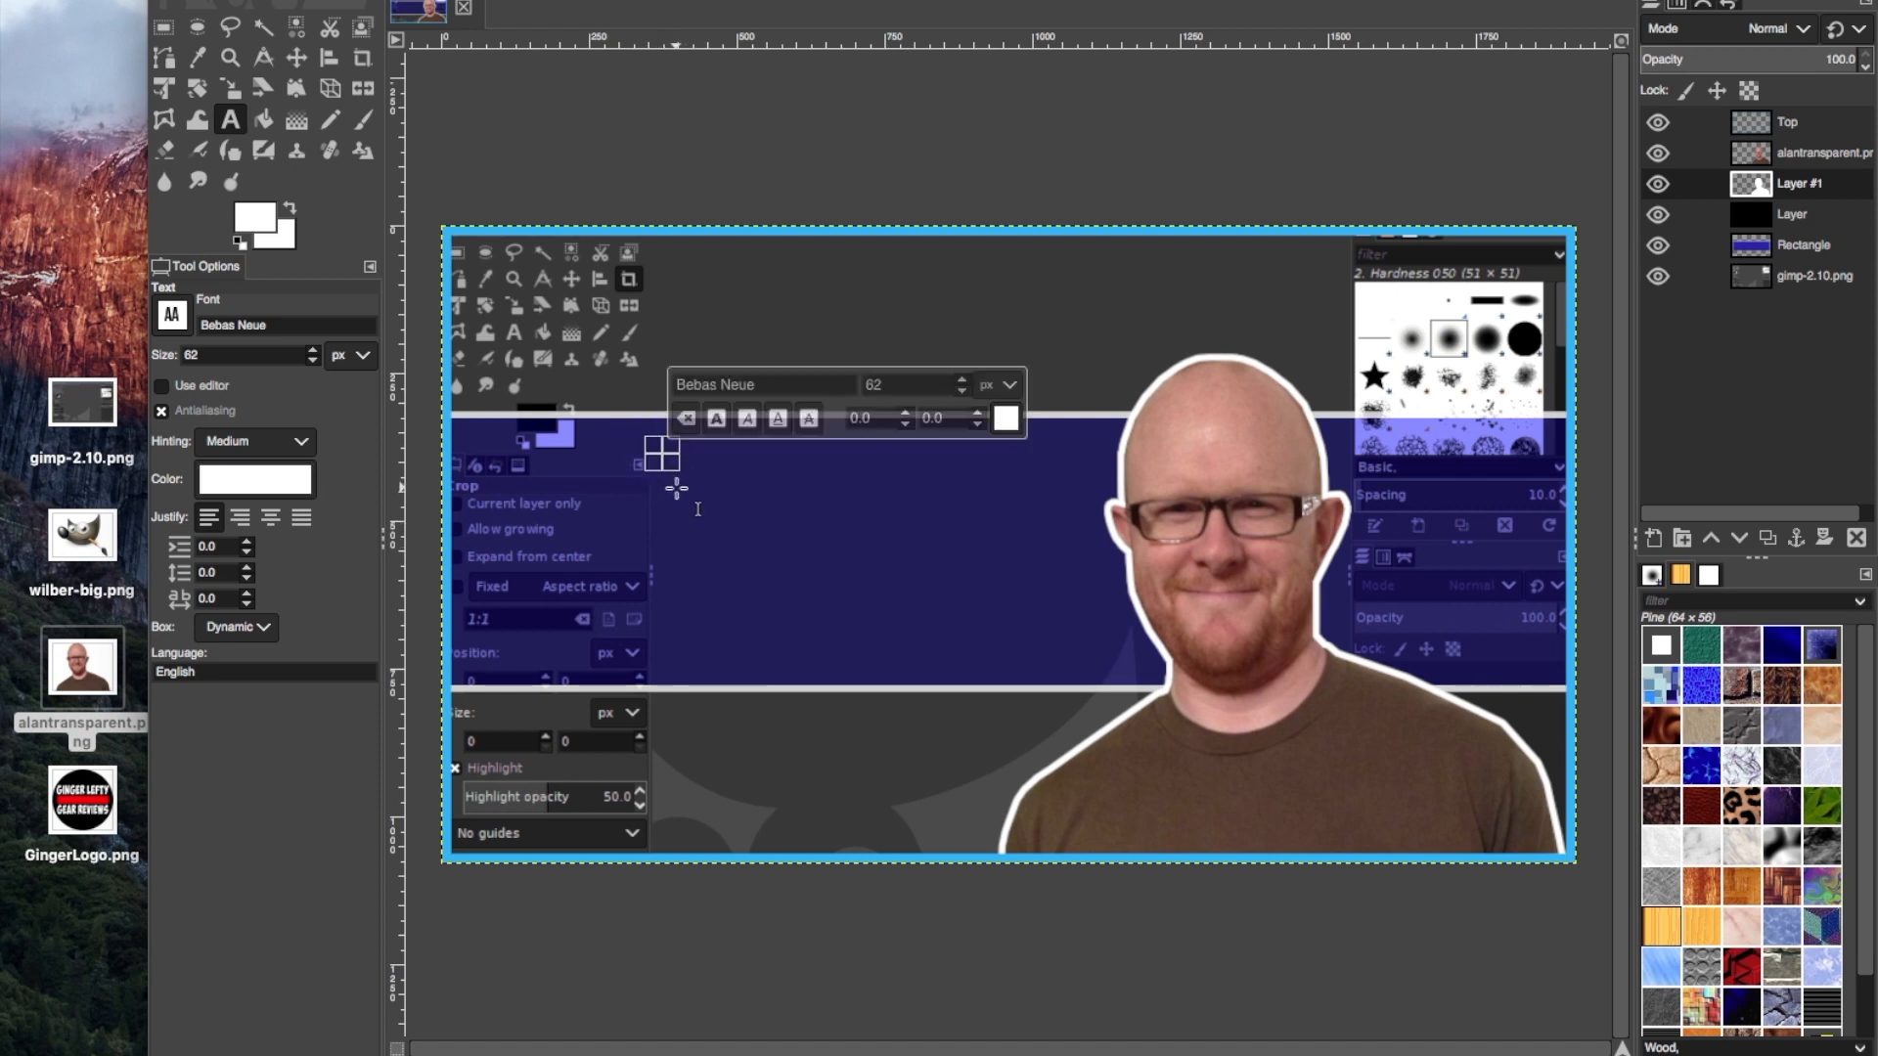
text(youtu)
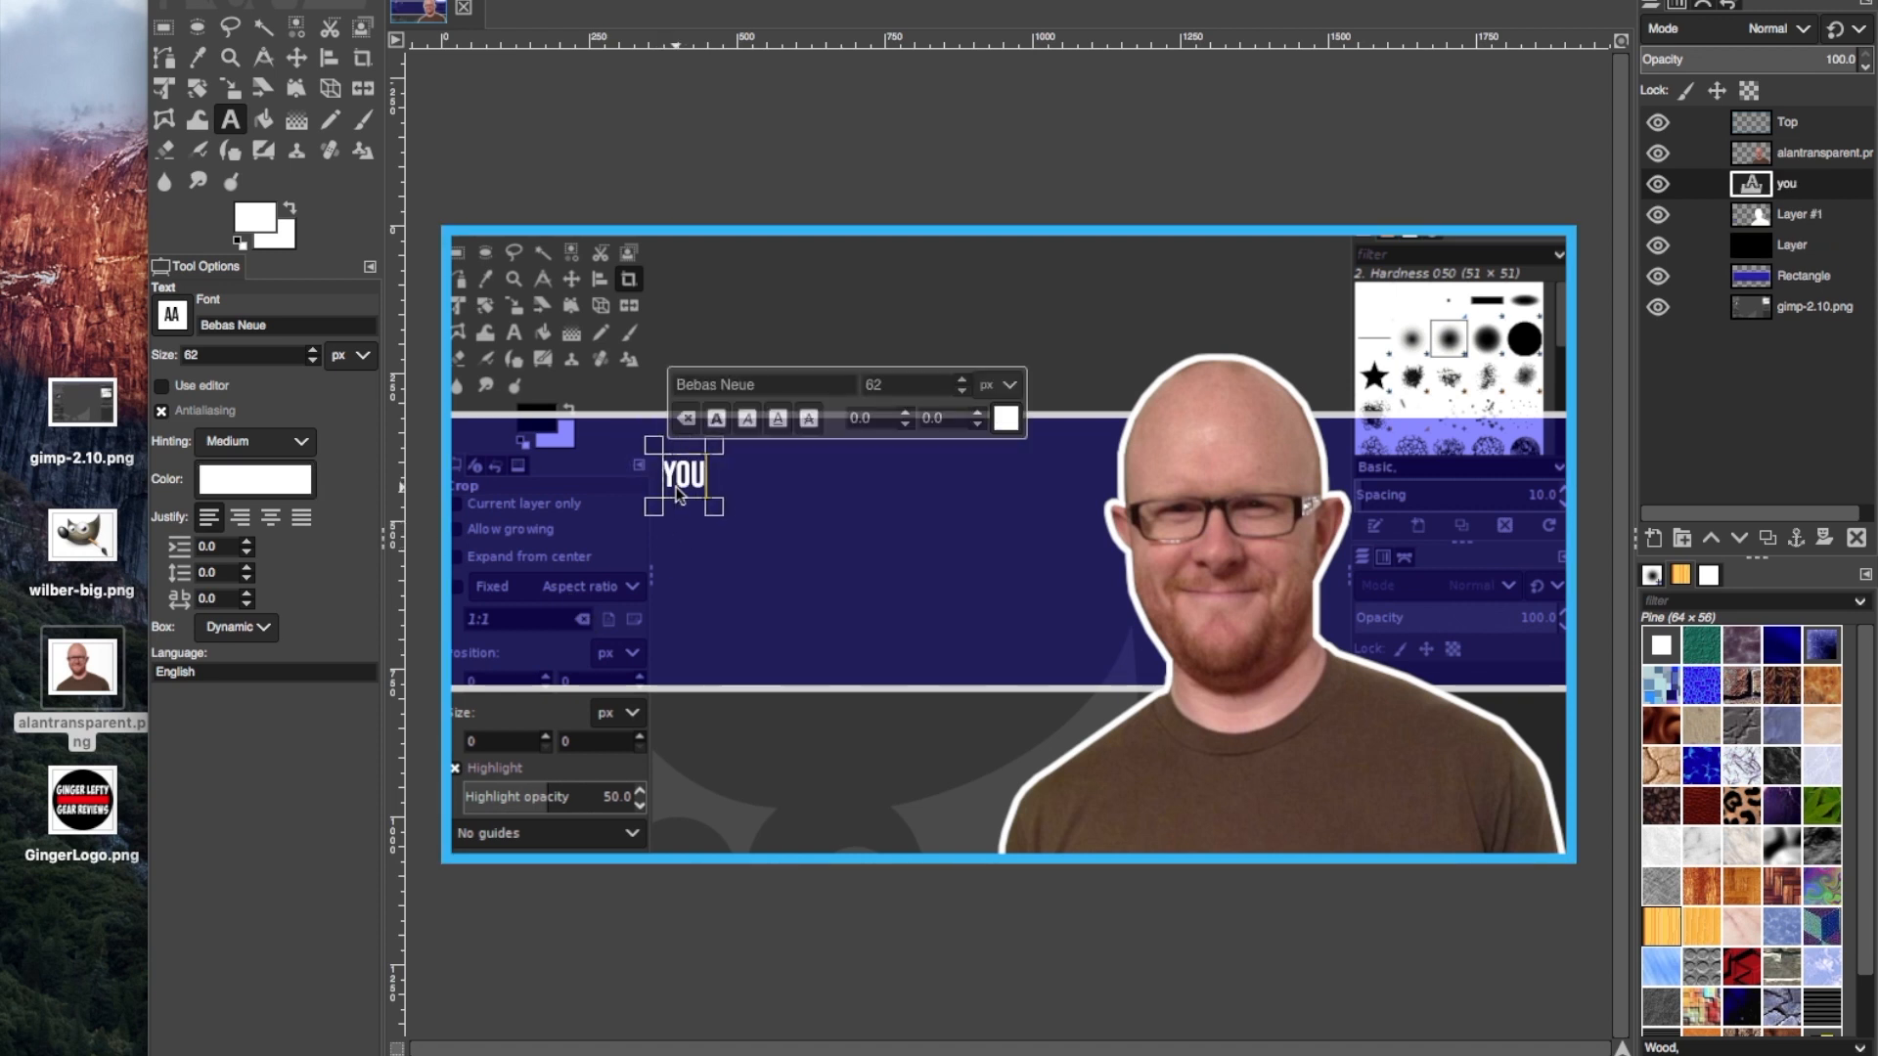
text(be)
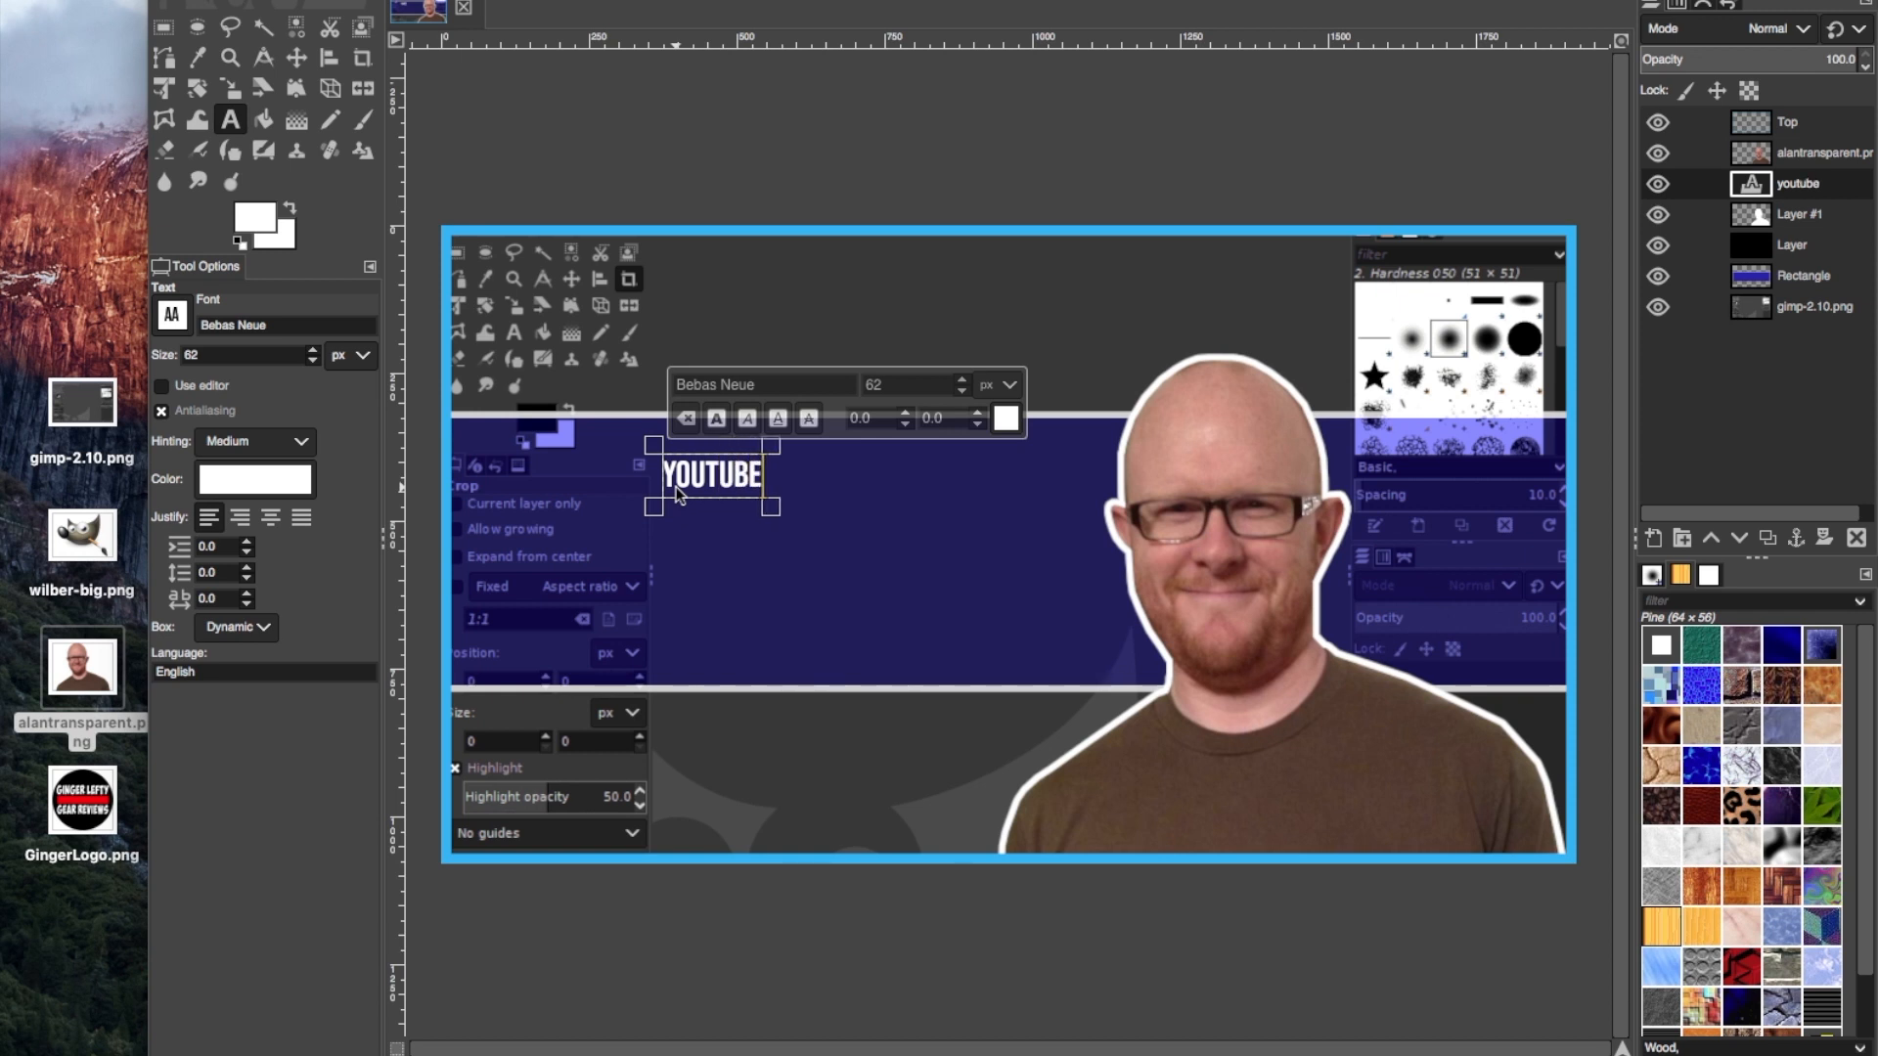
text( thum)
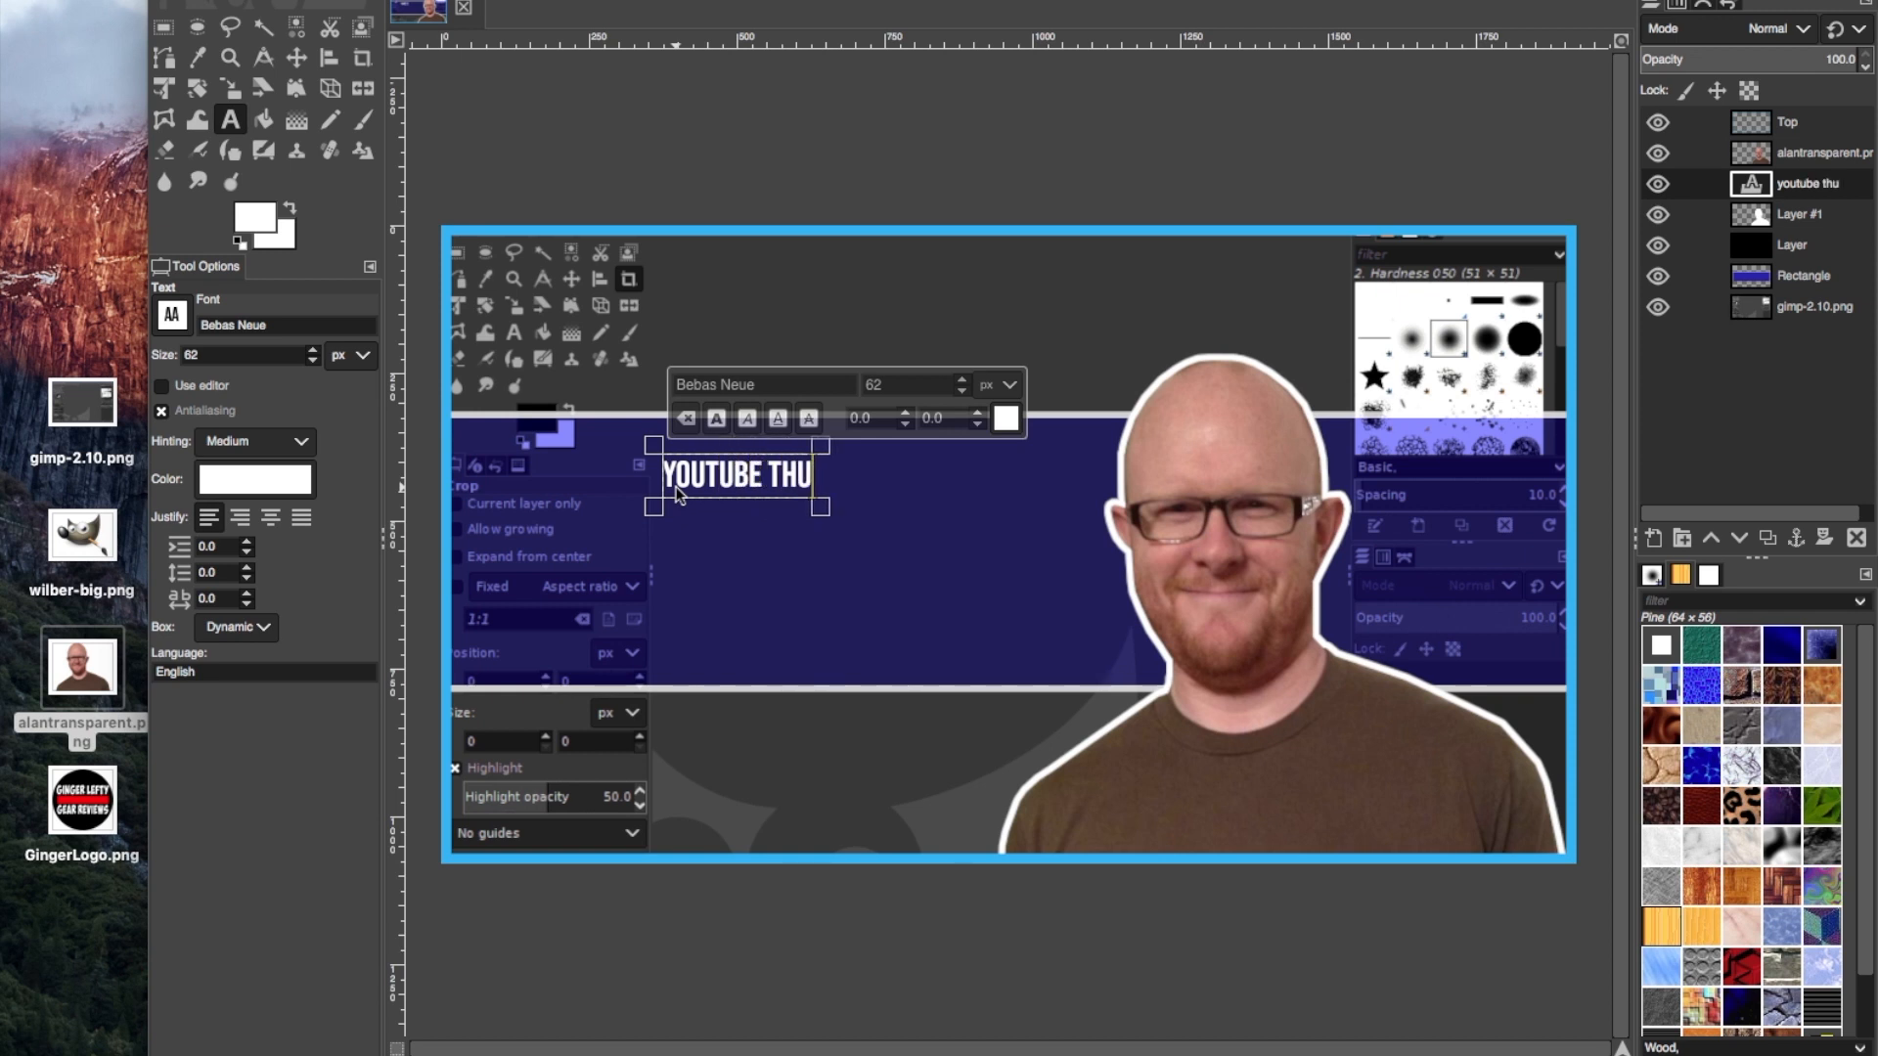
text(bnails)
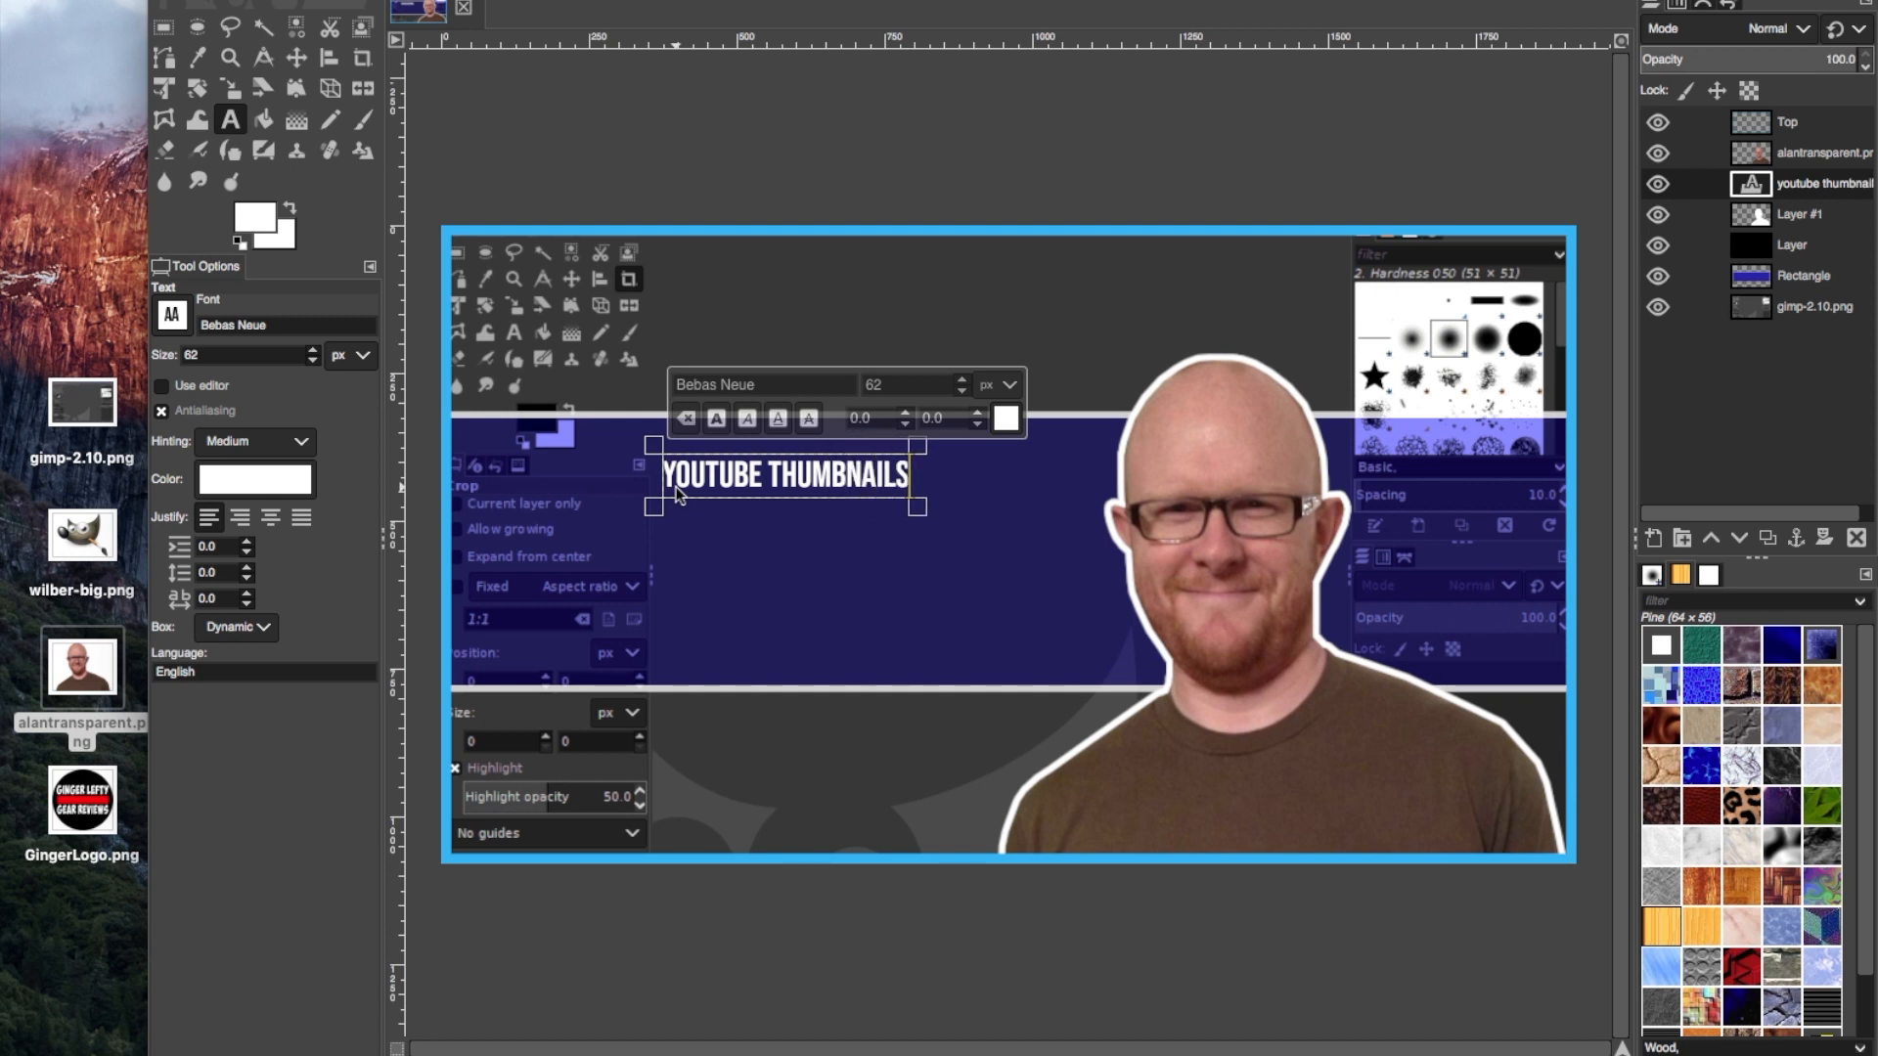
text( with)
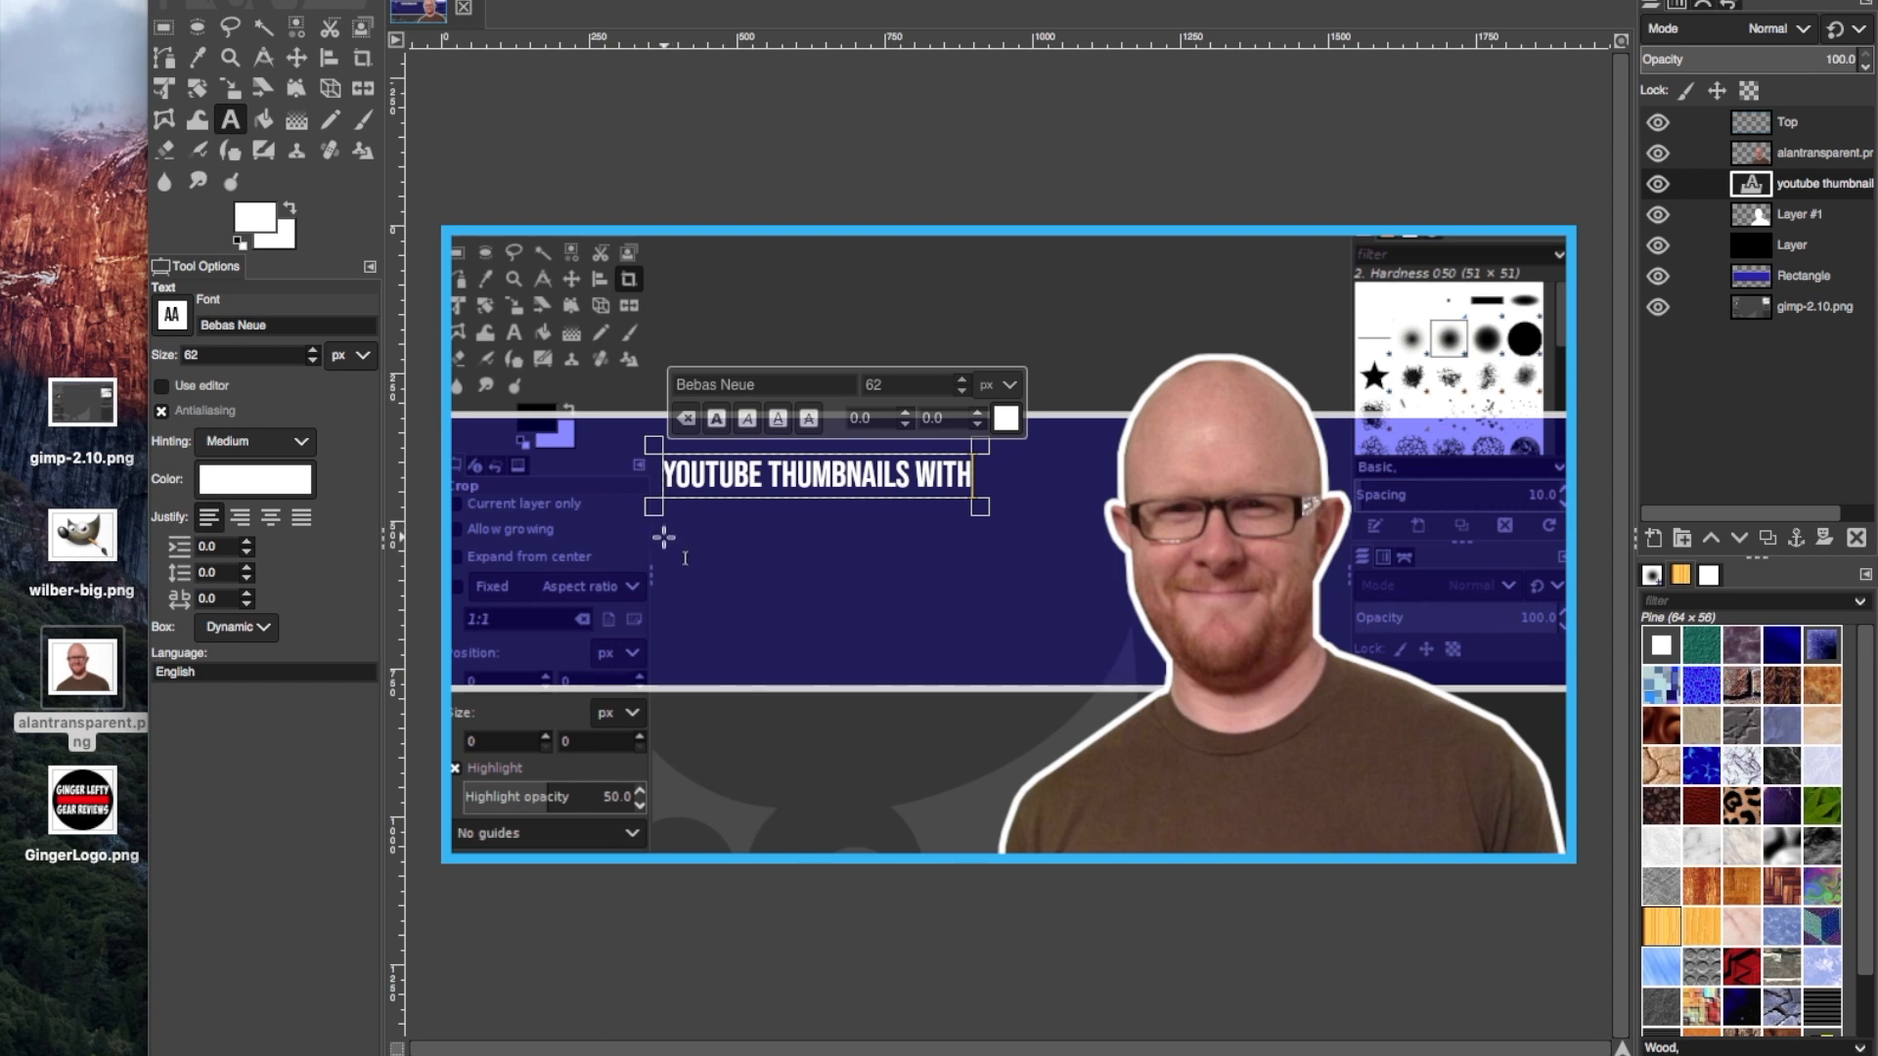
click(664, 537)
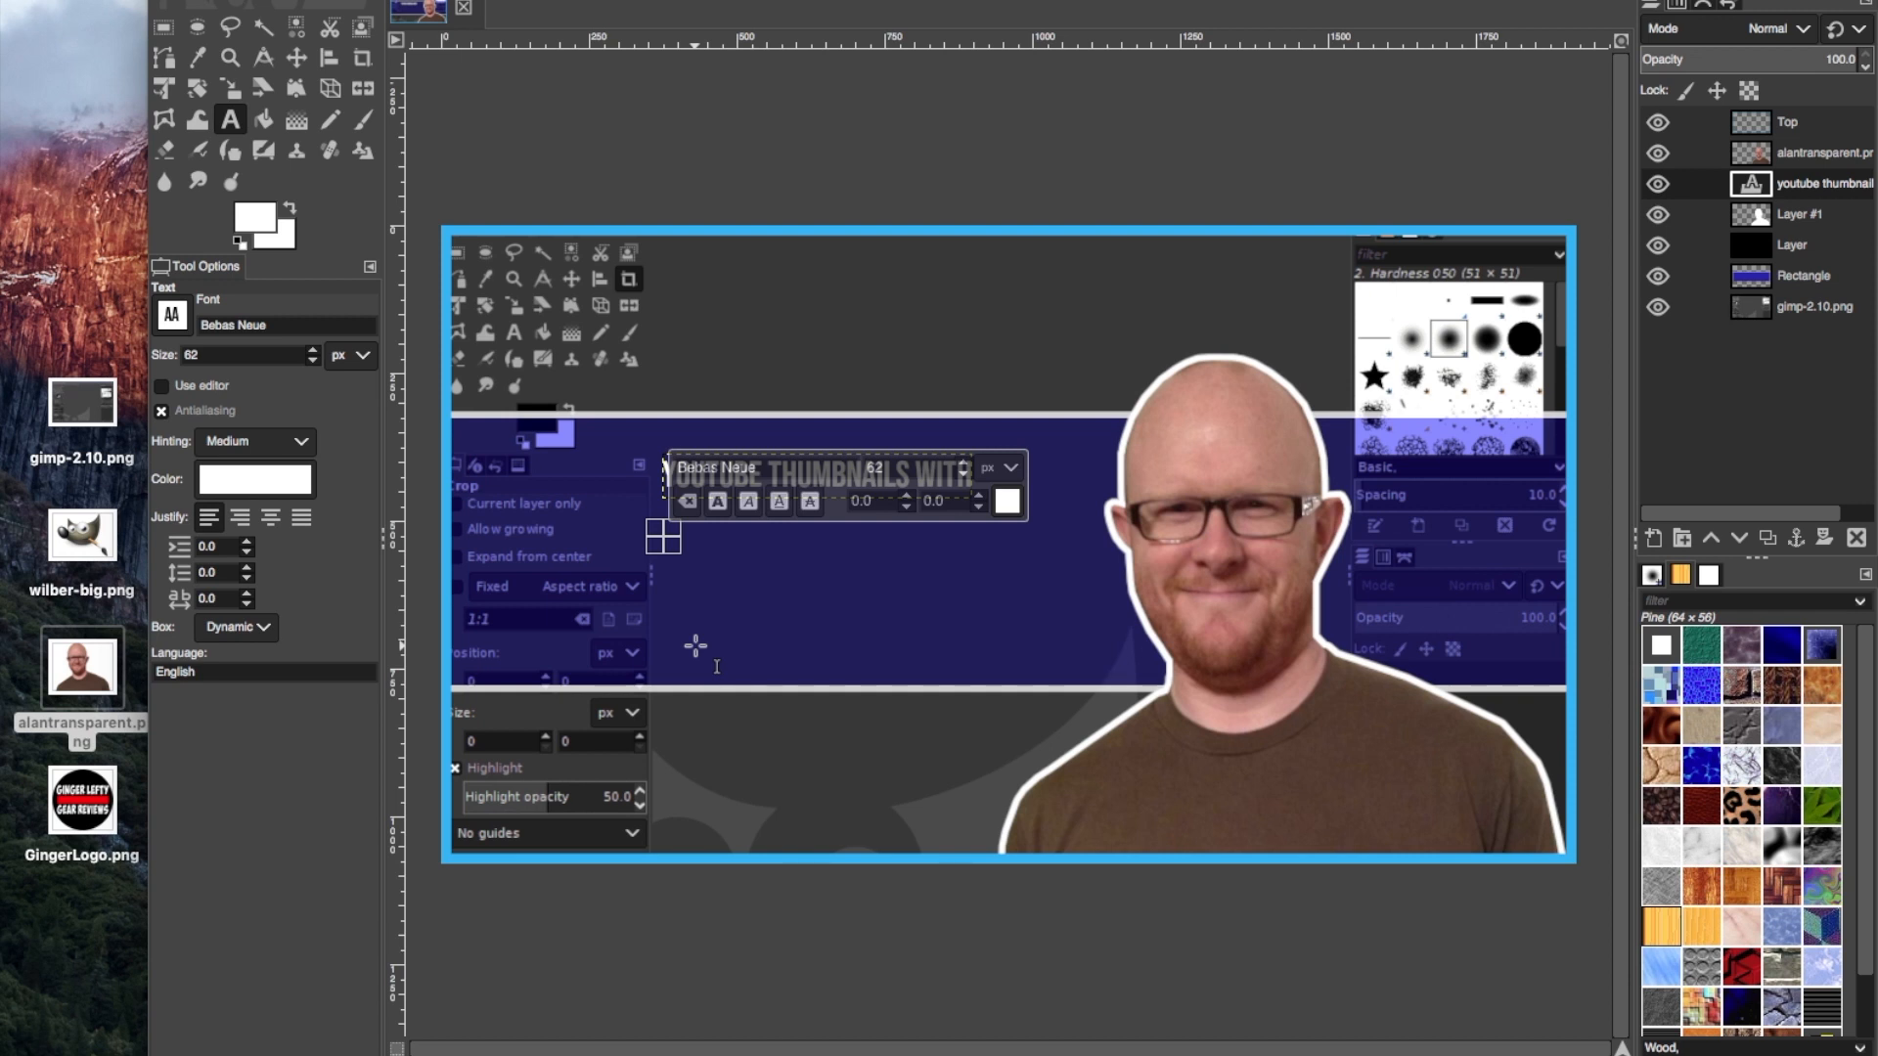
text(gimp)
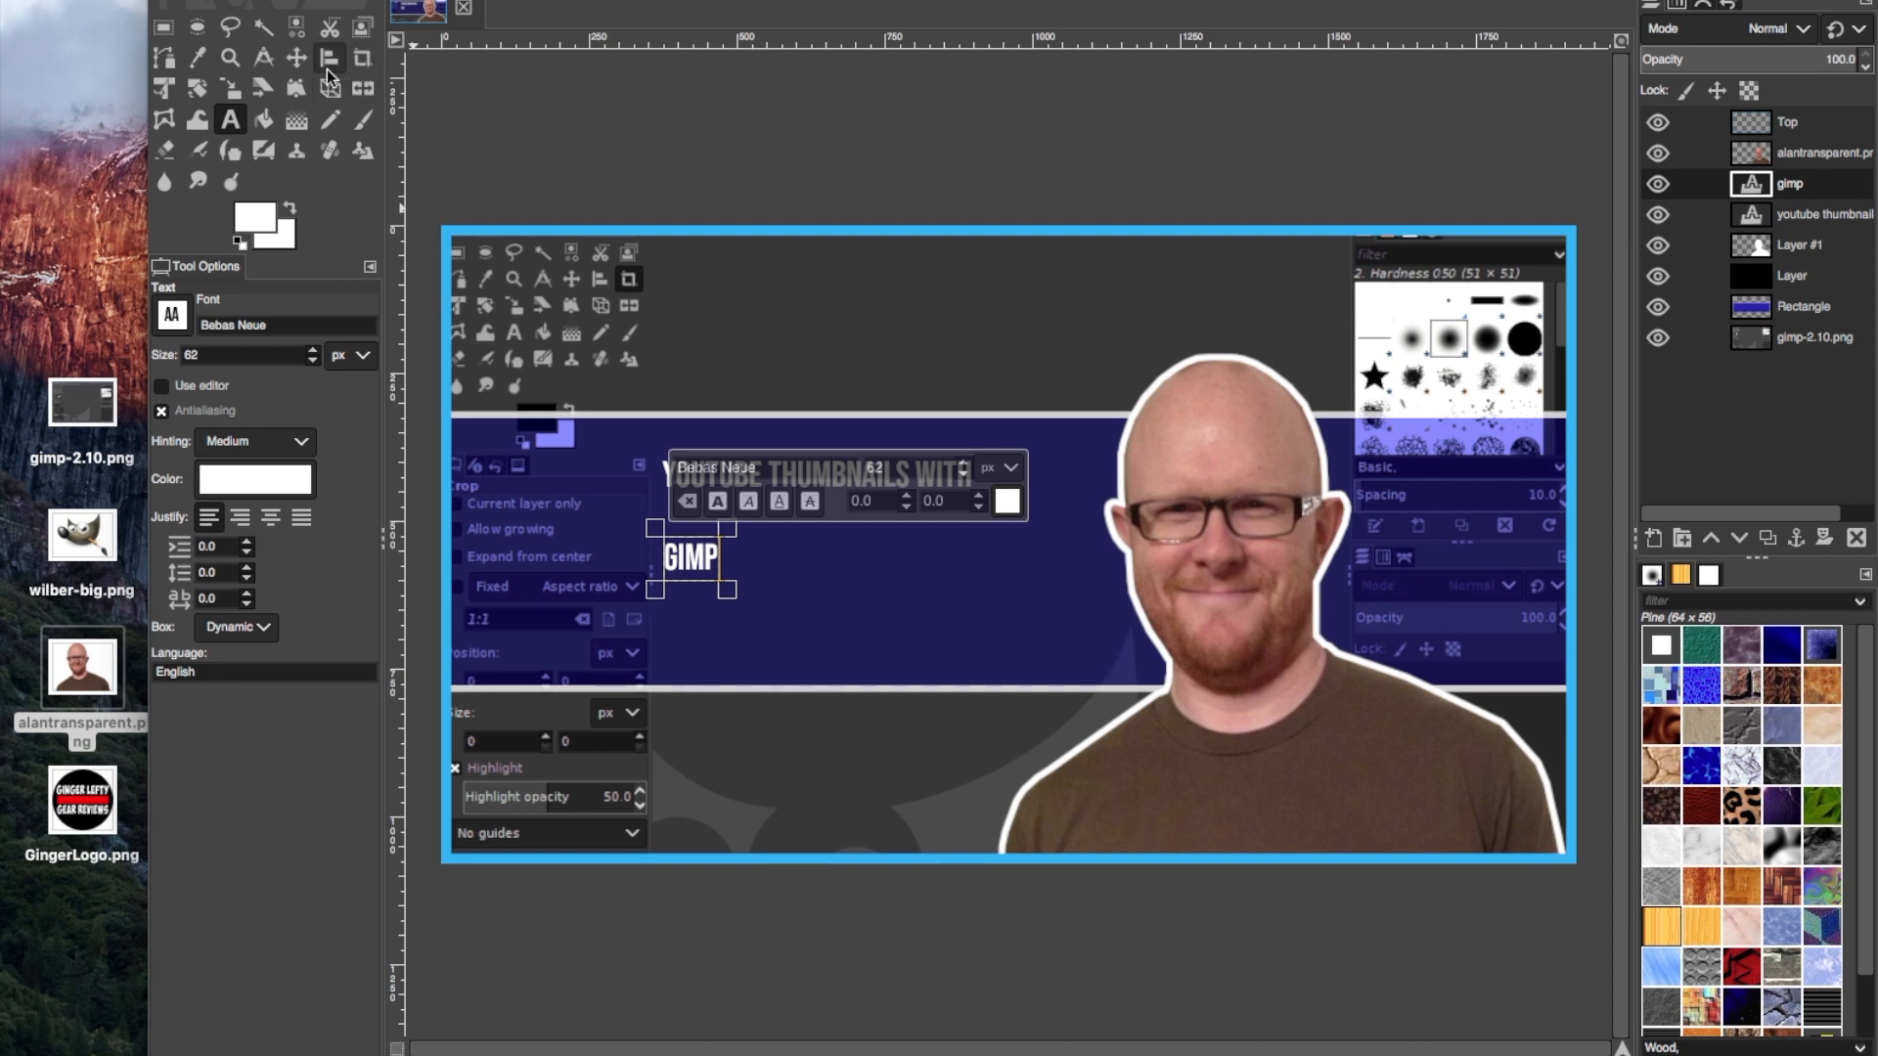
Scale the "gimp" text to about 522 × 422 px and move it up directly beneath the first title line
click(231, 89)
click(717, 576)
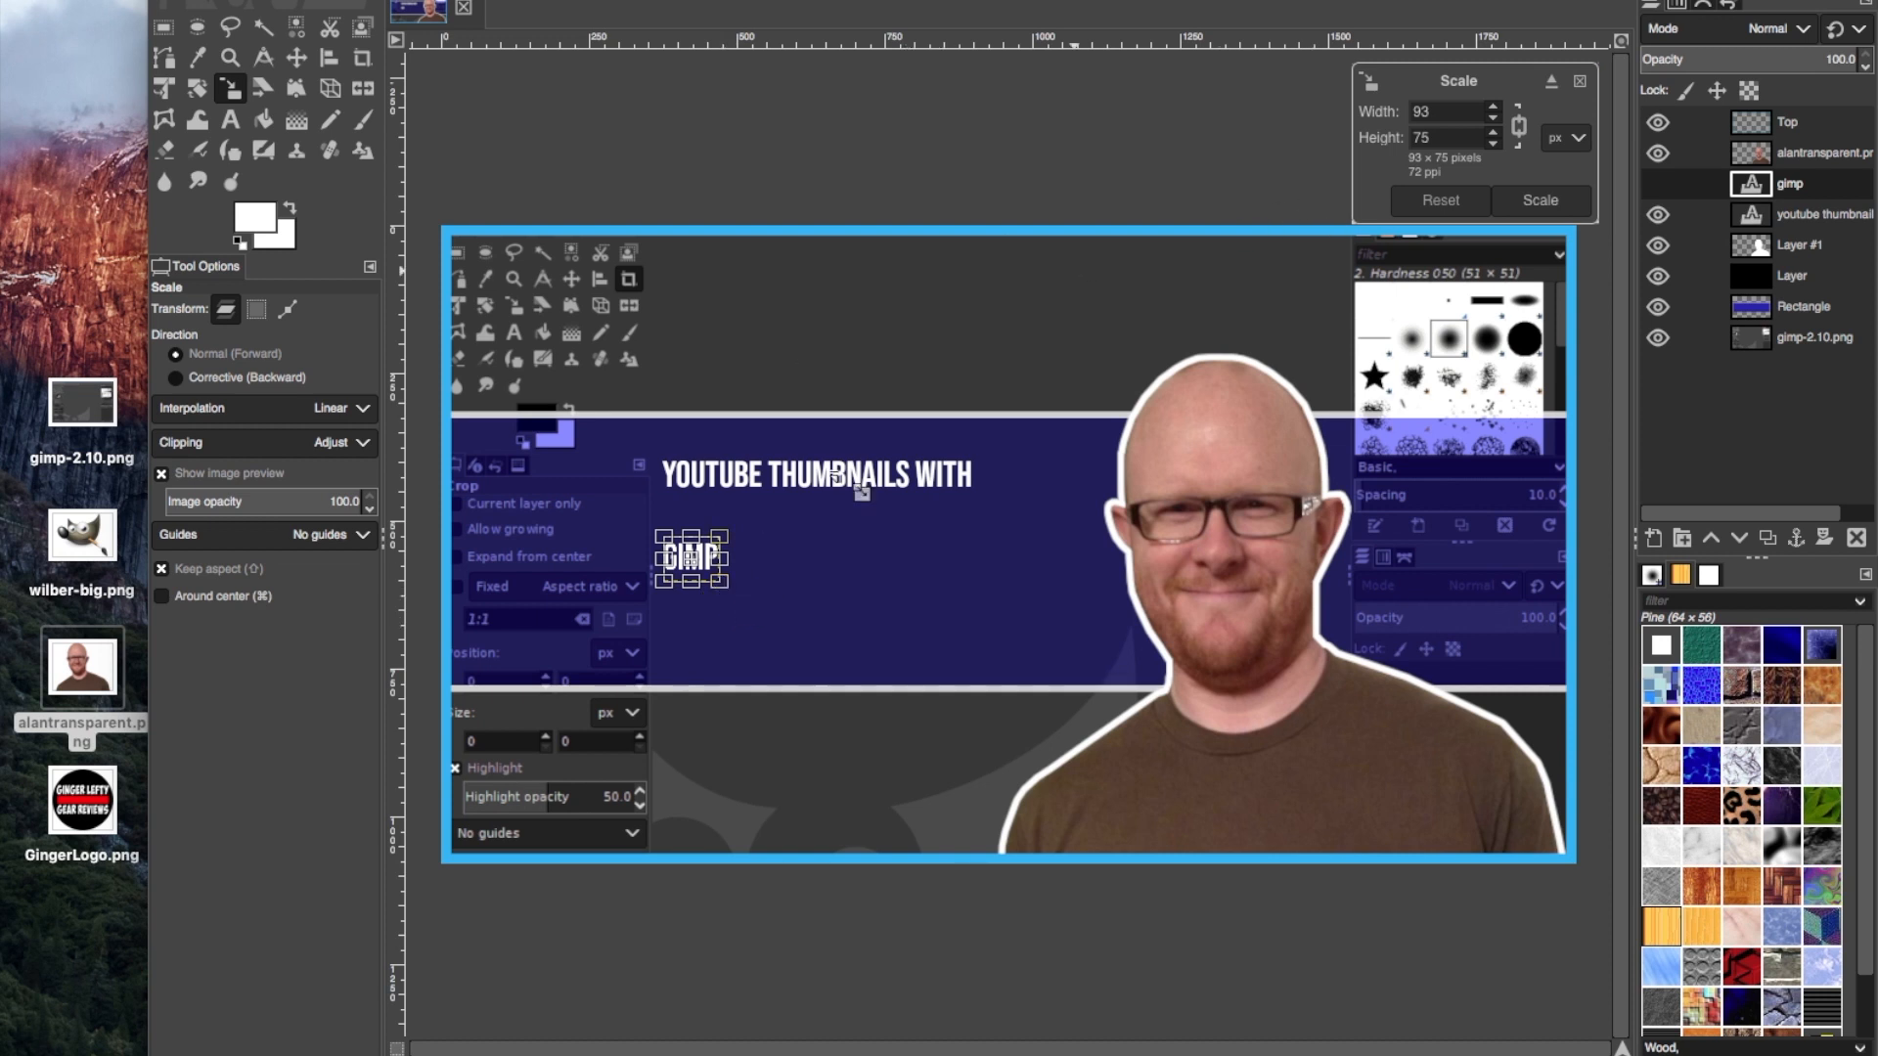
drag(738, 599, 943, 675)
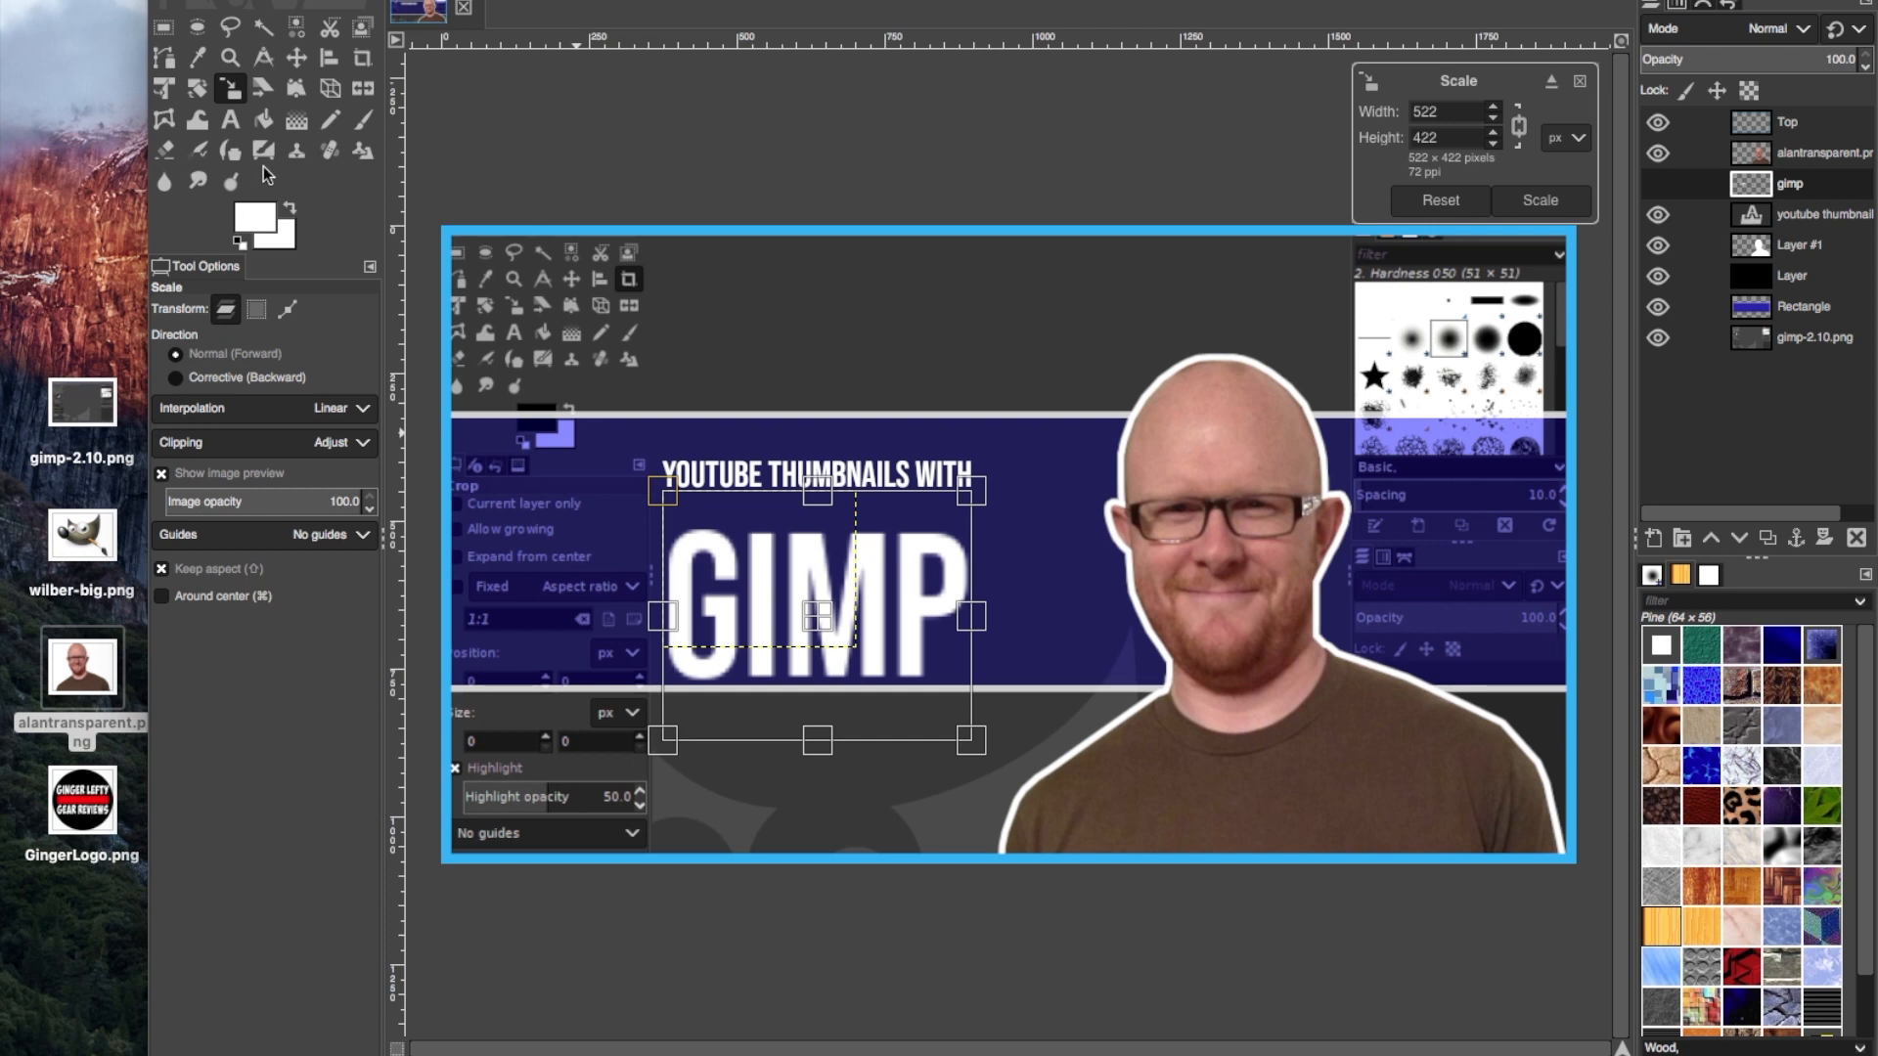
click(1541, 200)
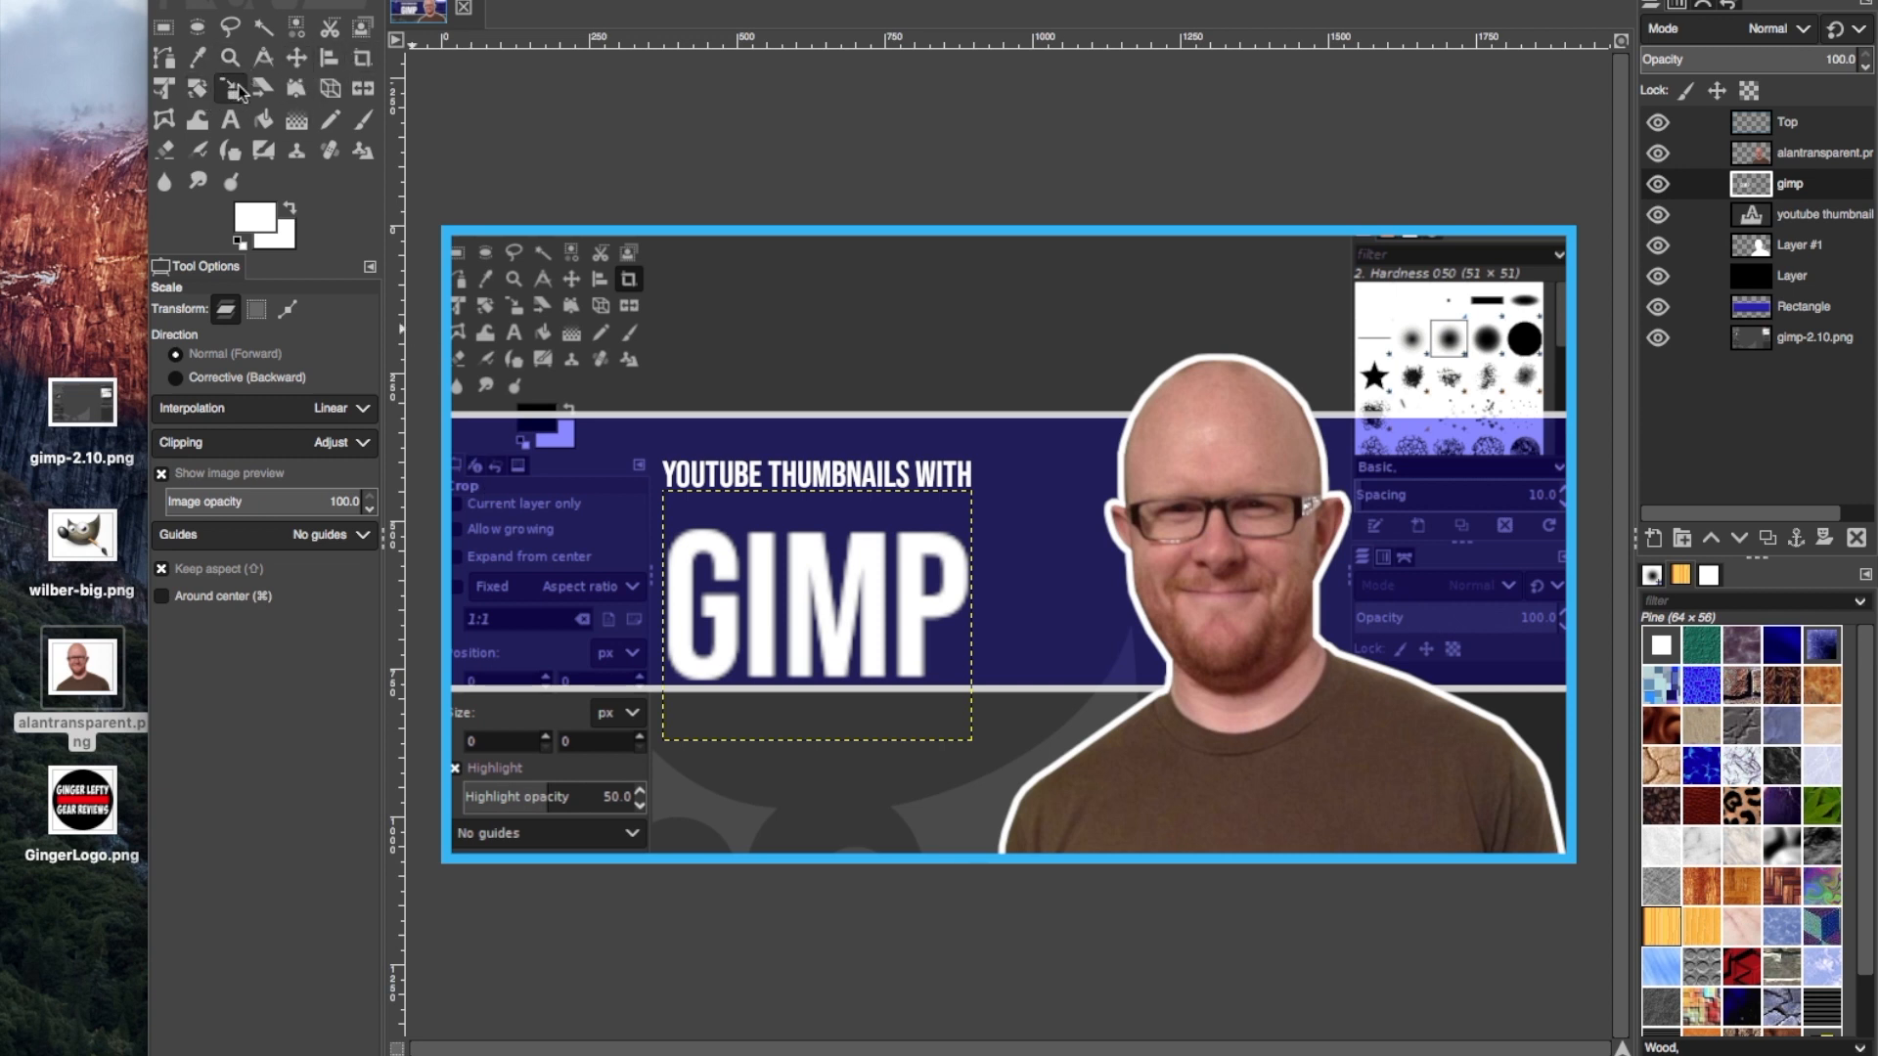
click(295, 57)
drag(744, 607, 735, 569)
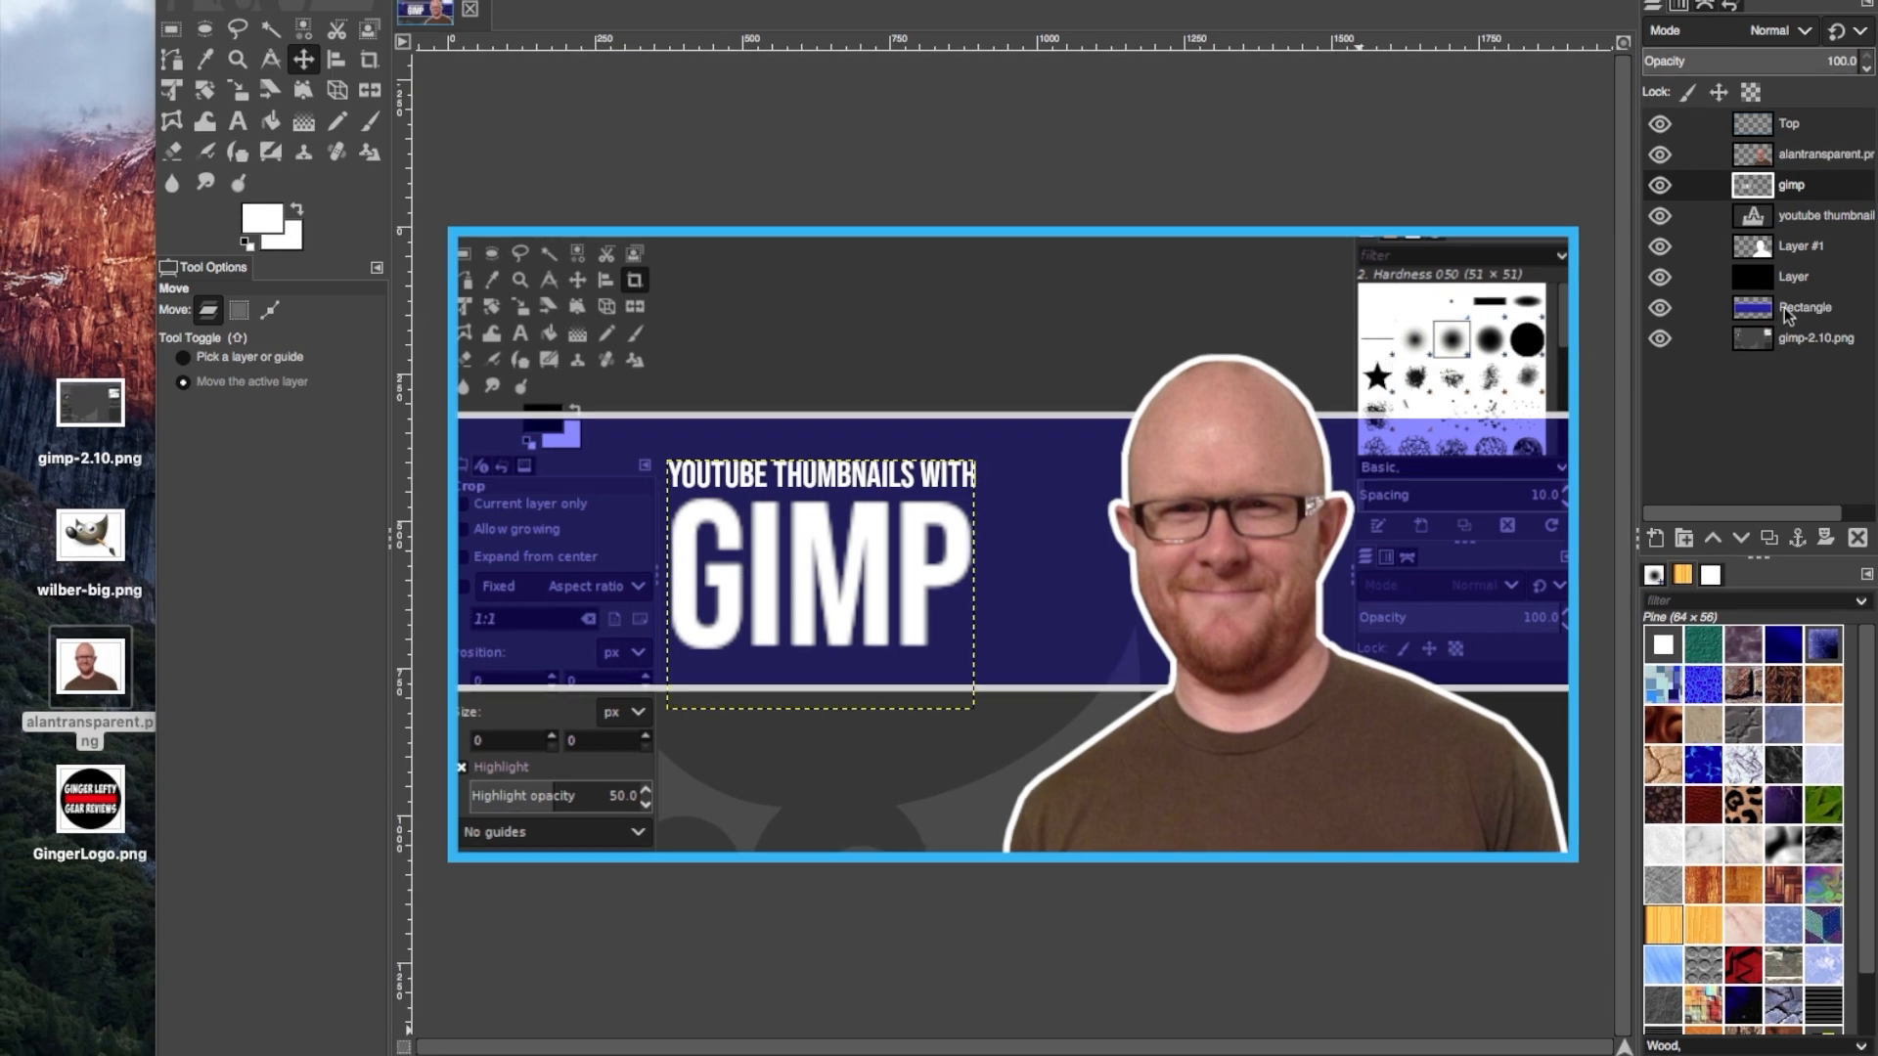
Merge the "gimp" layer down into the "youtube thumbnails with" layer and shift the combined title slightly up and to the right
double_click(1792, 186)
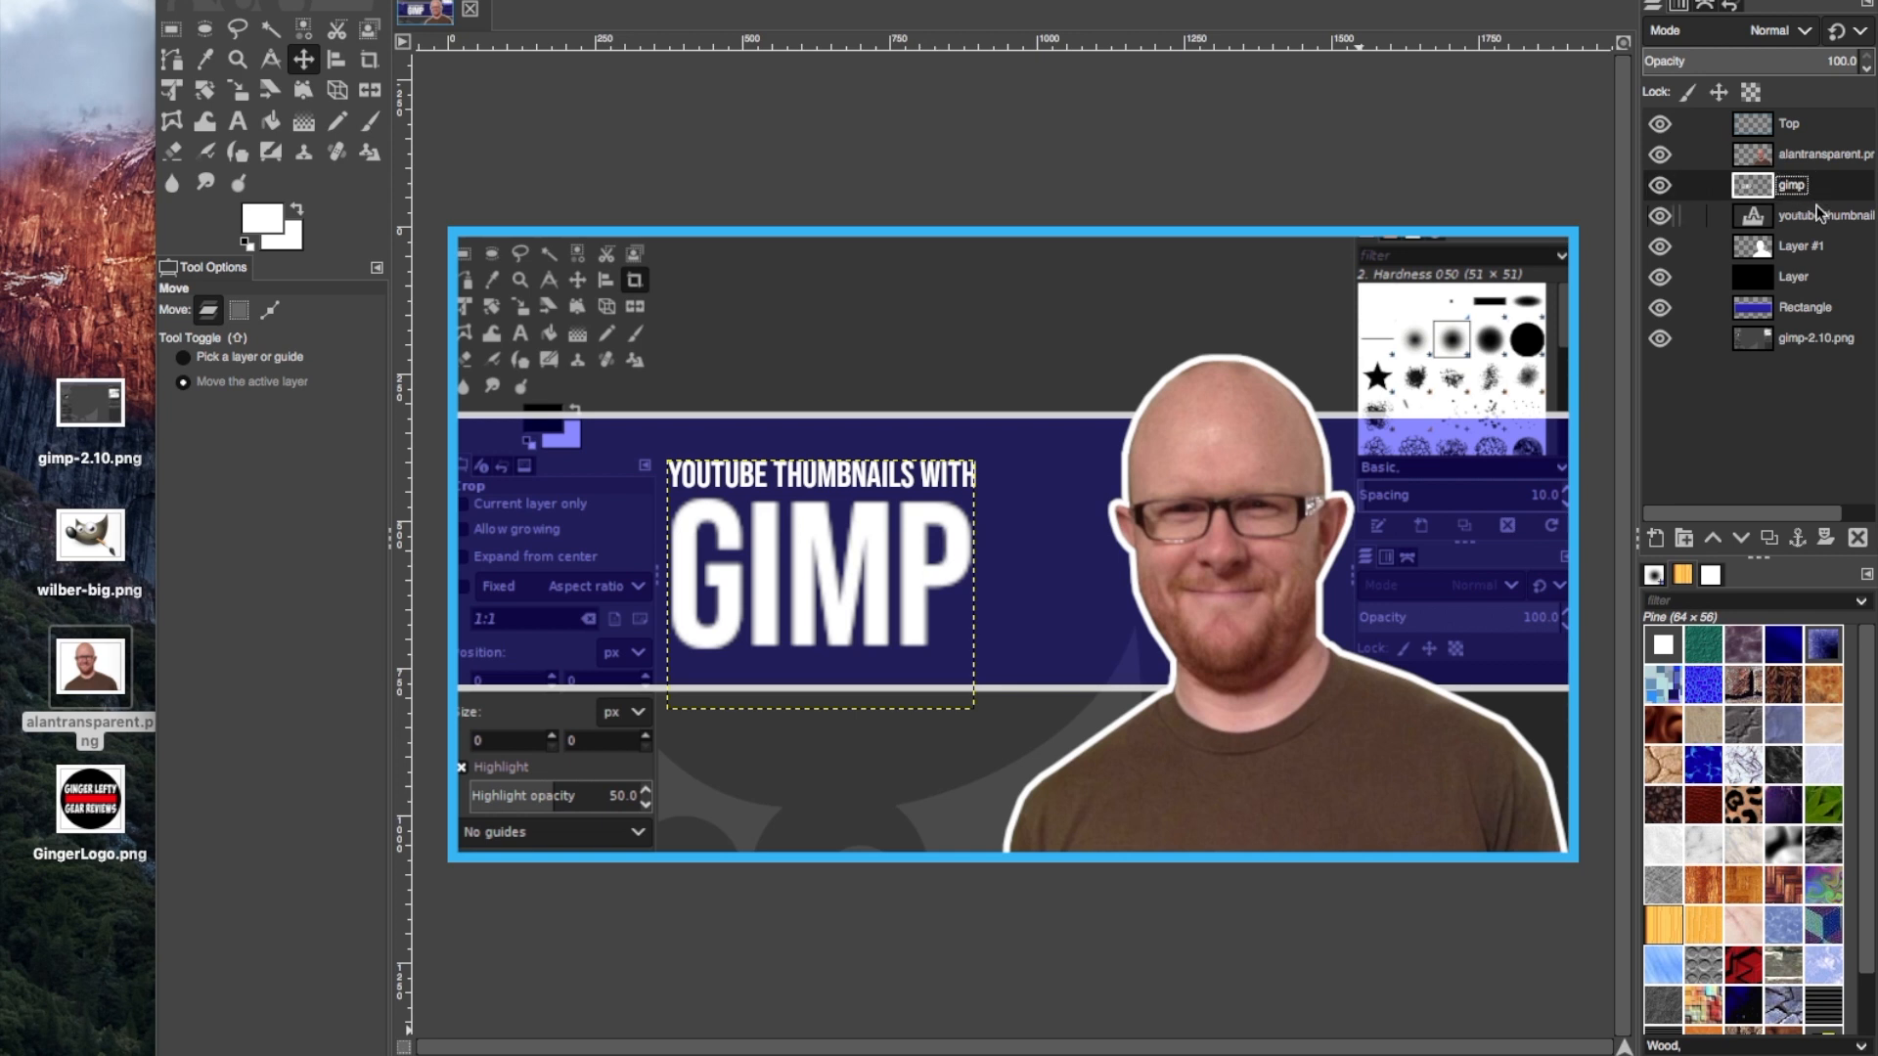
right_click(1825, 192)
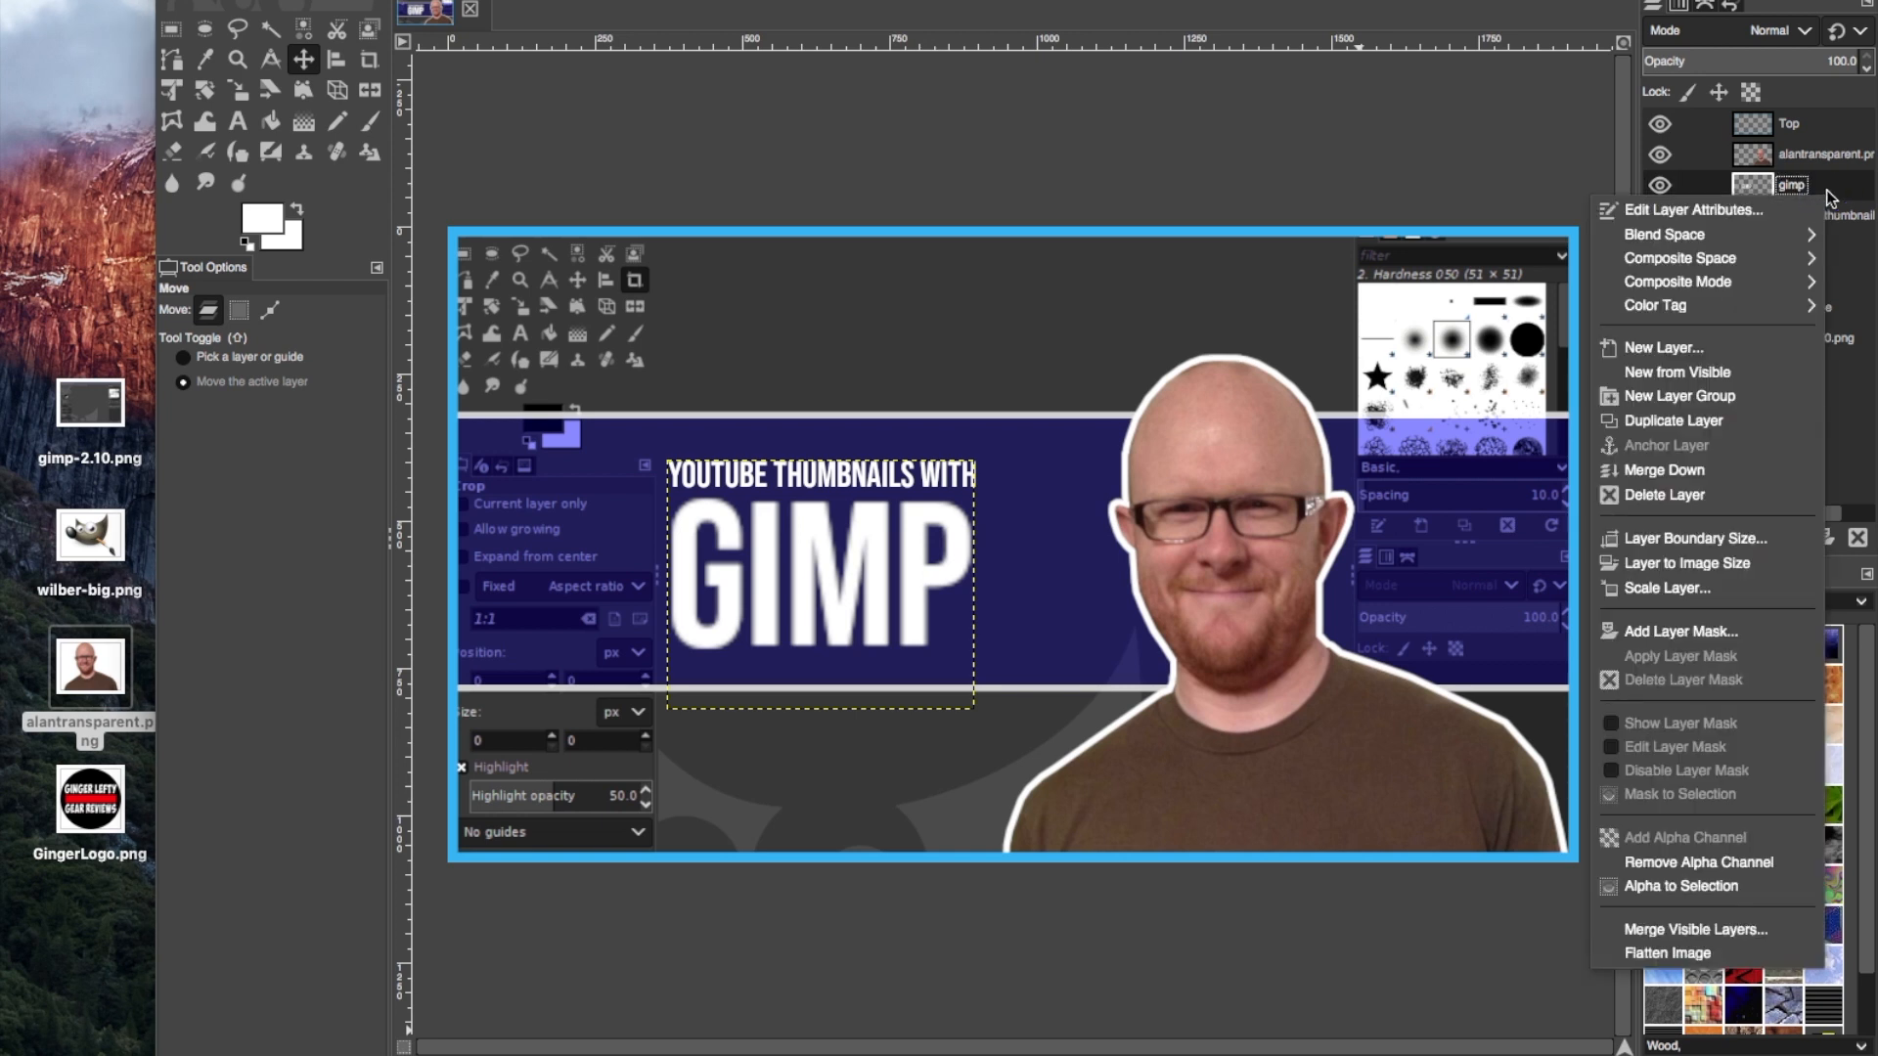
click(1662, 474)
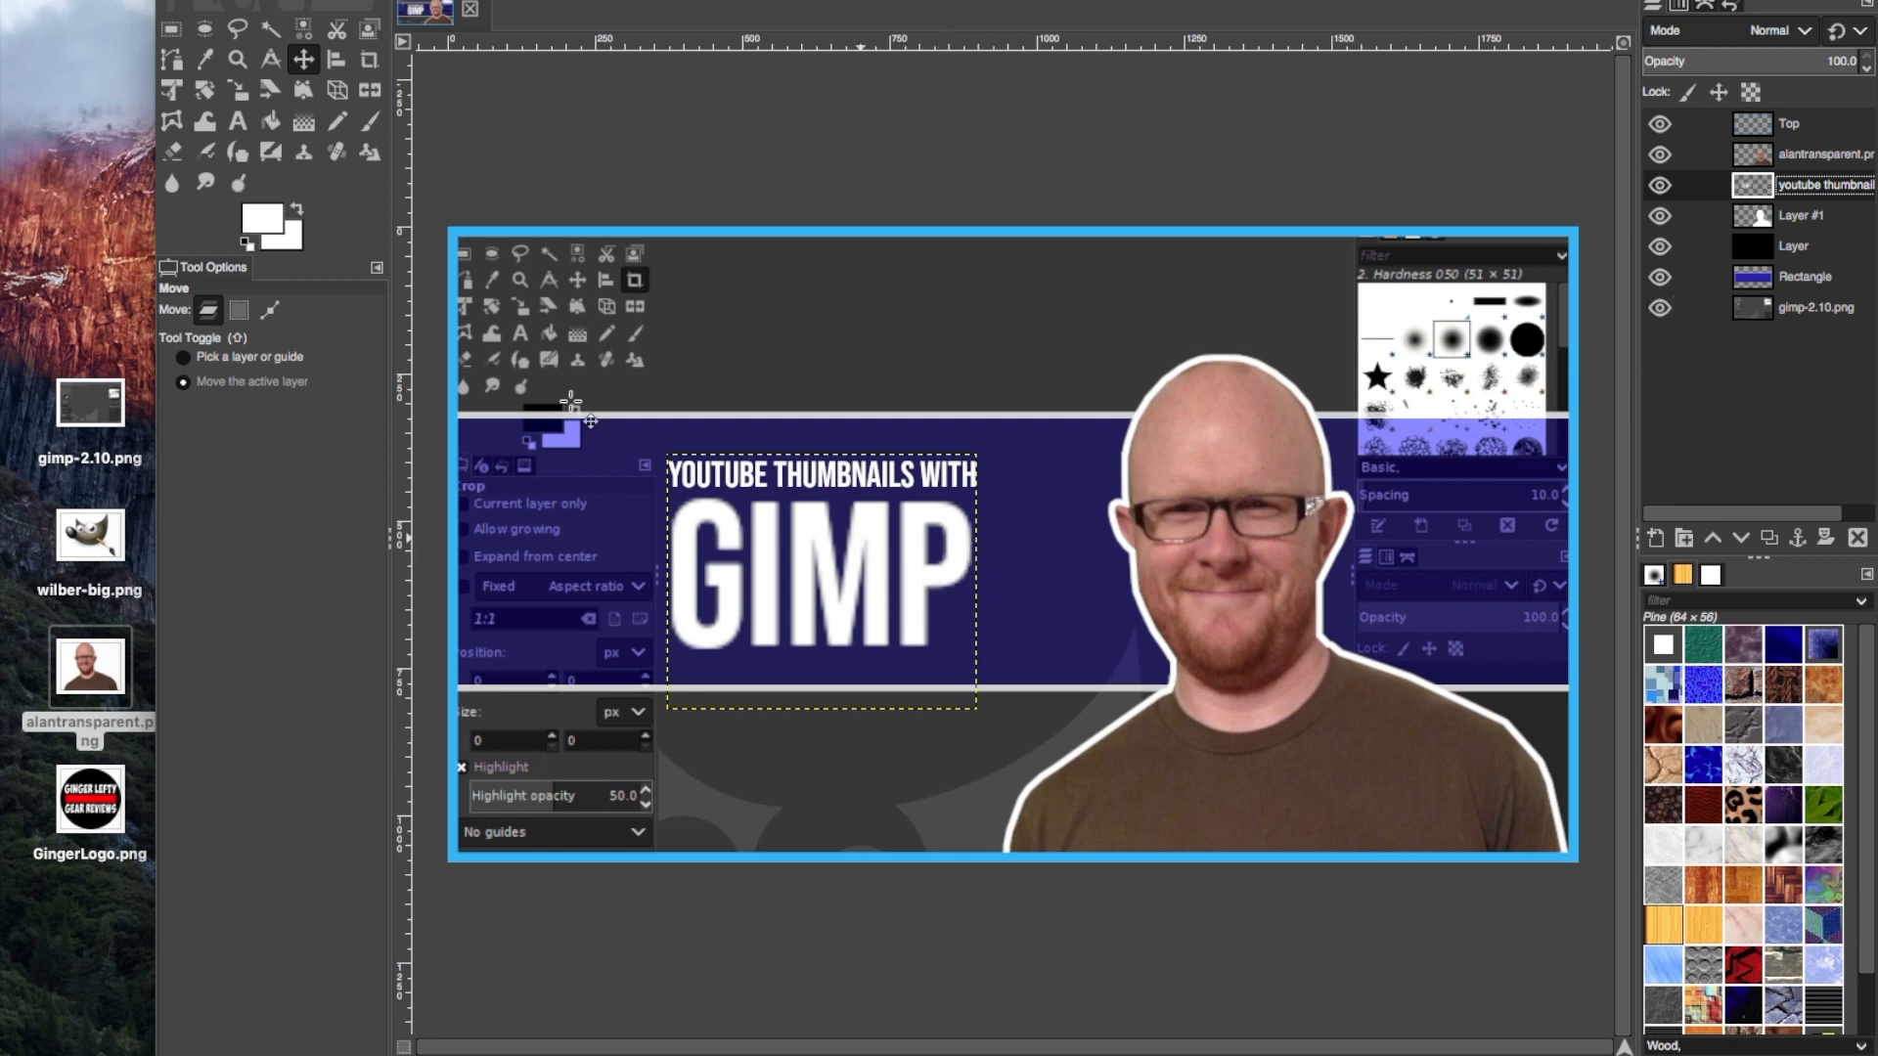
click(772, 575)
mouse_move(772, 575)
mouse_down()
mouse_move(764, 545)
mouse_move(779, 581)
mouse_up()
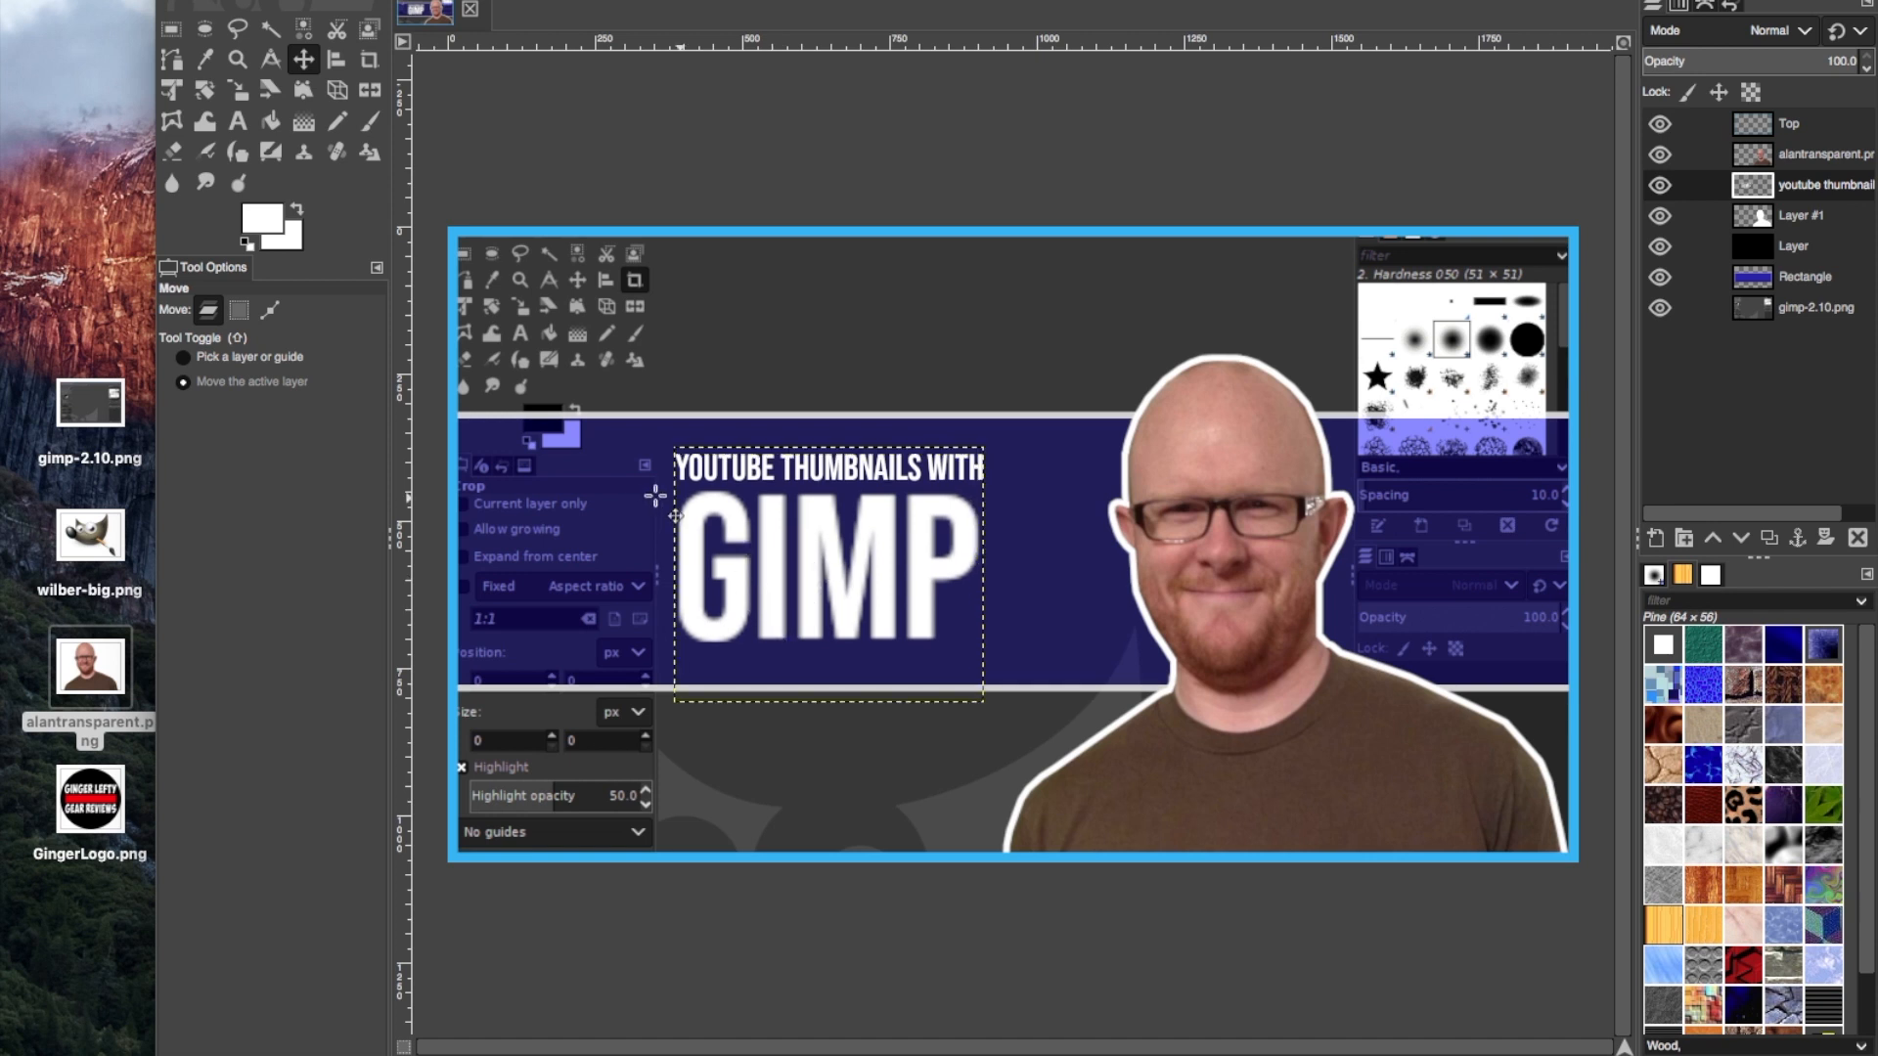
Add wilber-big.png as a layer directly above gimp-2.10.png and position the mascot above the title, clear of the blue band
click(1816, 311)
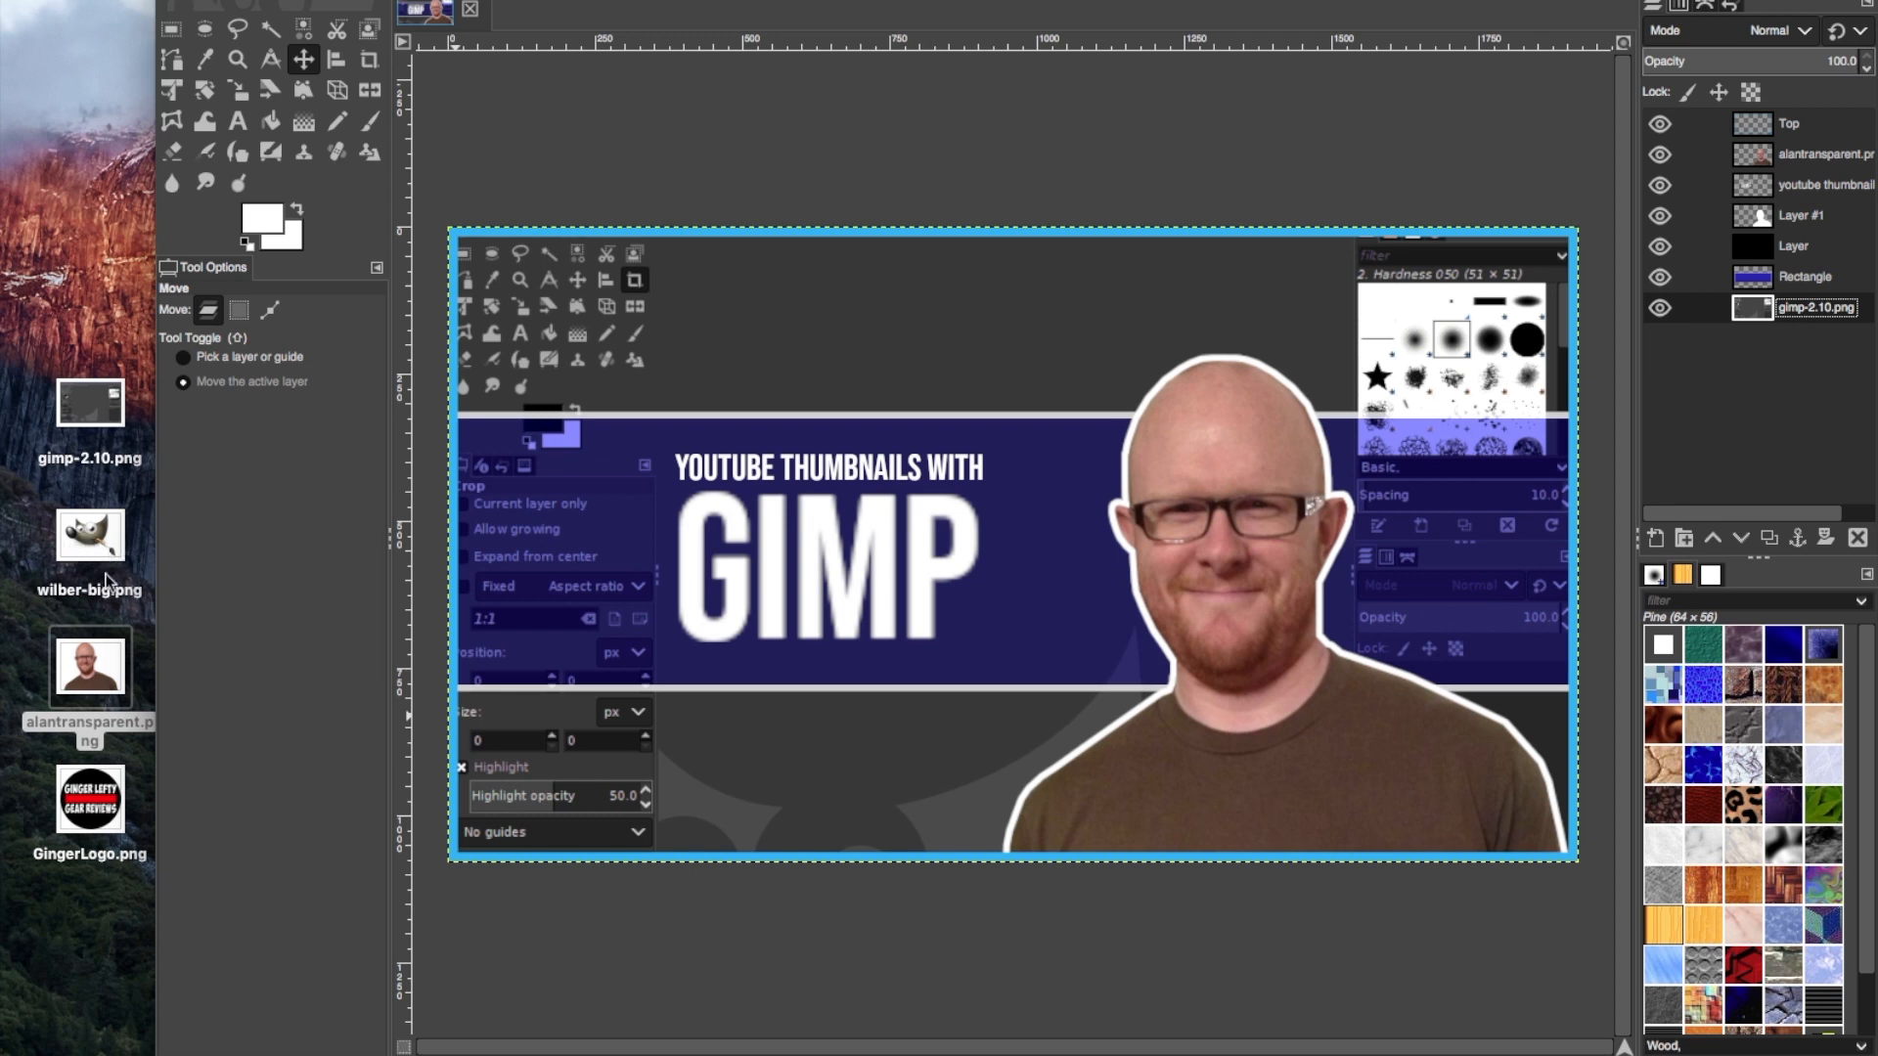
drag(90, 541, 782, 352)
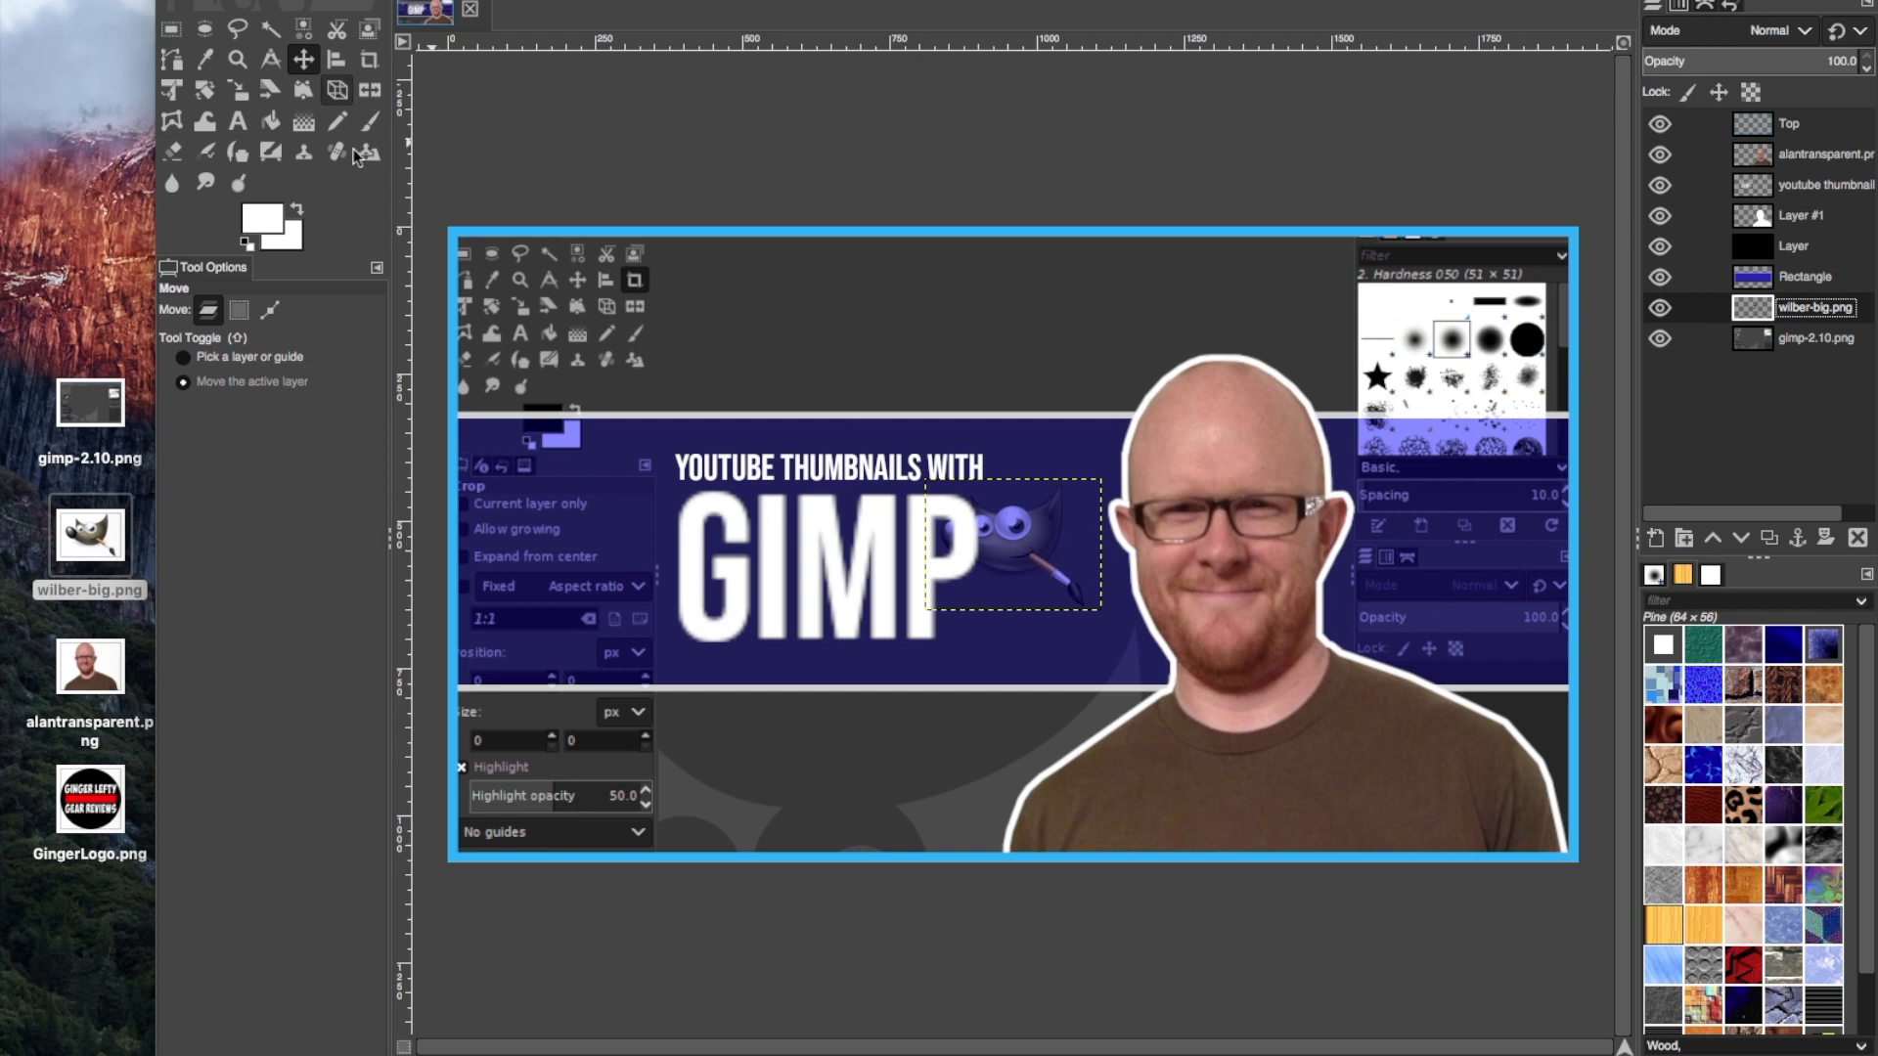
drag(1067, 575, 922, 346)
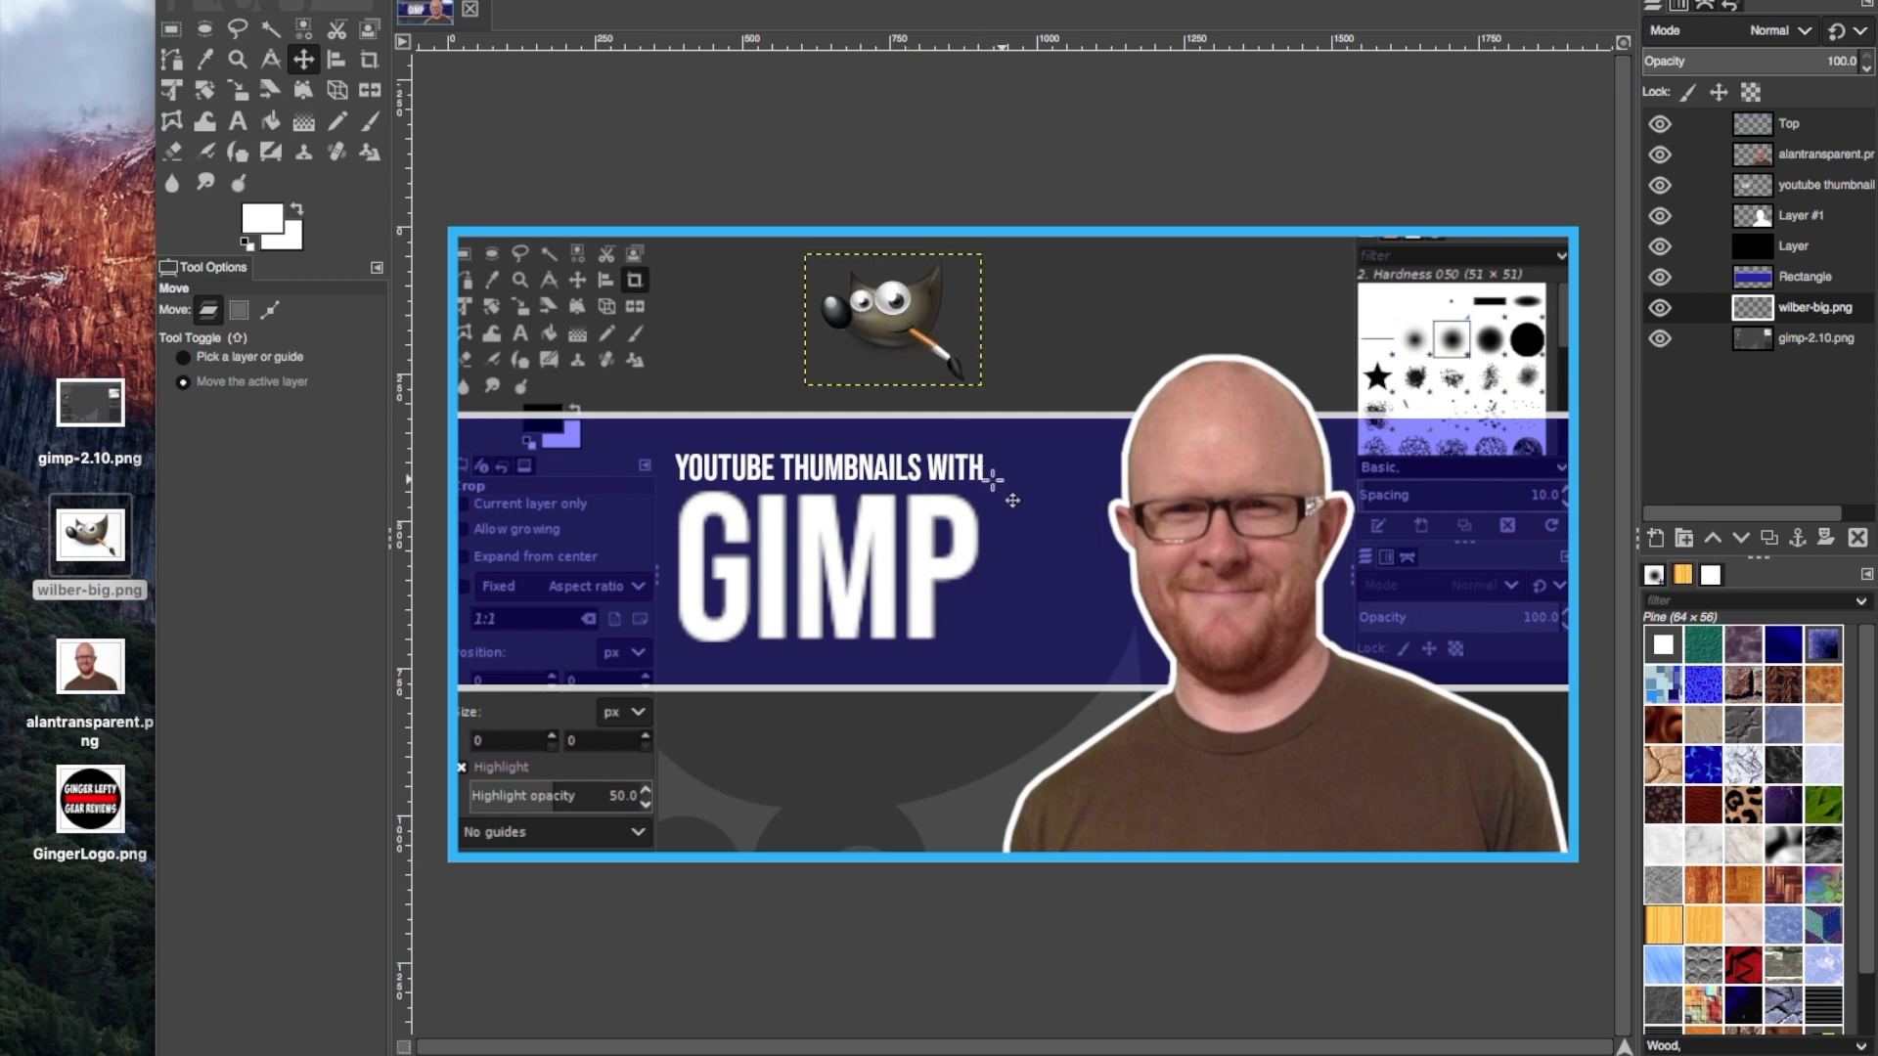
drag(887, 326, 844, 337)
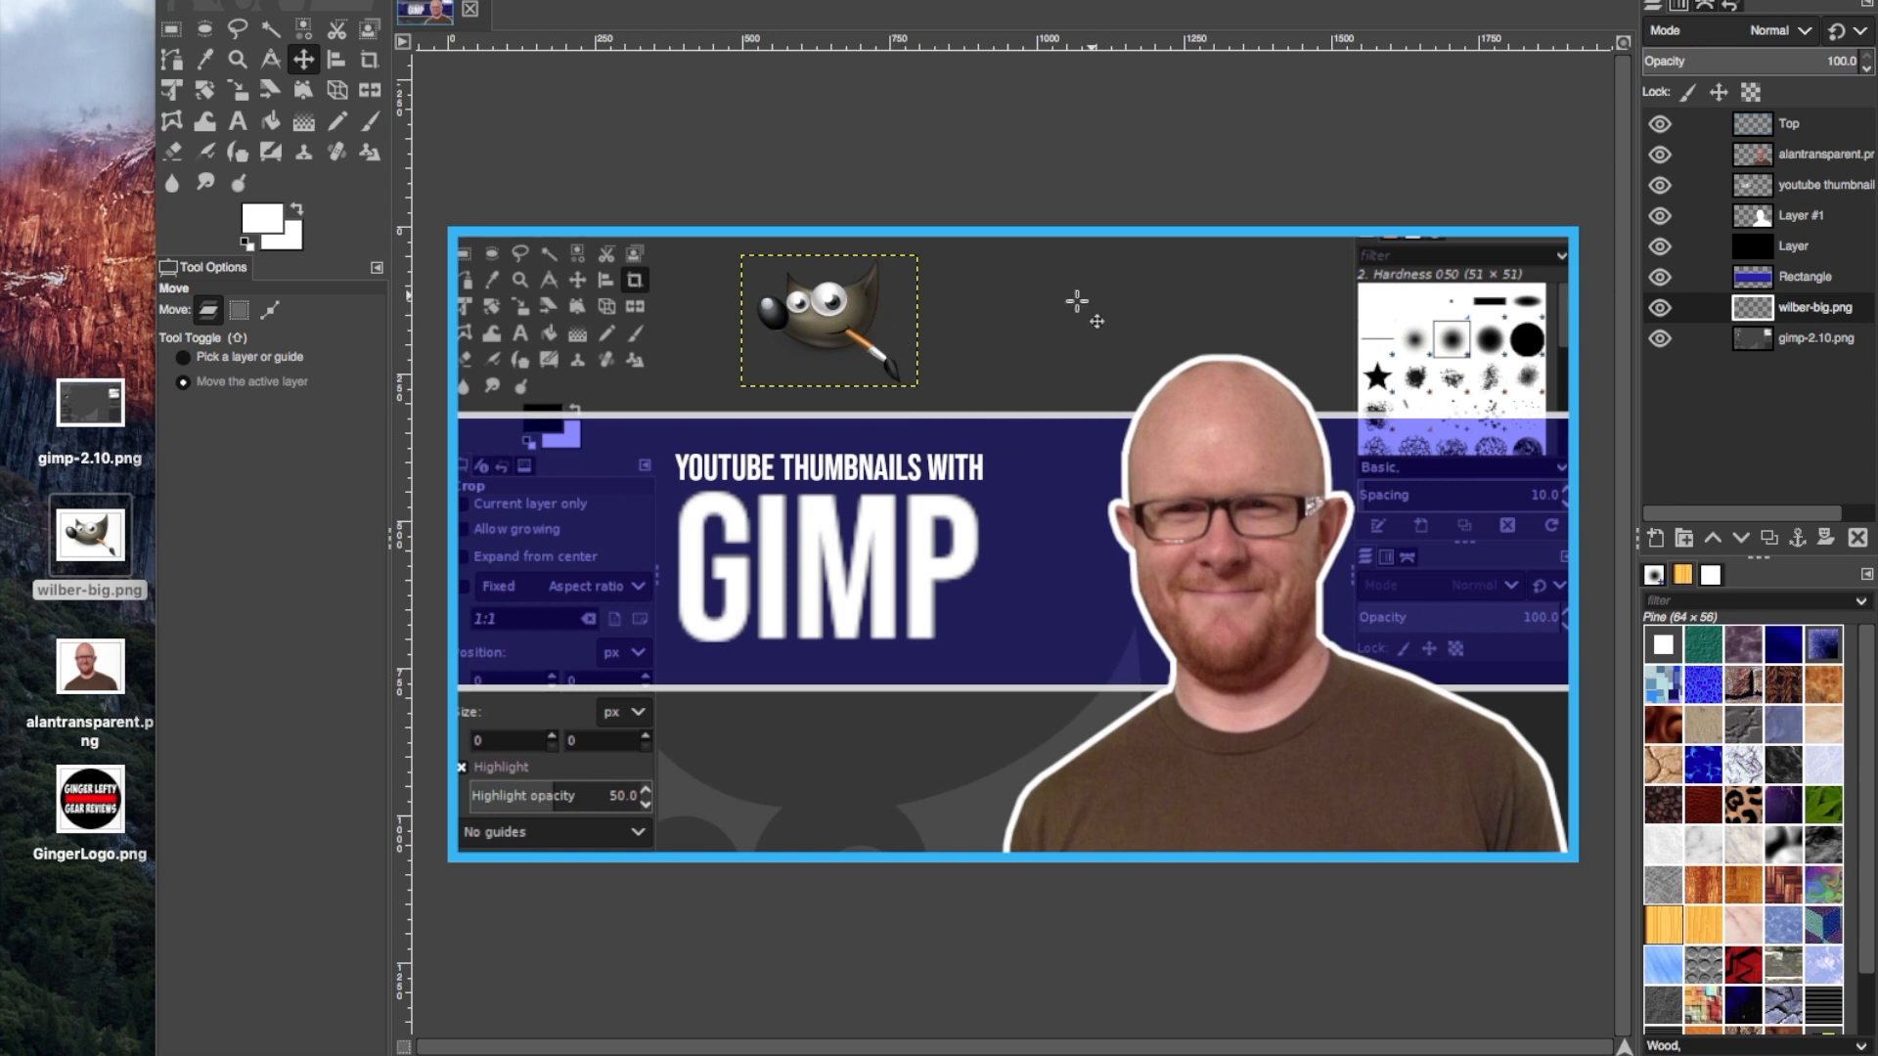
Create a selection from the wilber-big.png layer's alpha and open the Drop Shadow filter for it
right_click(1814, 311)
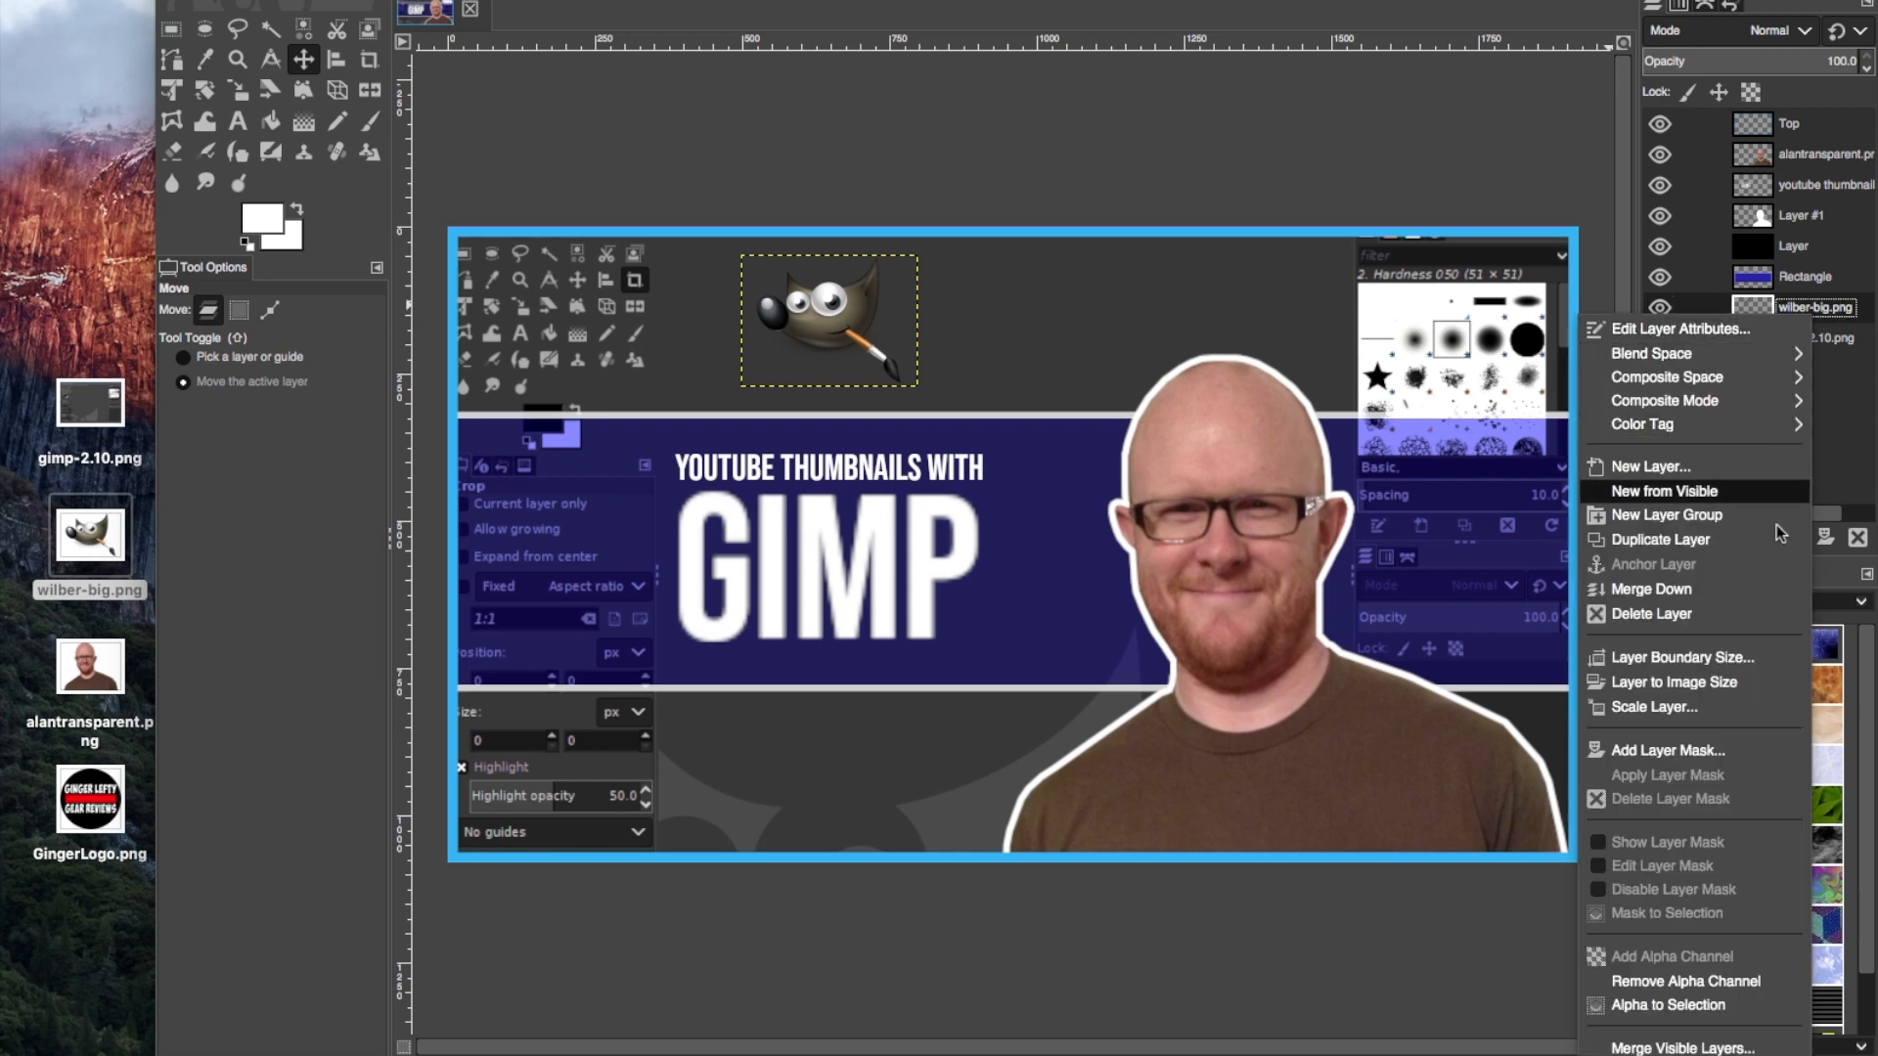
click(1662, 1006)
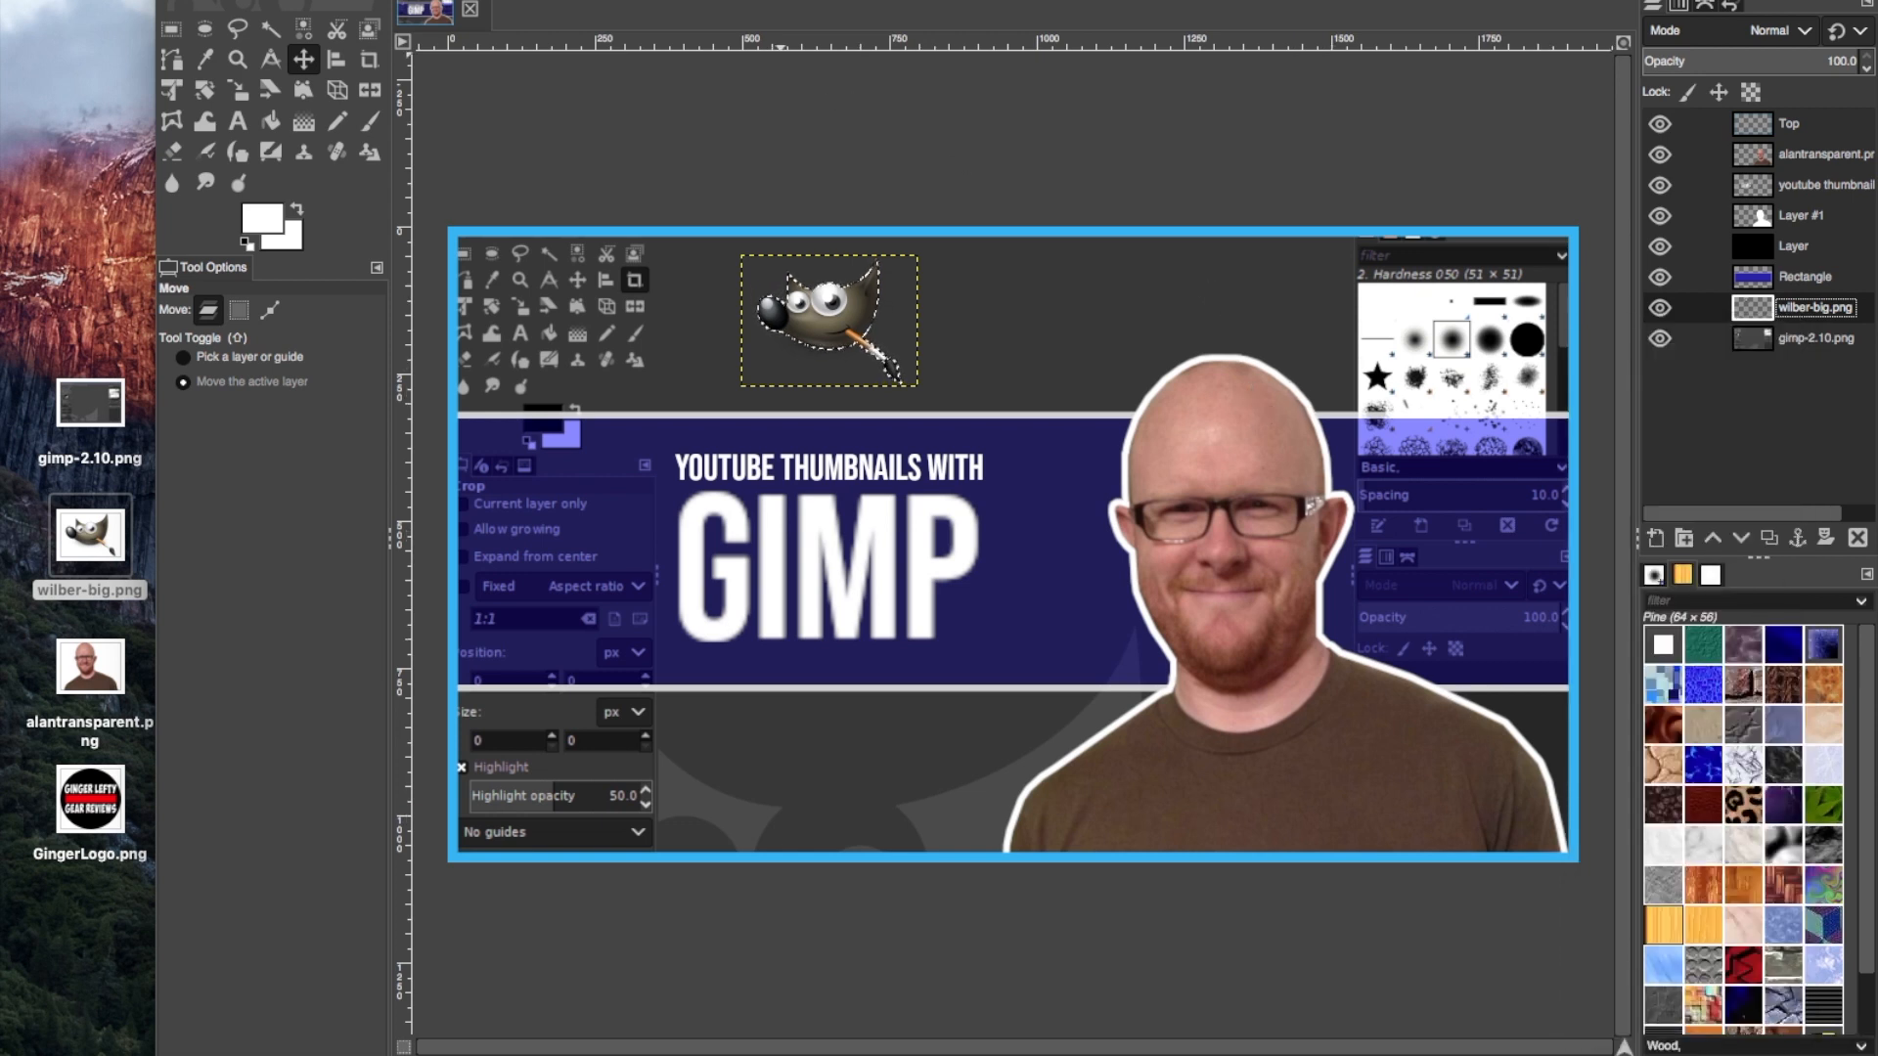
click(606, 0)
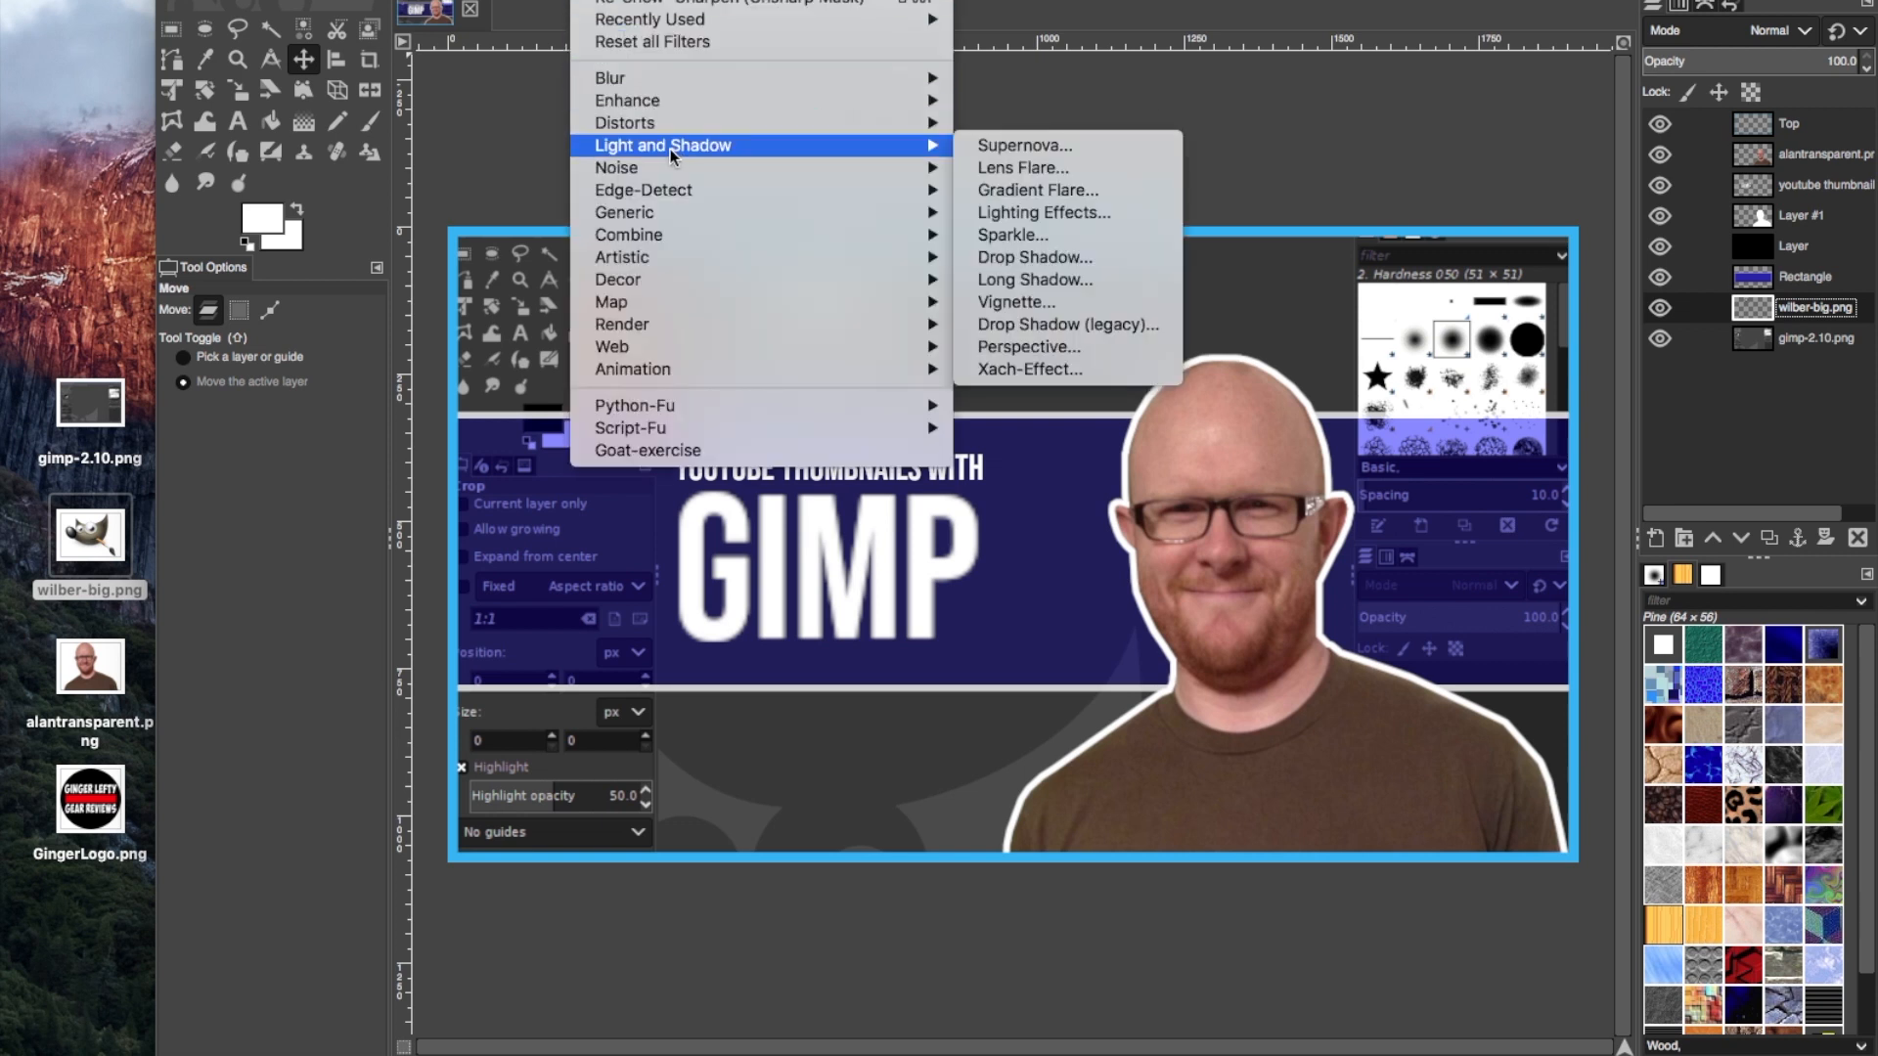
mouse_move(890, 144)
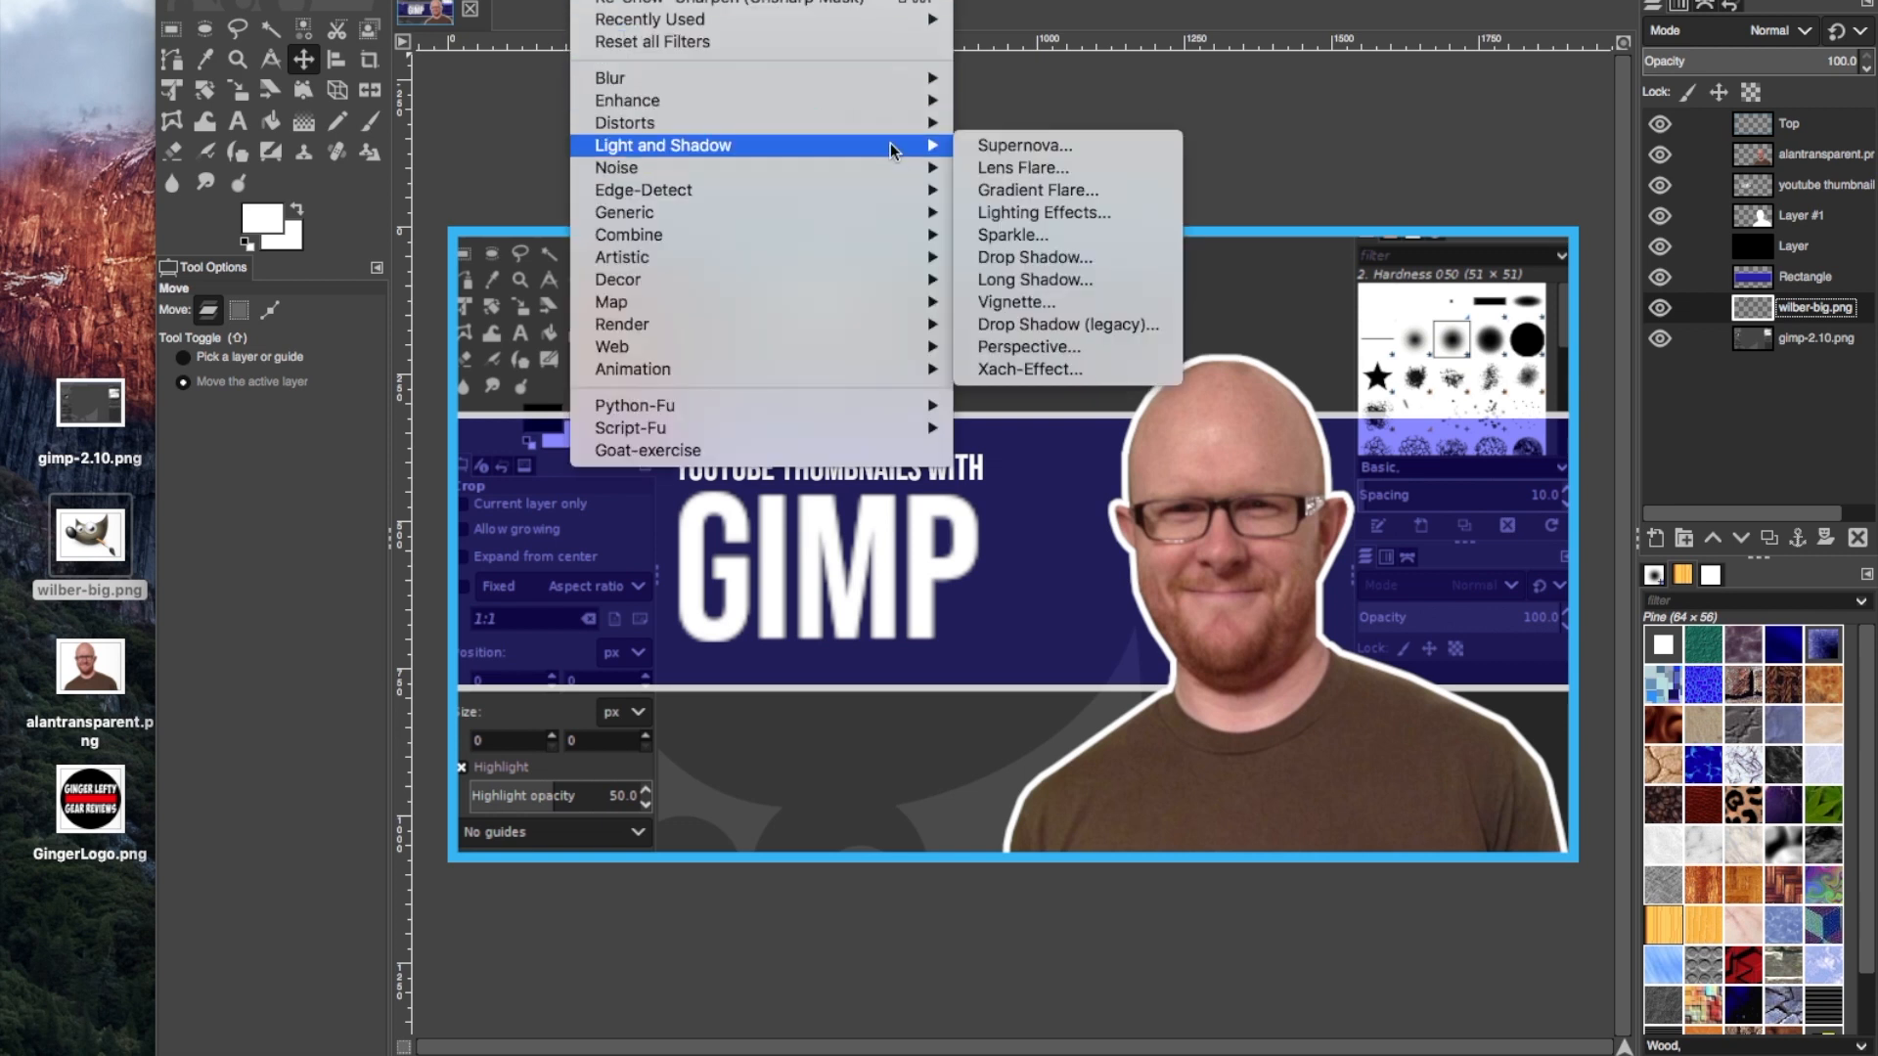
click(1024, 258)
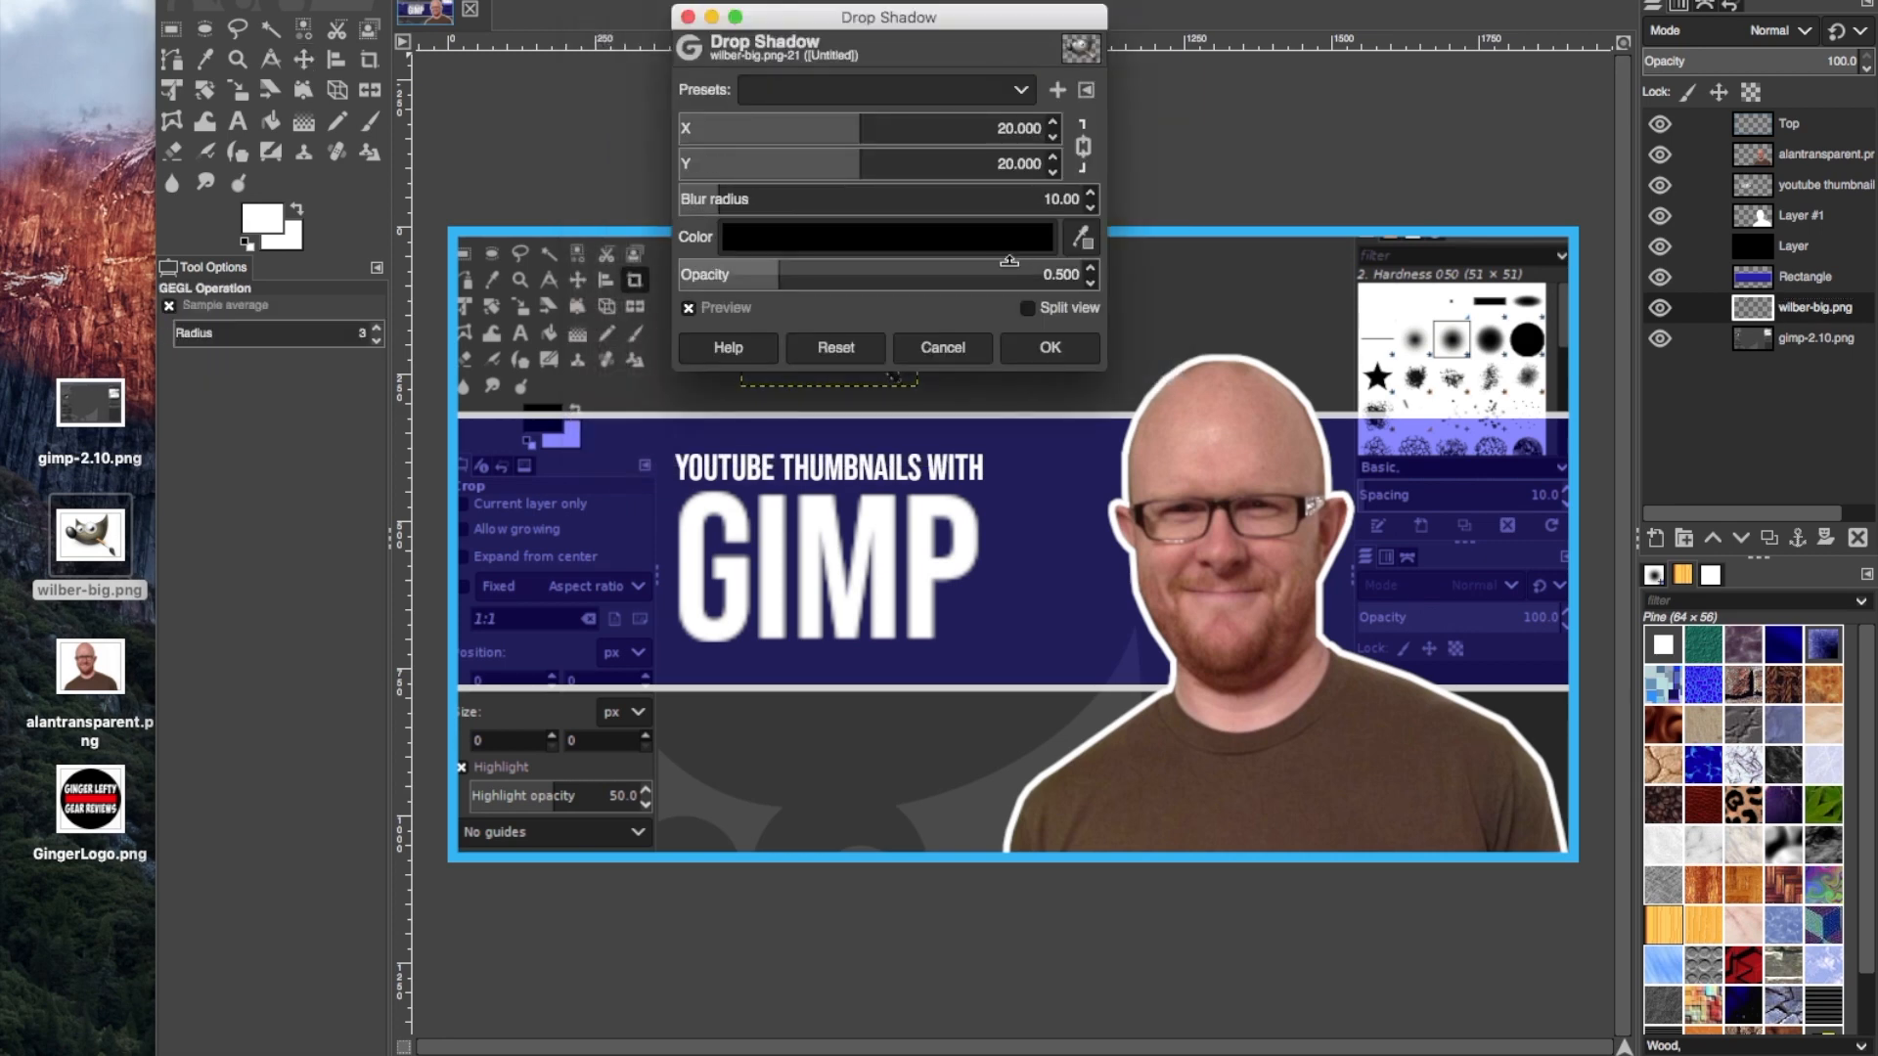
Set the drop shadow's X and Y offsets to 18.520 and its blur radius to 5.00
click(1052, 138)
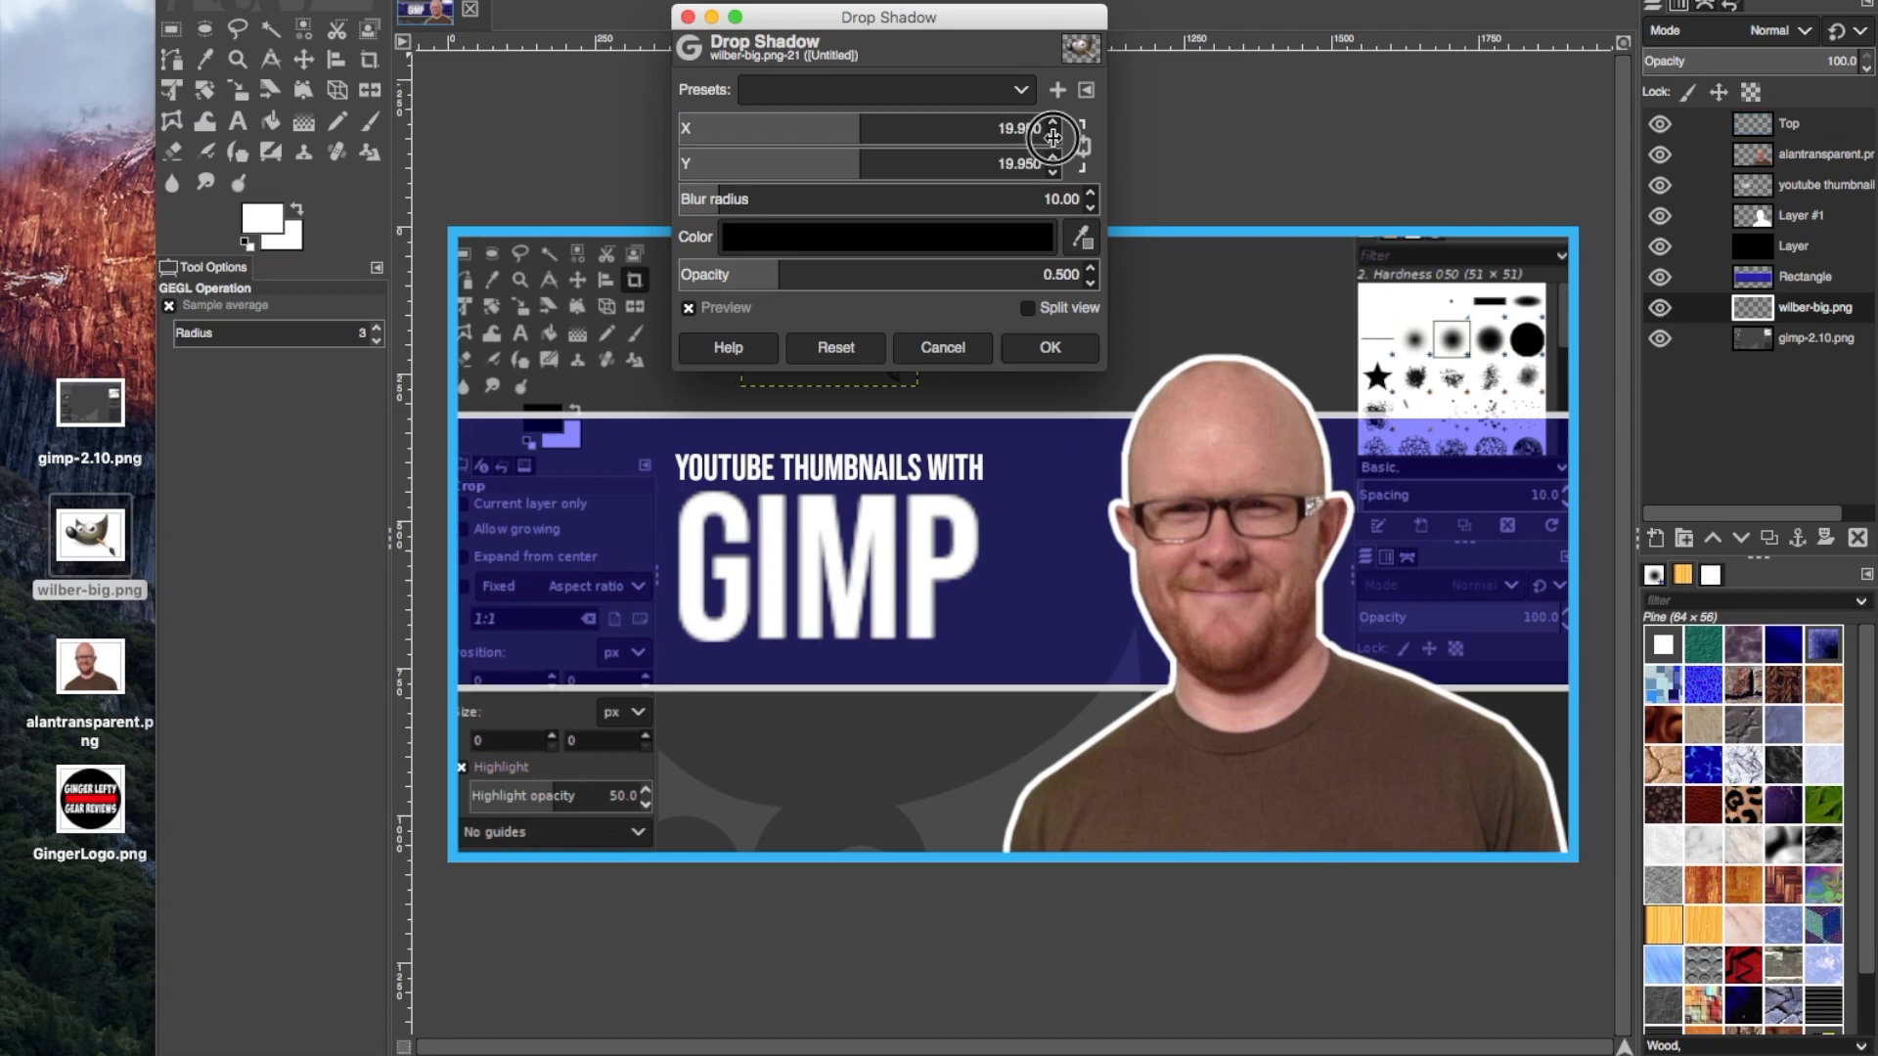
click(1052, 138)
click(1053, 140)
click(1054, 140)
click(1056, 142)
click(1055, 142)
click(1055, 141)
click(1055, 141)
click(1055, 142)
click(1055, 142)
click(1055, 142)
click(1055, 142)
click(1055, 142)
click(1088, 207)
click(1091, 193)
click(1091, 193)
click(1091, 193)
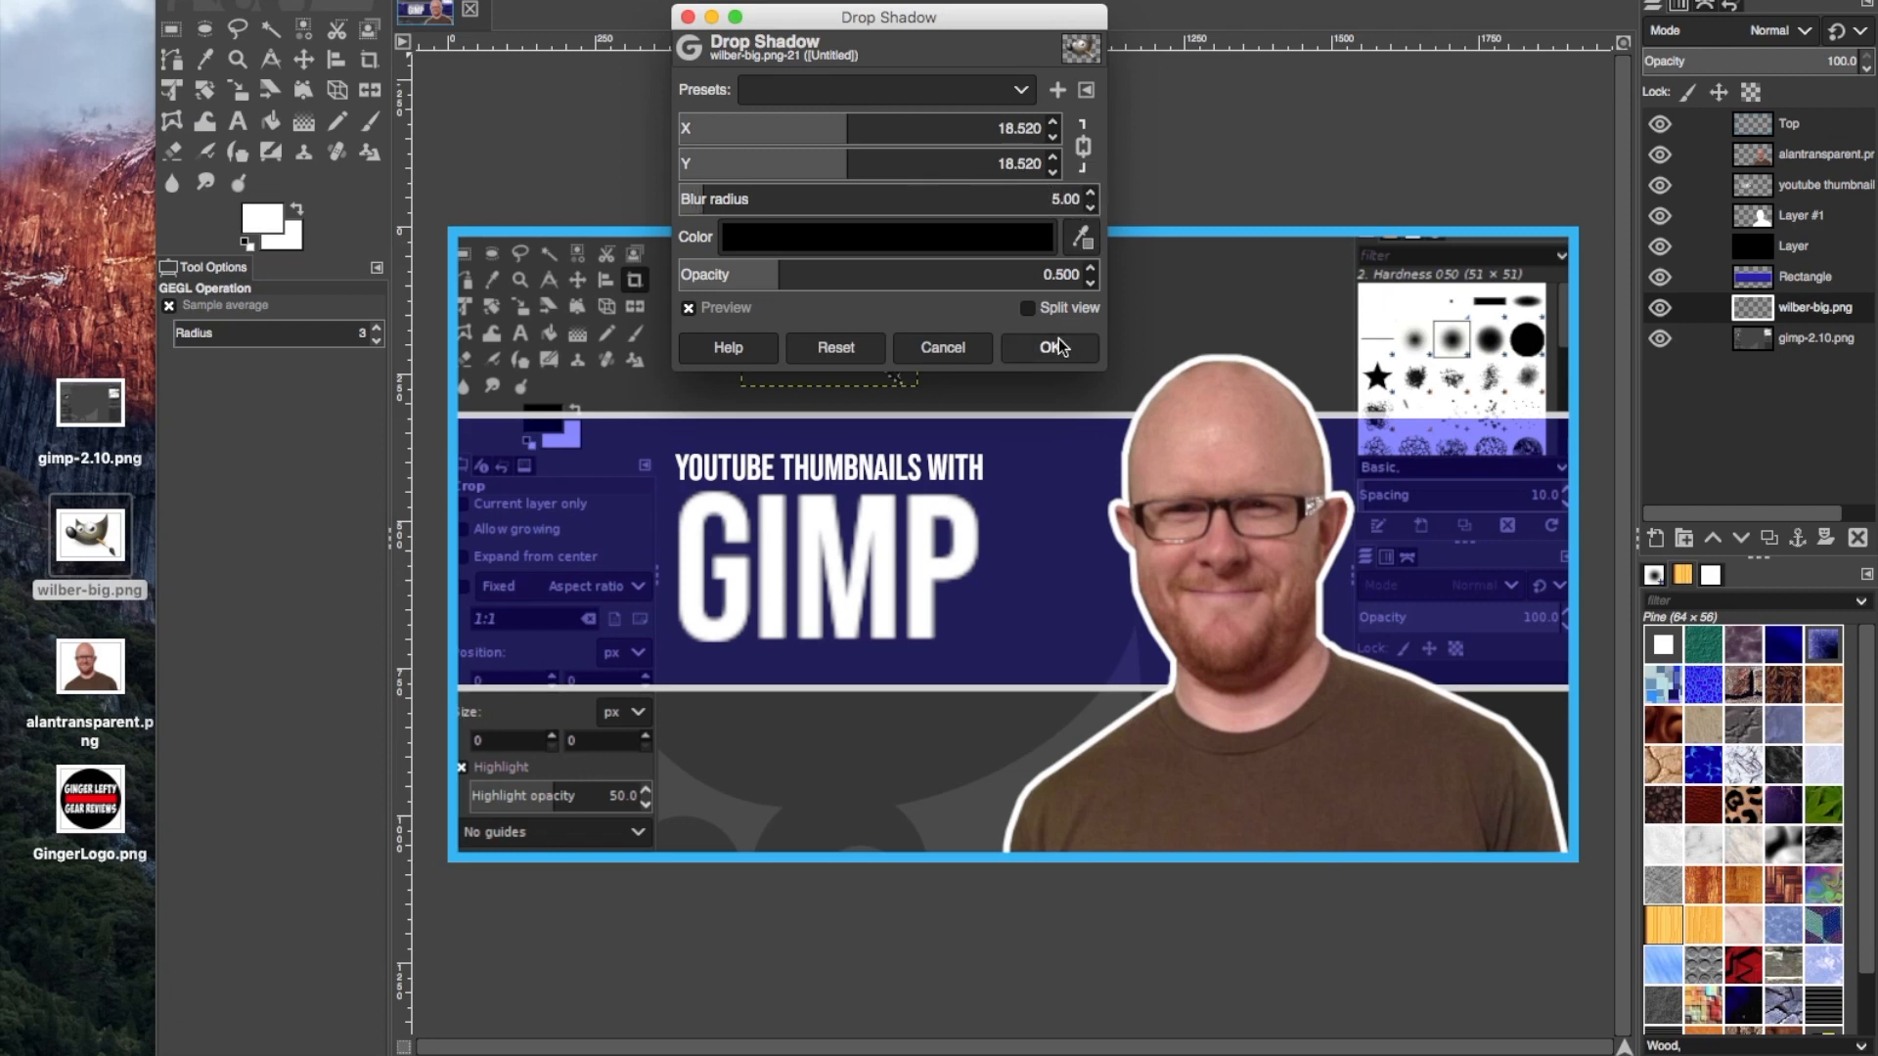
Set the drop shadow's color to white (ffffff), apply the filter and clear the selection
click(1029, 250)
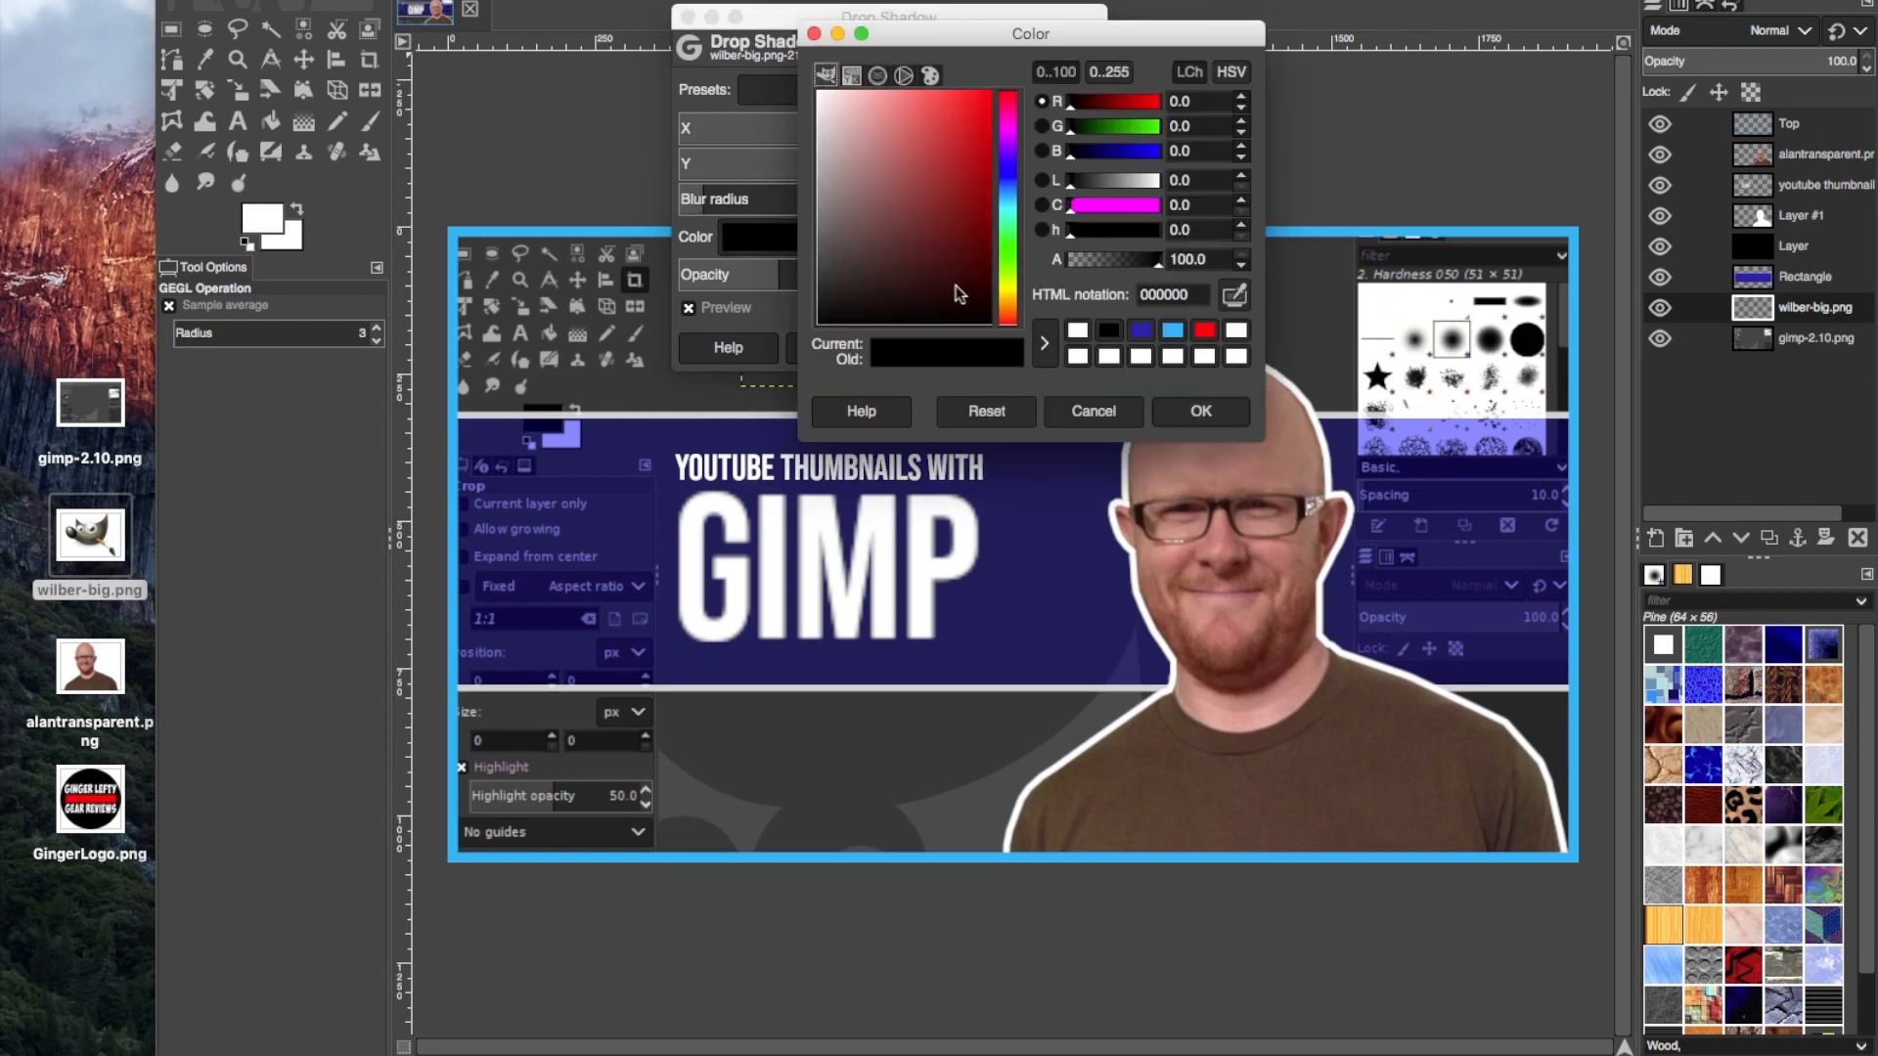
click(1080, 358)
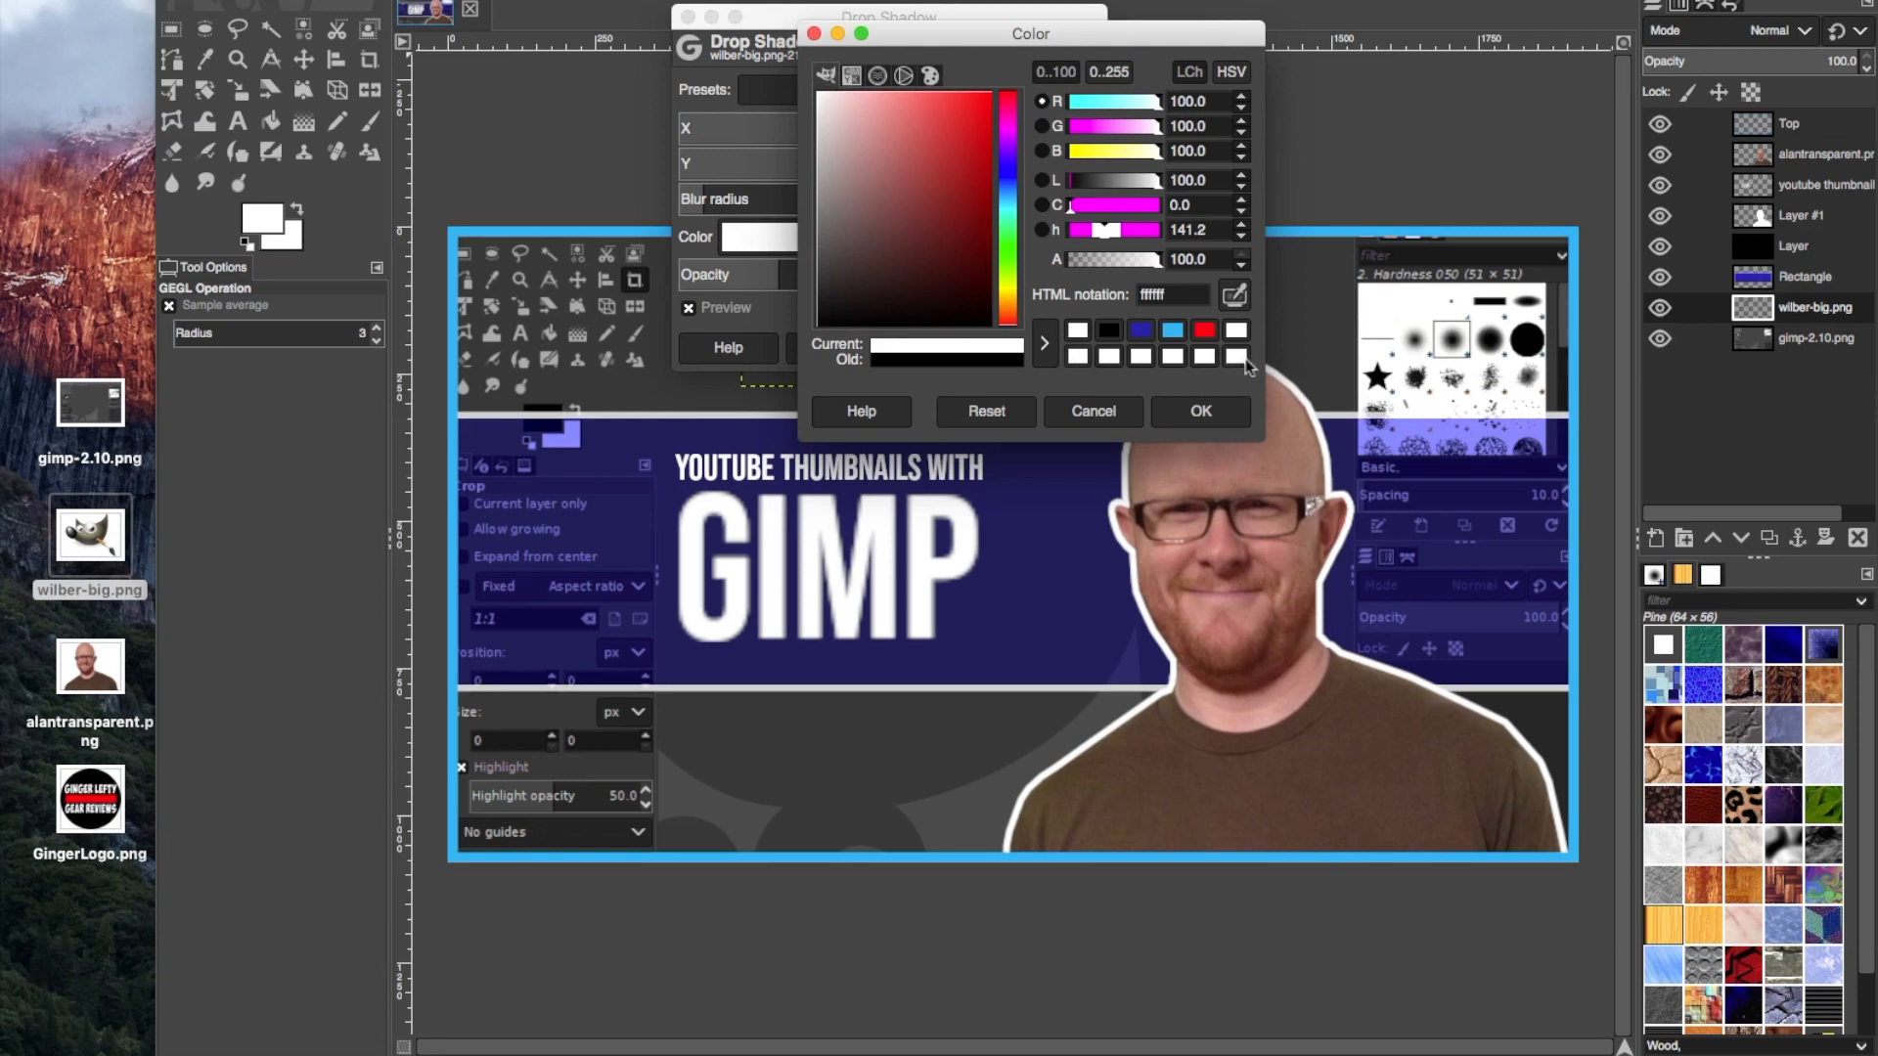
click(1201, 410)
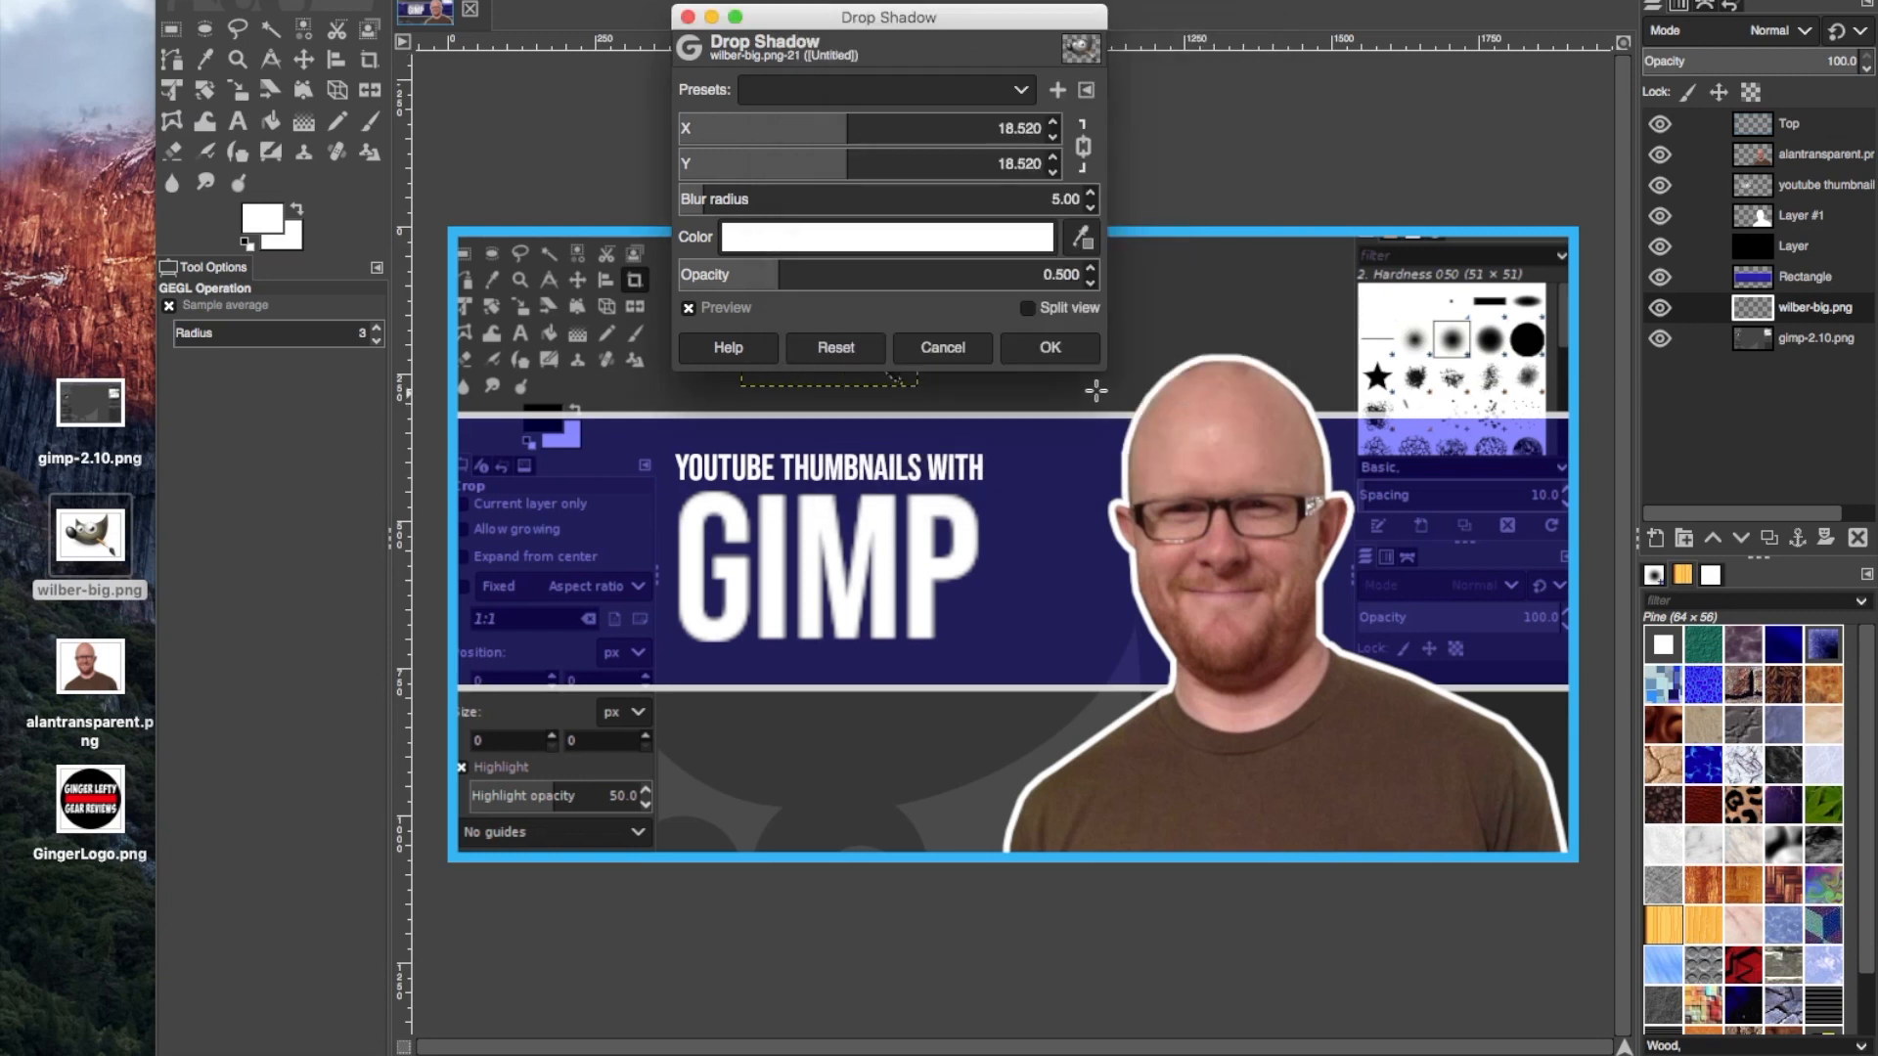
click(1051, 348)
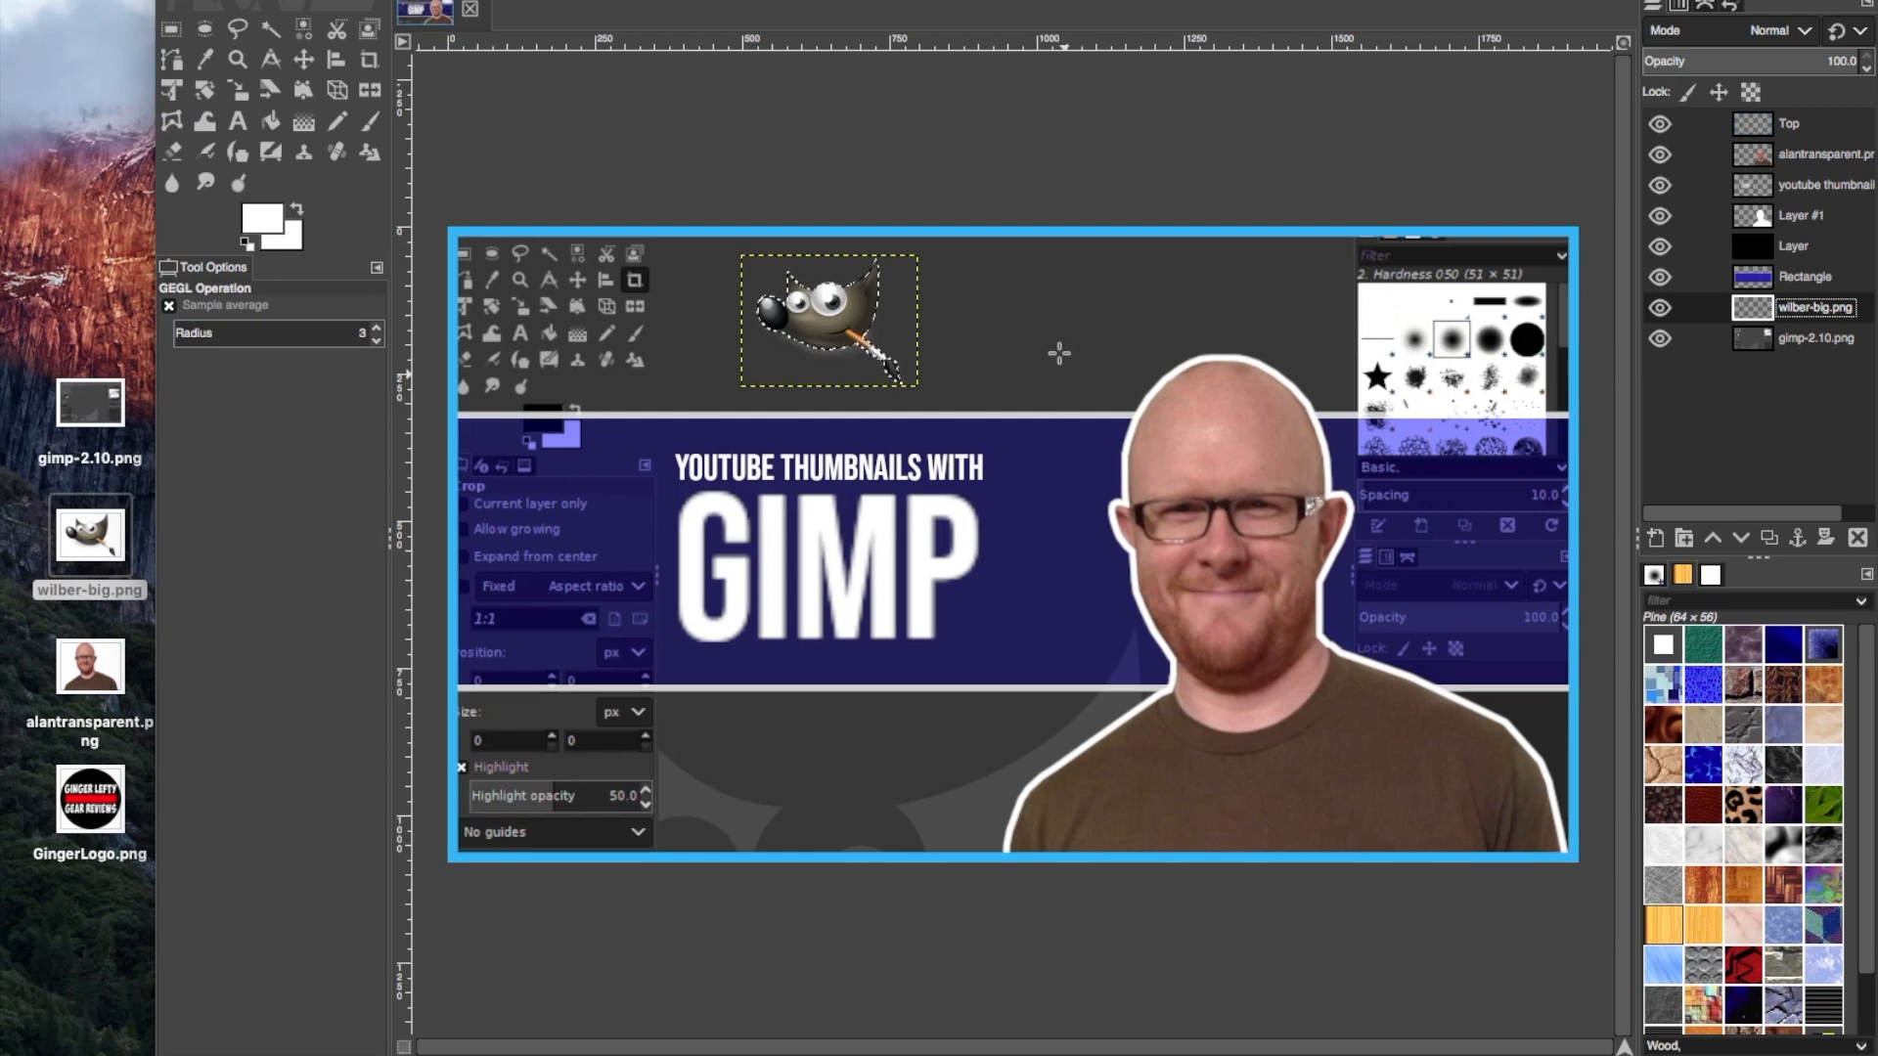
click(200, 0)
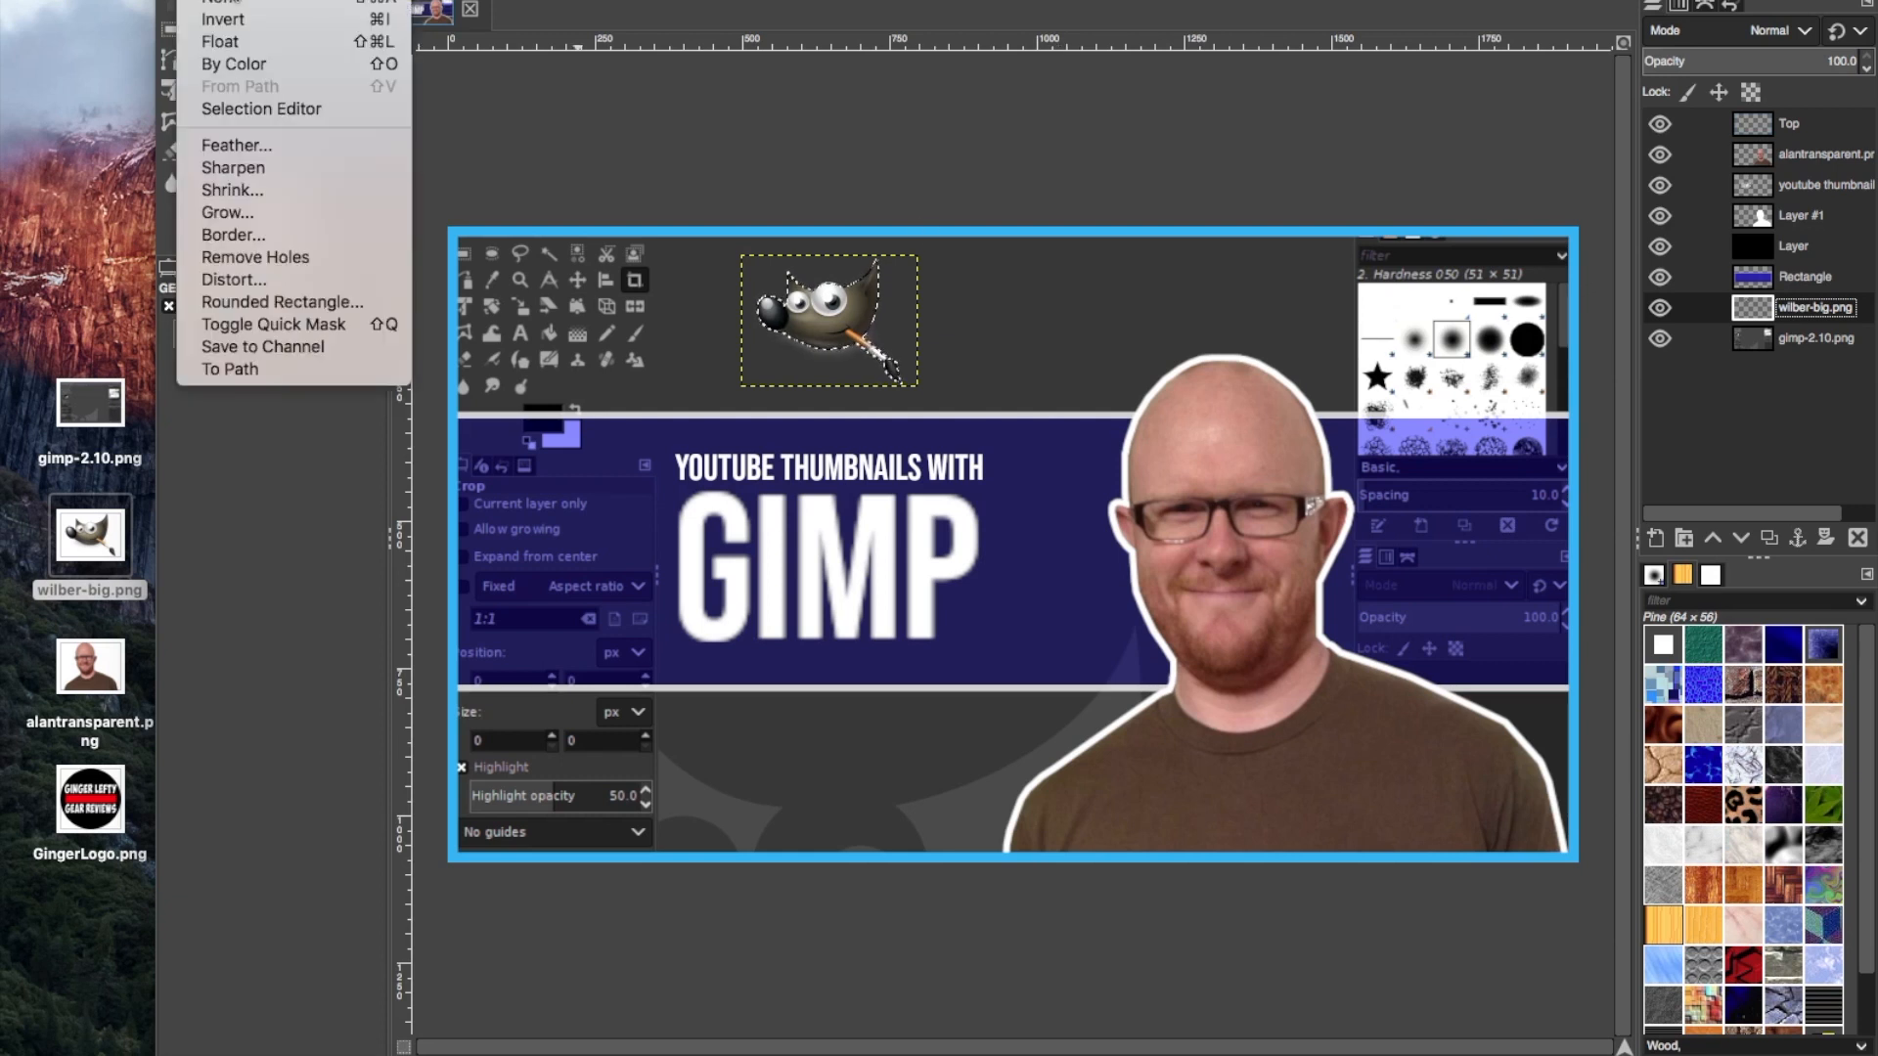
click(238, 7)
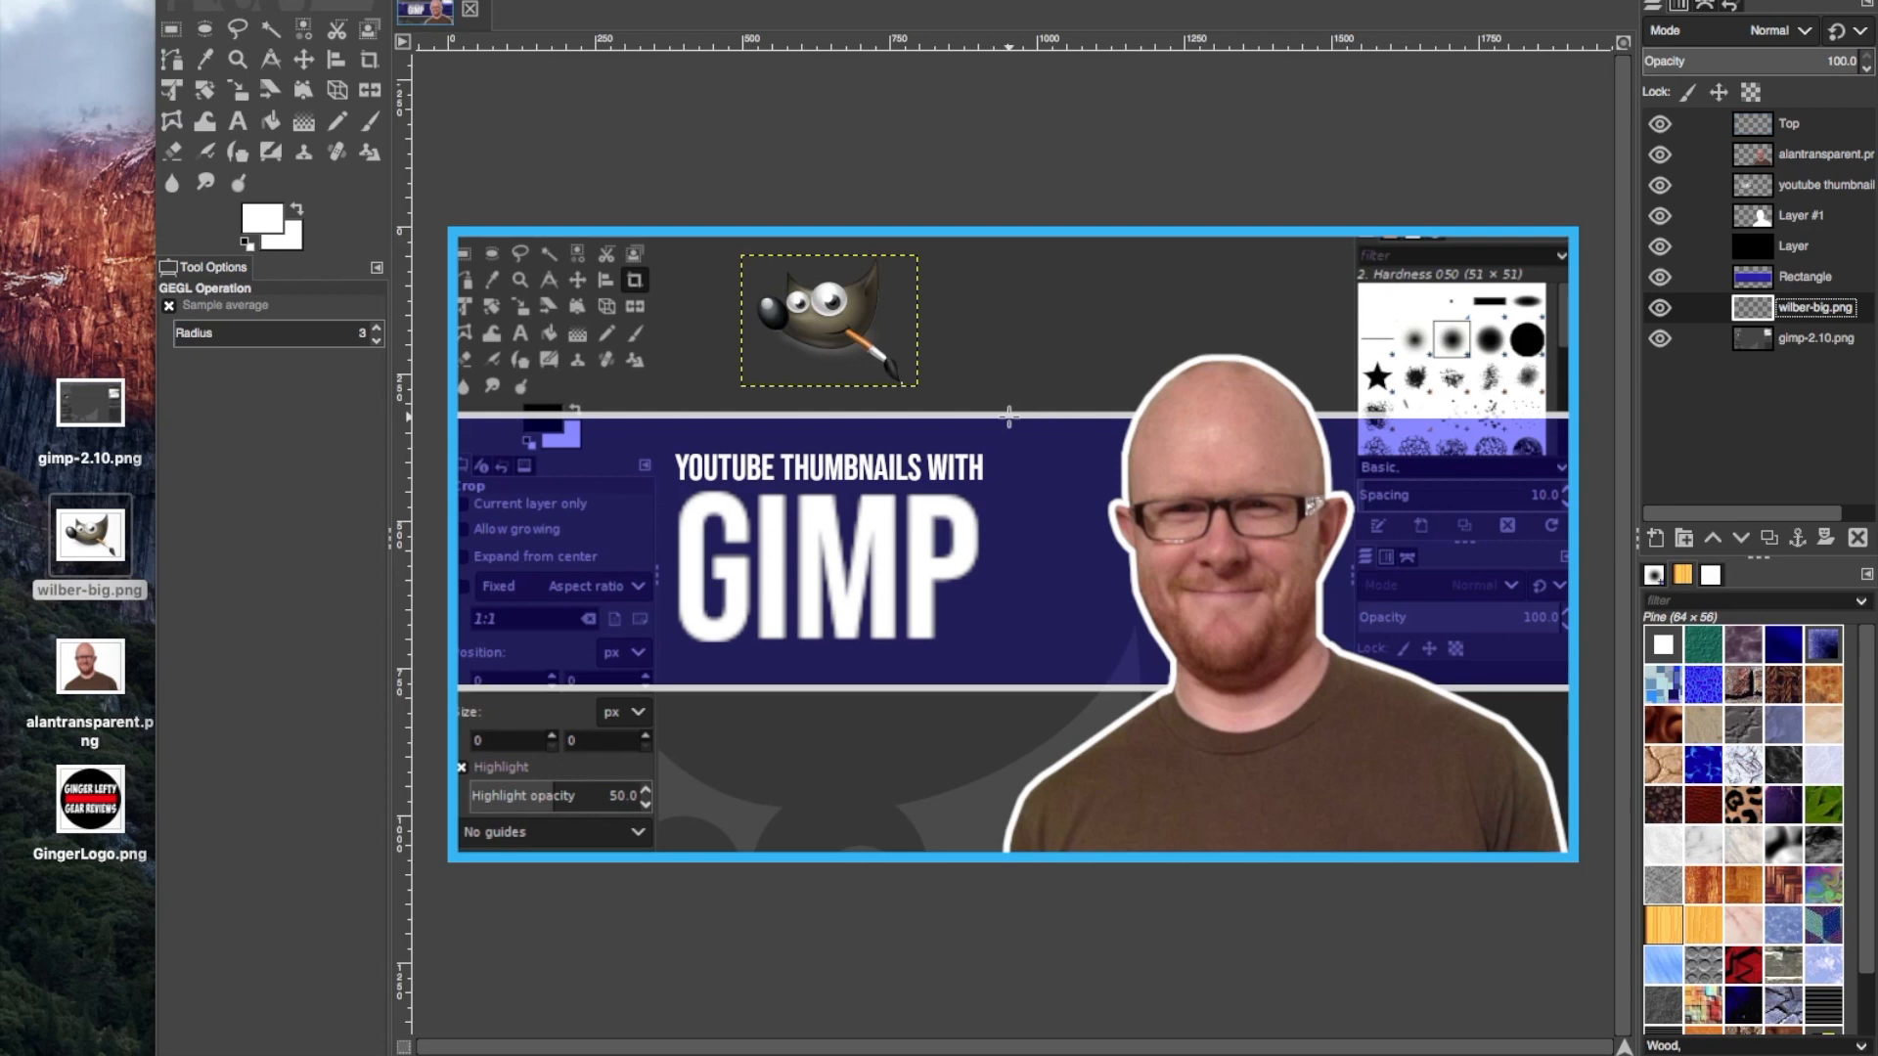
Add GingerLogo.png from the desktop as a new layer and place it directly above Layer #1 in the stack
click(1805, 334)
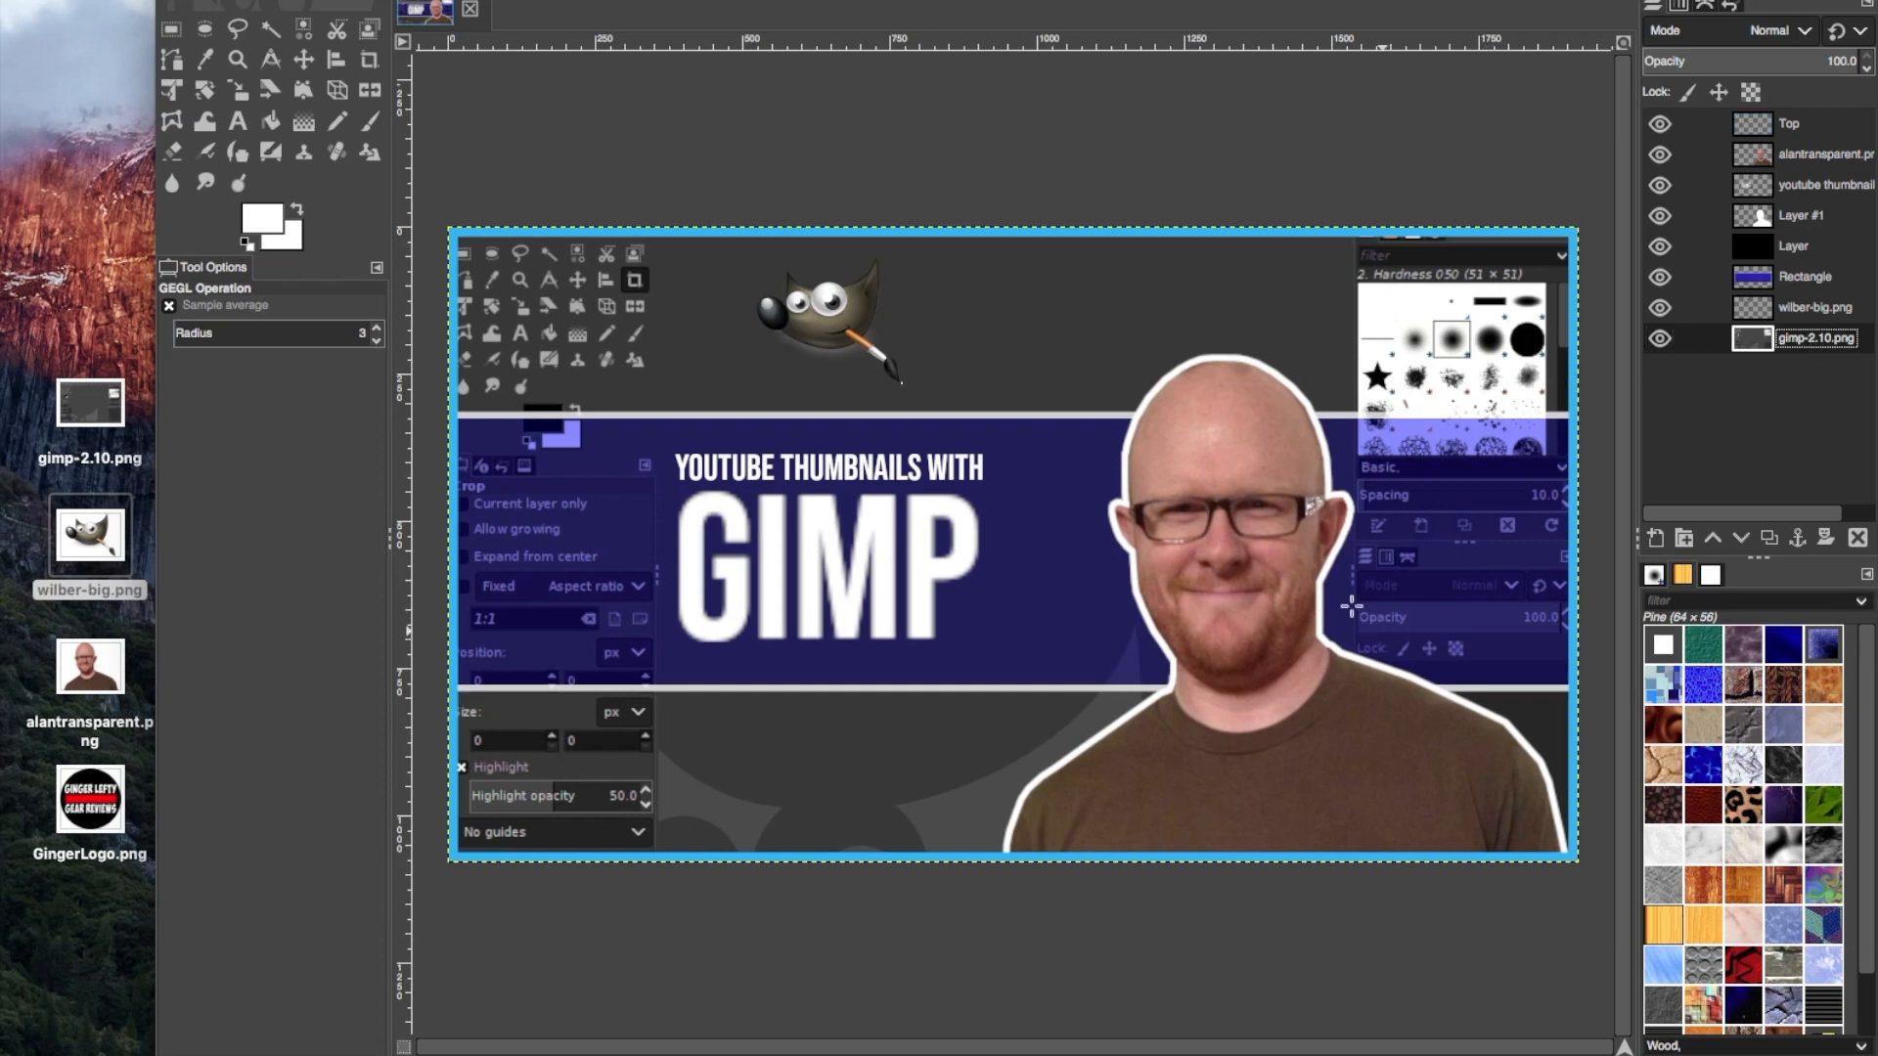
drag(100, 809, 913, 524)
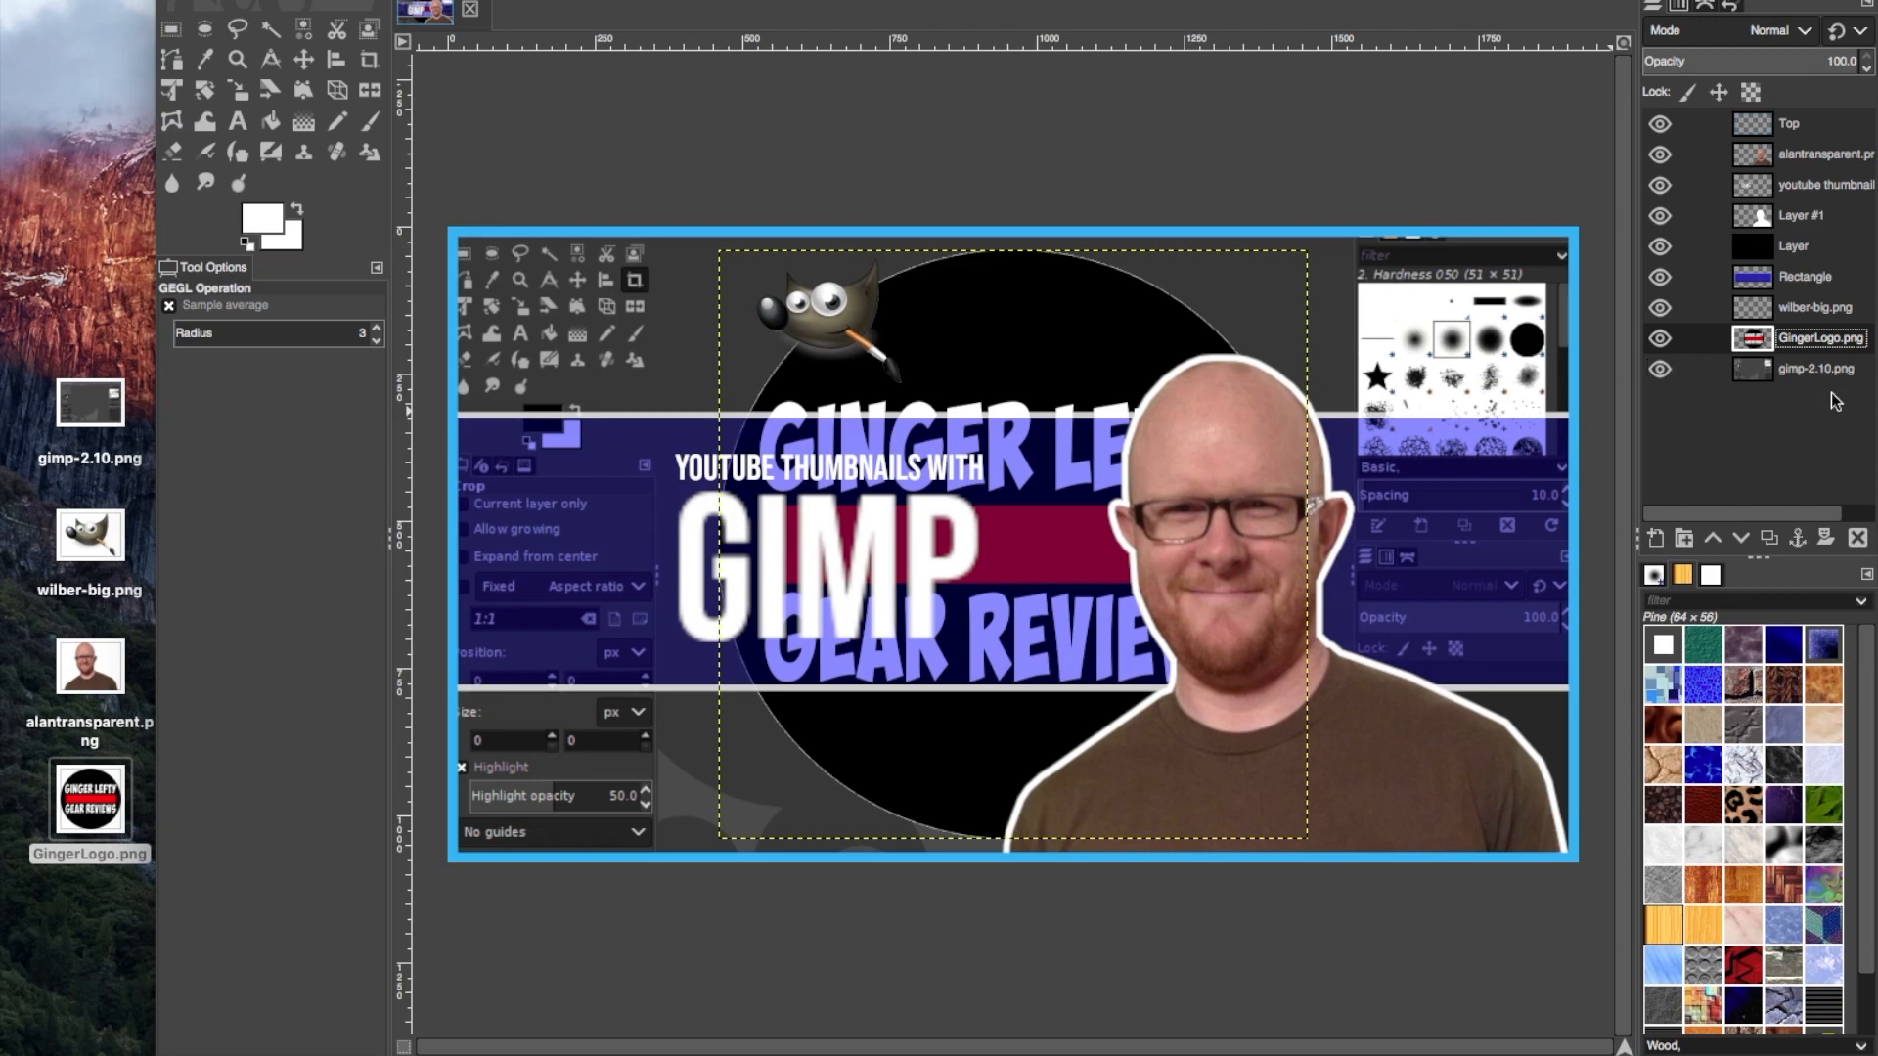
drag(1843, 342, 1823, 208)
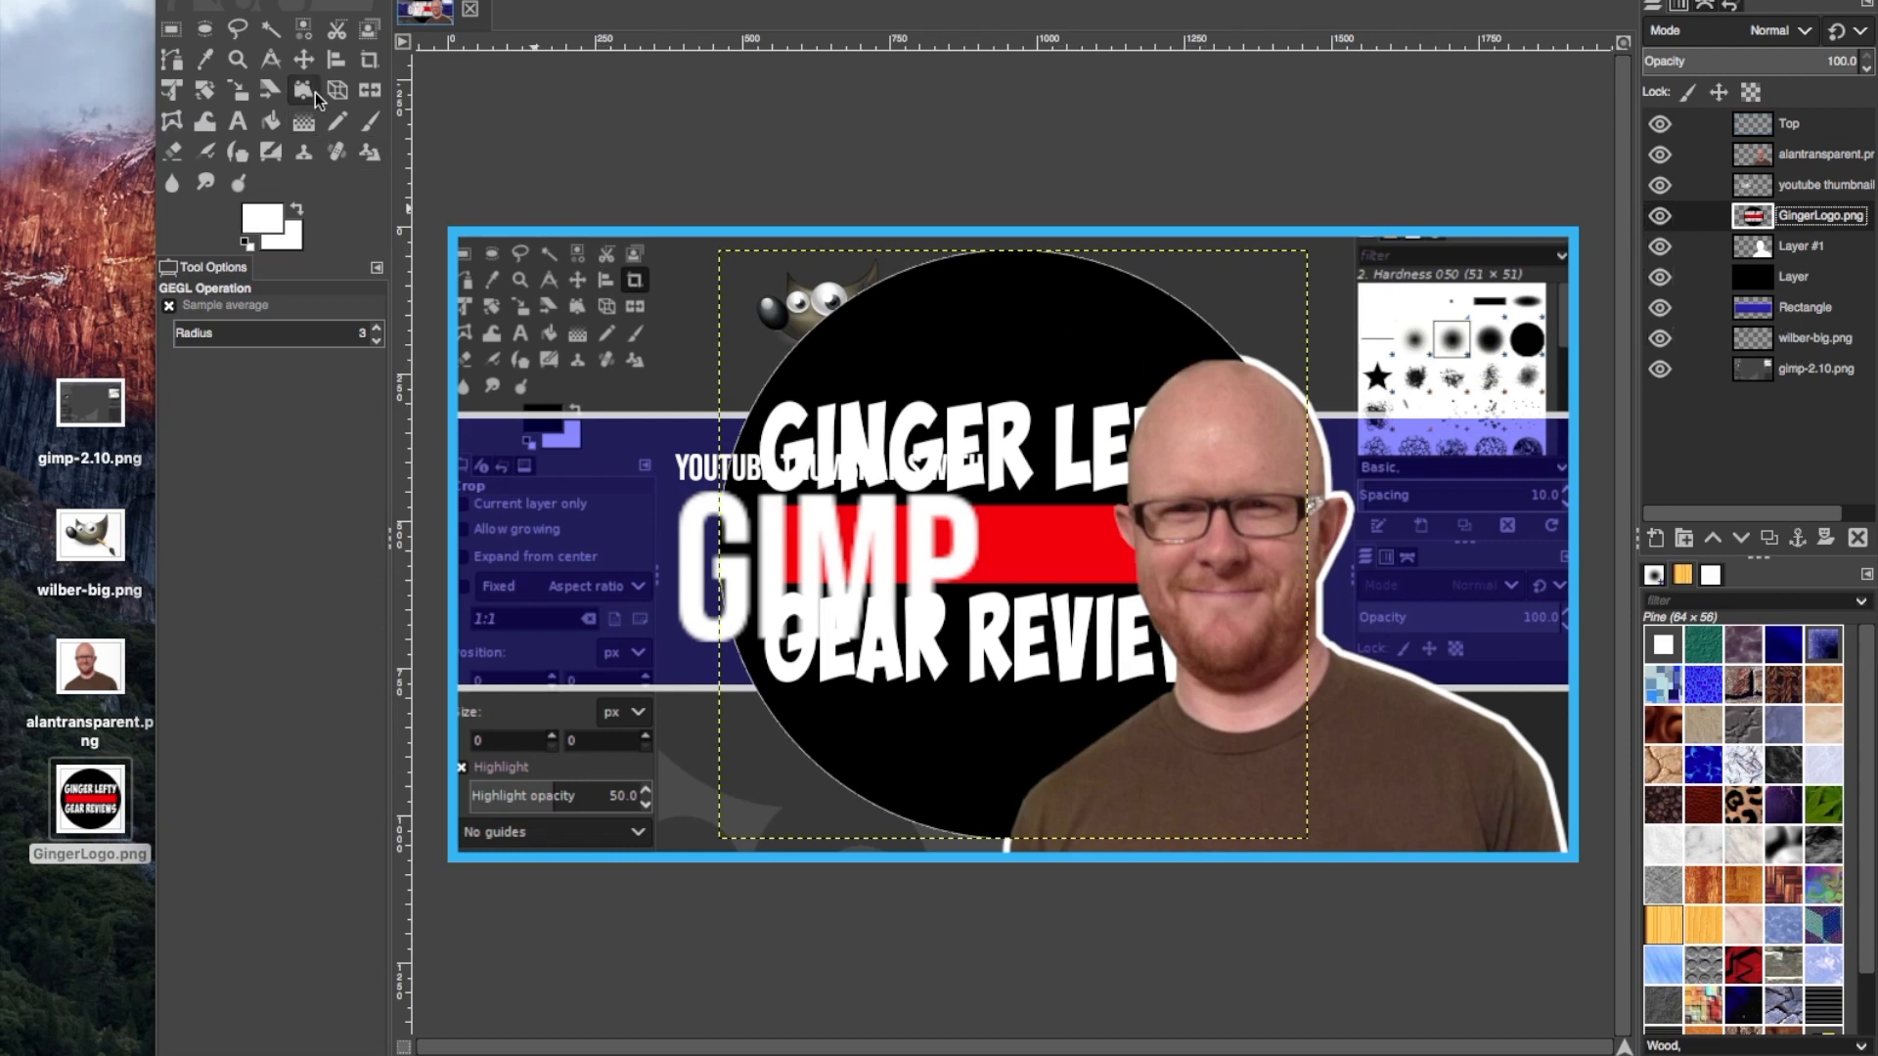
Scale the GingerLogo.png layer to 500 × 500 px
click(244, 94)
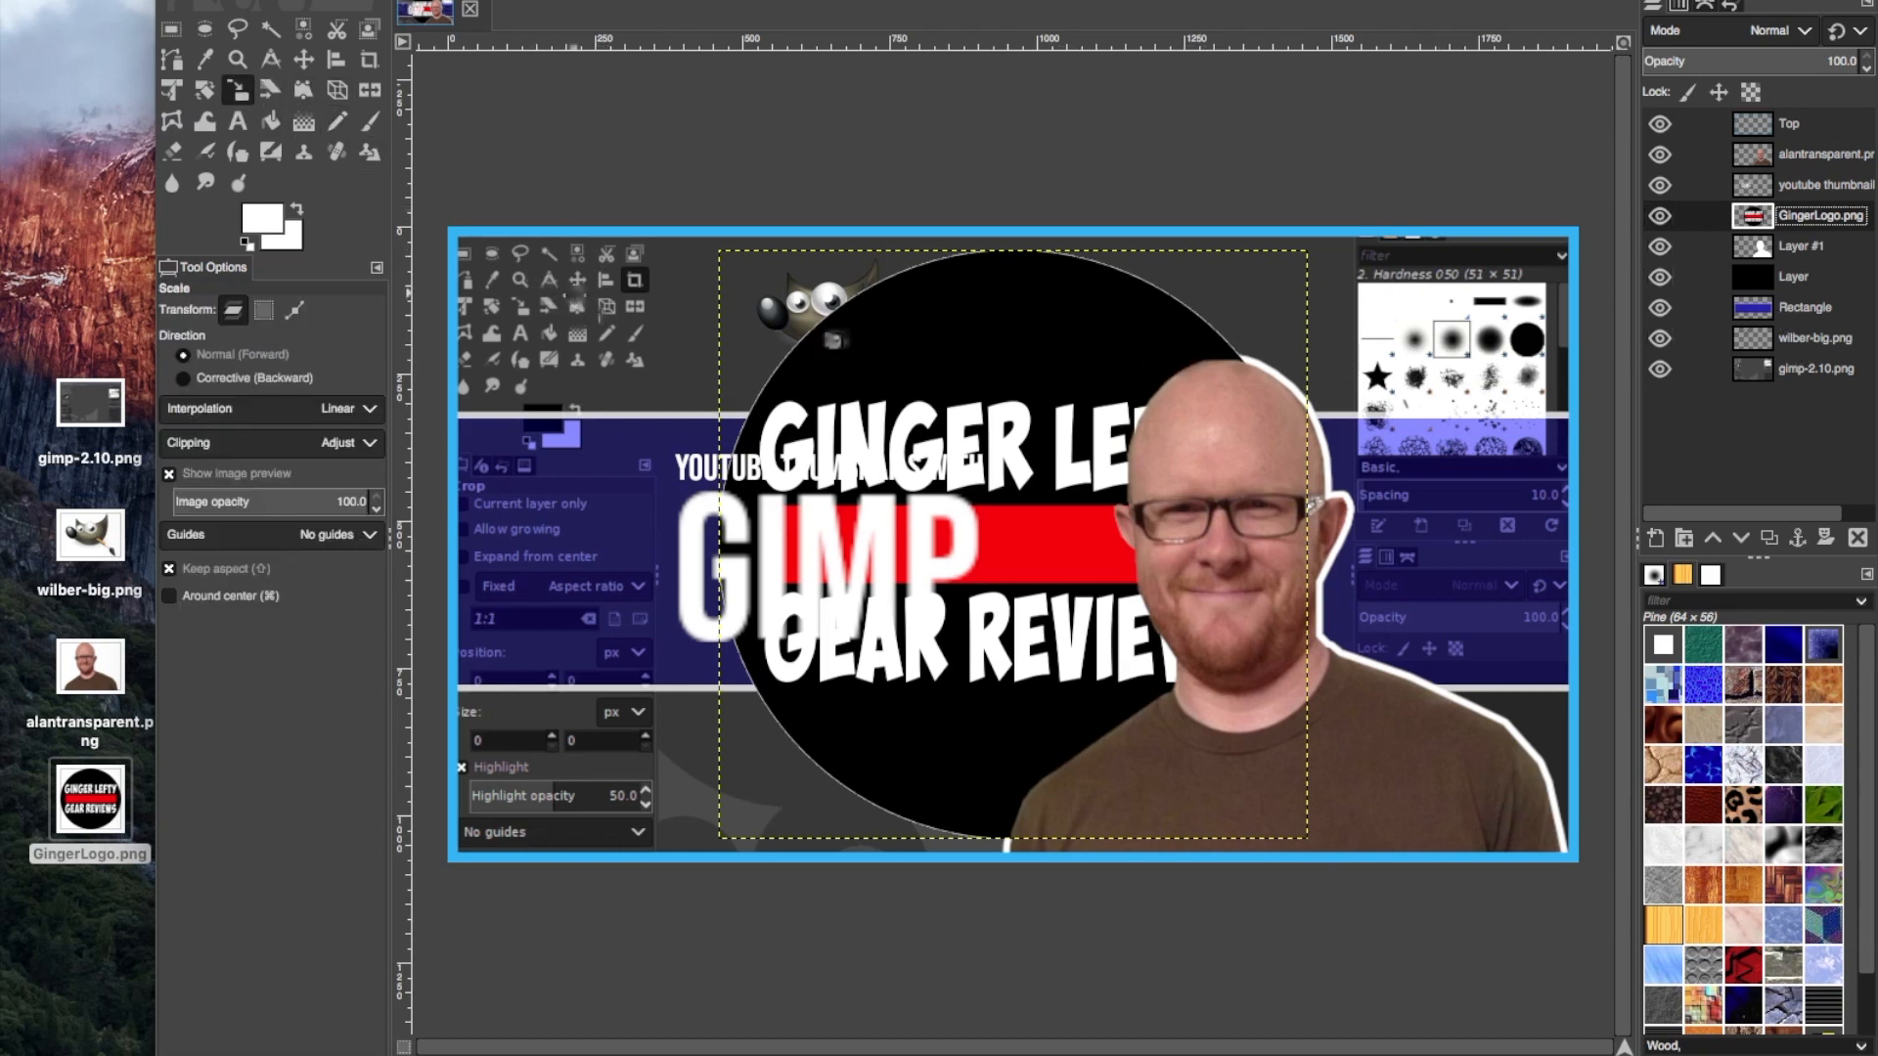
click(986, 363)
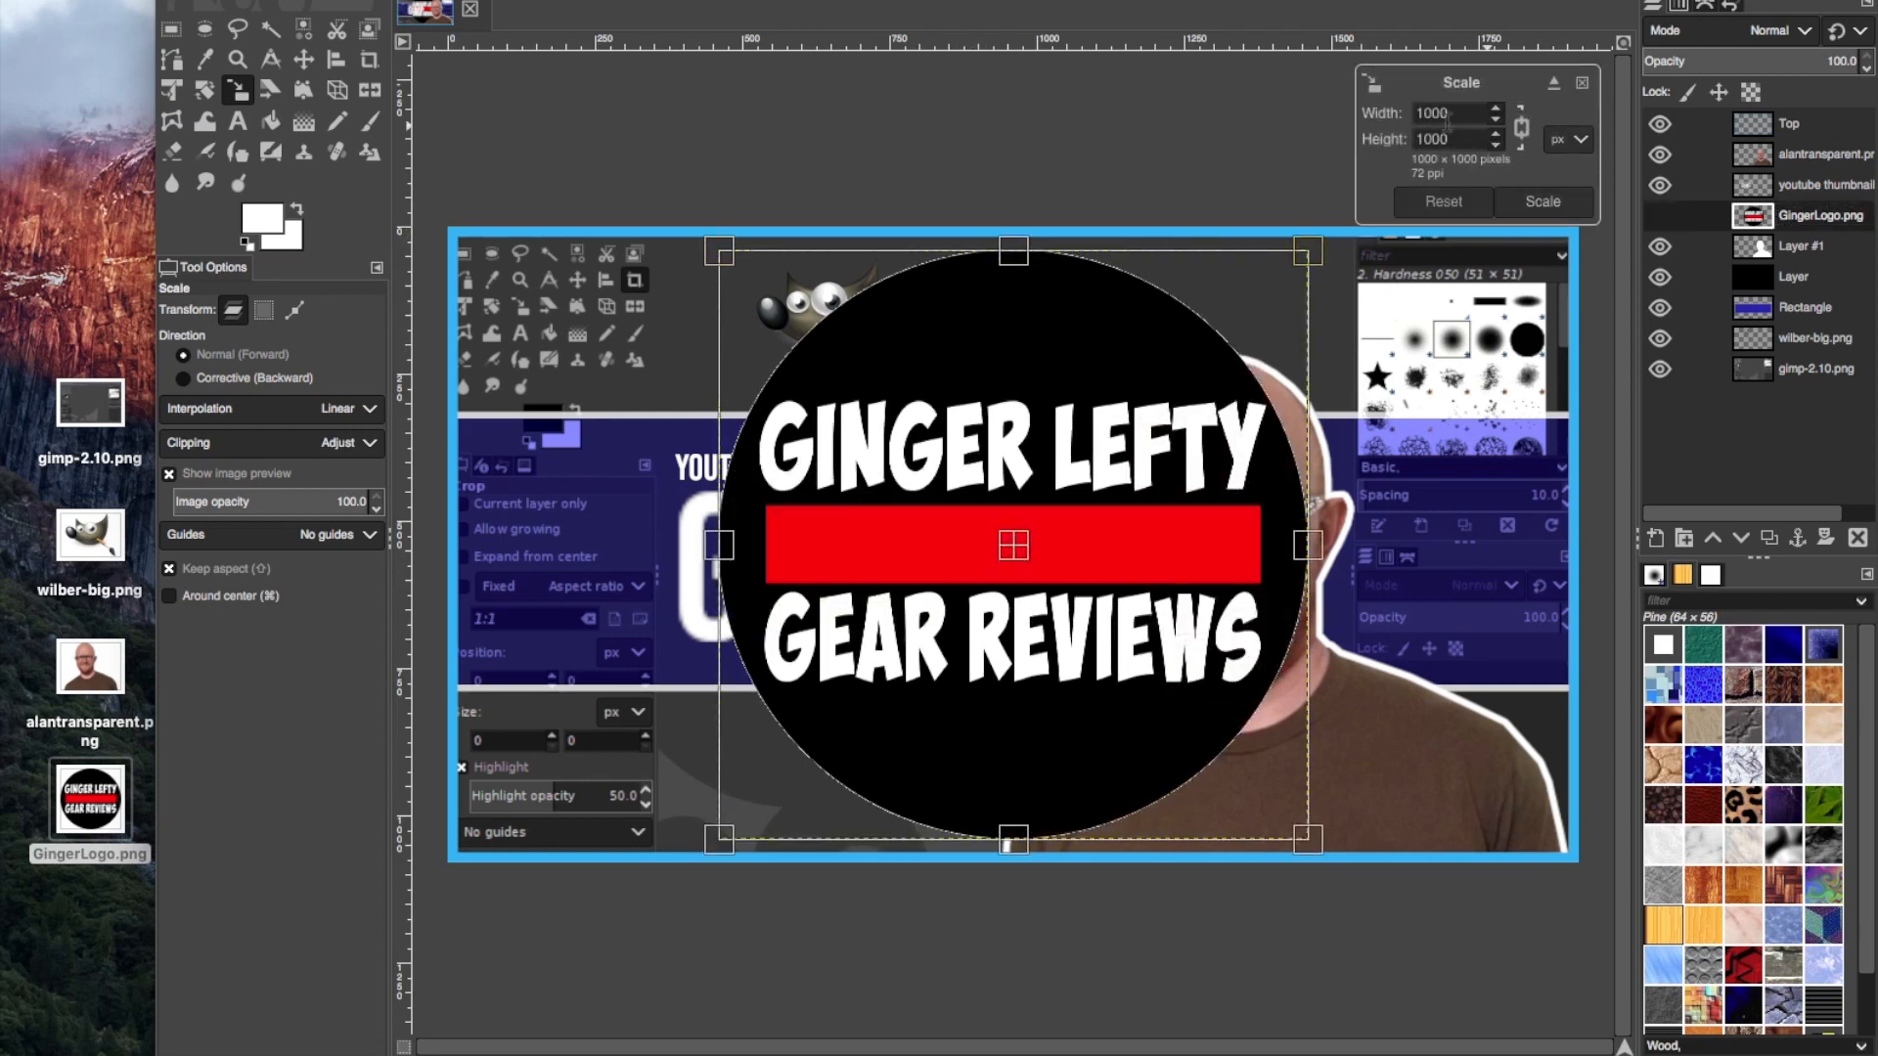
drag(1475, 113, 1343, 114)
text(500)
key(Tab)
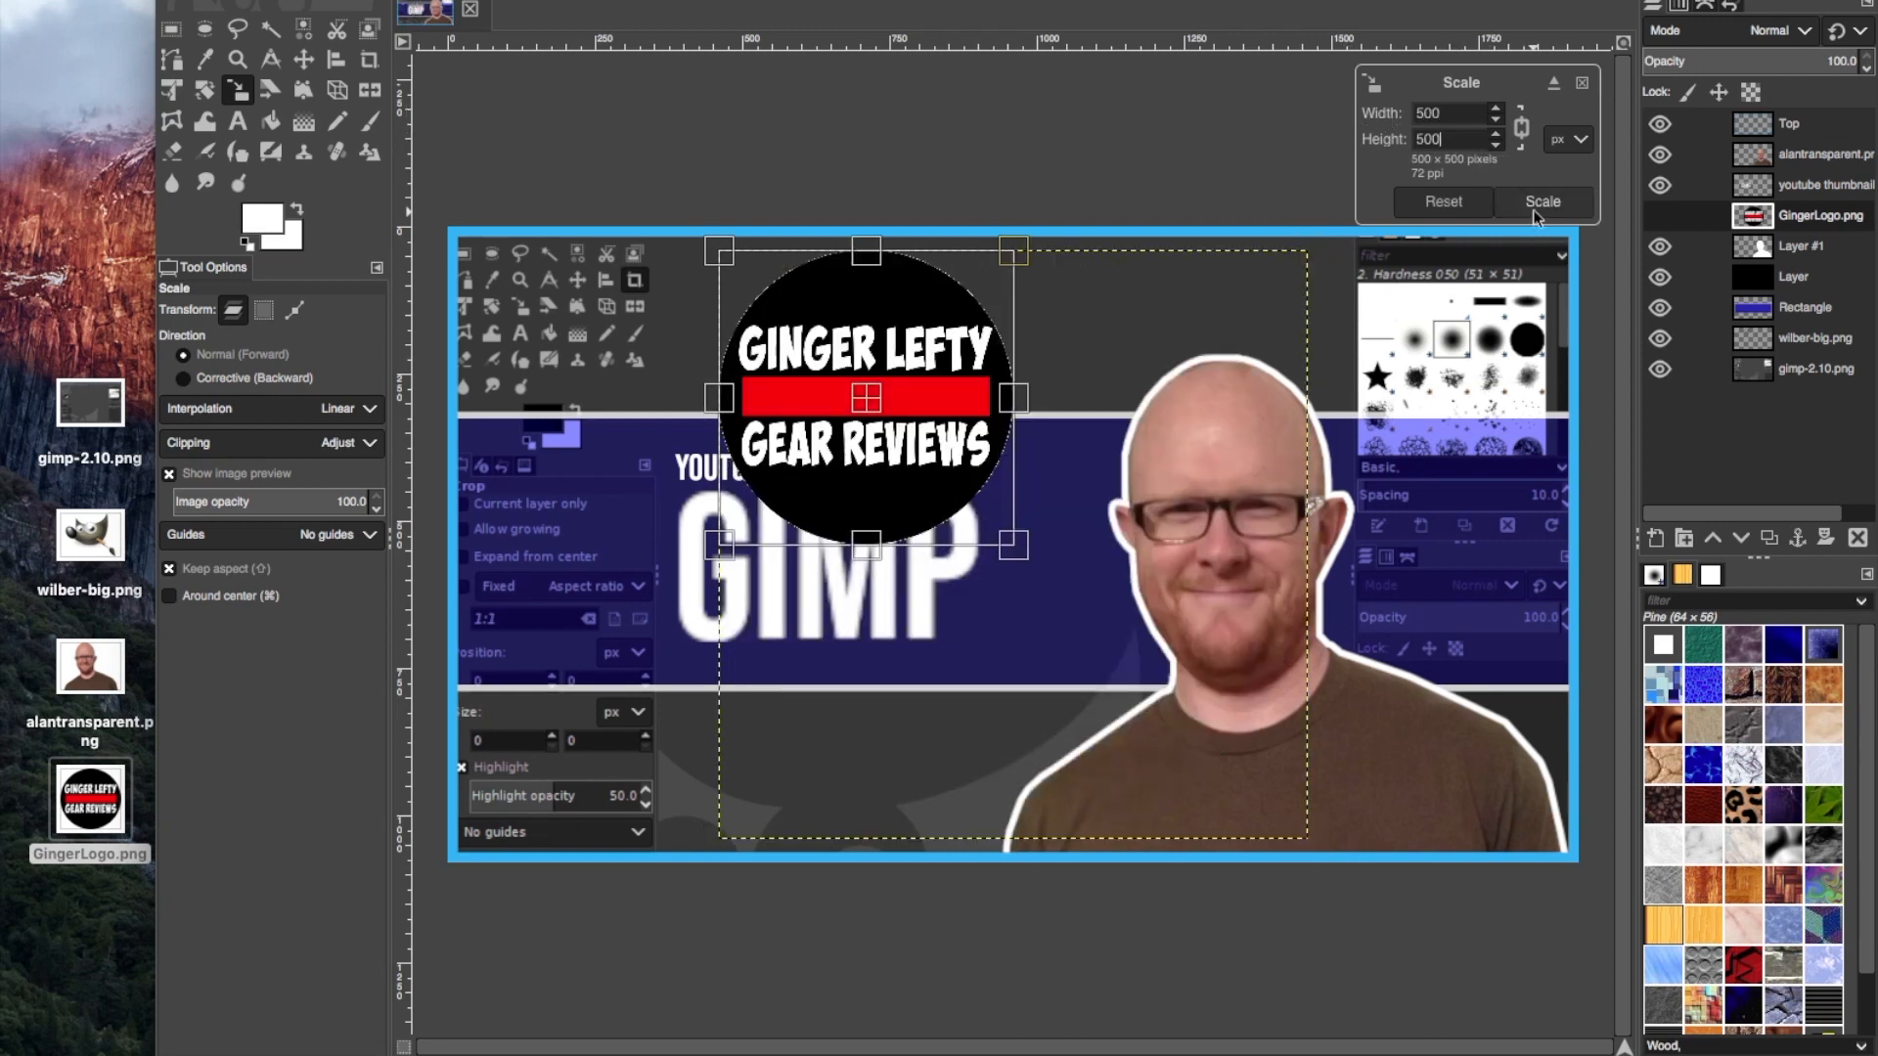
click(1533, 203)
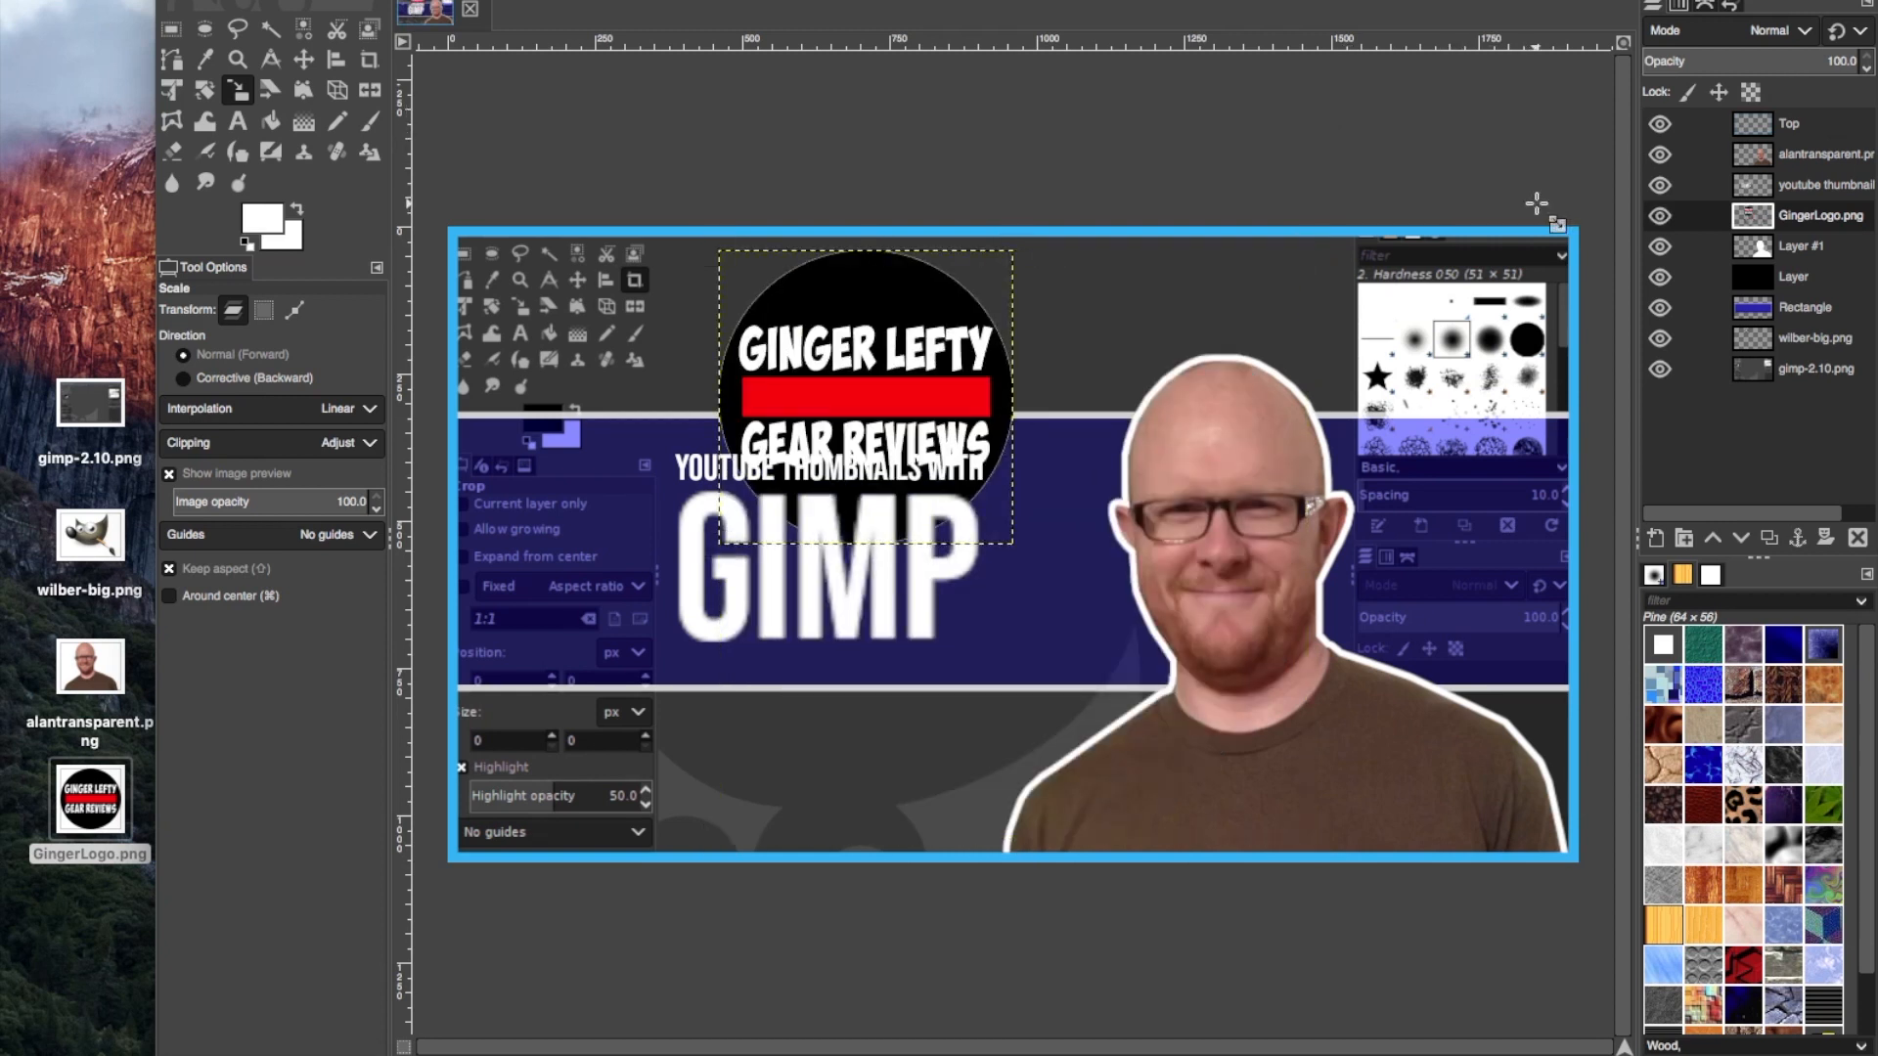
Move the round logo into the thumbnail's upper-right corner and place its layer directly below Layer #1, behind the portrait
key(m)
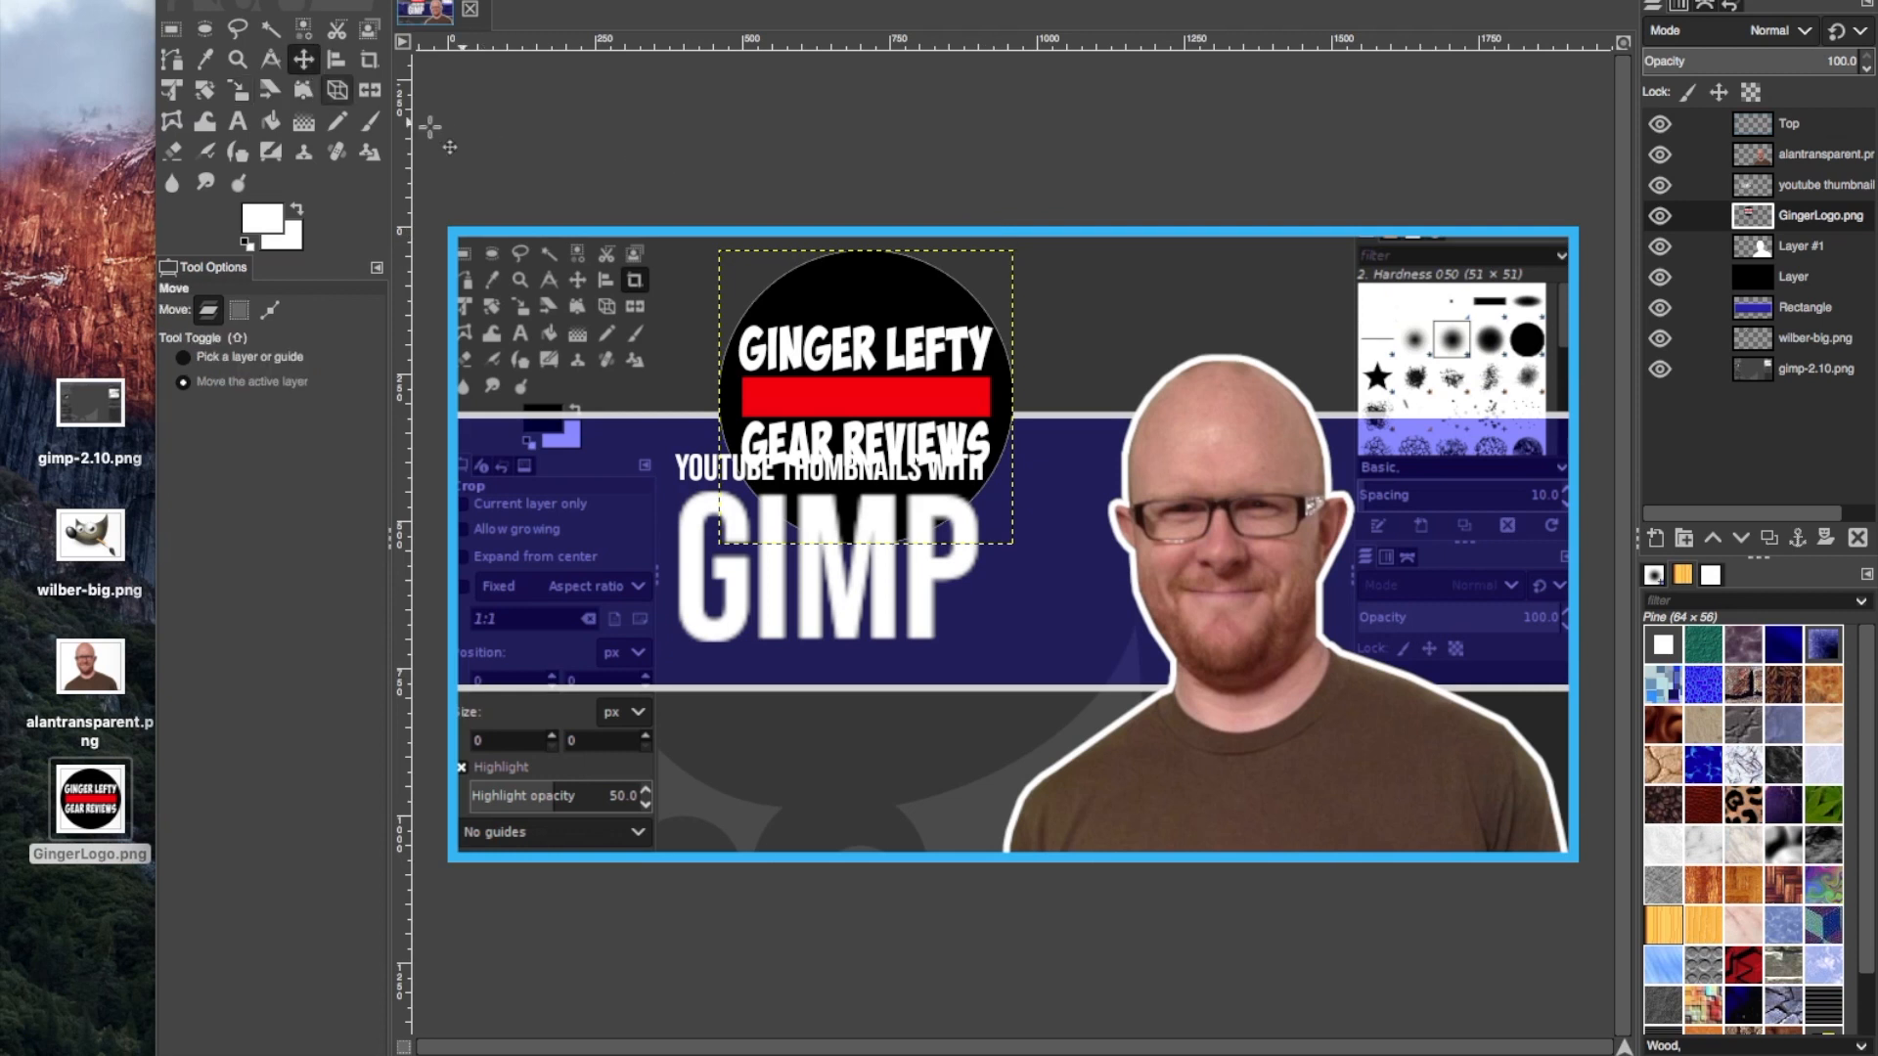
drag(856, 347, 1432, 315)
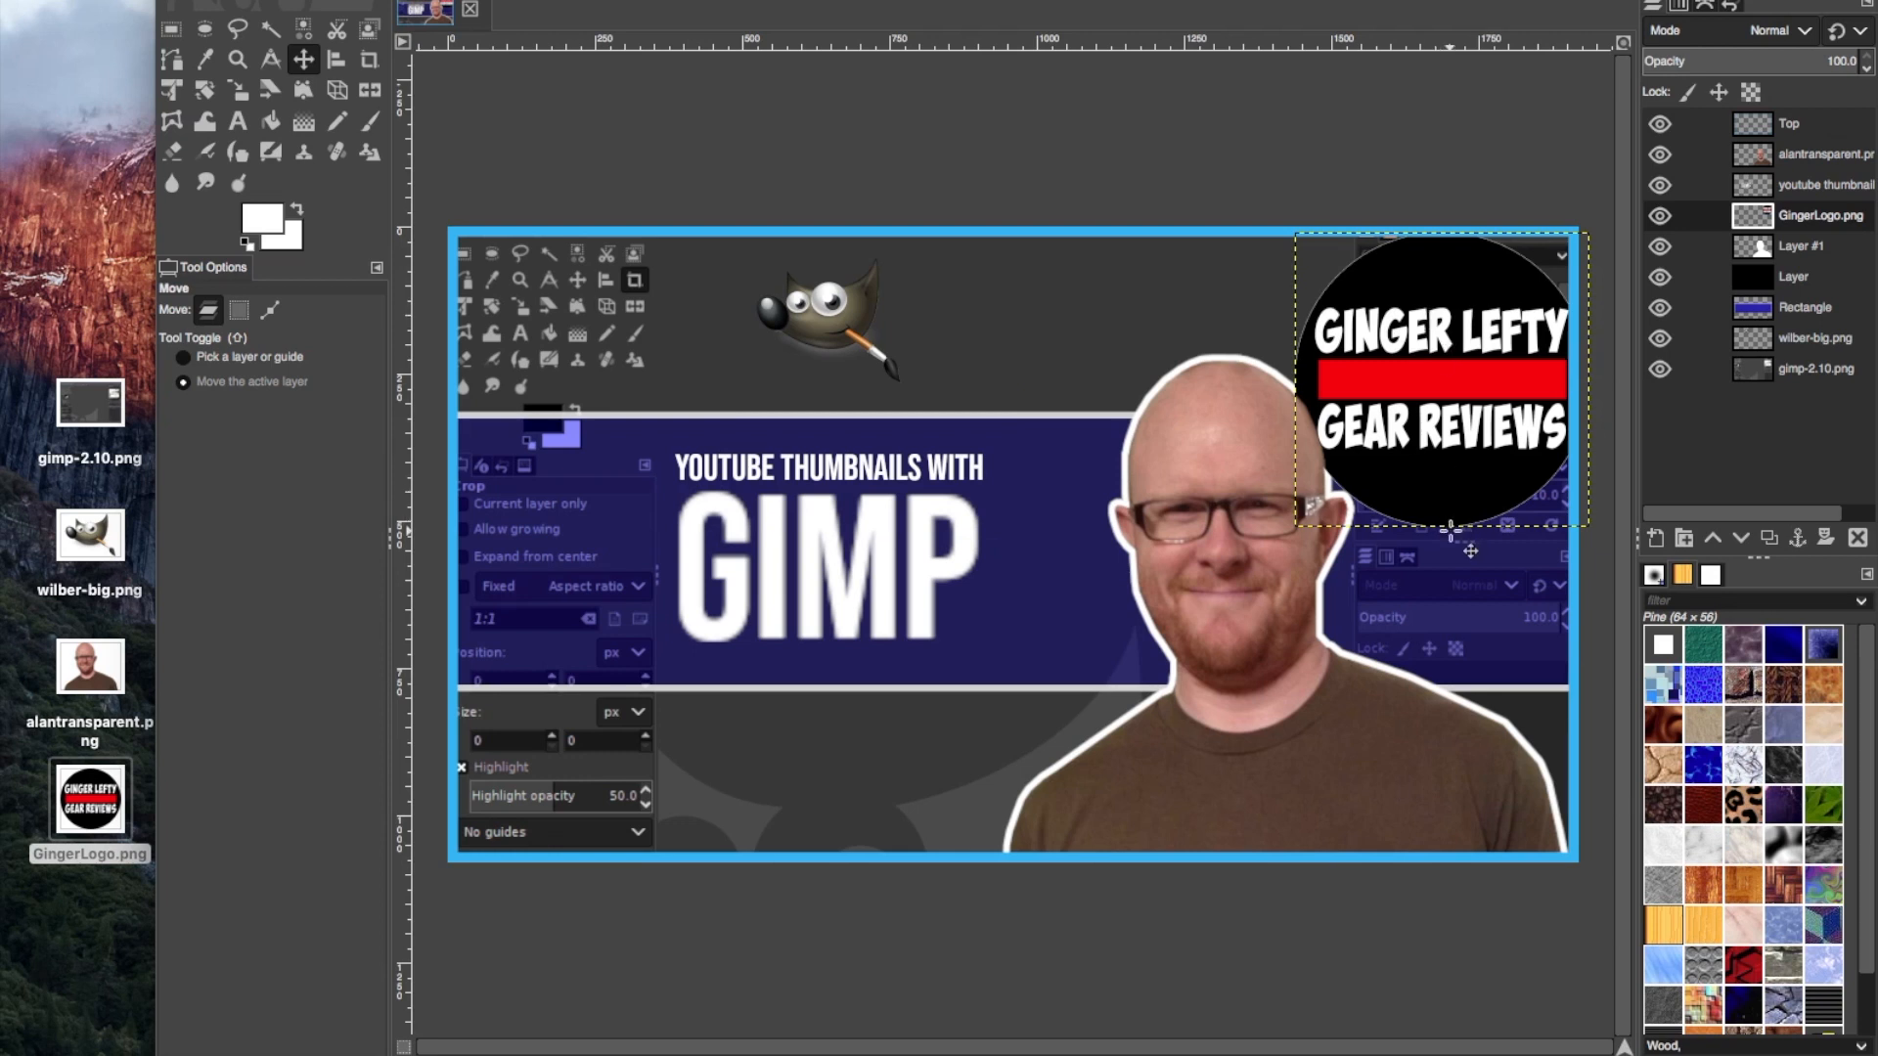
double_click(1821, 217)
drag(1821, 223, 1821, 248)
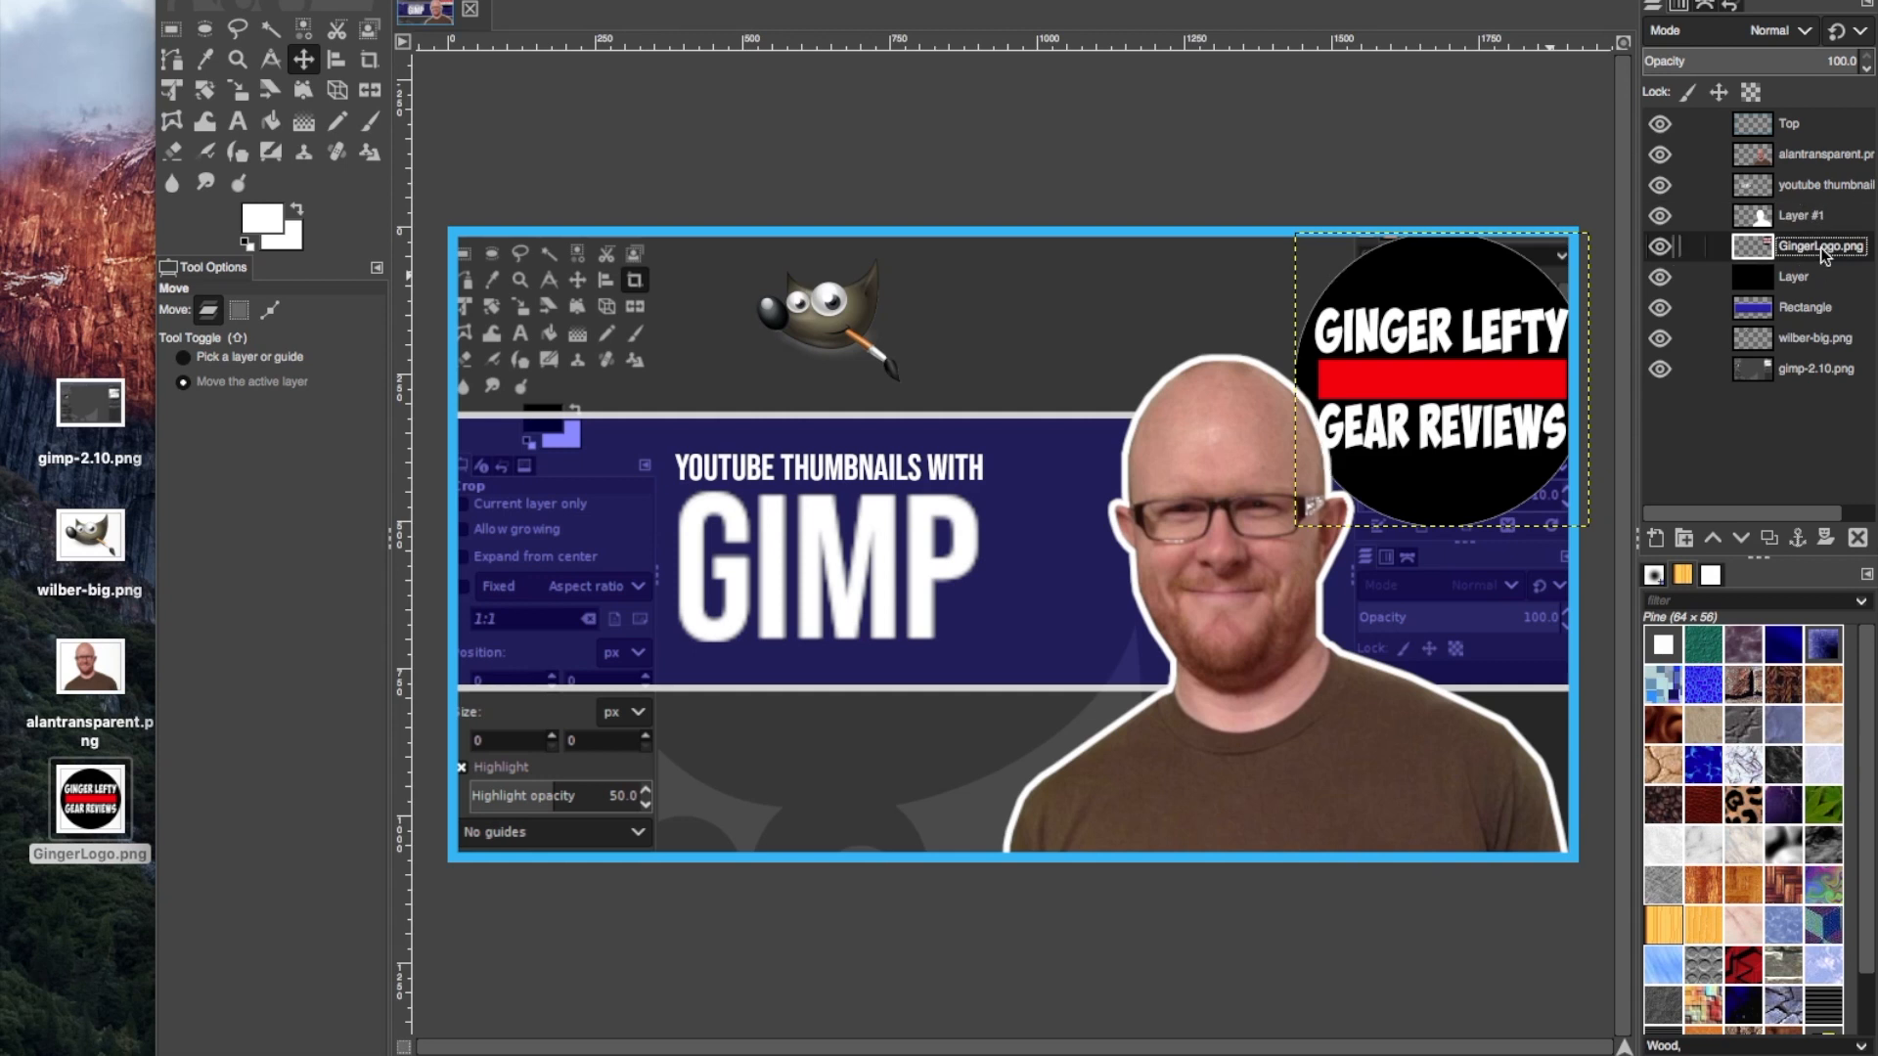
click(1817, 368)
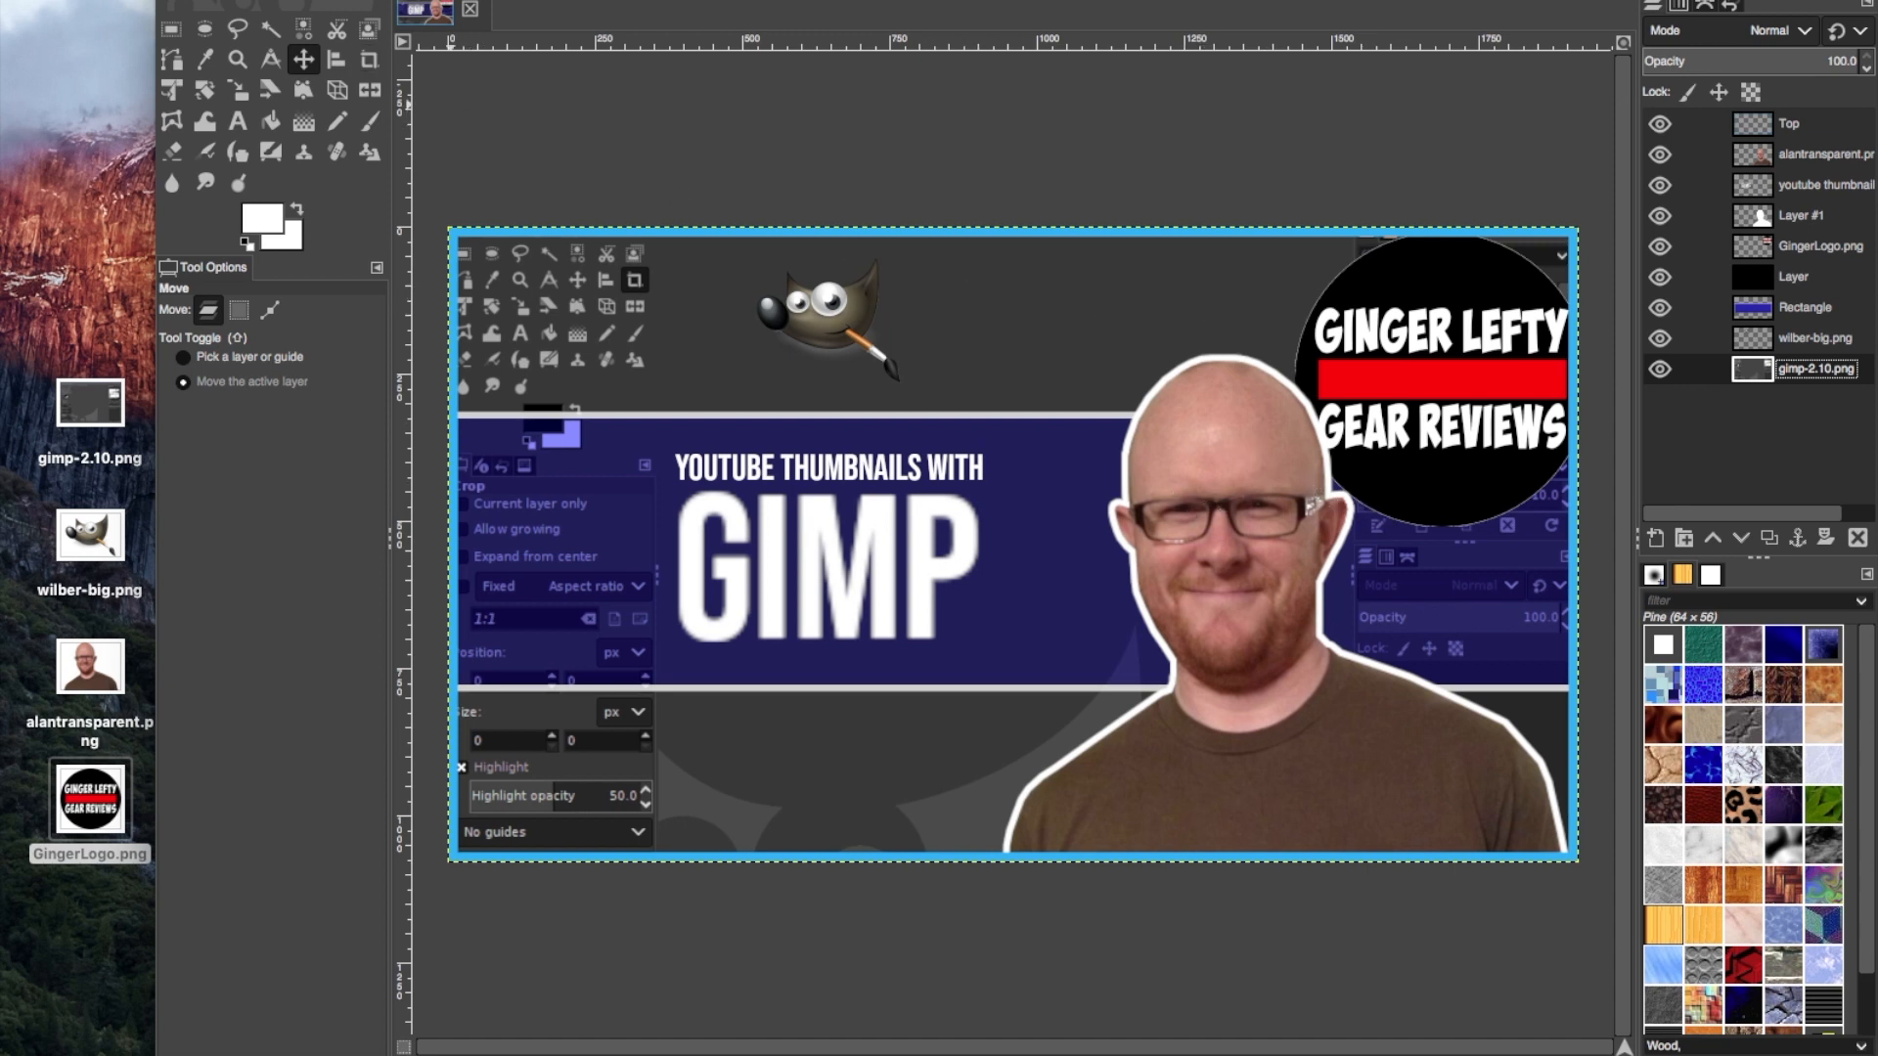
Export the thumbnail to the Desktop as Thumb.jpg with JPEG quality 90
click(98, 0)
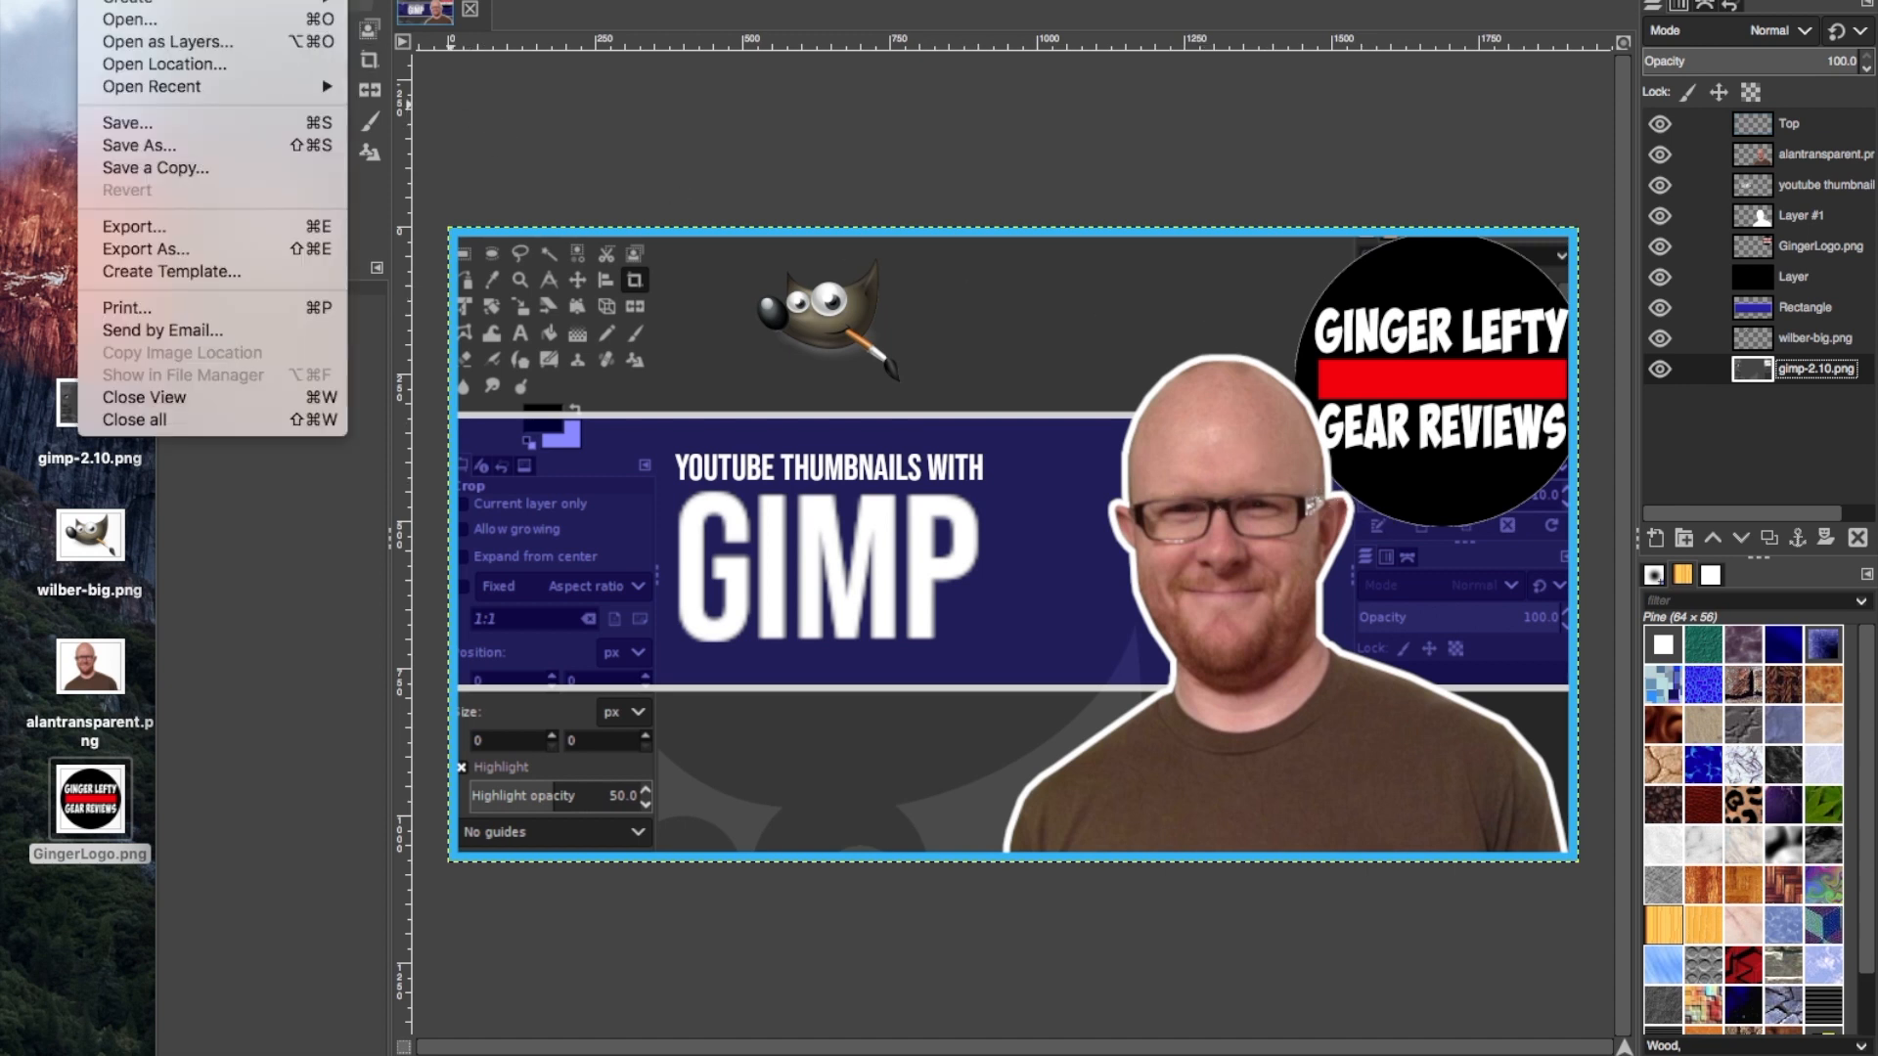
click(167, 248)
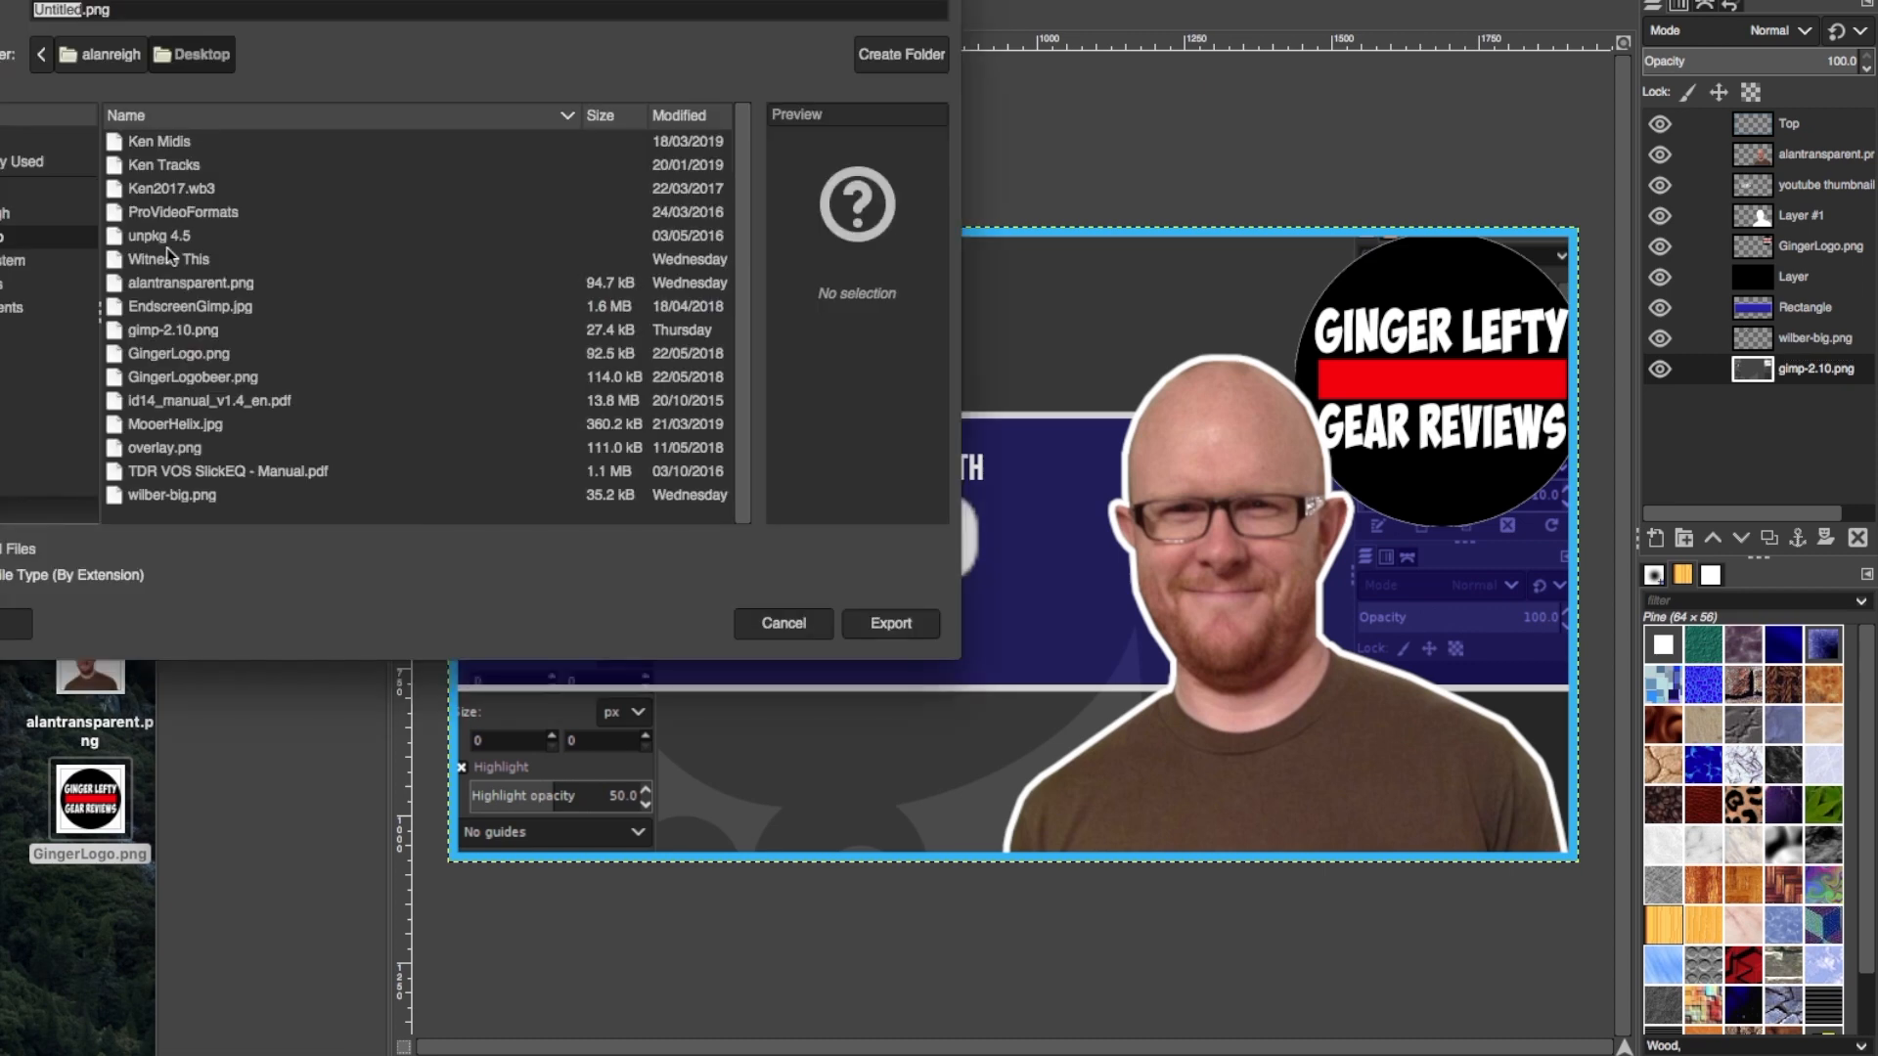
click(157, 12)
key(BackSpace)
key(BackSpace)
key(BackSpace)
text(jpg)
key(BackSpace)
key(BackSpace)
key(BackSpace)
key(BackSpace)
key(BackSpace)
key(BackSpace)
key(BackSpace)
key(BackSpace)
text(Thumb)
click(894, 623)
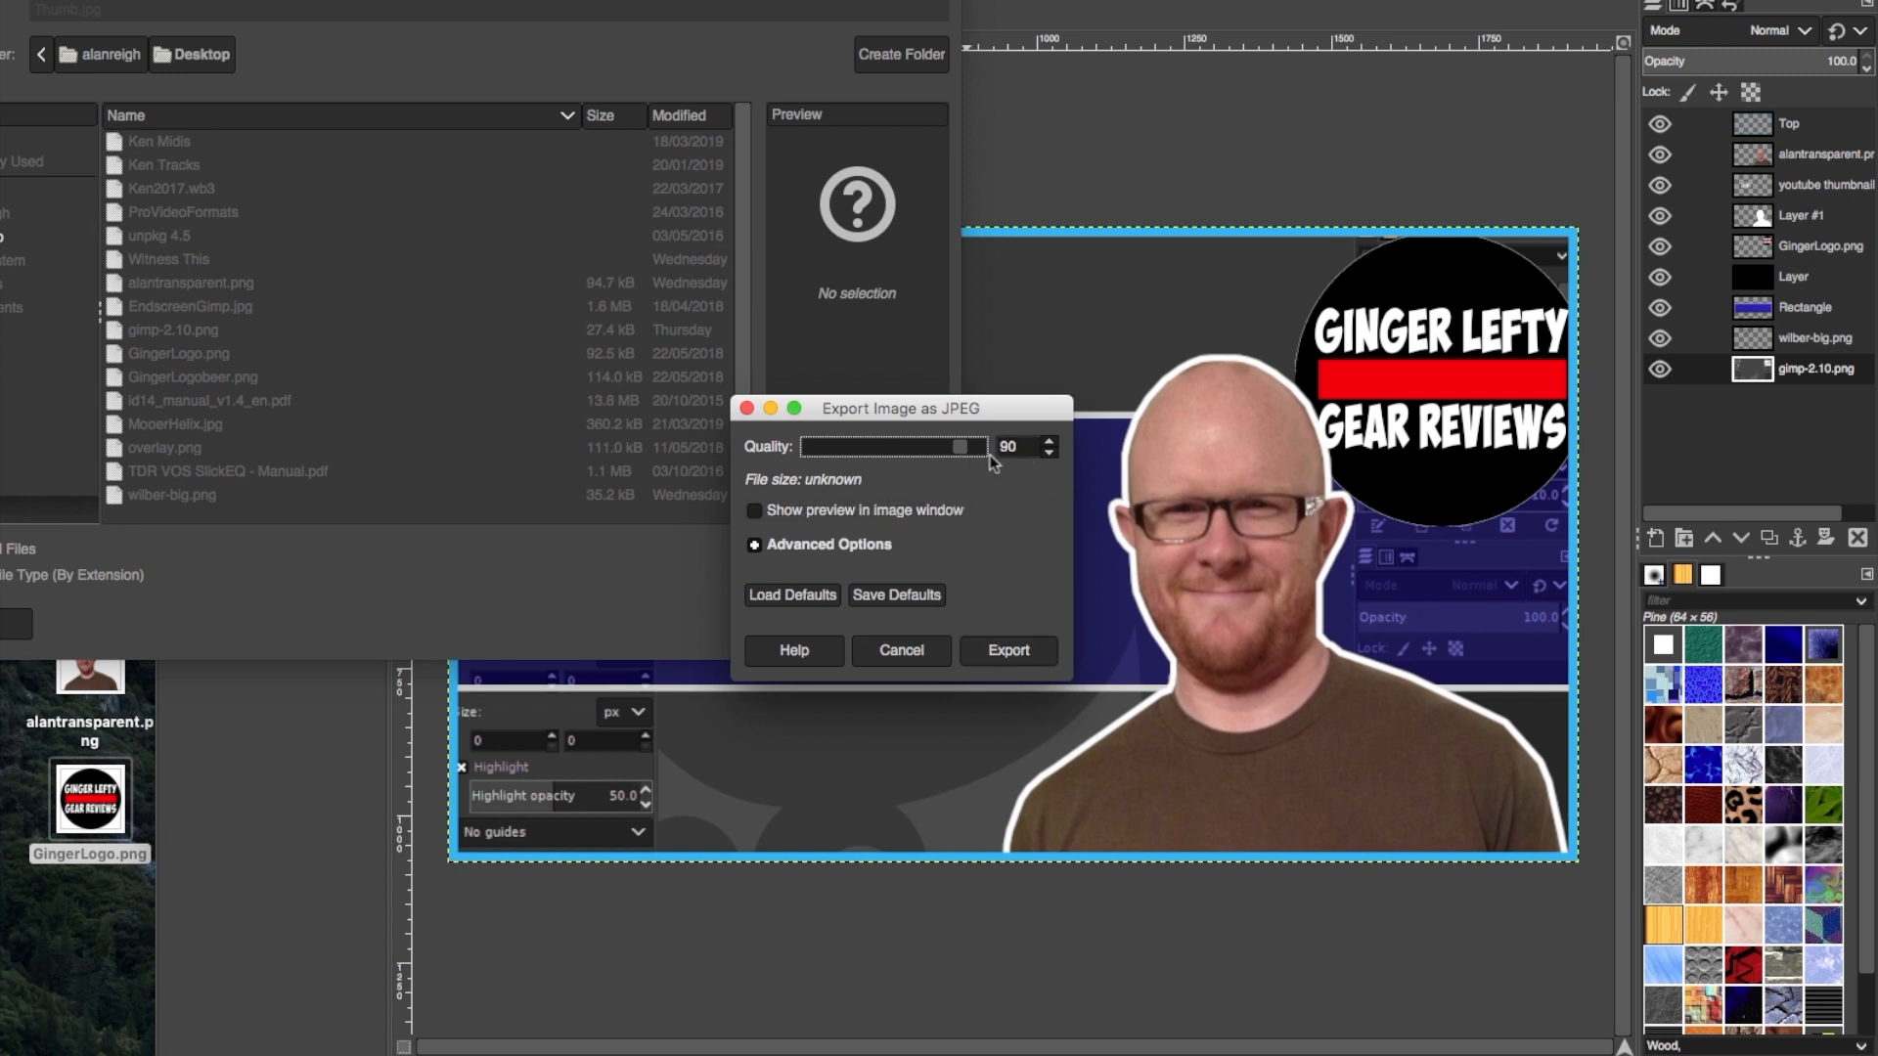
click(1013, 651)
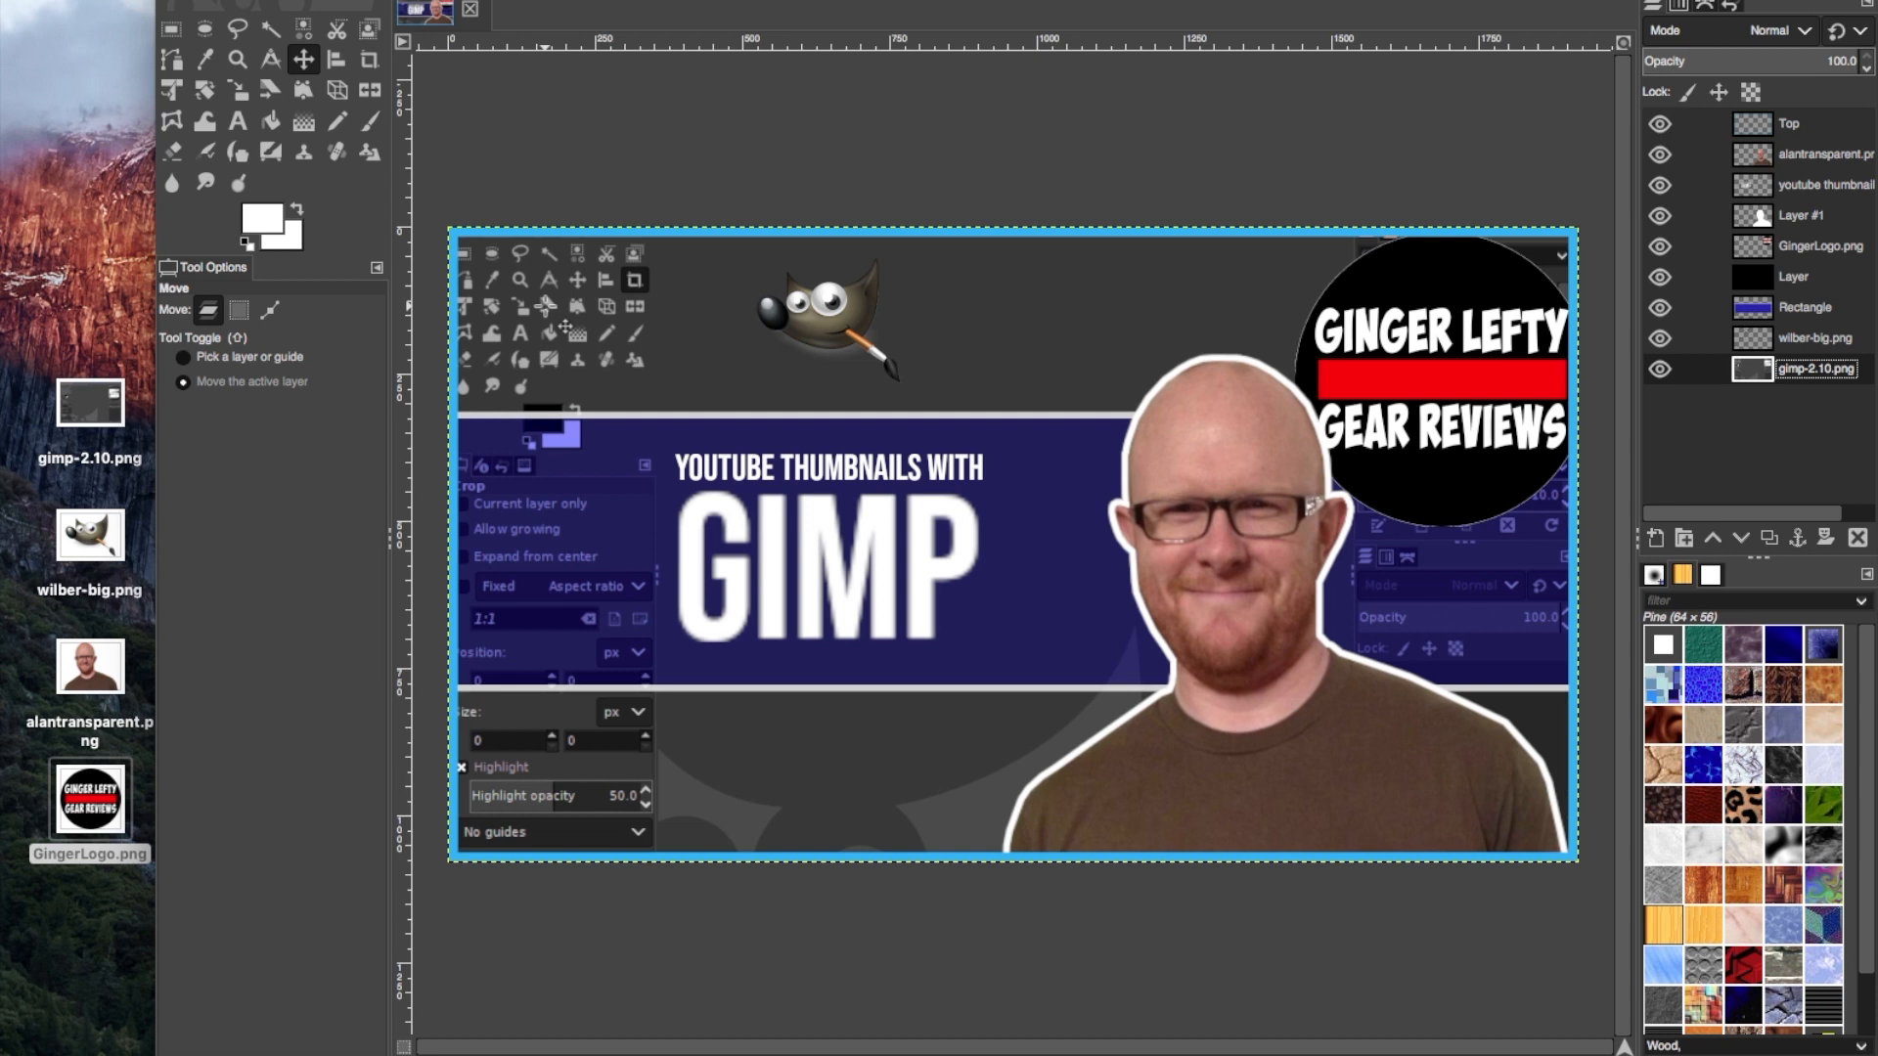
Save the layered project to the Desktop as Thumb.xcf
click(98, 1)
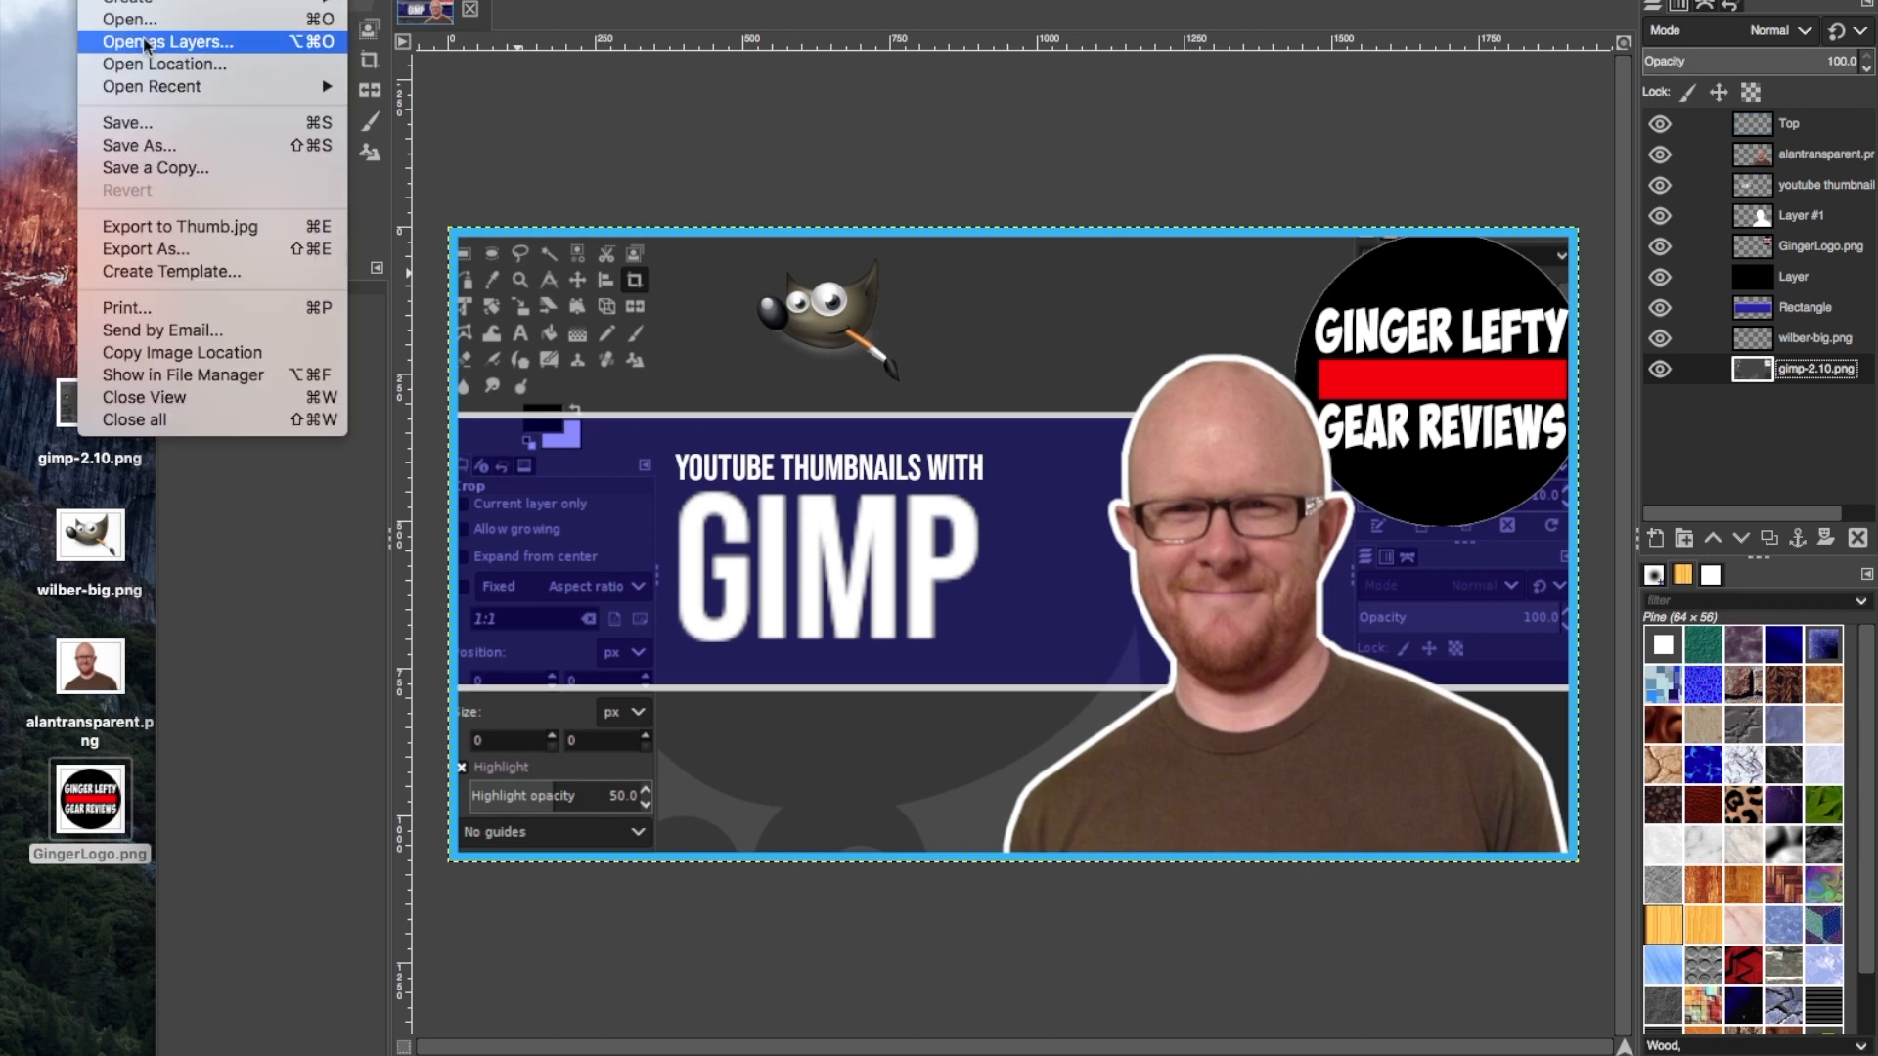
click(156, 123)
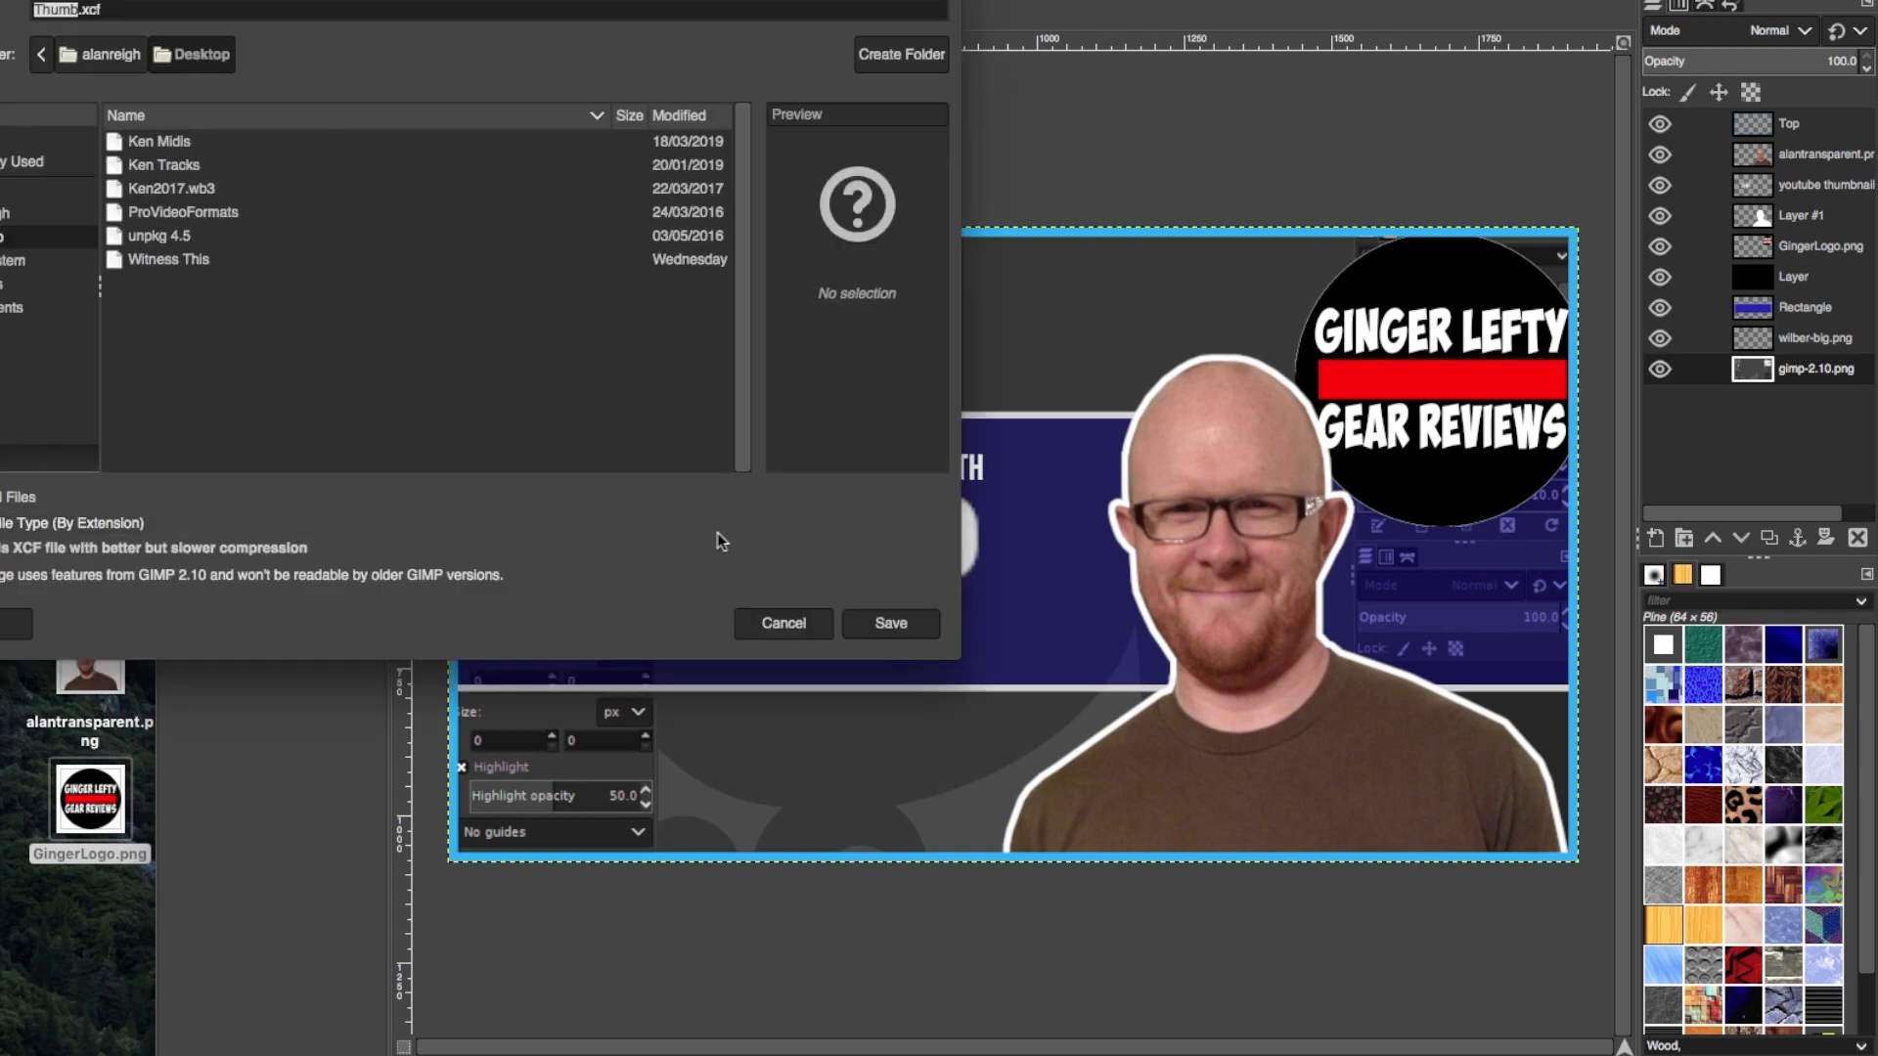
click(890, 631)
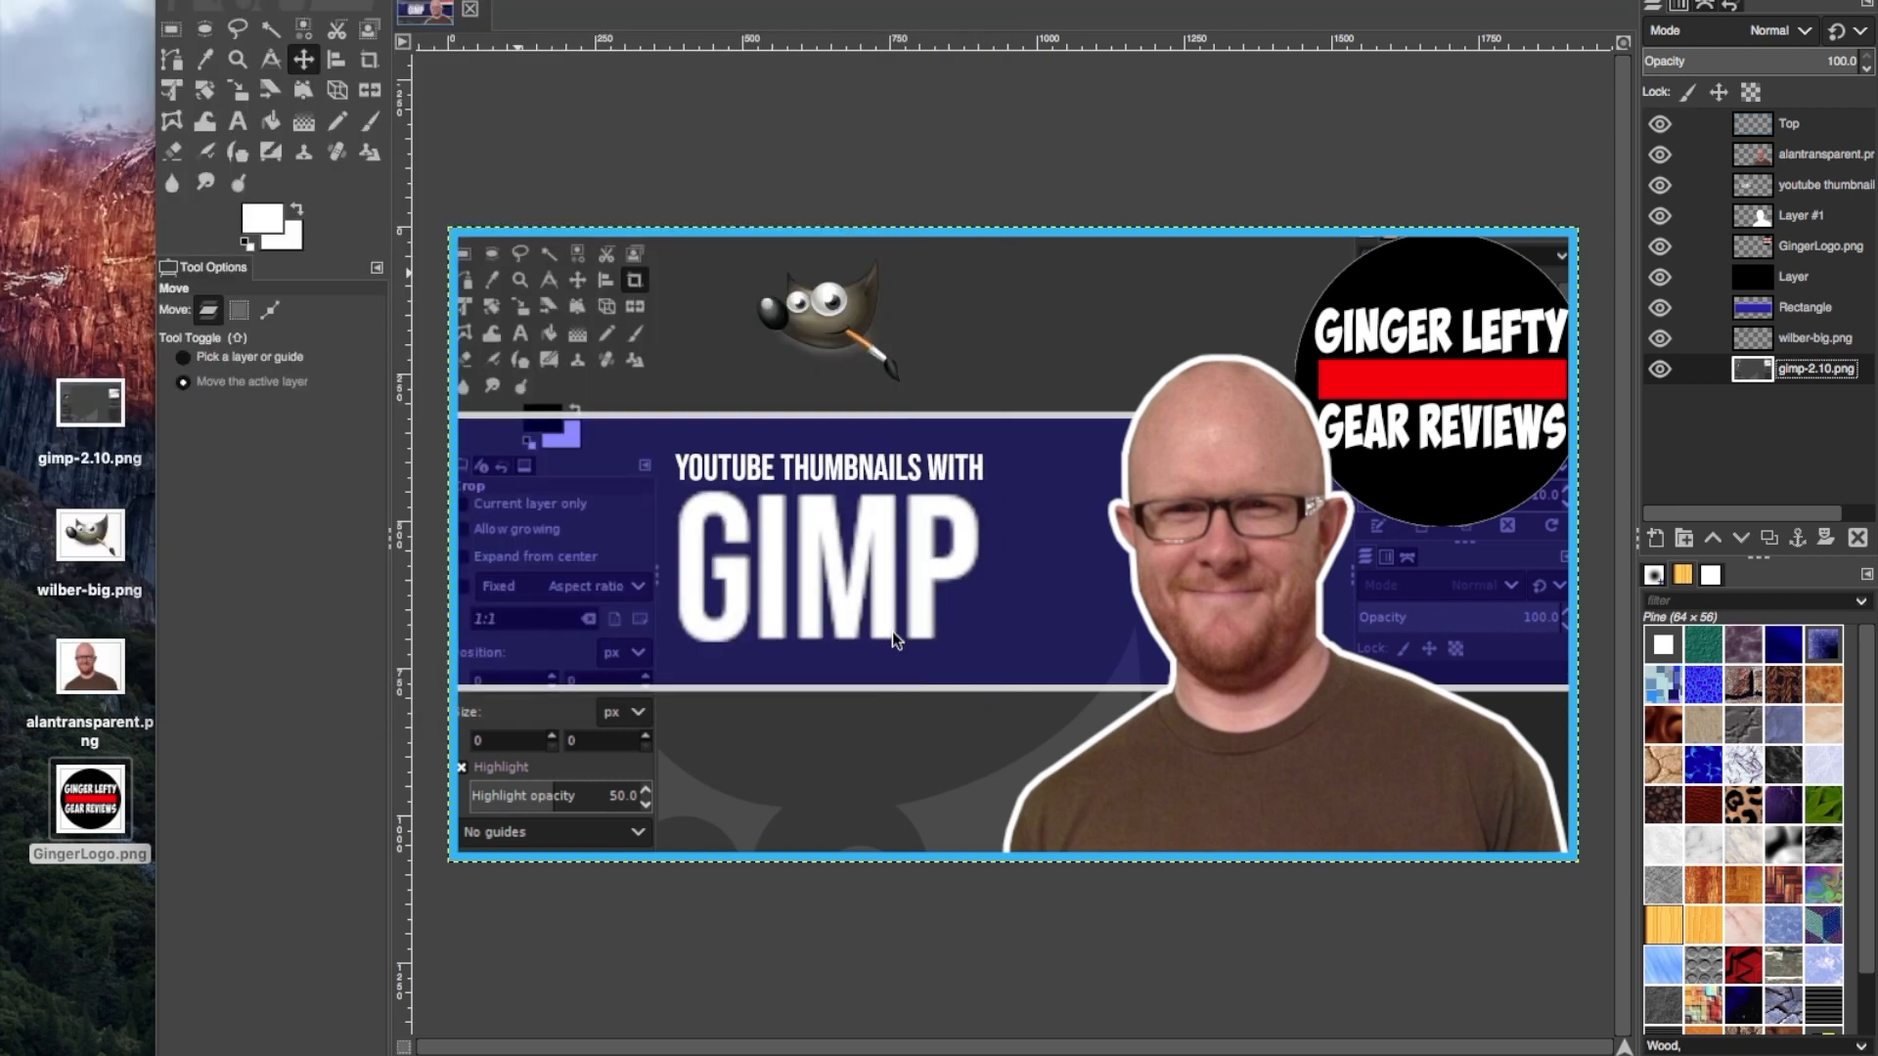